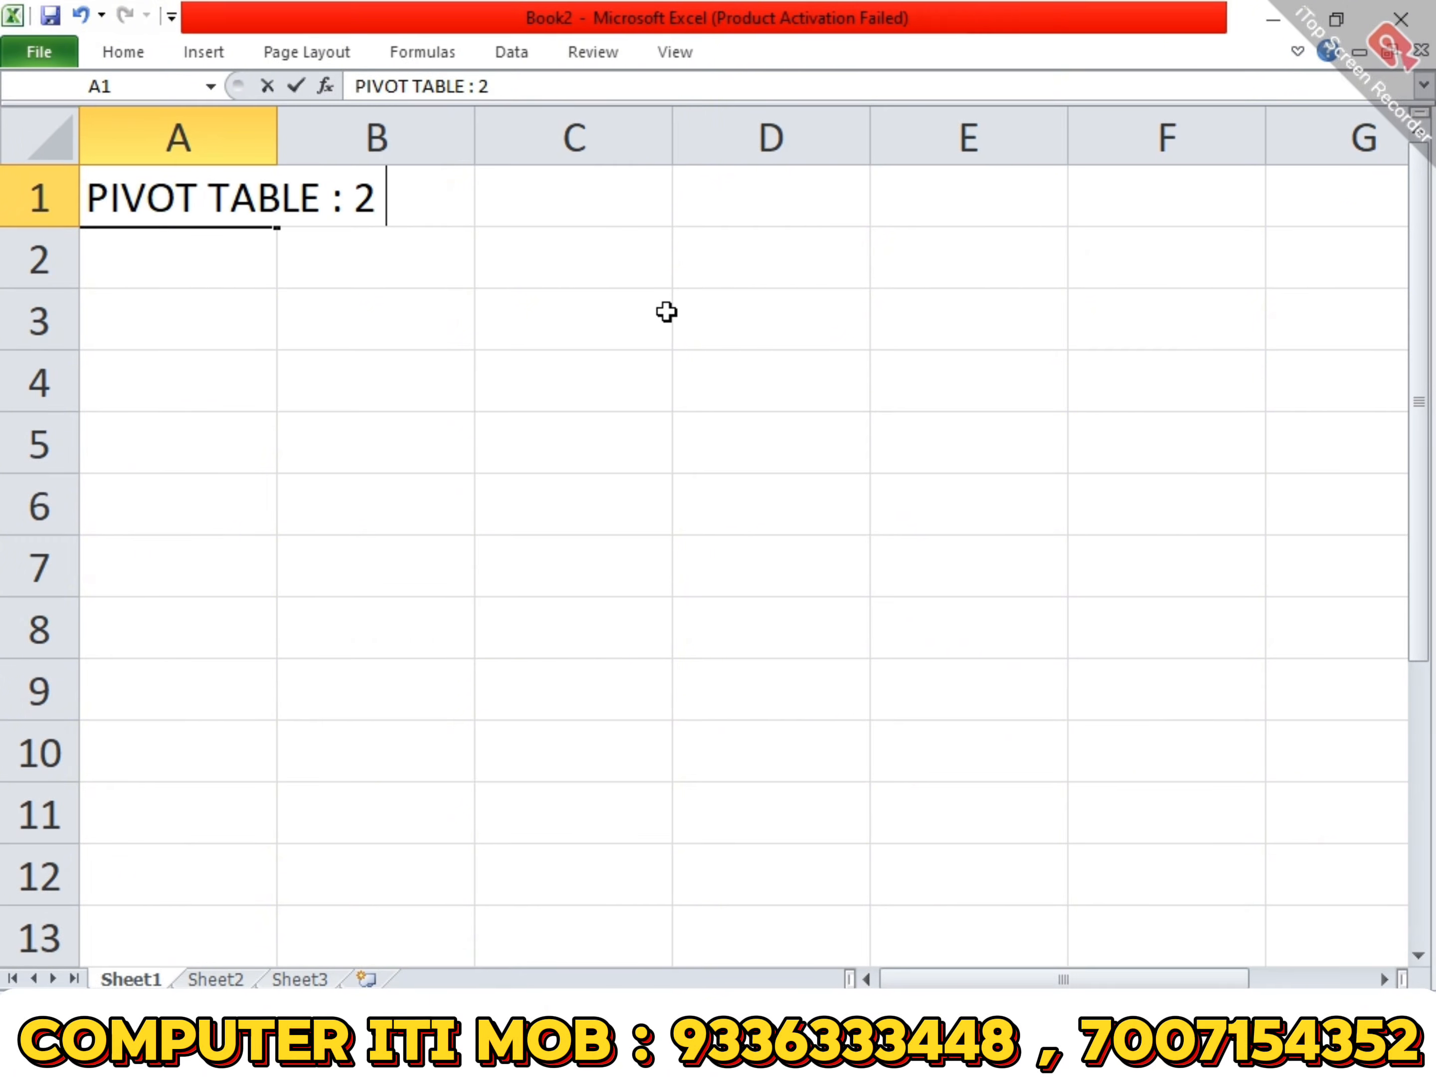
- Complete the heading in A1 so it reads "PIVOT TABLE : 2 WAY ANALYSIS TOOL"
{"action": "type", "text": "AL"}
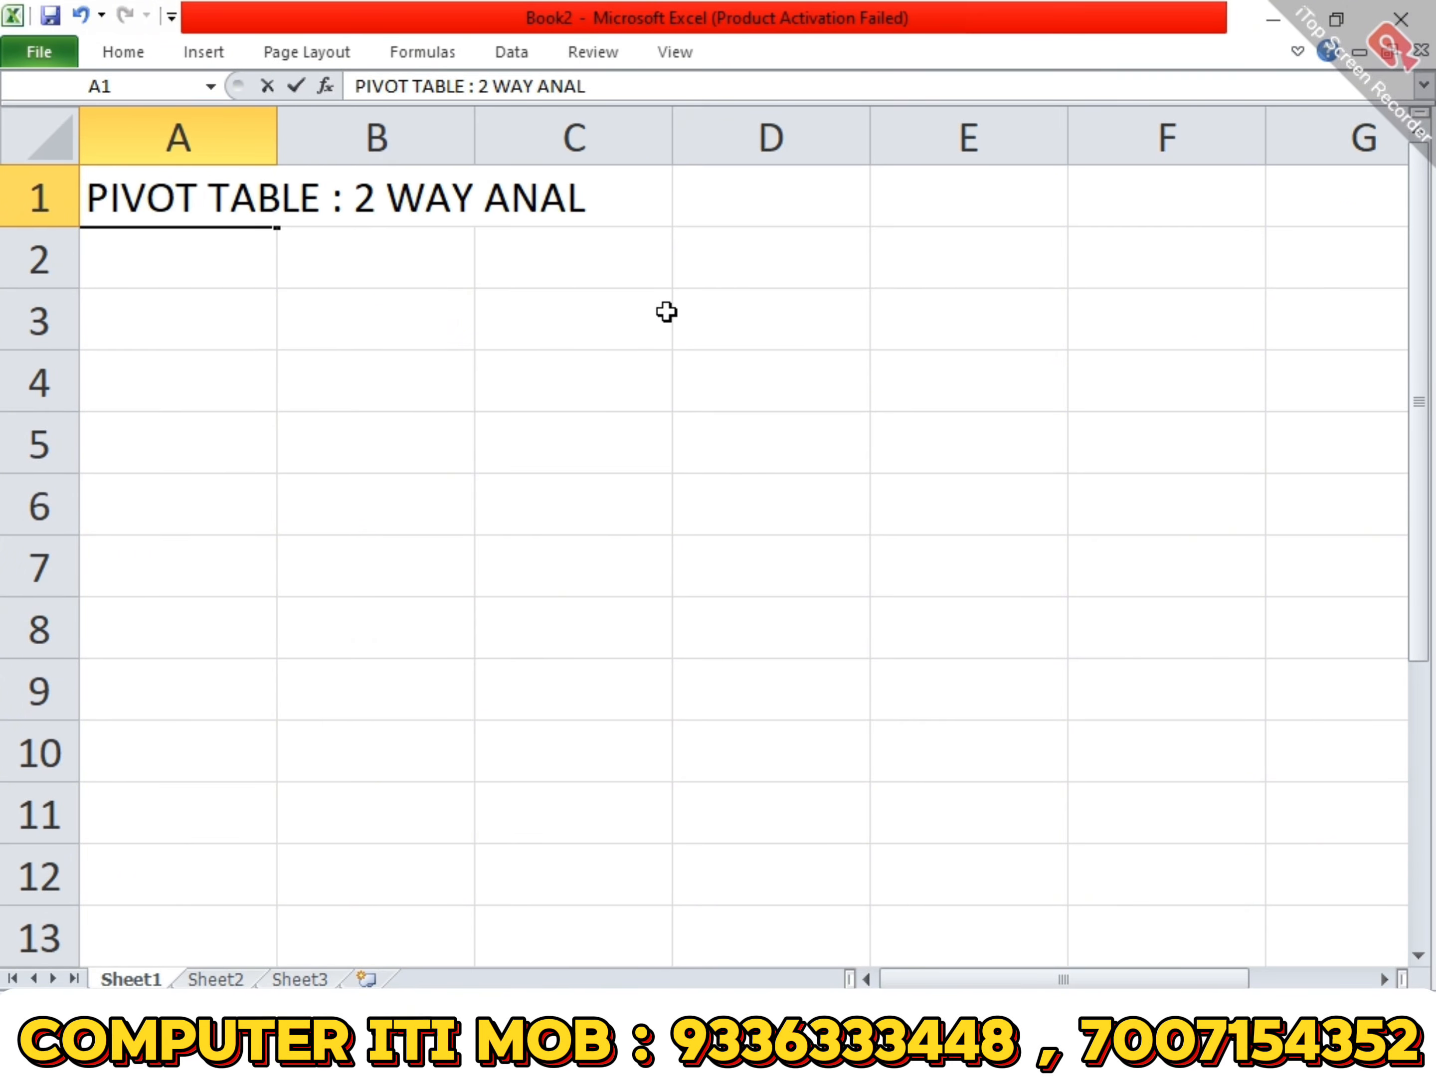
{"action": "type", "text": "YSIS TOOL"}
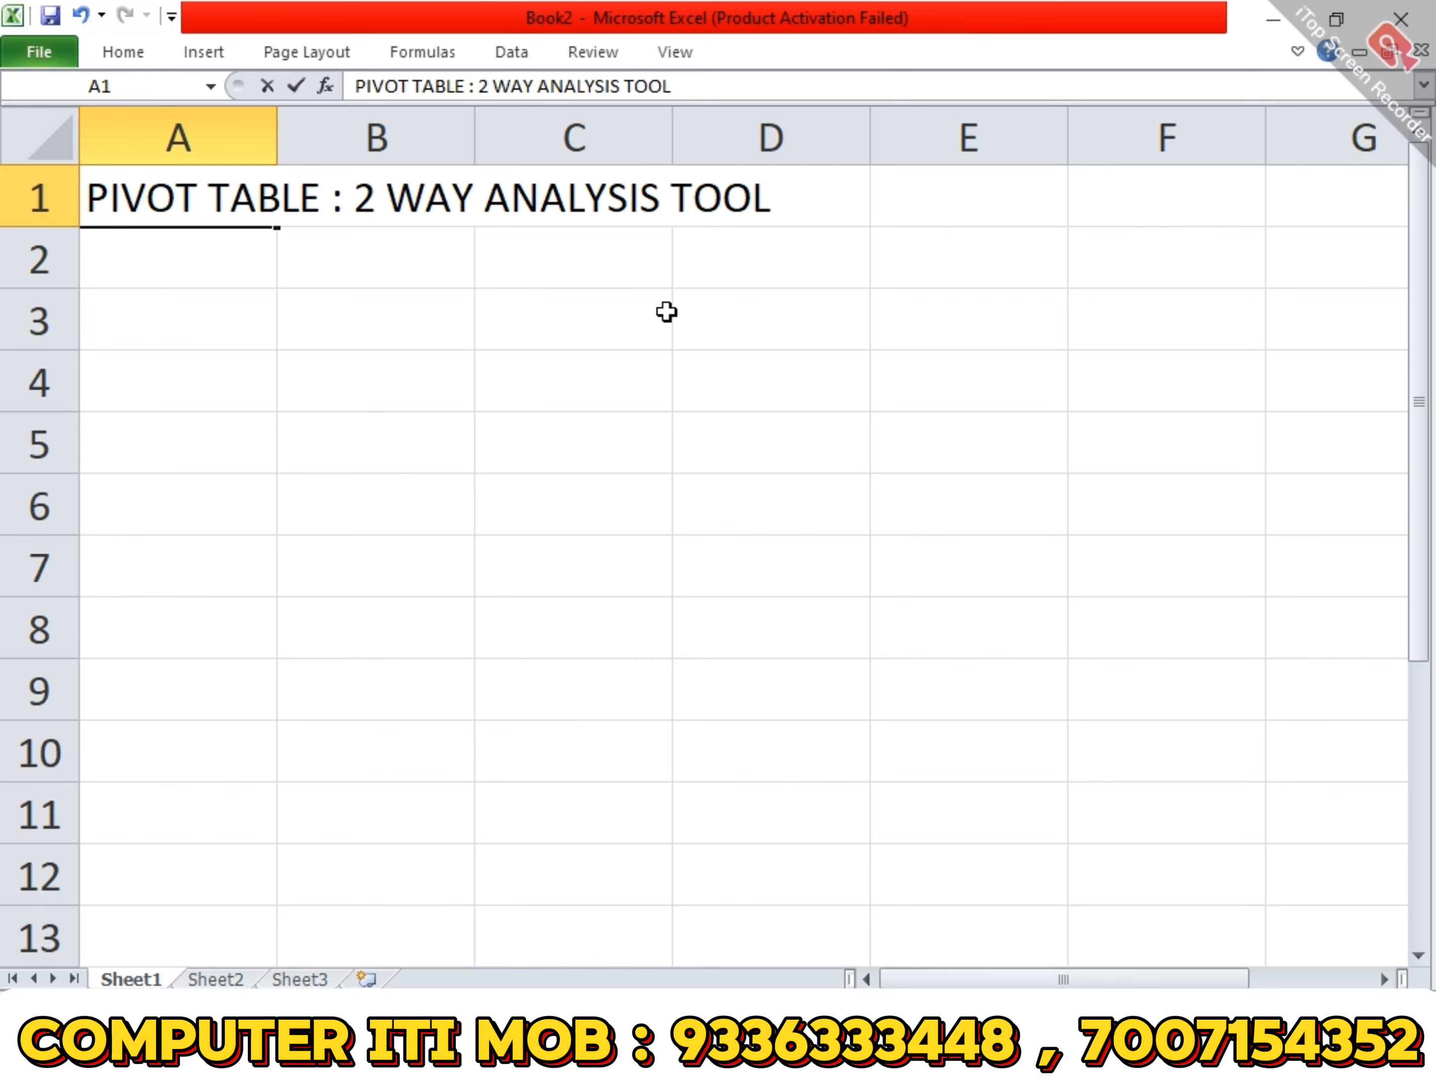
{"action": "key", "text": "Return"}
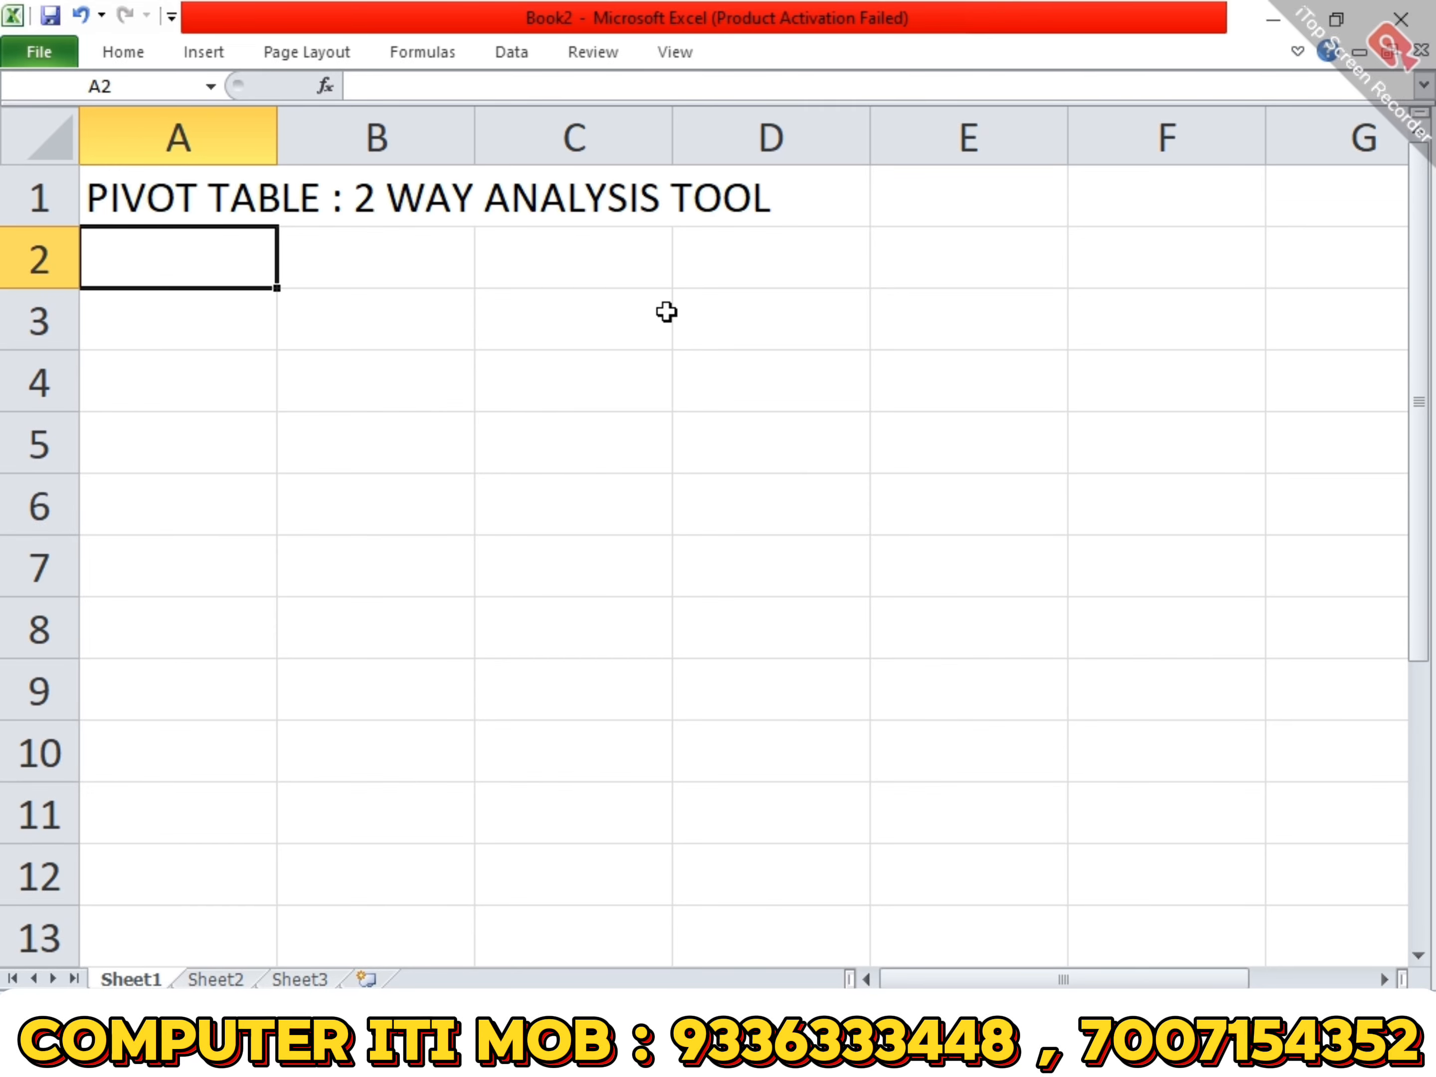
- Append " / MULTIPLE WAY" to the heading in A1
{"action": "key", "text": "Up"}
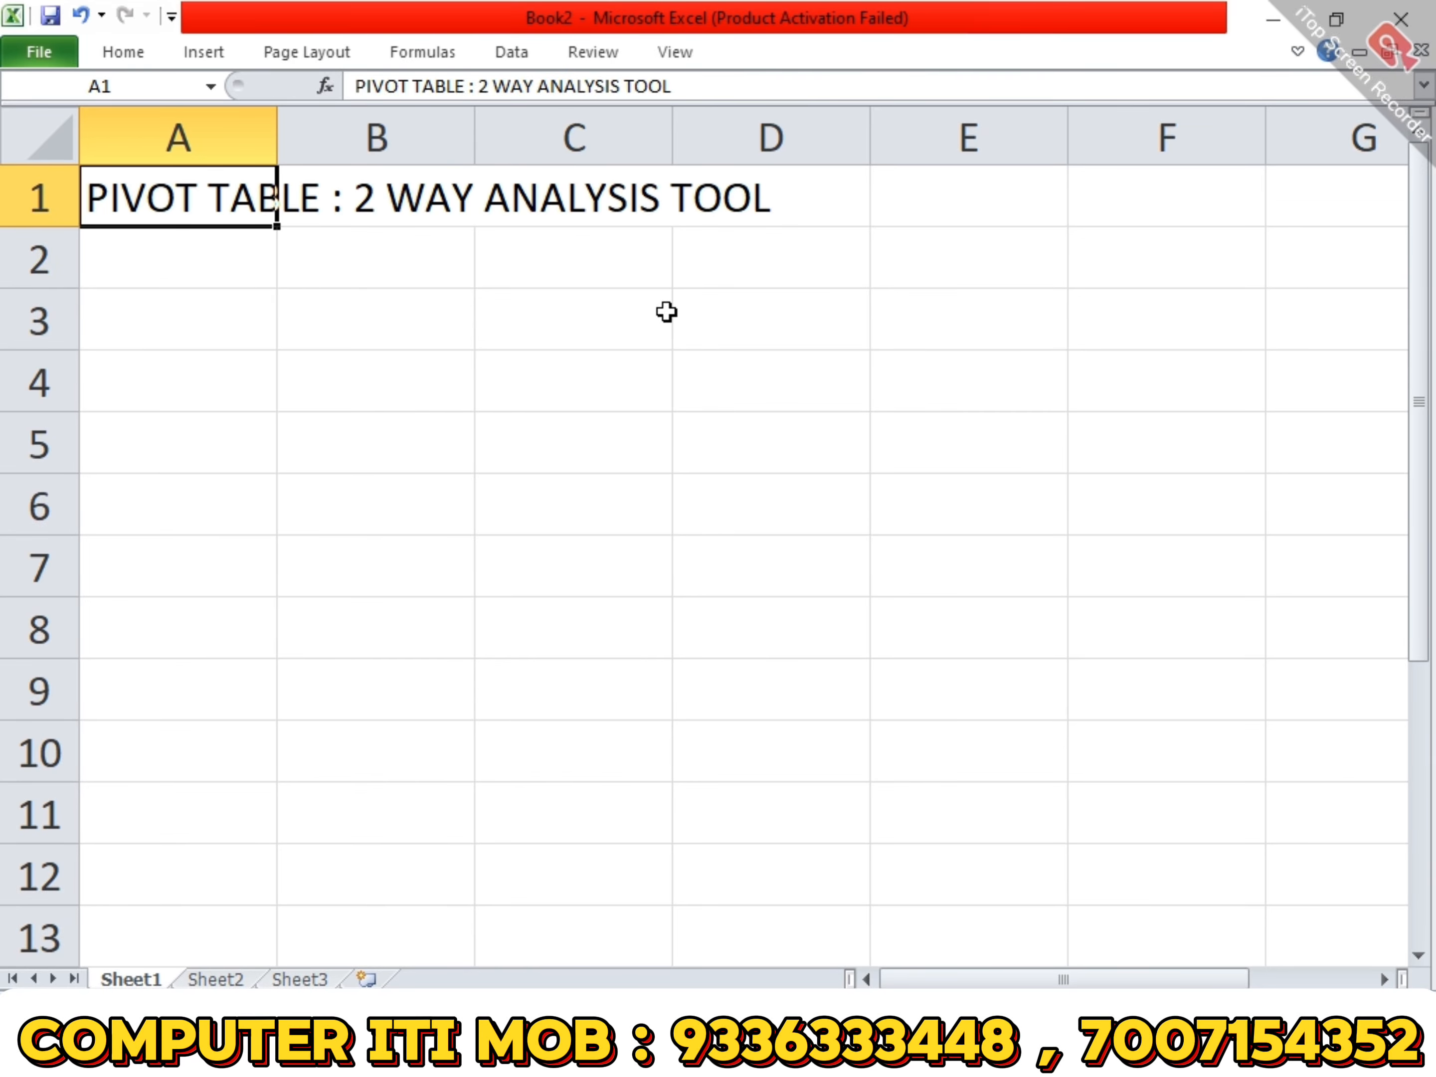
{"action": "key", "text": "F2"}
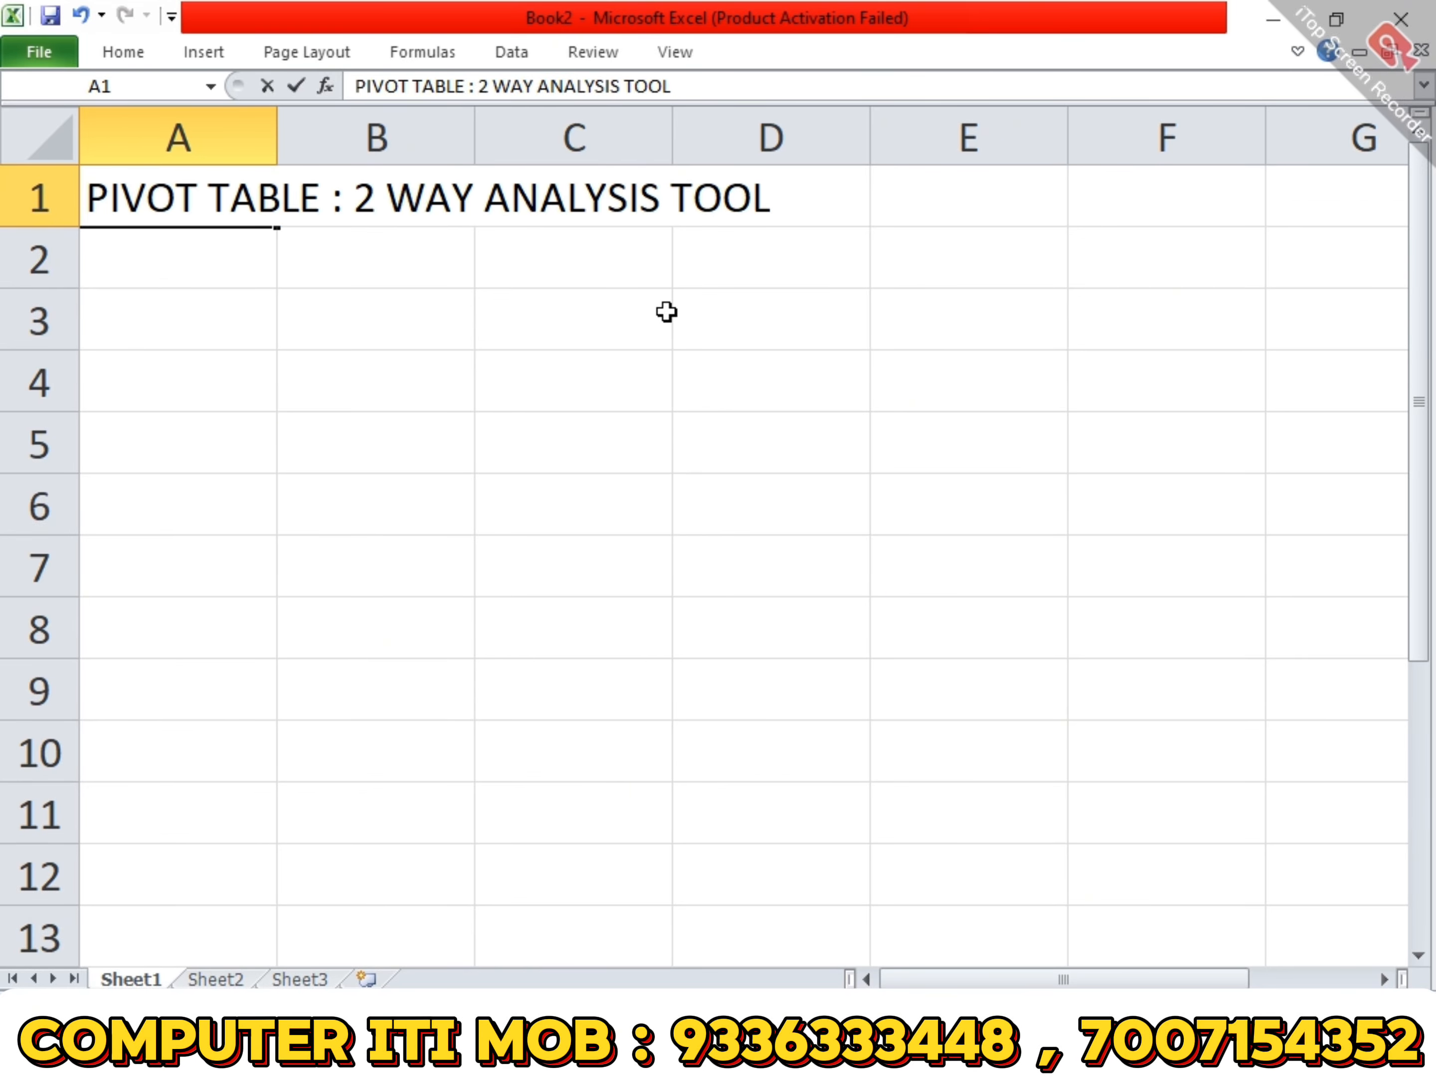
{"action": "type", "text": "/ MULTI"}
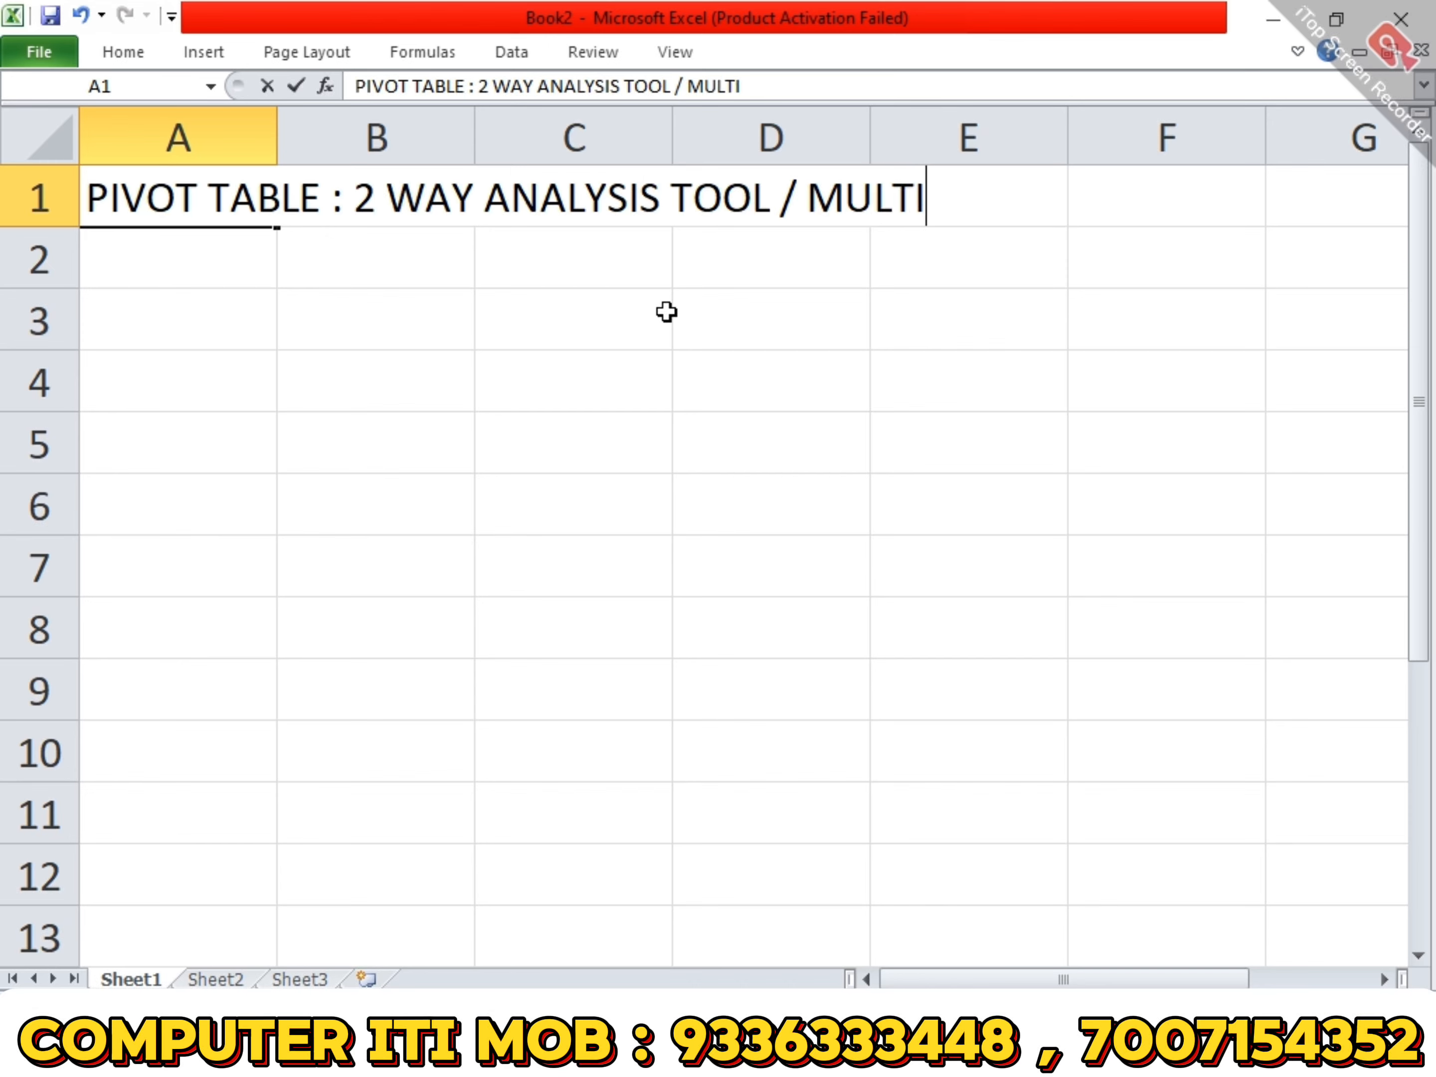
{"action": "type", "text": "P"}
{"action": "key", "text": "BackSpace"}
{"action": "key", "text": "BackSpace"}
{"action": "key", "text": "BackSpace"}
{"action": "type", "text": "TIPLE WAY"}
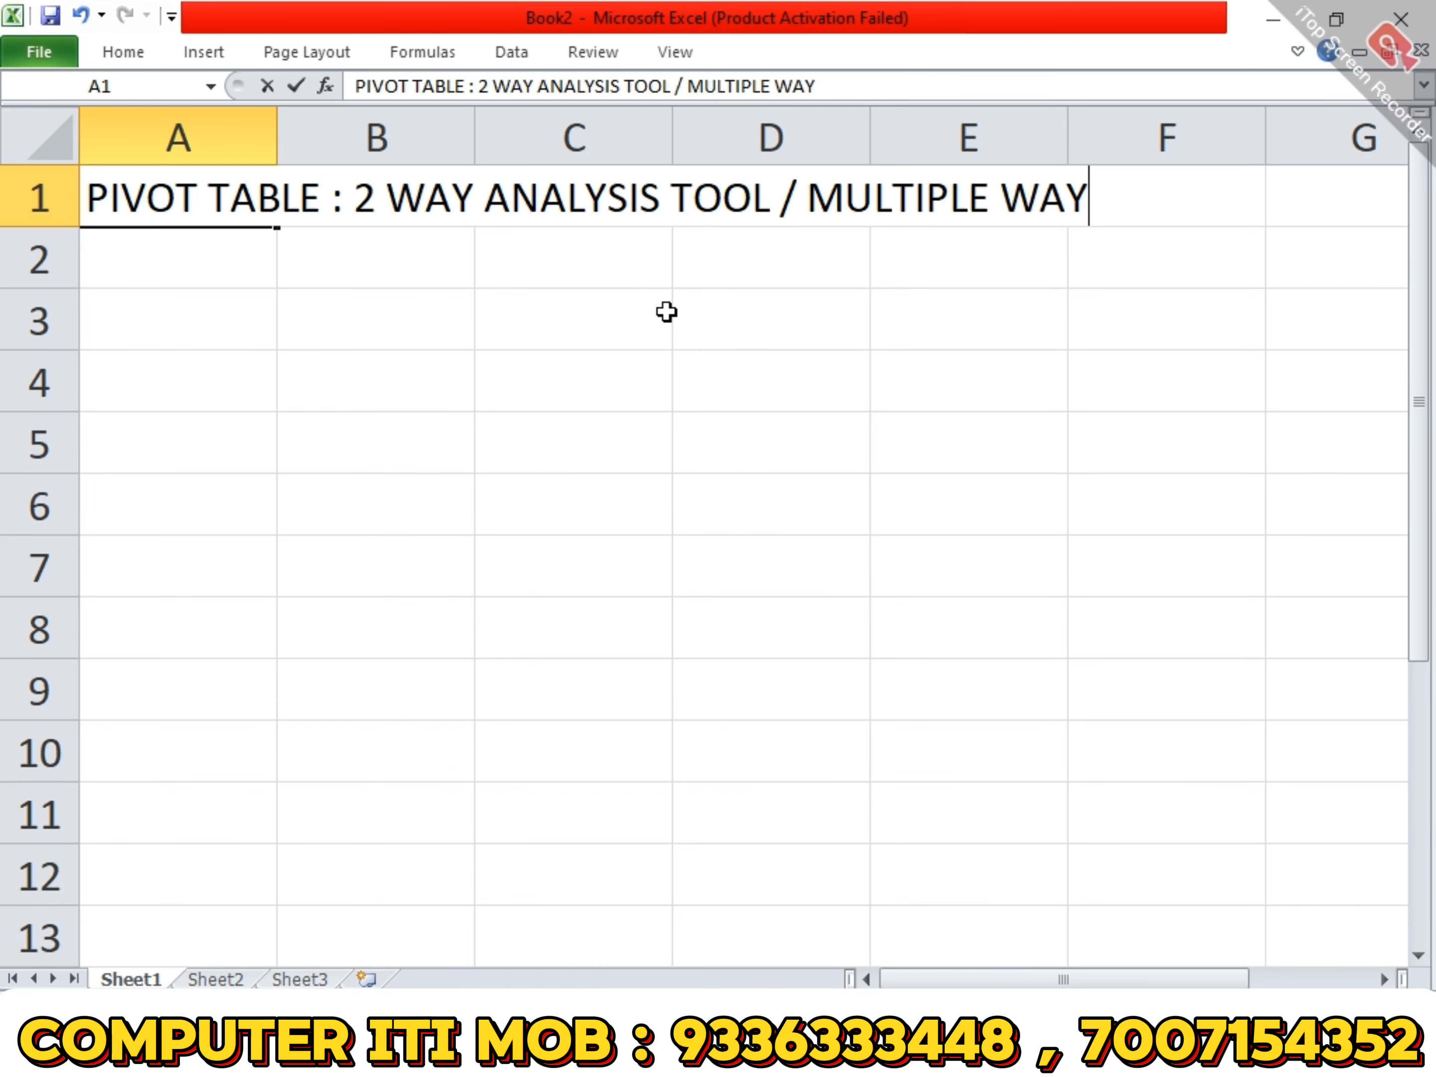
{"action": "key", "text": "Return"}
{"action": "key", "text": "Return"}
- Write "DATA SUBTOTAL : SINGLE WAY" in cell A3, leaving row 2 empty
{"action": "type", "text": "DATA"}
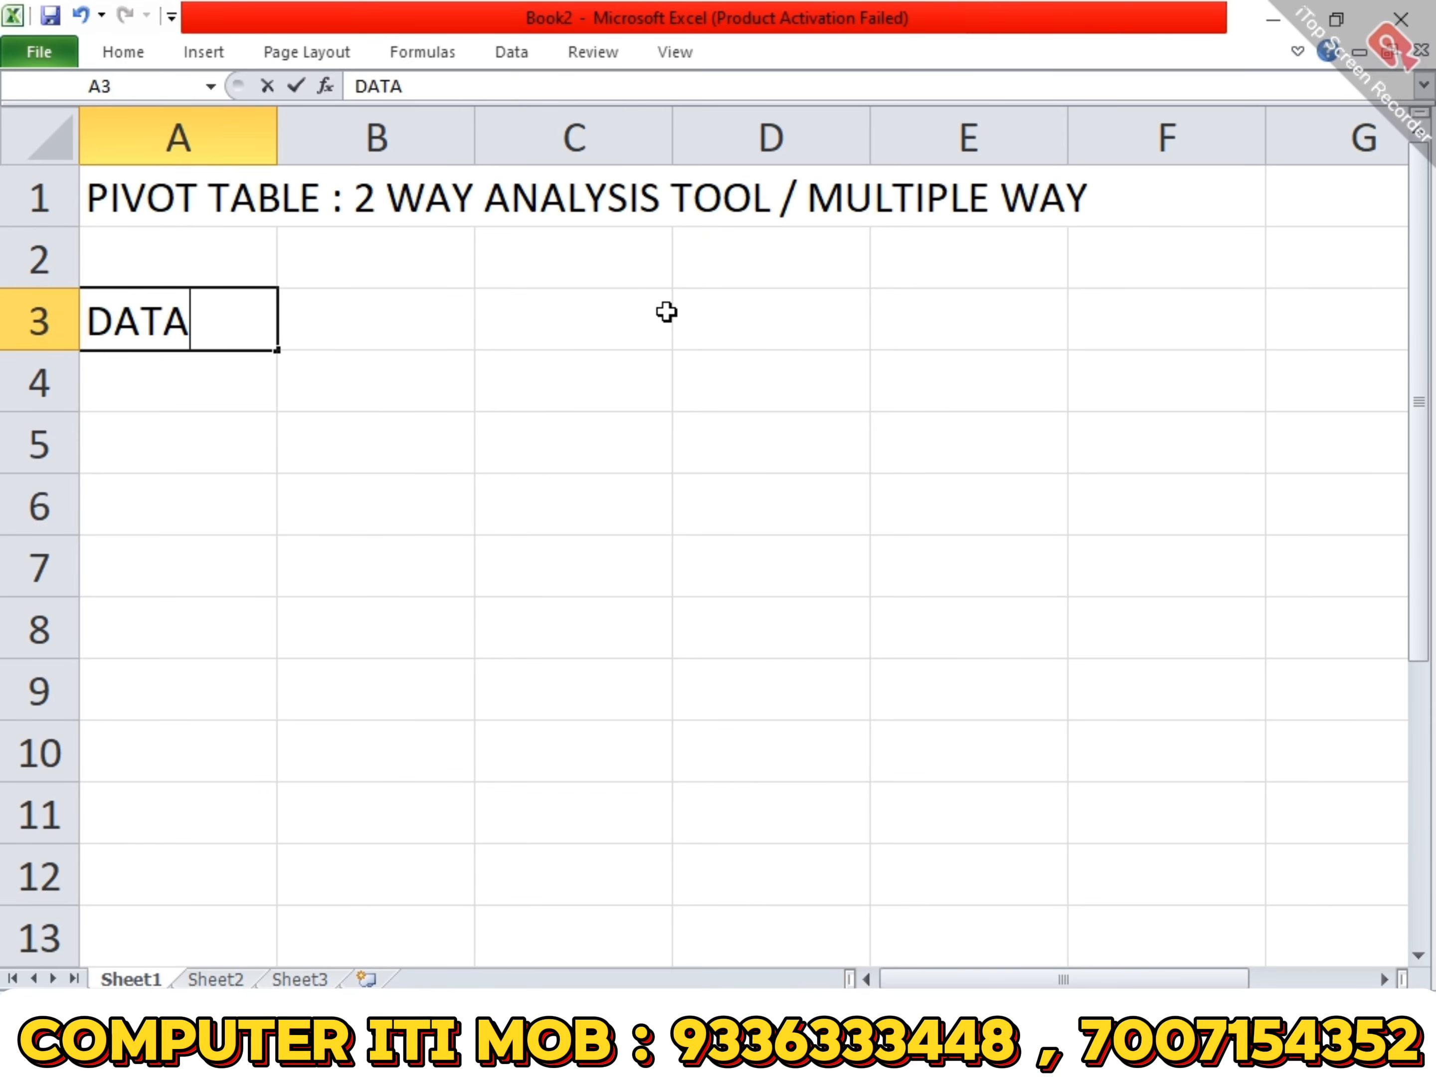
{"action": "type", "text": " SUBTOITA"}
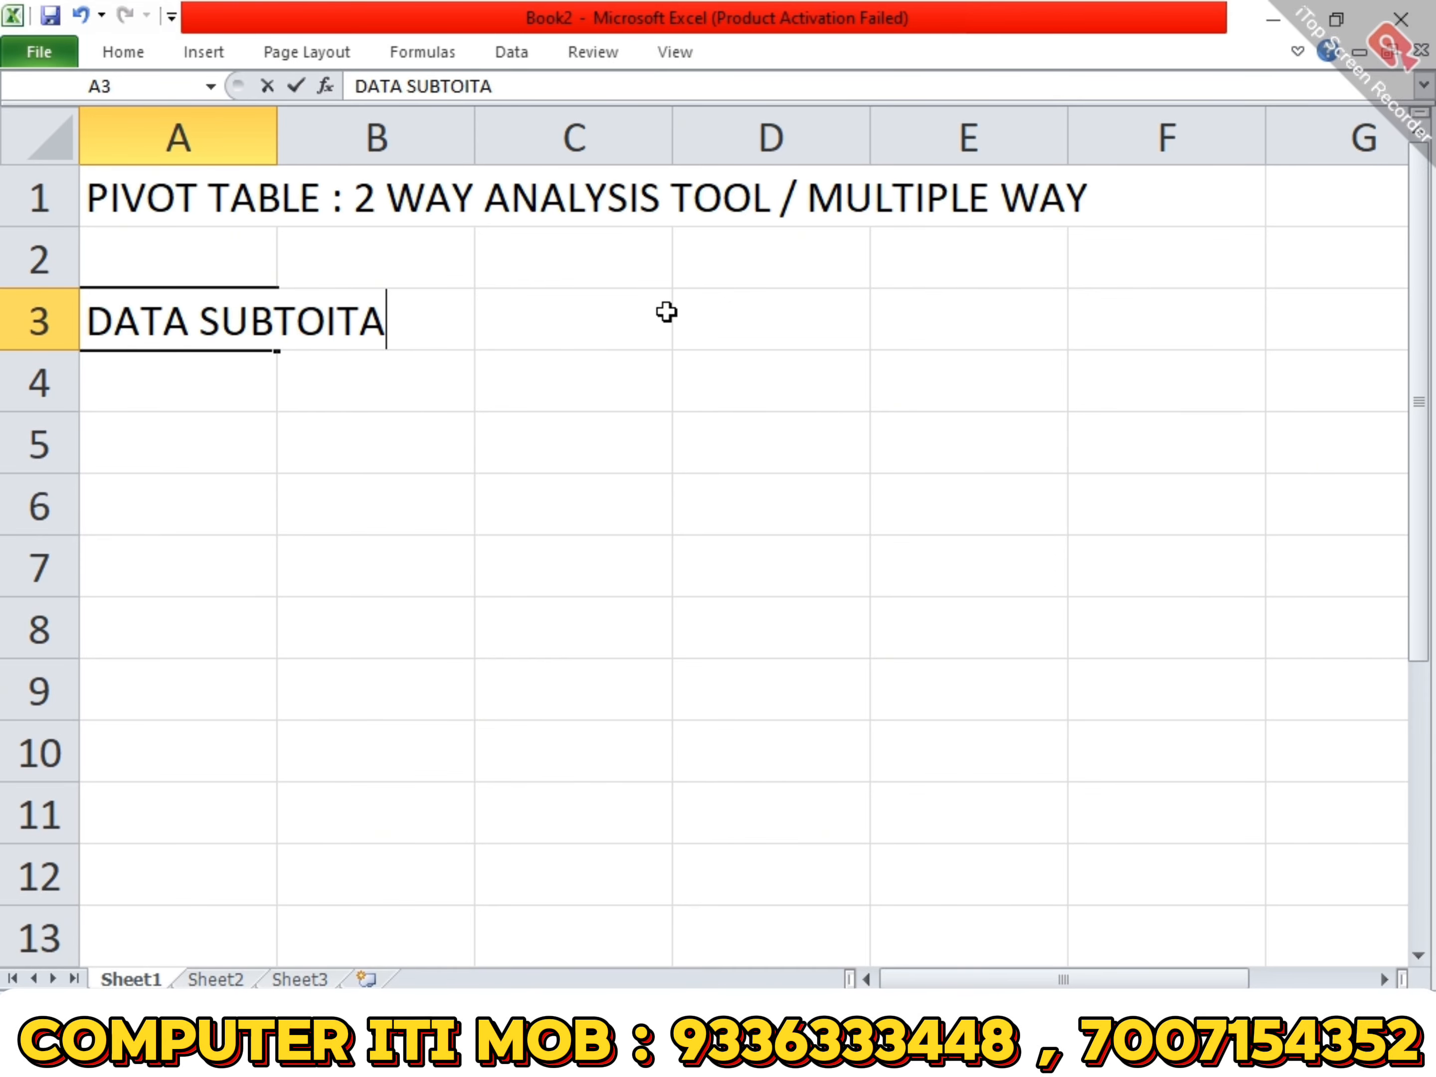
{"action": "key", "text": "BackSpace"}
{"action": "key", "text": "BackSpace"}
{"action": "key", "text": "BackSpace"}
{"action": "type", "text": "TAL  "}
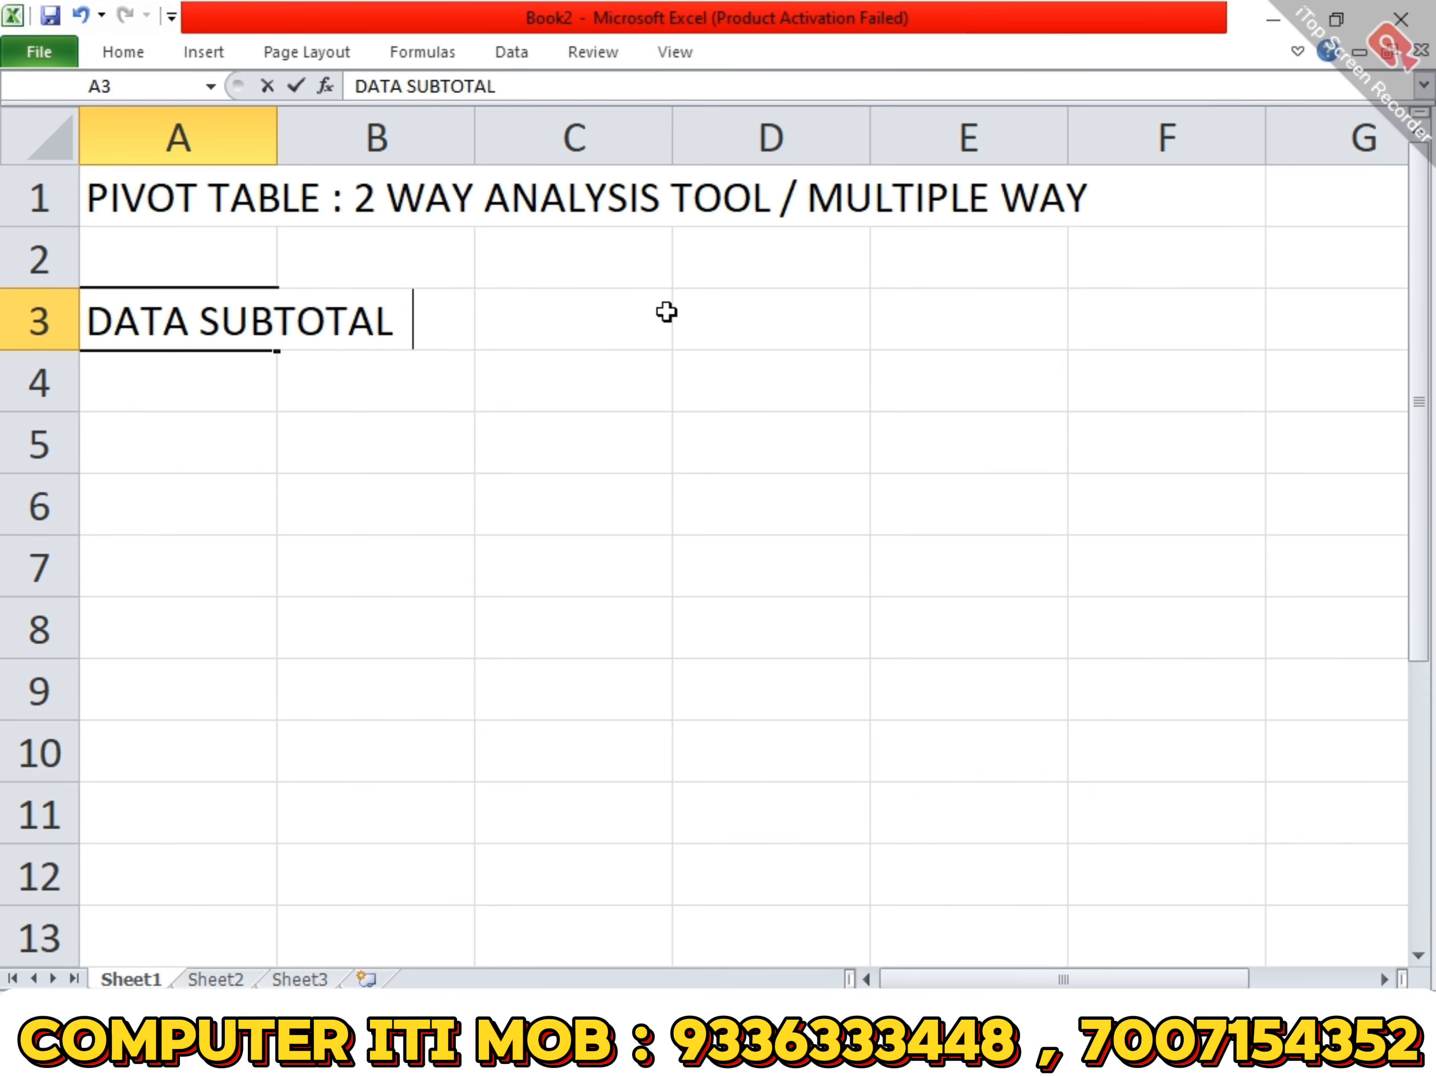
{"action": "type", "text": "\""}
{"action": "key", "text": "BackSpace"}
{"action": "type", "text": ": SU"}
{"action": "key", "text": "BackSpace"}
{"action": "type", "text": "ING"}
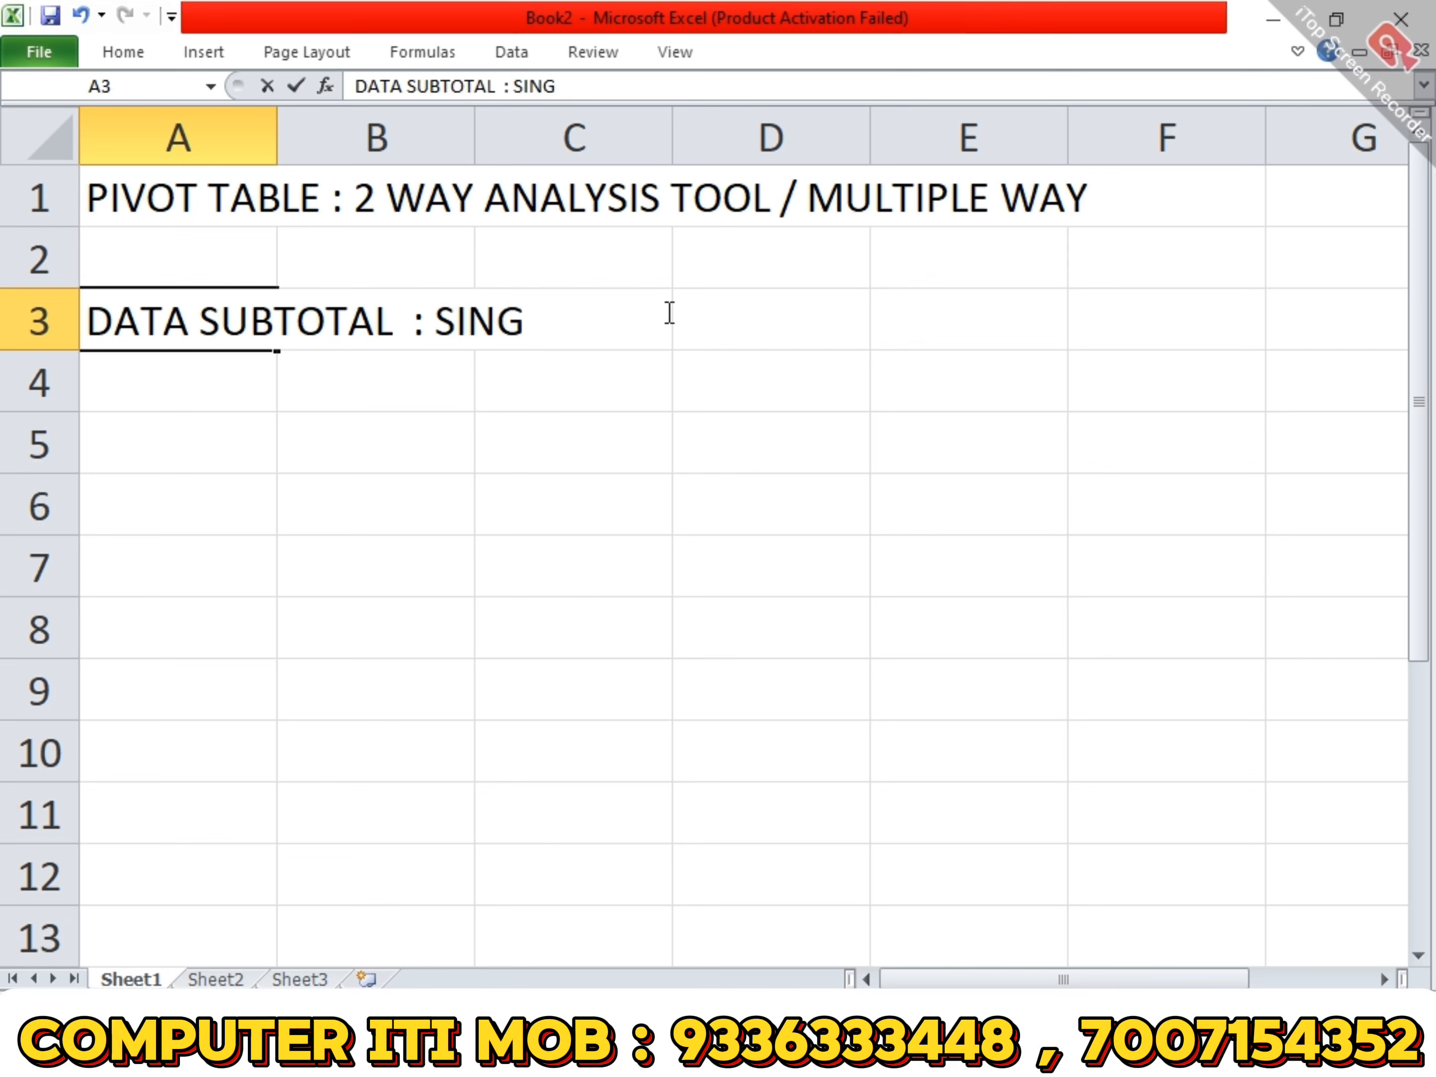
{"action": "type", "text": "LE WAY / OE"}
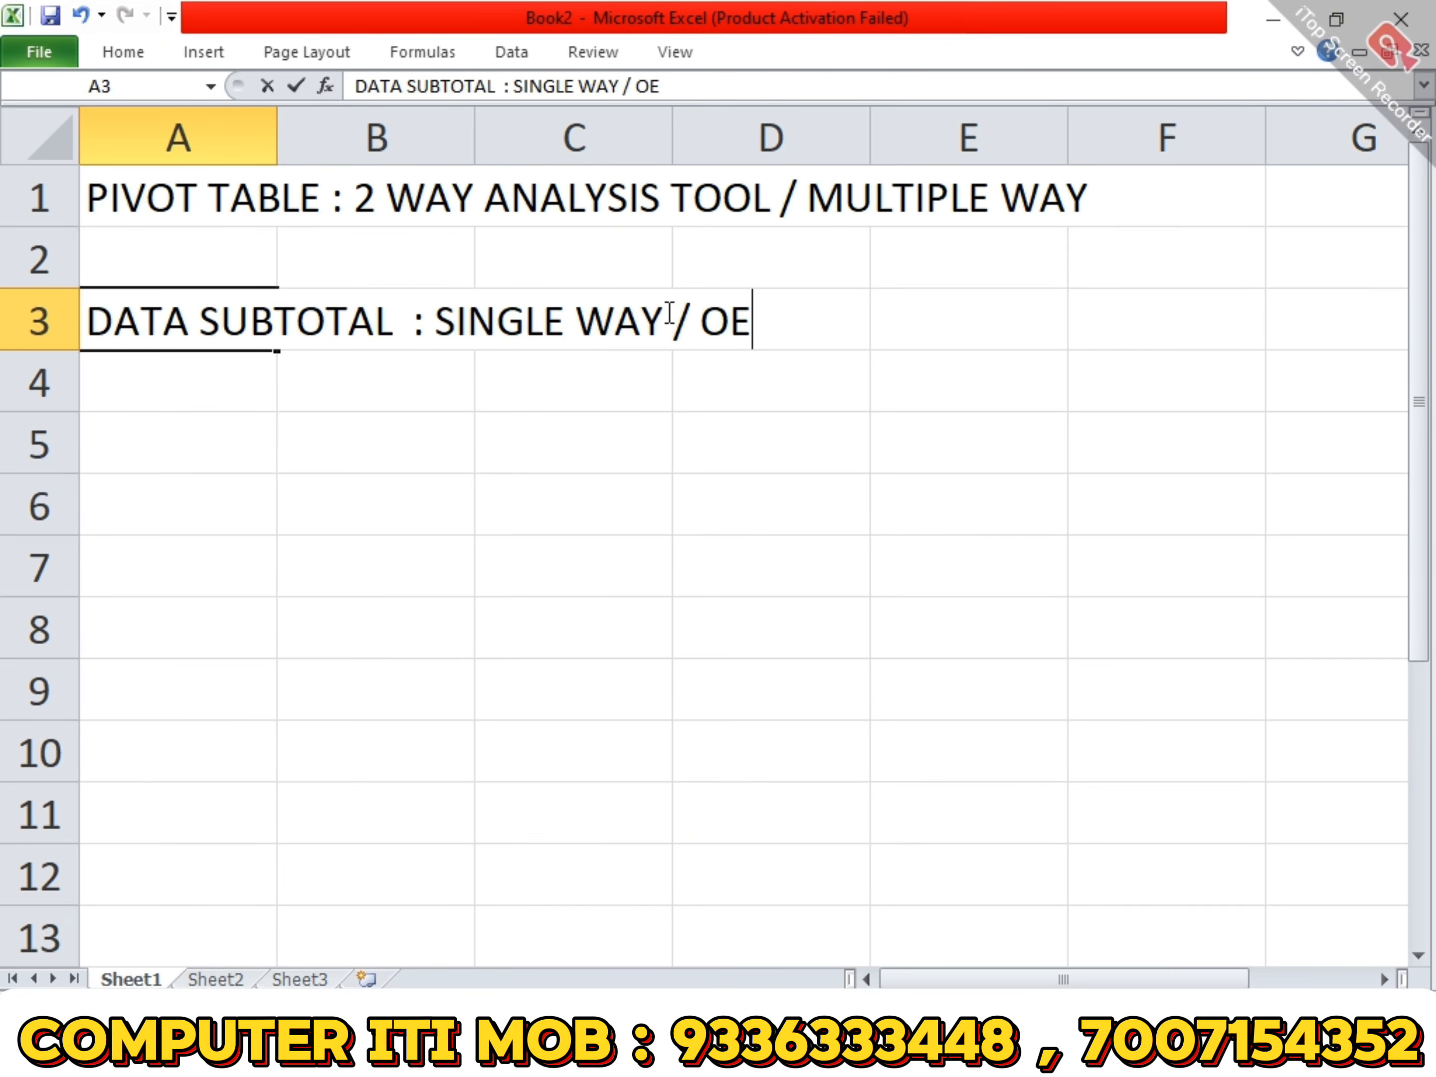
- Extend the text in A3 with " / ONE WAY ANALYSIS" and commit the cell
{"action": "key", "text": "BackSpace"}
{"action": "type", "text": "NE W"}
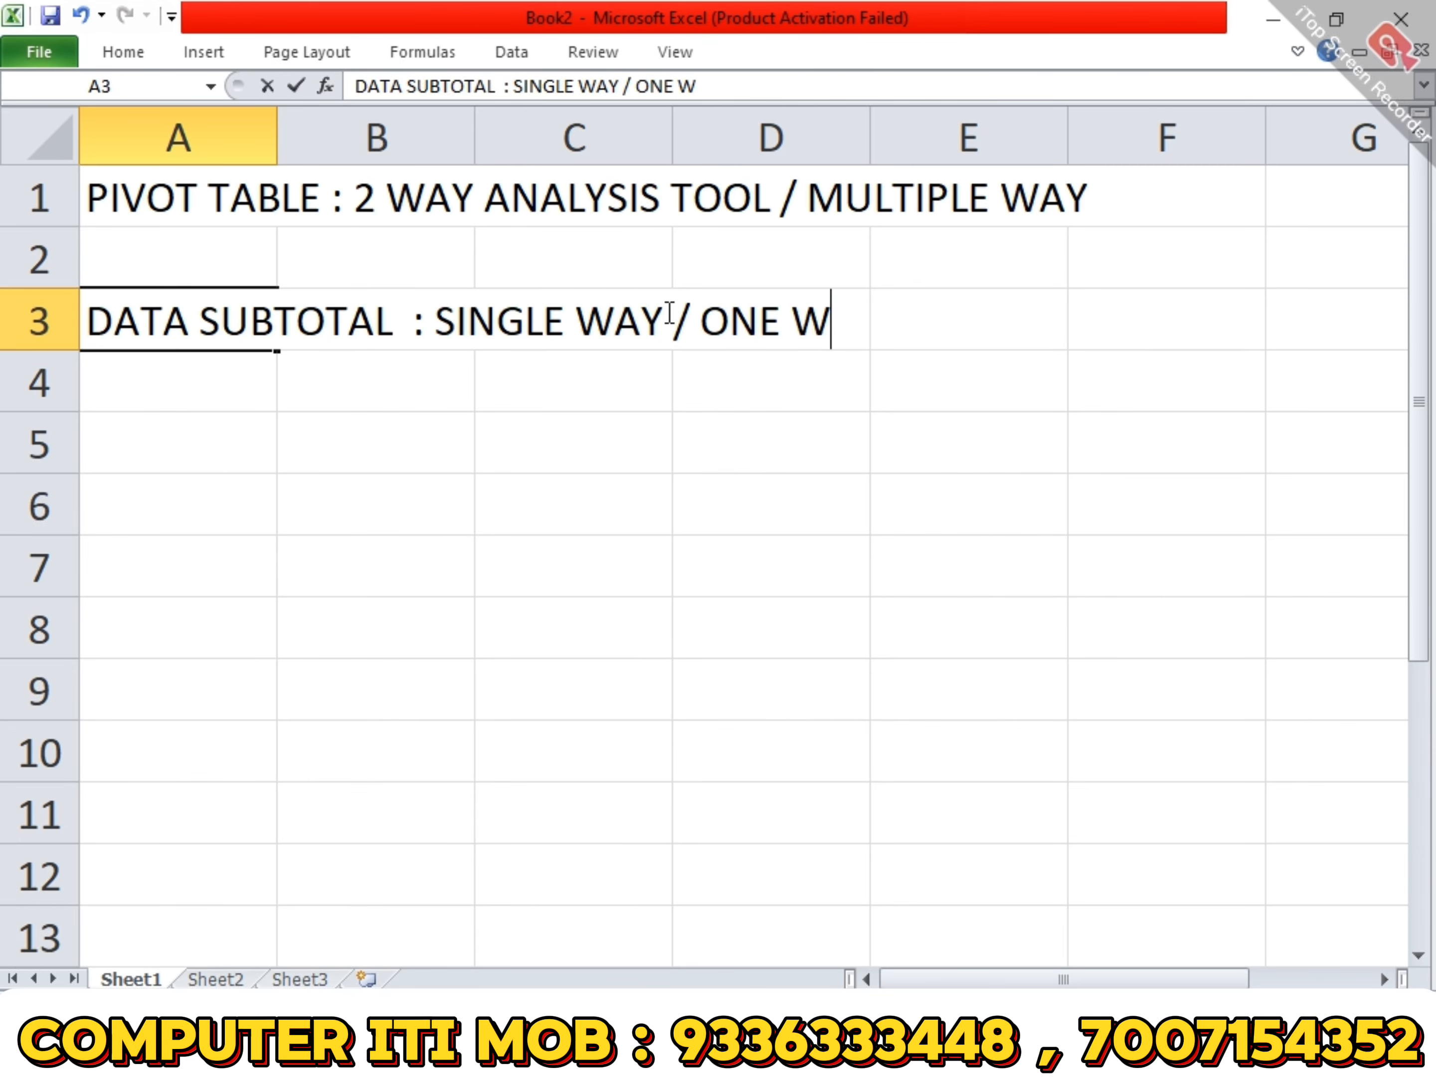
{"action": "type", "text": "AY "}
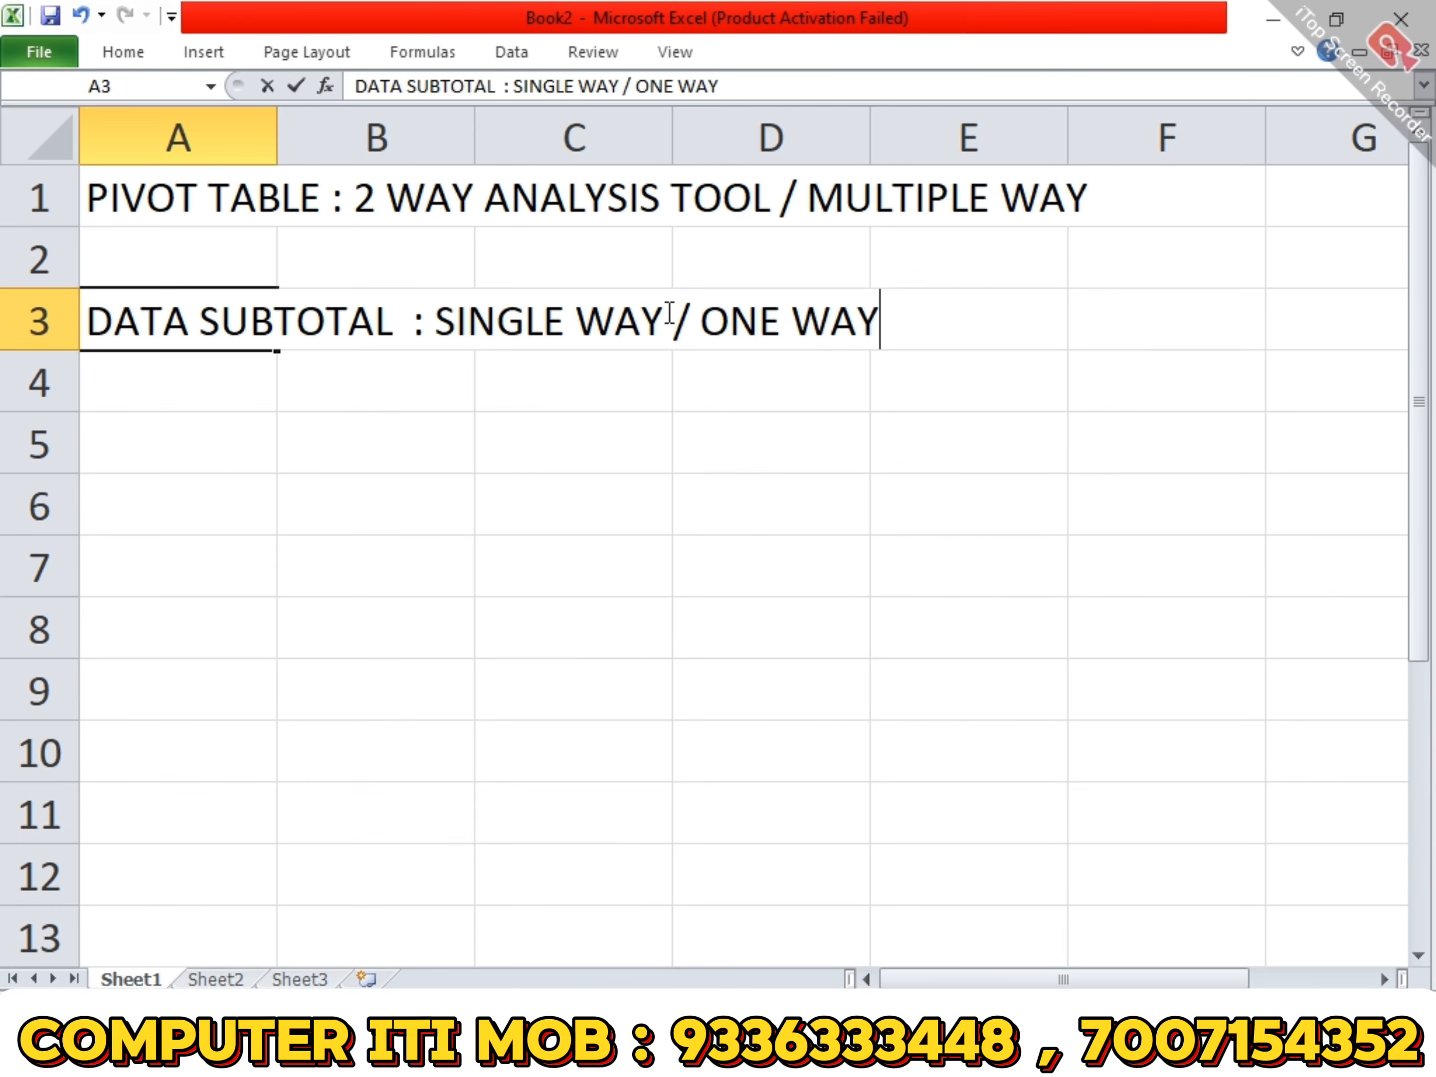
{"action": "type", "text": "ANA"}
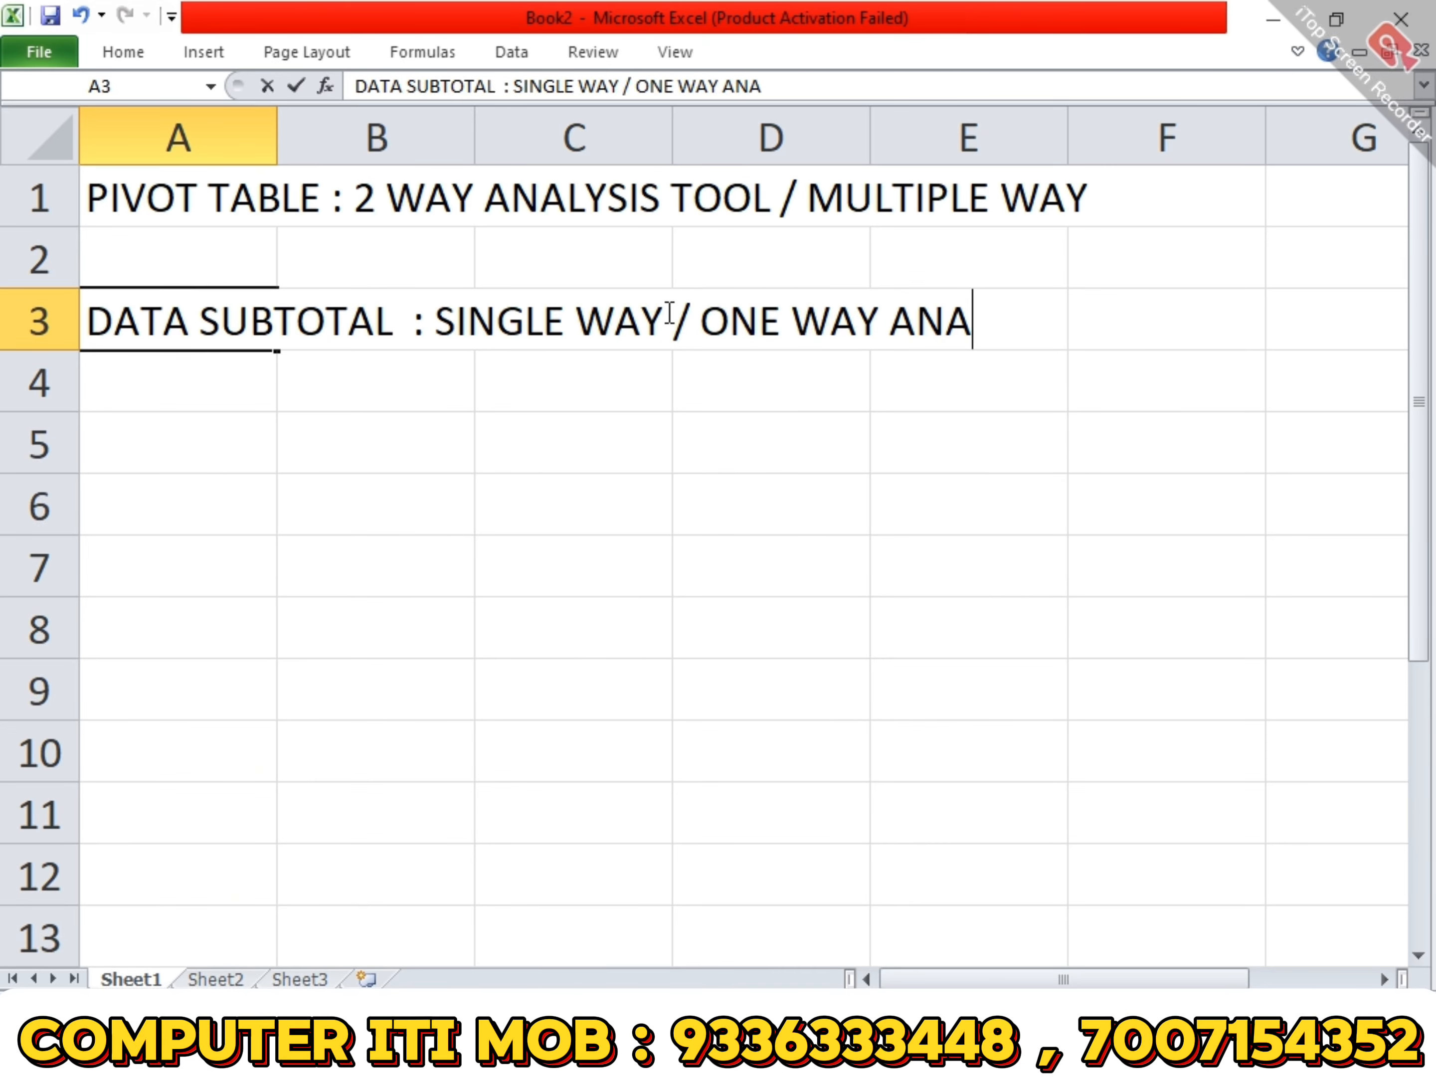
{"action": "type", "text": "LYSIS"}
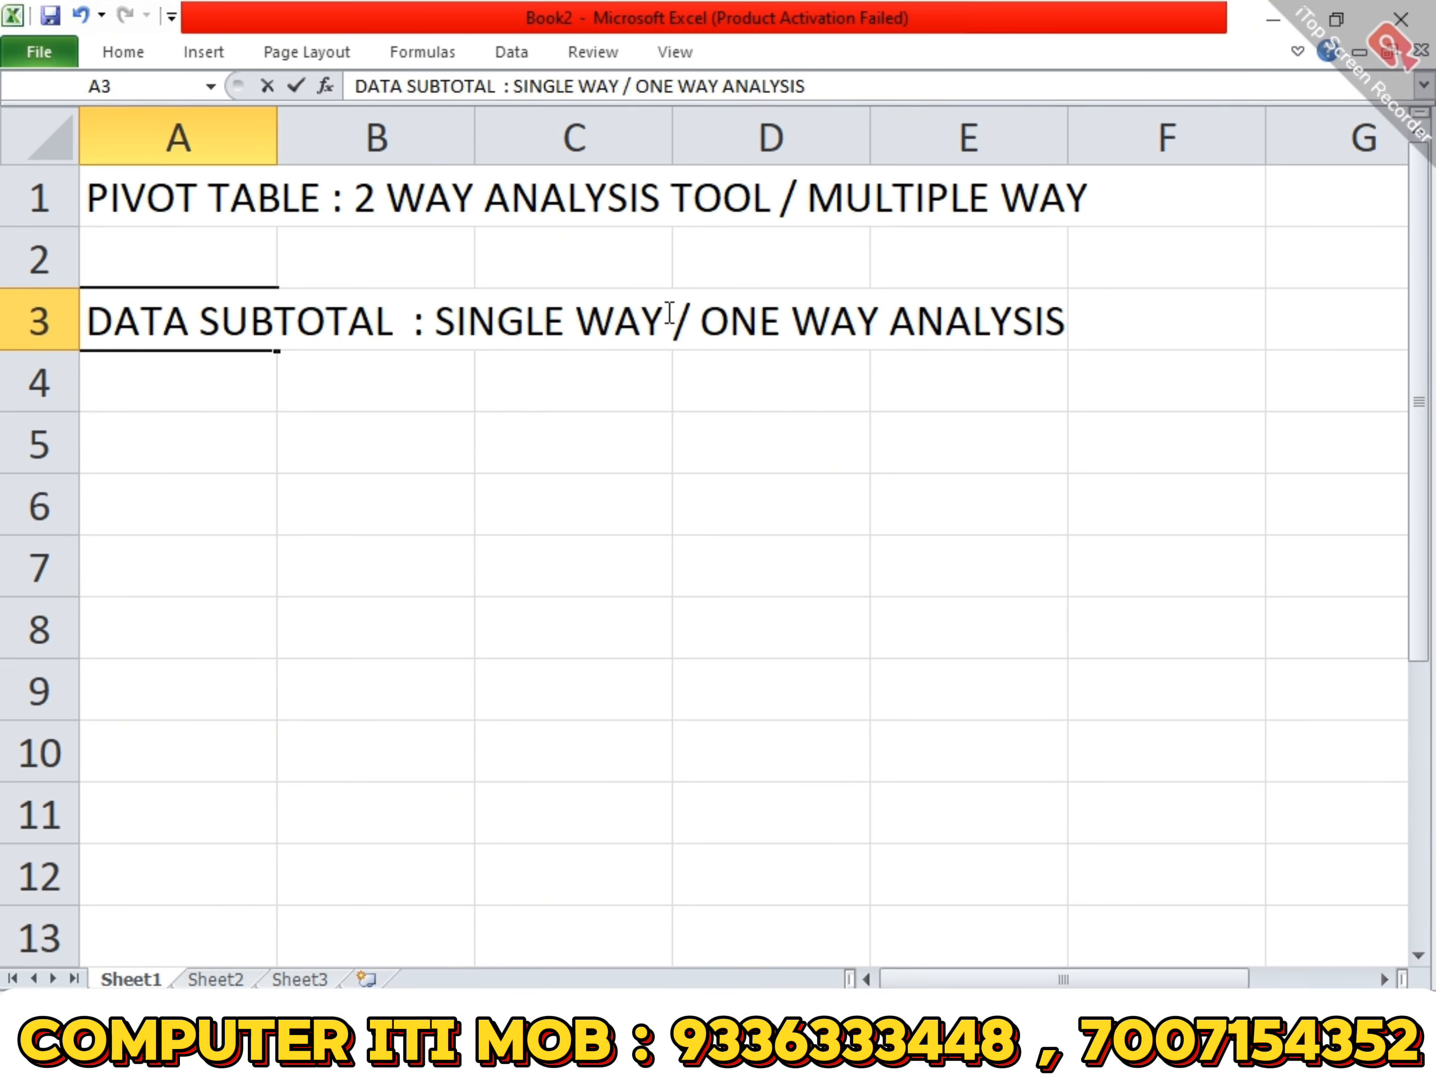
{"action": "key", "text": "Return"}
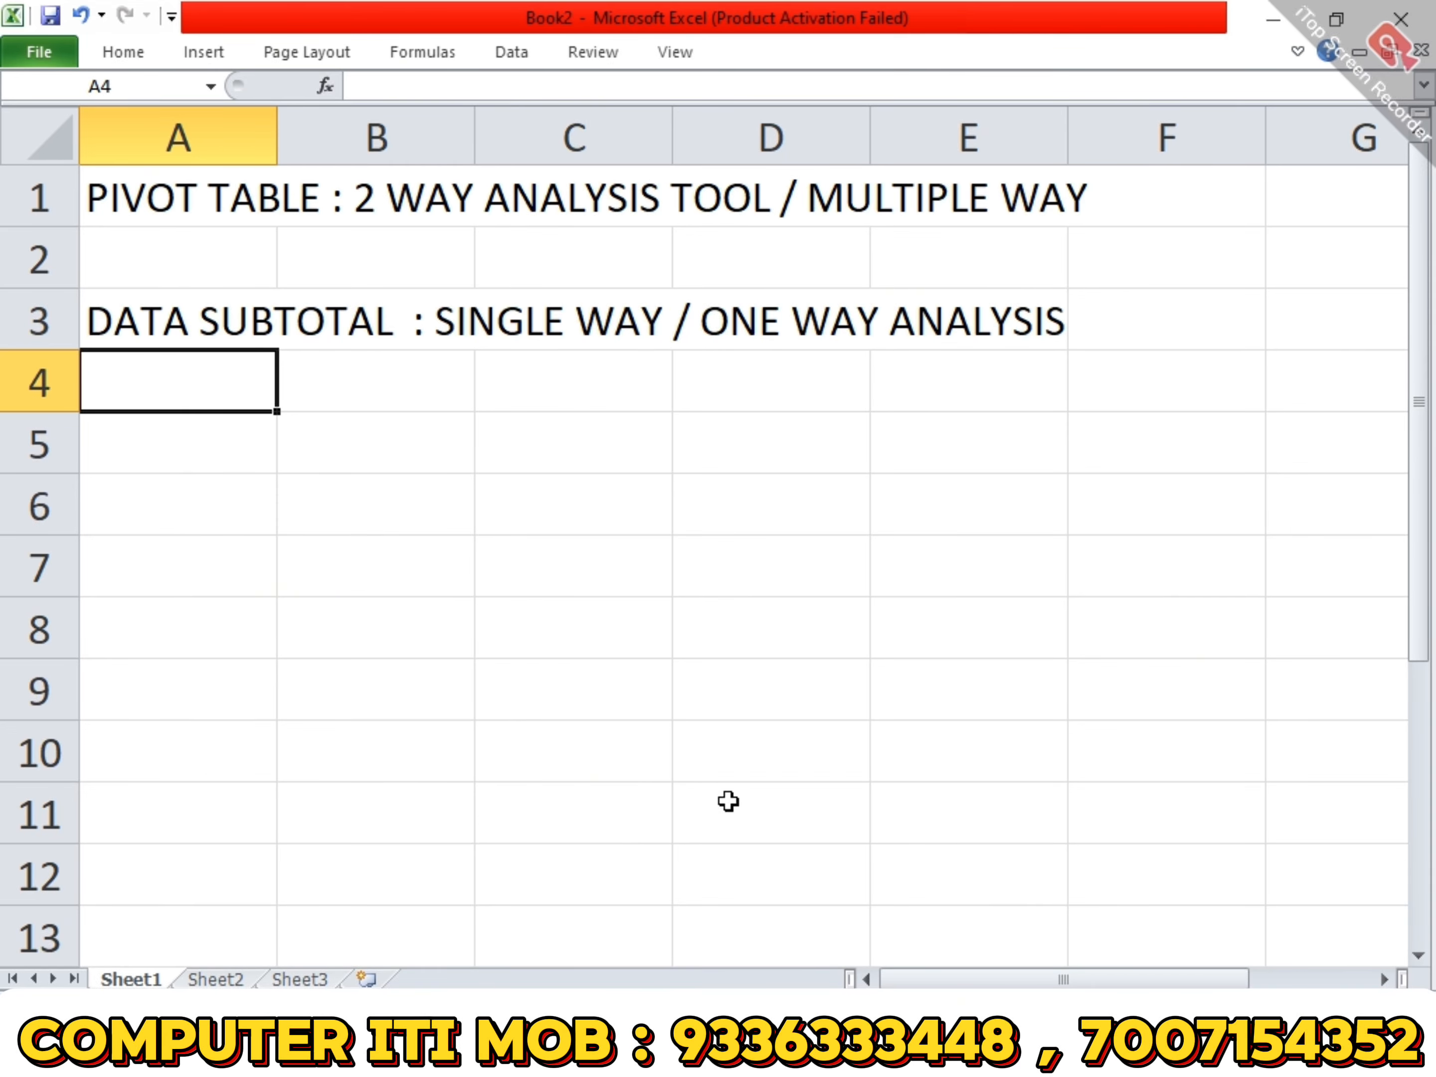
- Switch to the open workbook with the Stationary Record sheet and select the whole sales table with its headers, A2:J32
{"action": "mouse_move", "coordinate": [712, 1069]}
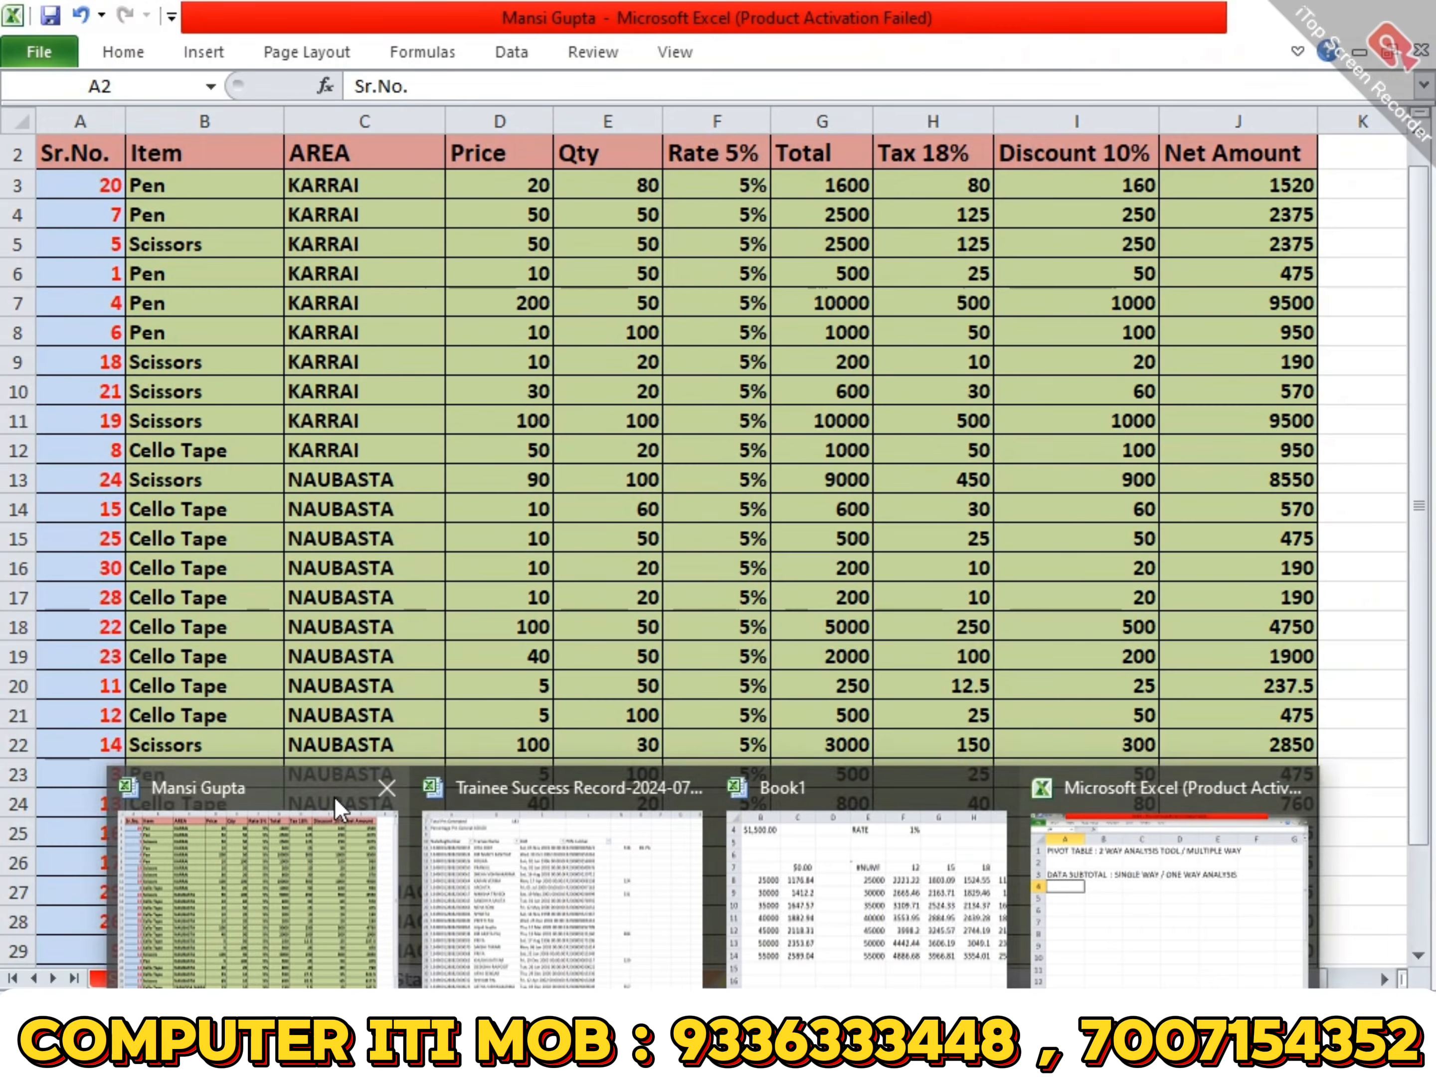
{"action": "left_click", "coordinate": [337, 810]}
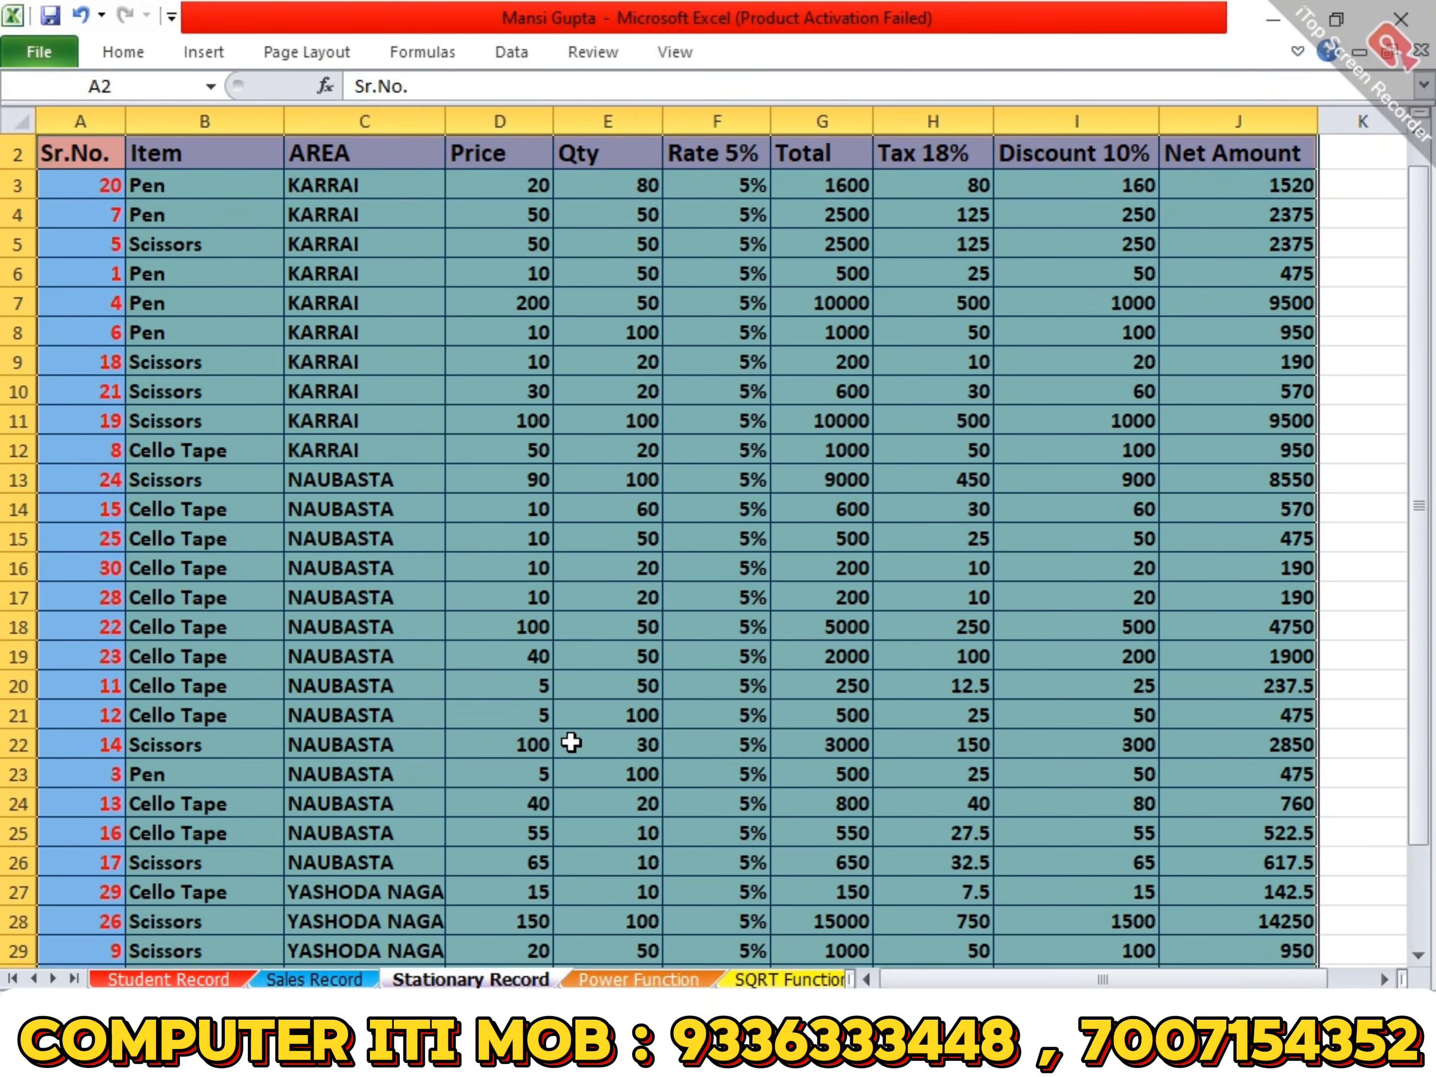
{"action": "scroll", "coordinate": [571, 742], "scroll_direction": "up", "scroll_amount": 1}
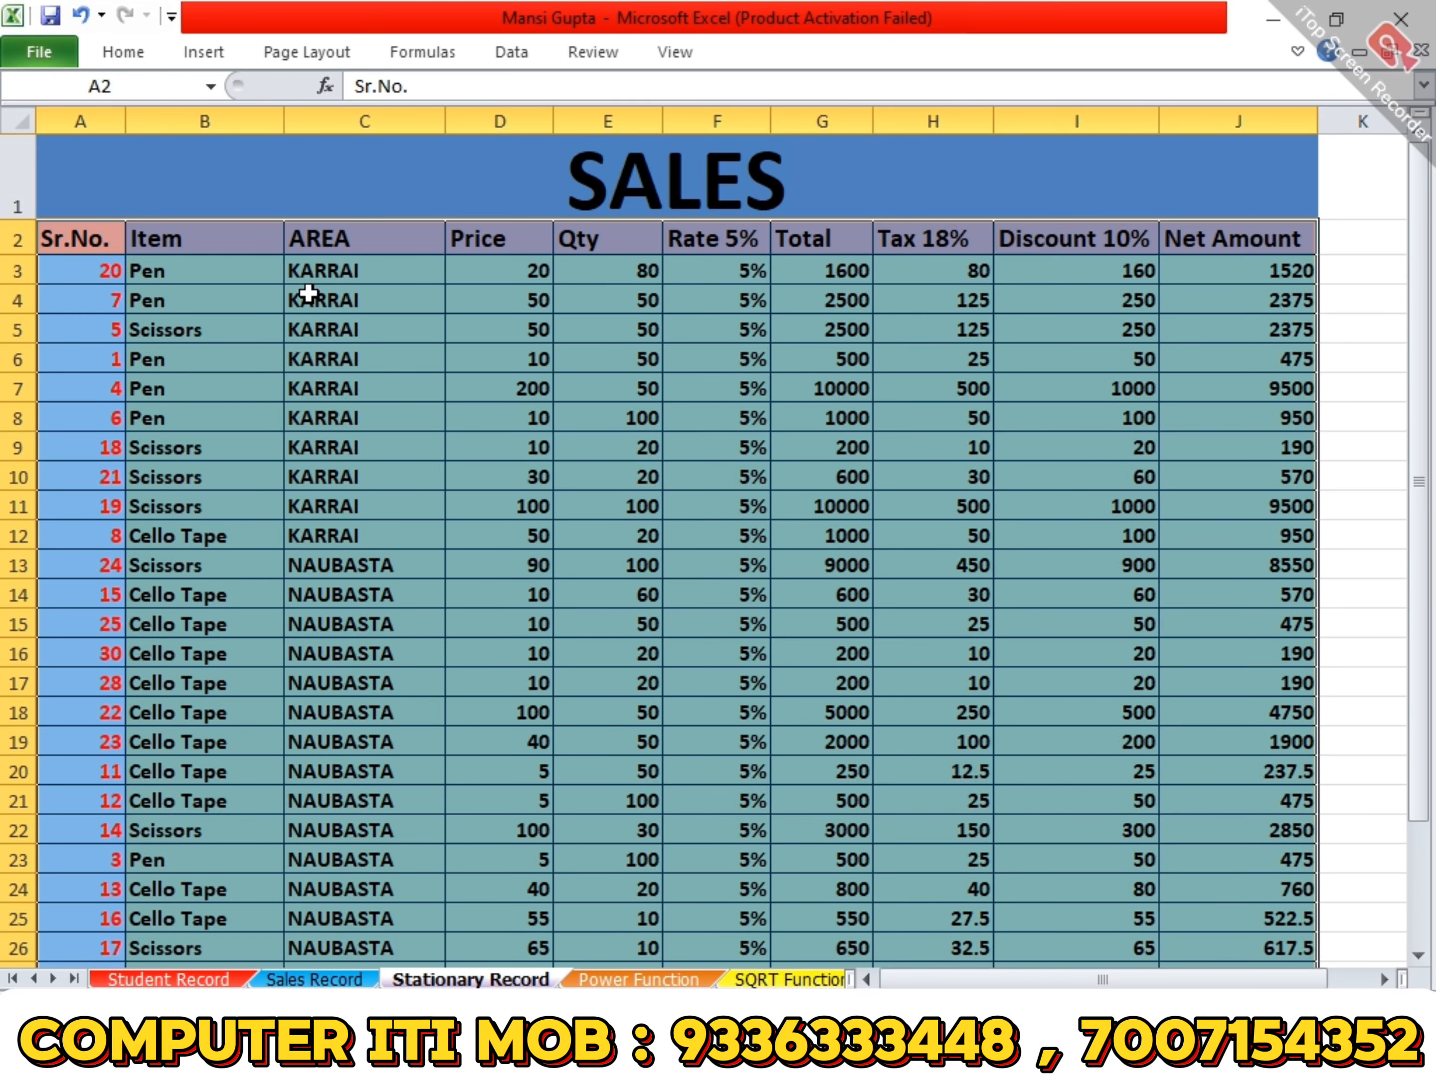
{"action": "left_click", "coordinate": [106, 226]}
{"action": "scroll", "coordinate": [822, 483], "scroll_direction": "down", "scroll_amount": 4}
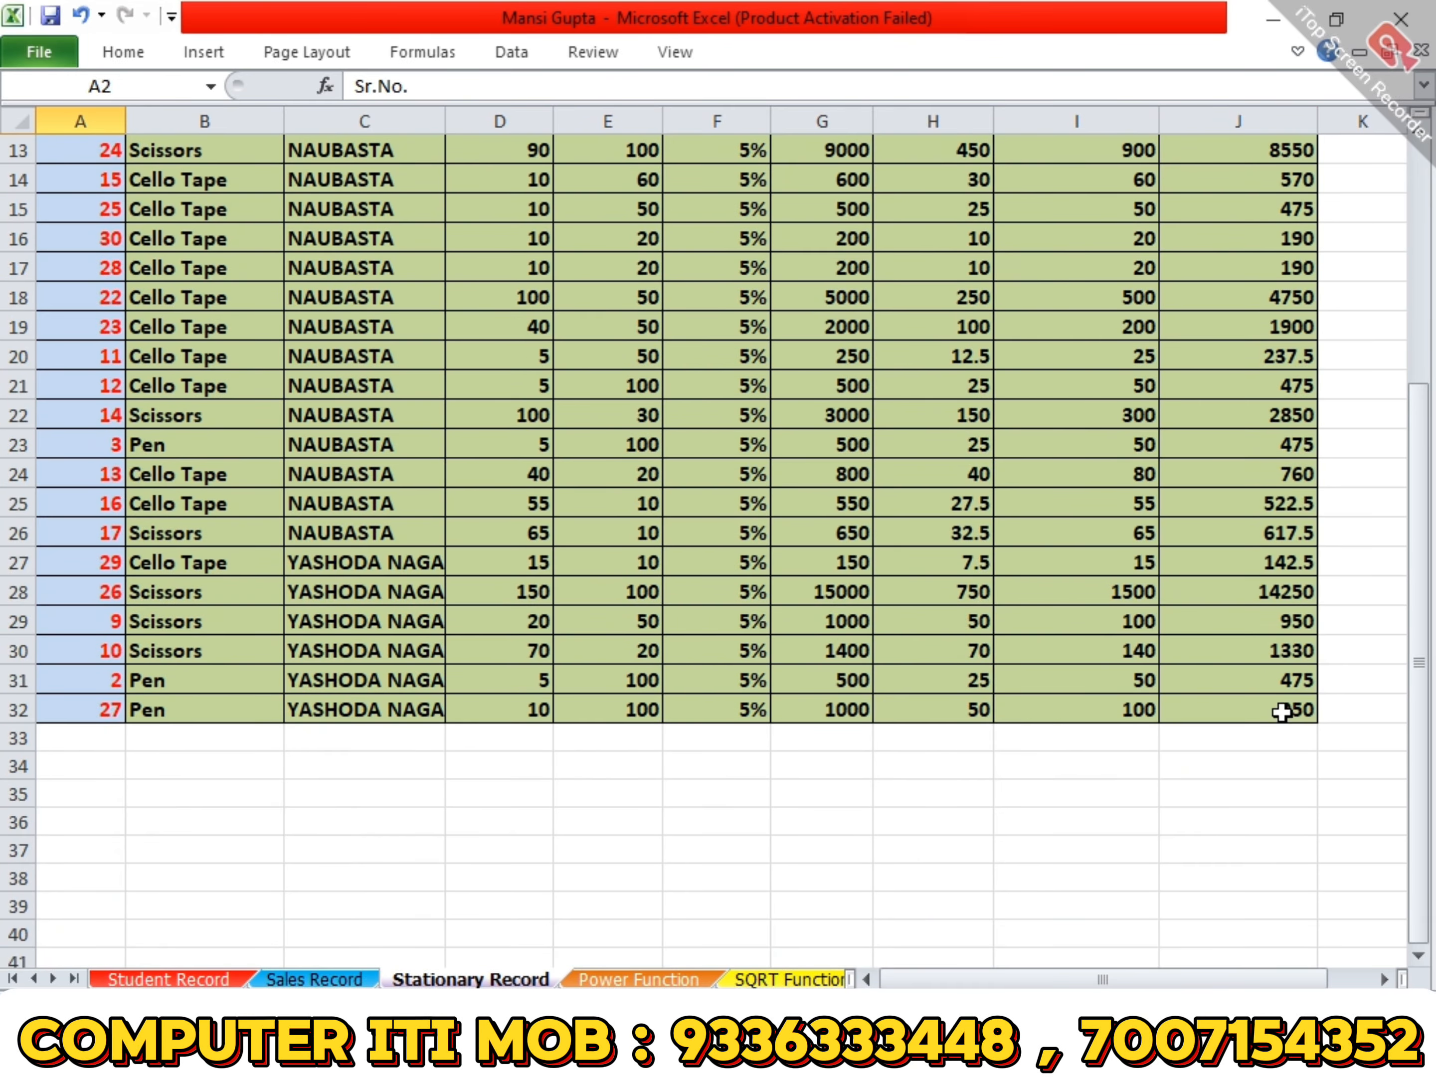
{"action": "left_click", "coordinate": [1280, 710], "text": "shift"}
{"action": "scroll", "coordinate": [1281, 712], "scroll_direction": "up", "scroll_amount": 4}
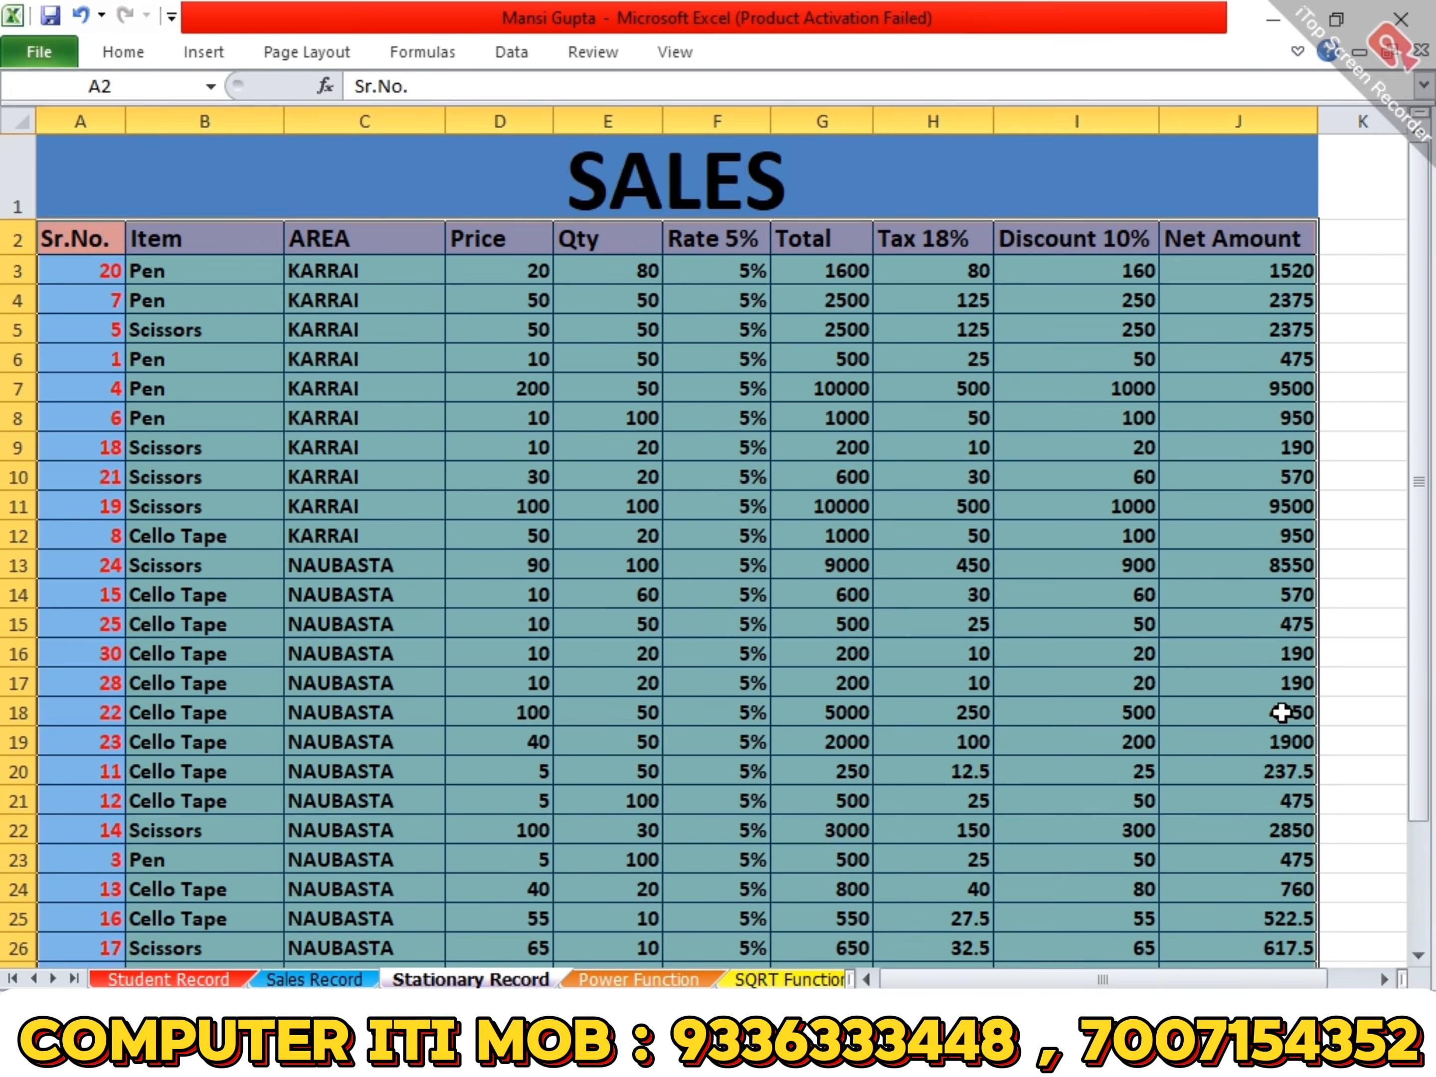
{"action": "left_click", "coordinate": [509, 53]}
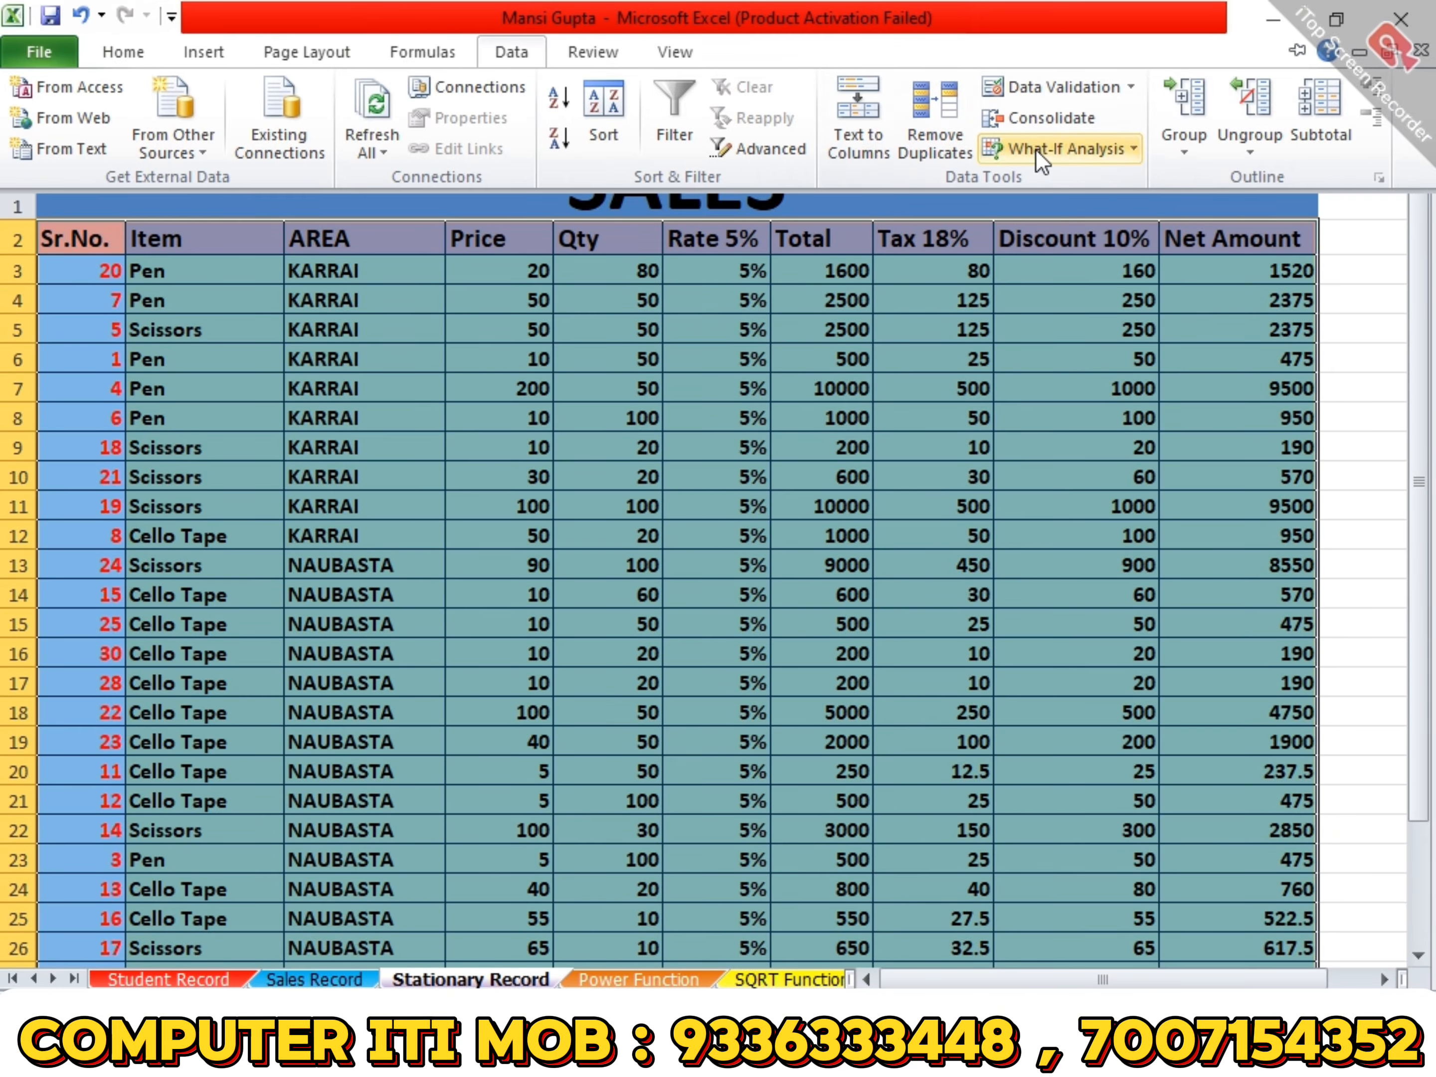
{"action": "left_click", "coordinate": [1312, 119]}
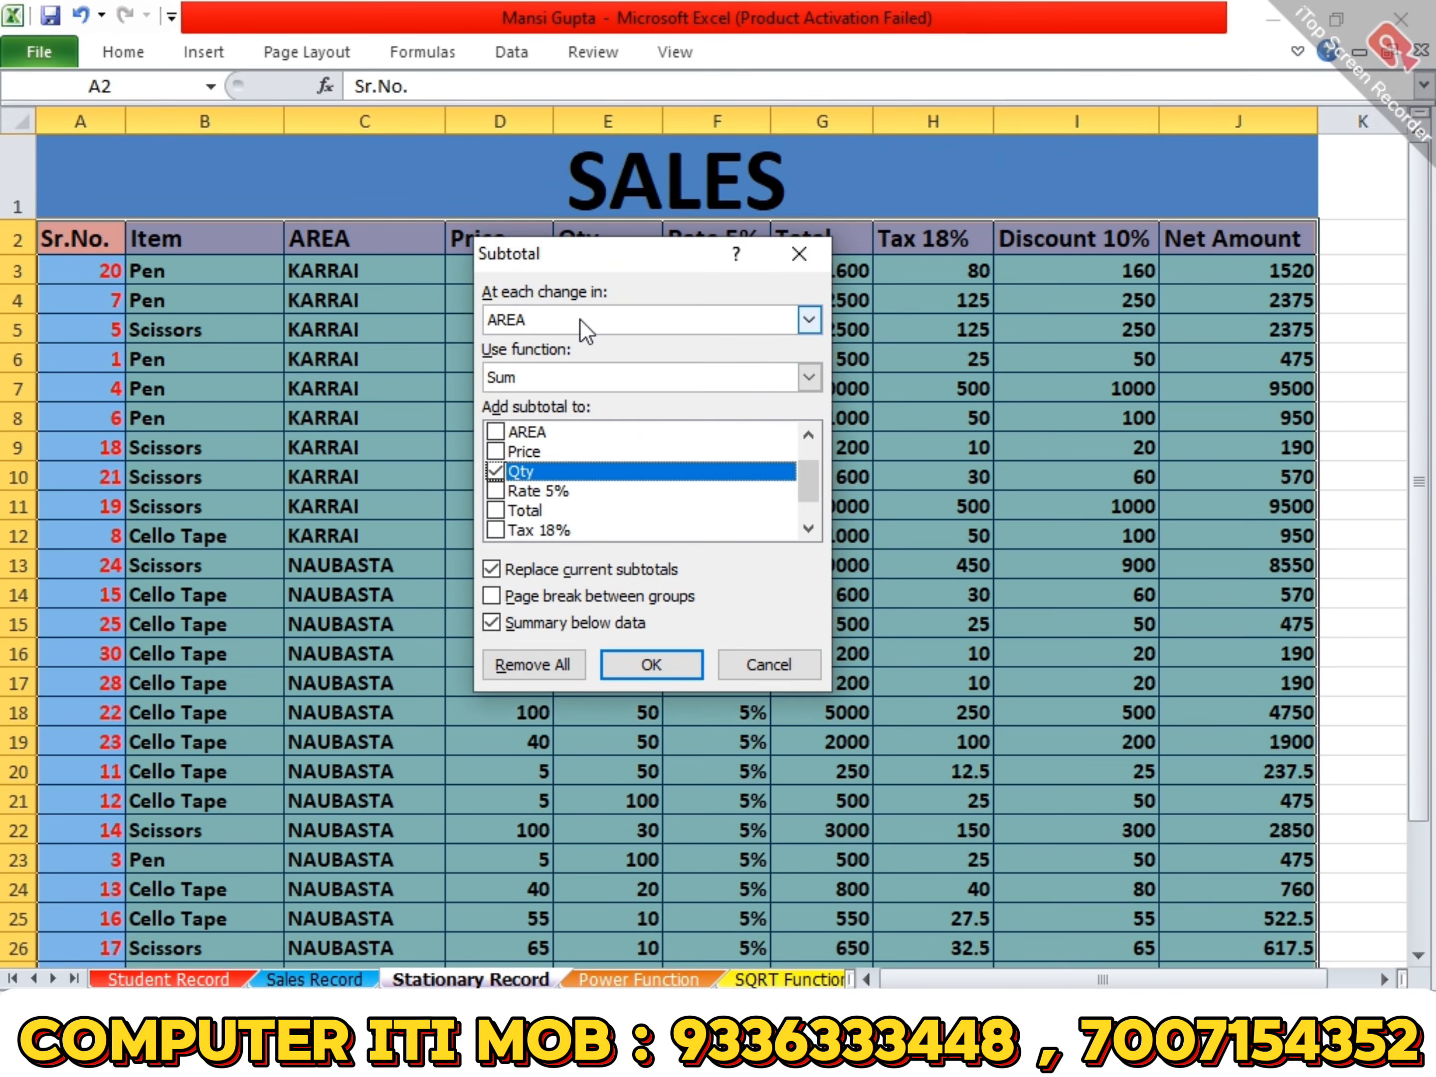
{"action": "left_click", "coordinate": [578, 319]}
{"action": "left_click", "coordinate": [560, 378]}
{"action": "left_click", "coordinate": [798, 254]}
- Sort the selected sales records by the Item column's values from A to Z
{"action": "left_click", "coordinate": [511, 53]}
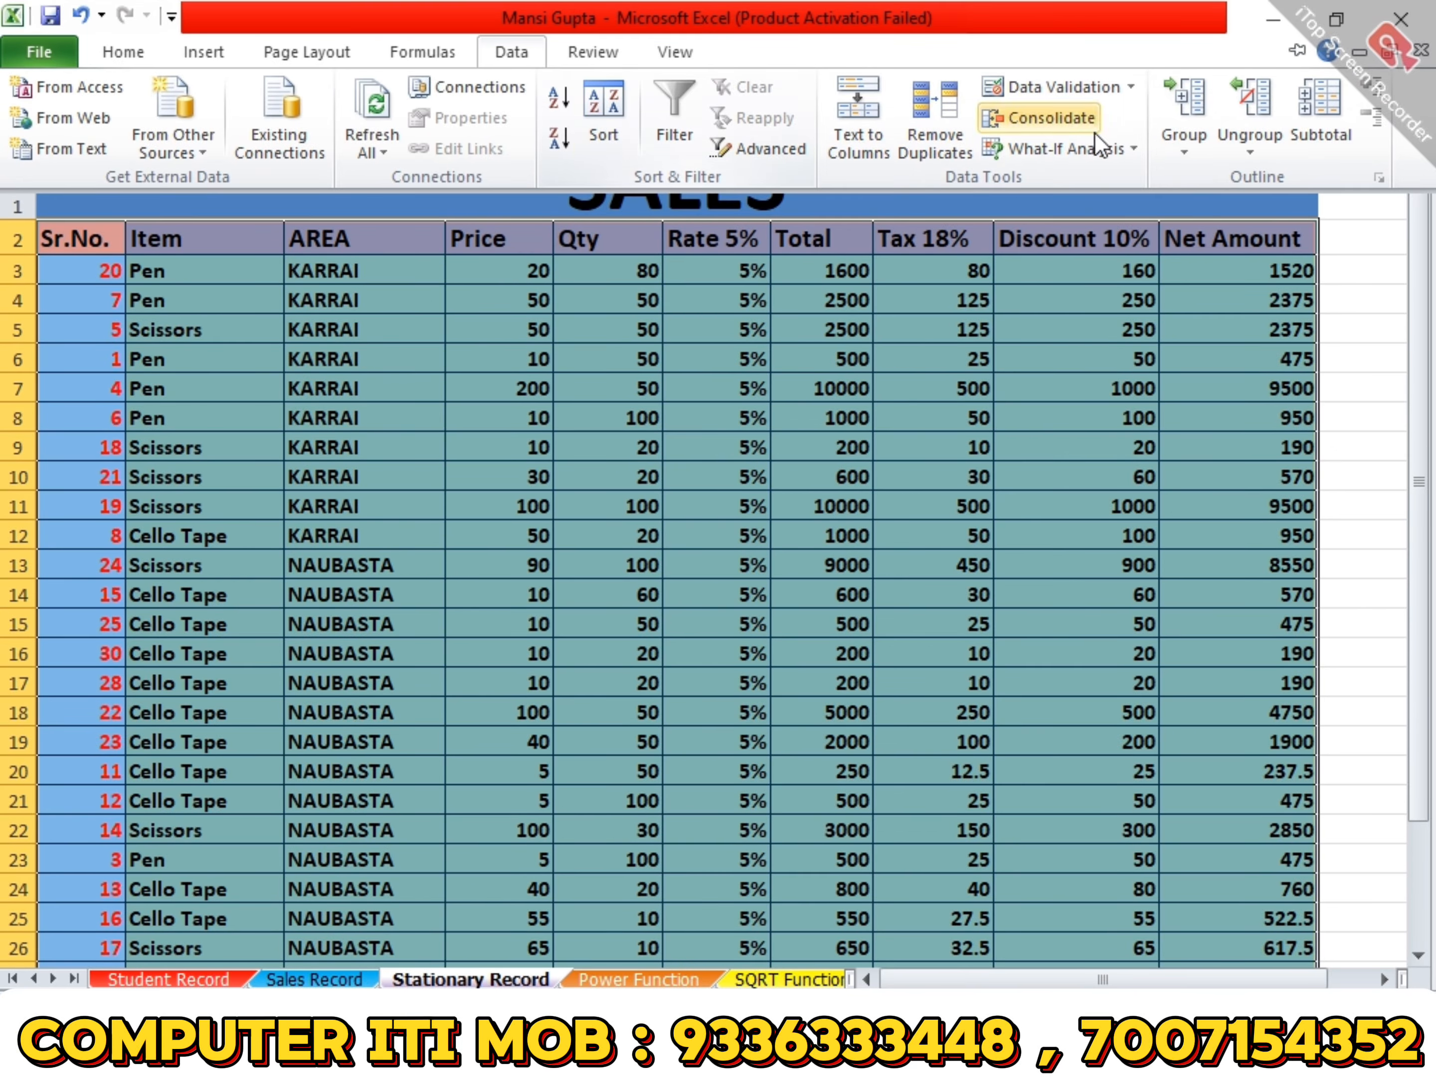
{"action": "left_click", "coordinate": [603, 114]}
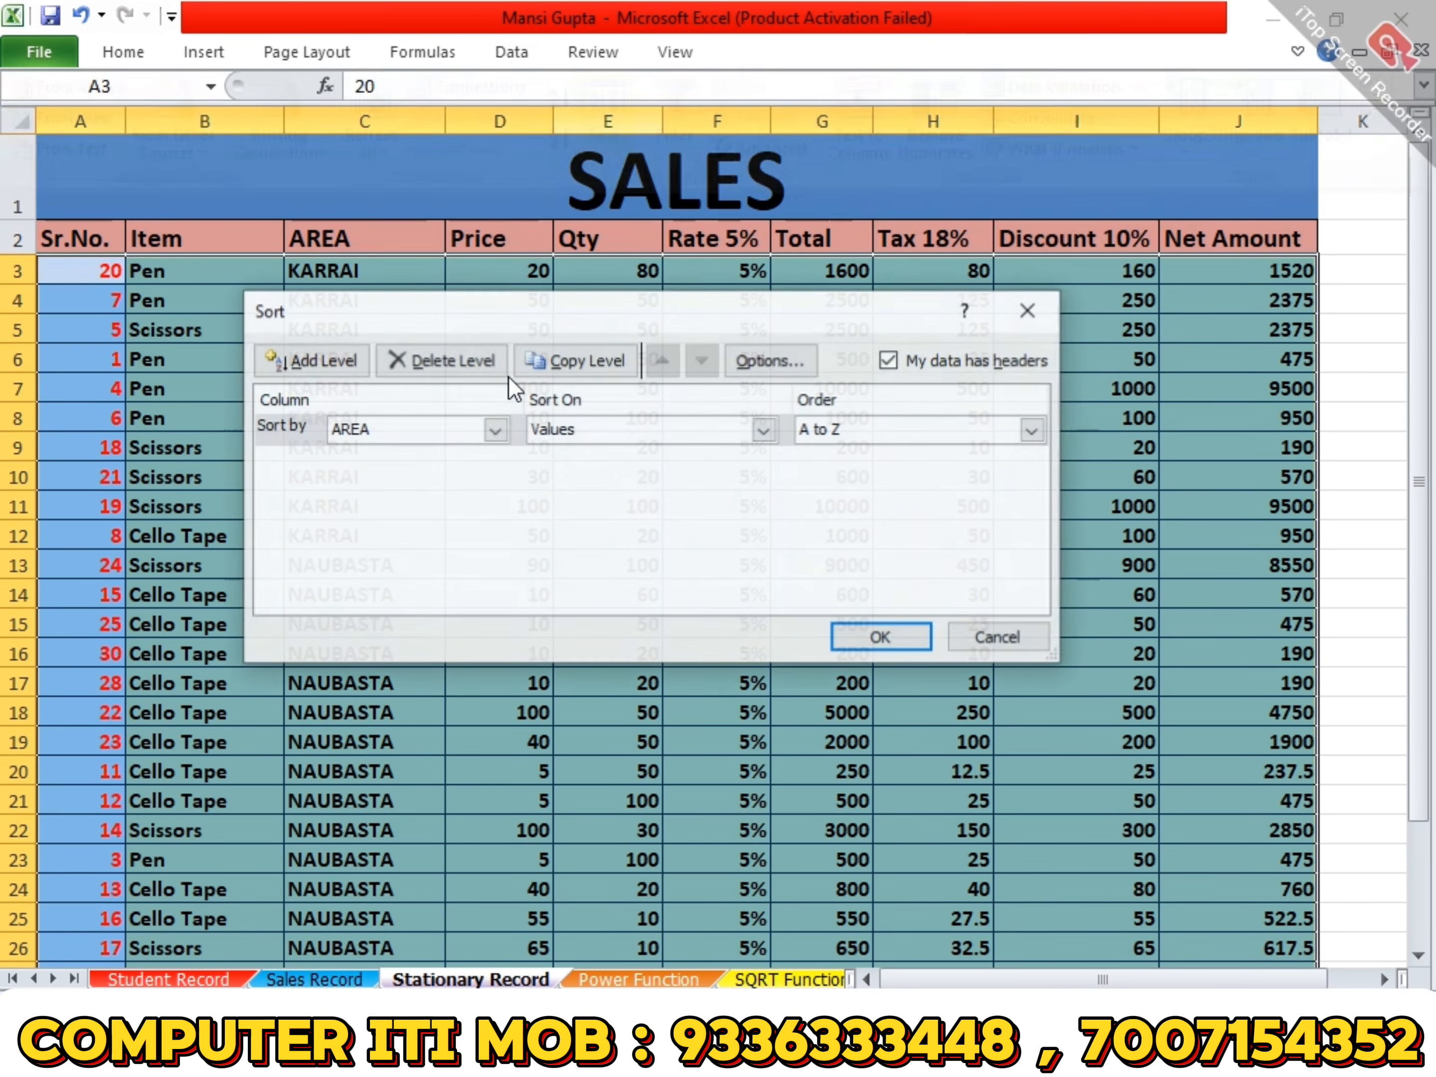
{"action": "left_click", "coordinate": [403, 430]}
{"action": "left_click", "coordinate": [385, 472]}
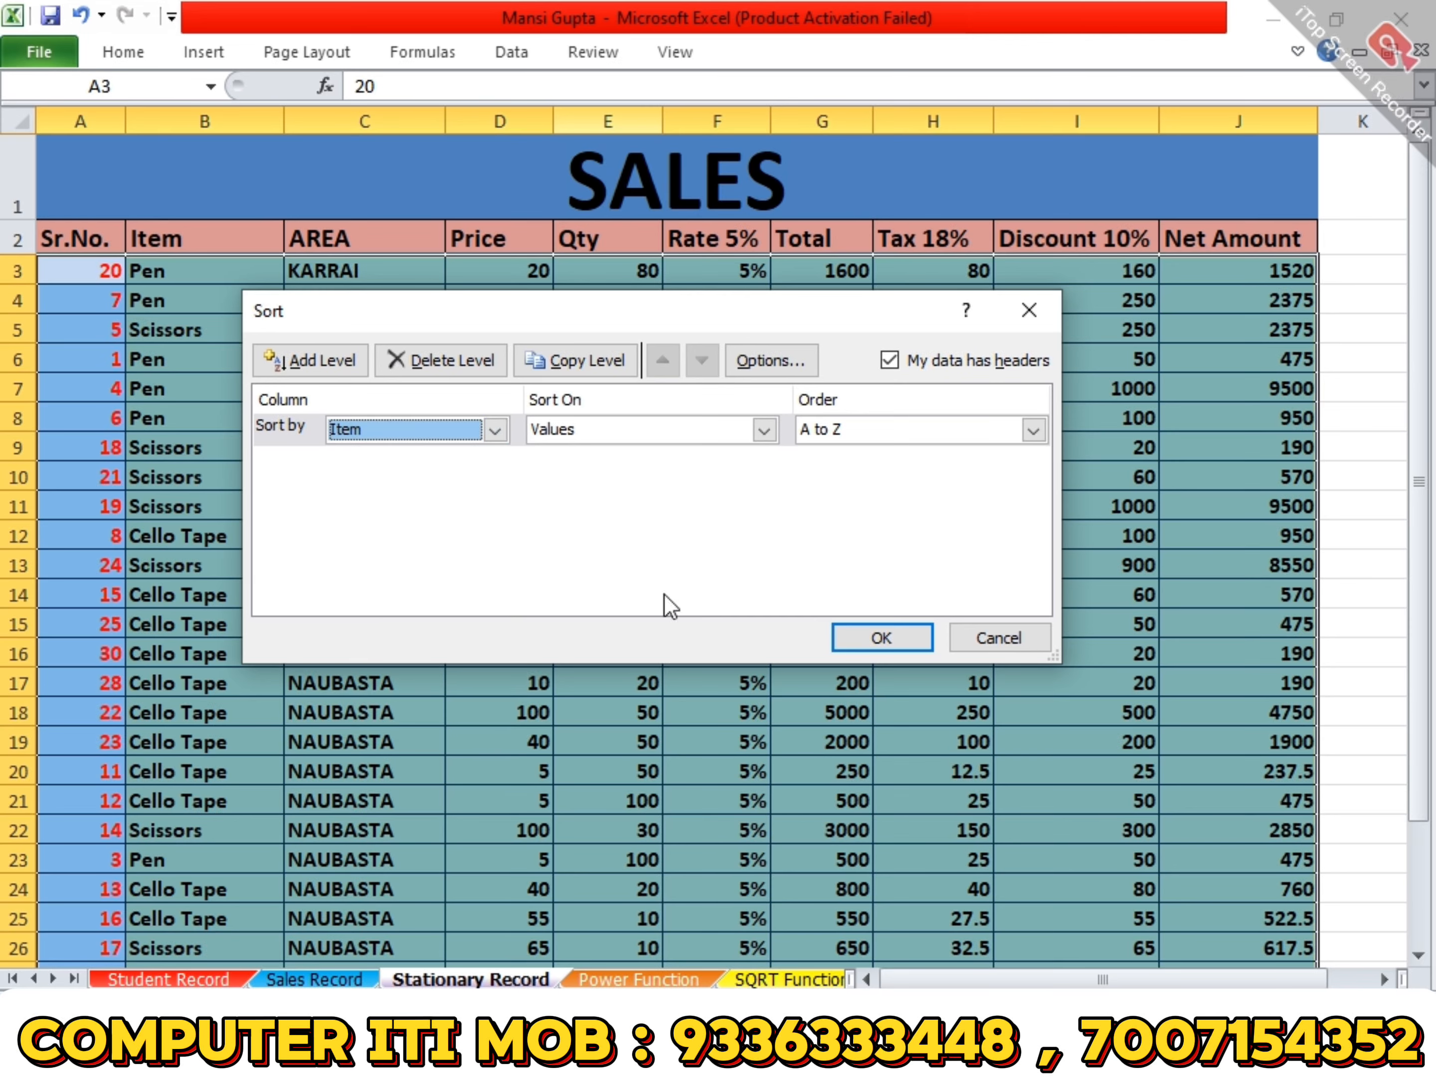
{"action": "left_click", "coordinate": [902, 632]}
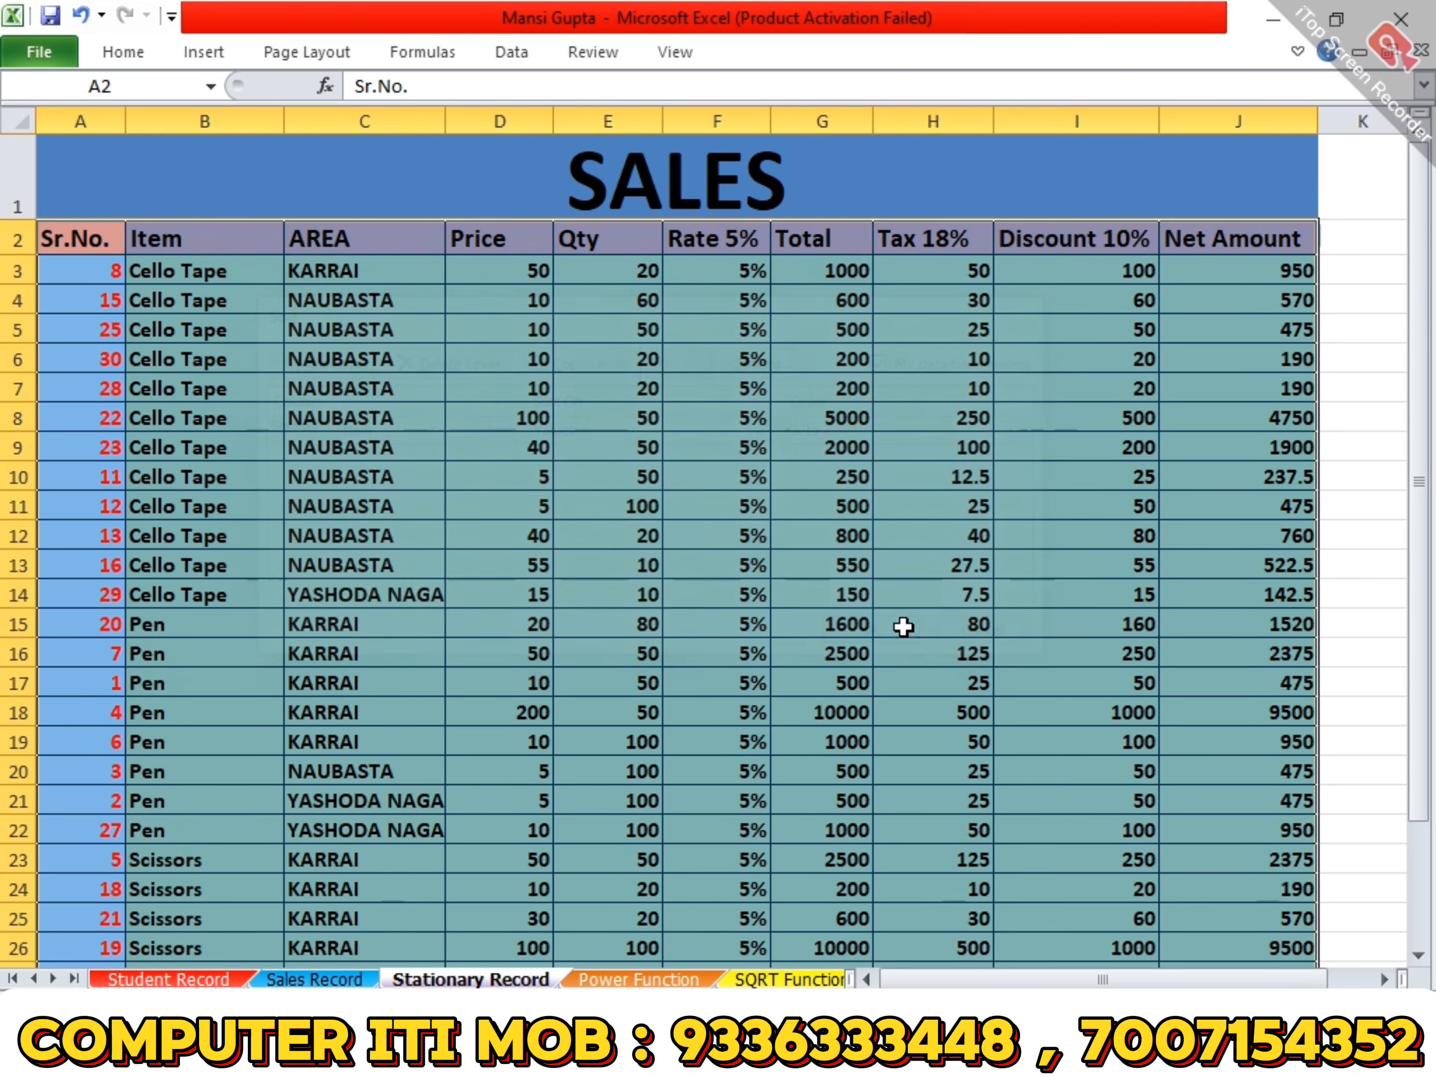
- Subtotal the sales table at each change in Item with Sum on Qty and Net Amount, and collapse it to outline level 2
{"action": "left_click", "coordinate": [512, 55]}
{"action": "left_click", "coordinate": [1317, 116]}
{"action": "left_click", "coordinate": [570, 319]}
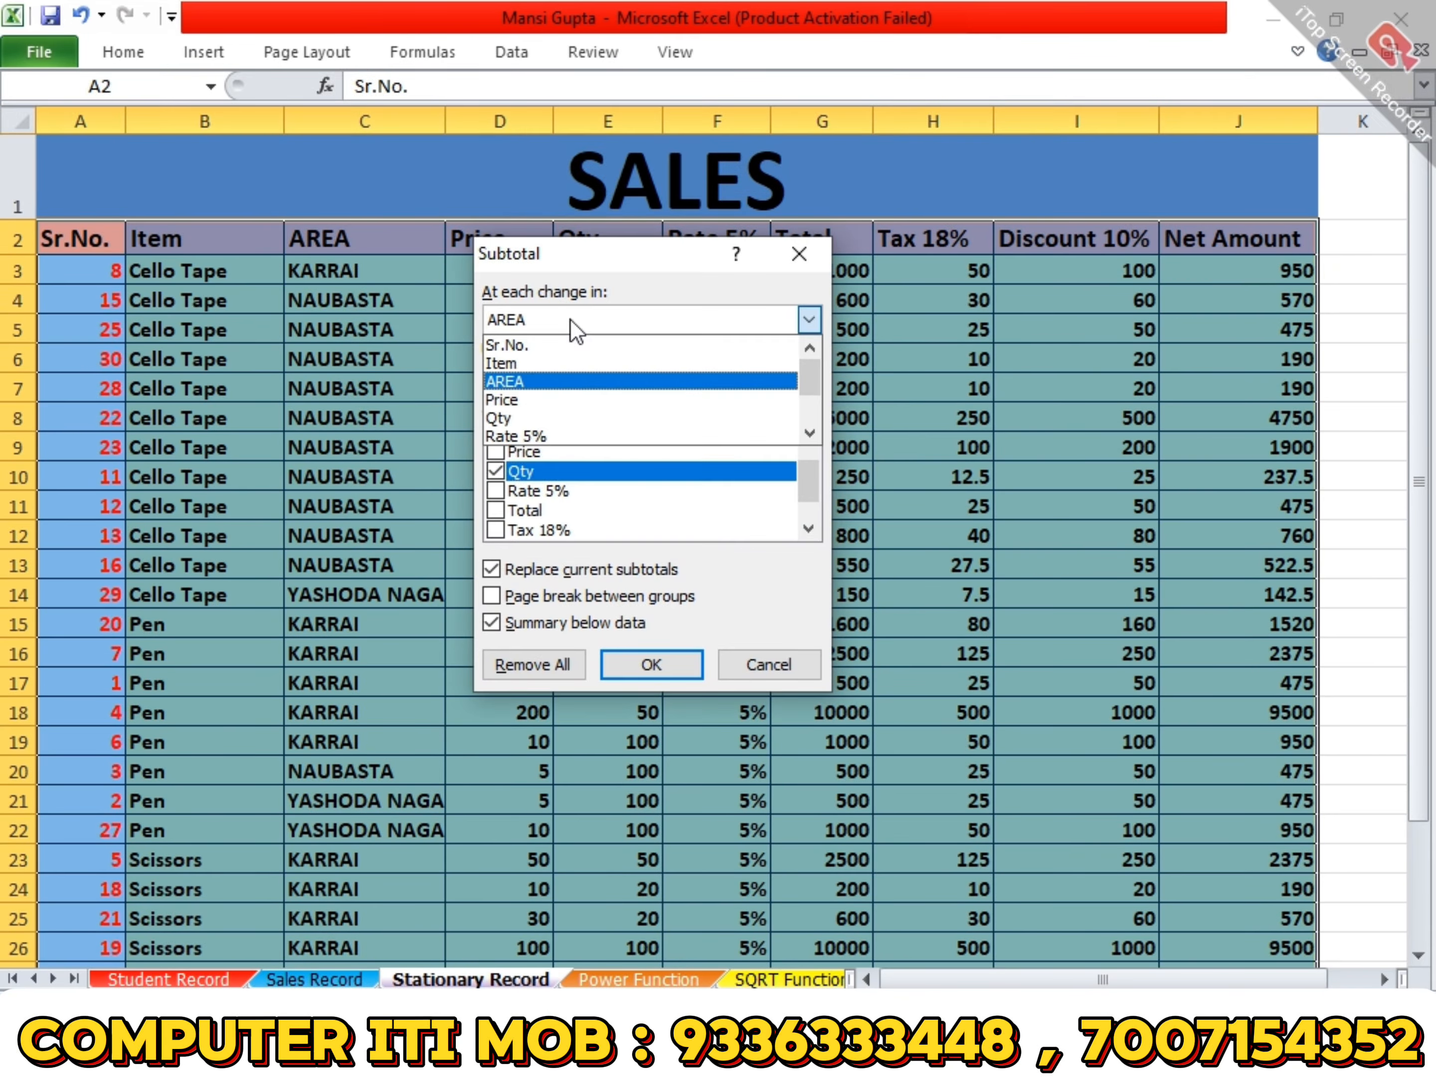
{"action": "left_click", "coordinate": [567, 363]}
{"action": "left_click", "coordinate": [652, 662]}
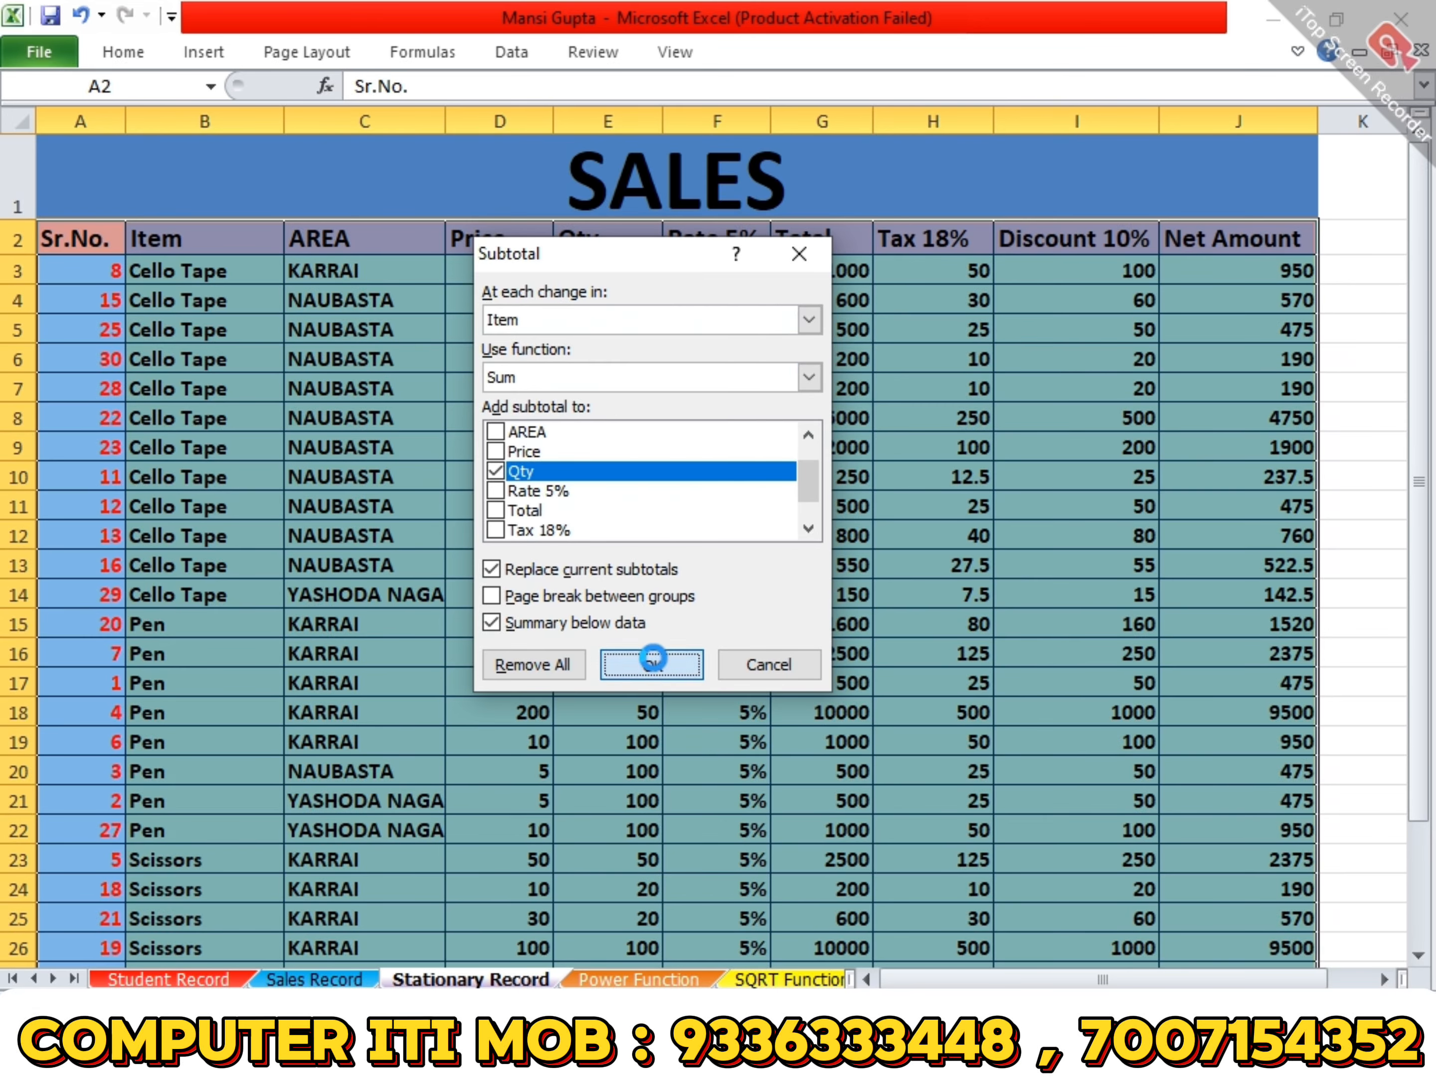
{"action": "left_click", "coordinate": [30, 122]}
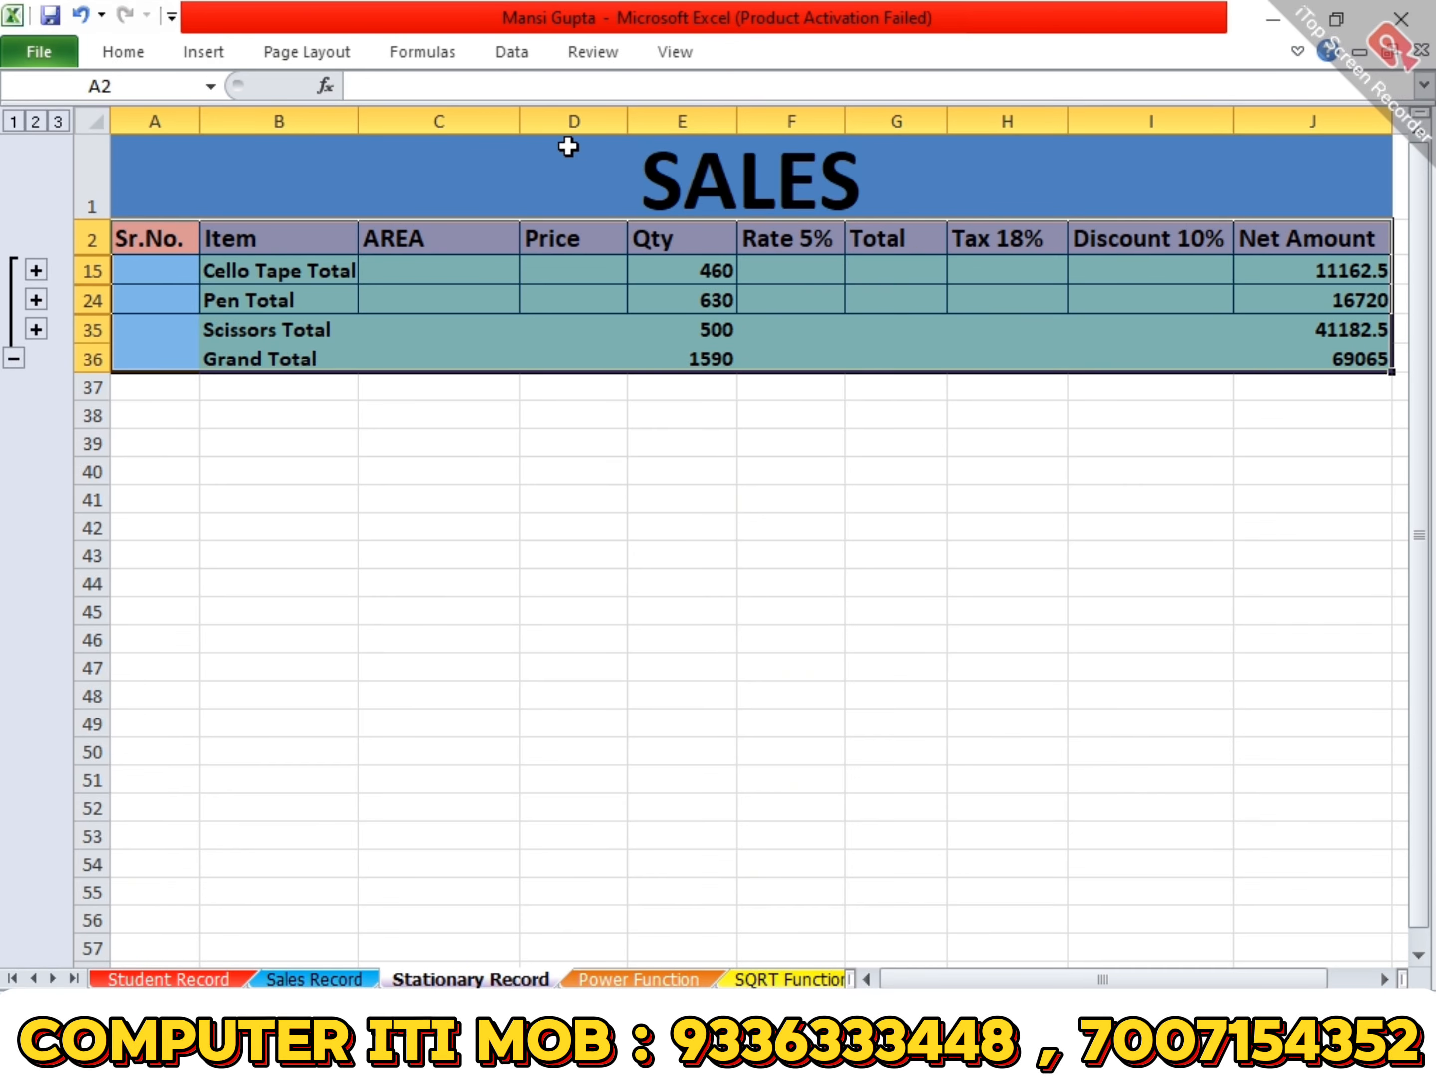
- Remove all subtotals from the sales table
{"action": "left_click", "coordinate": [511, 52]}
{"action": "left_click", "coordinate": [1316, 123]}
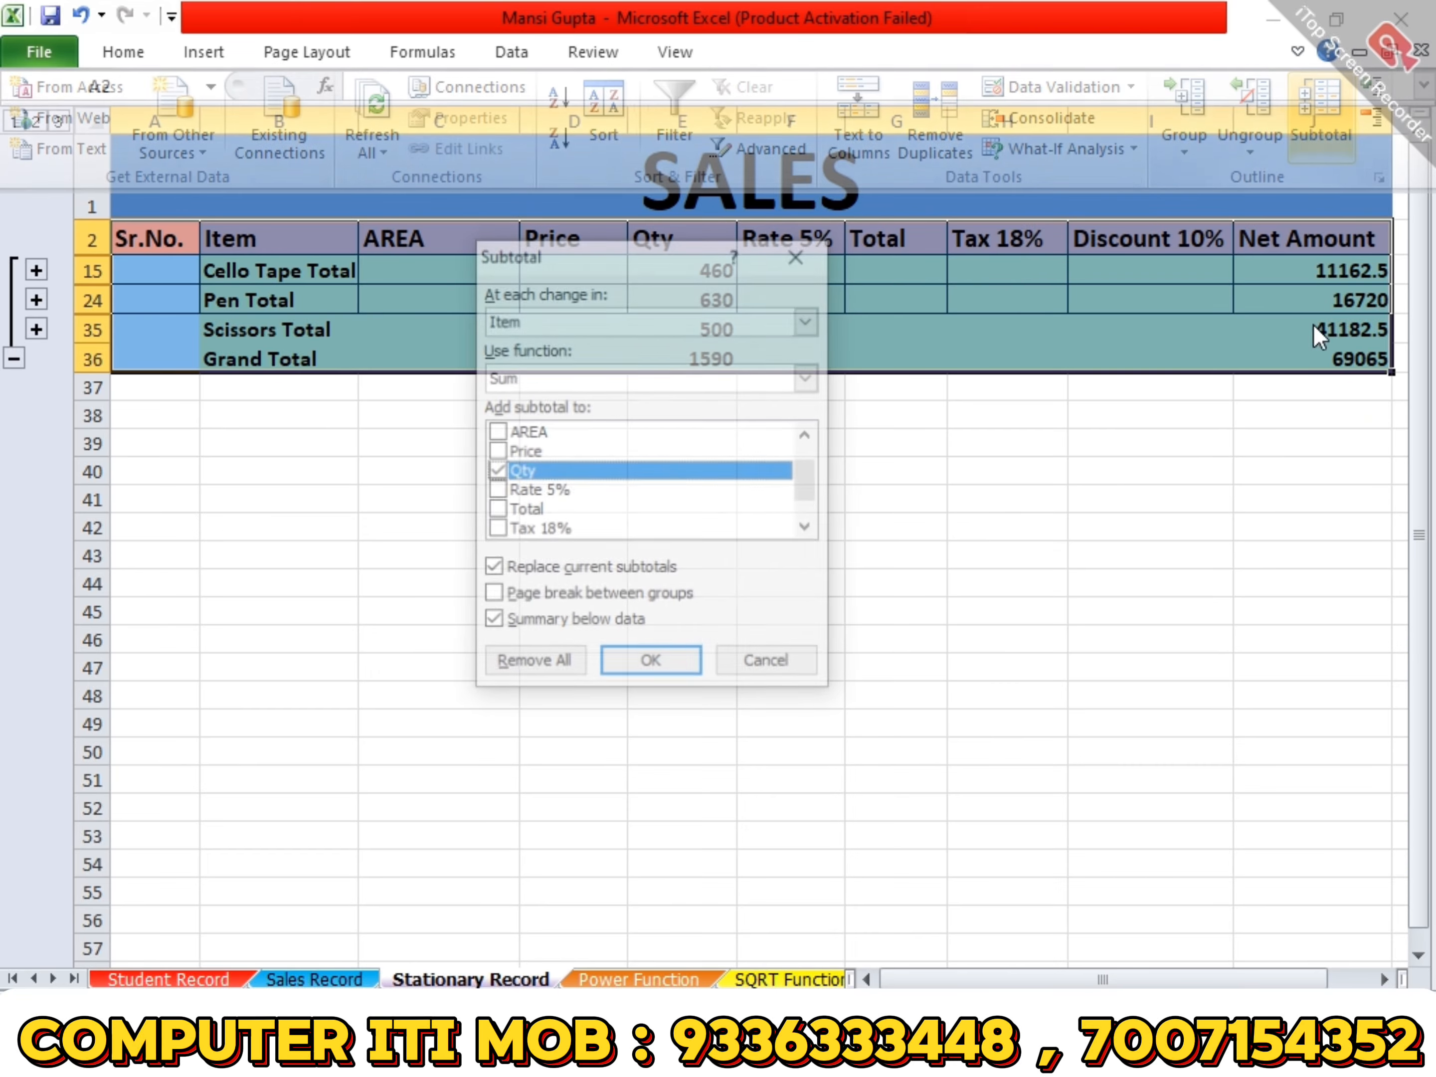
{"action": "left_click", "coordinate": [541, 661]}
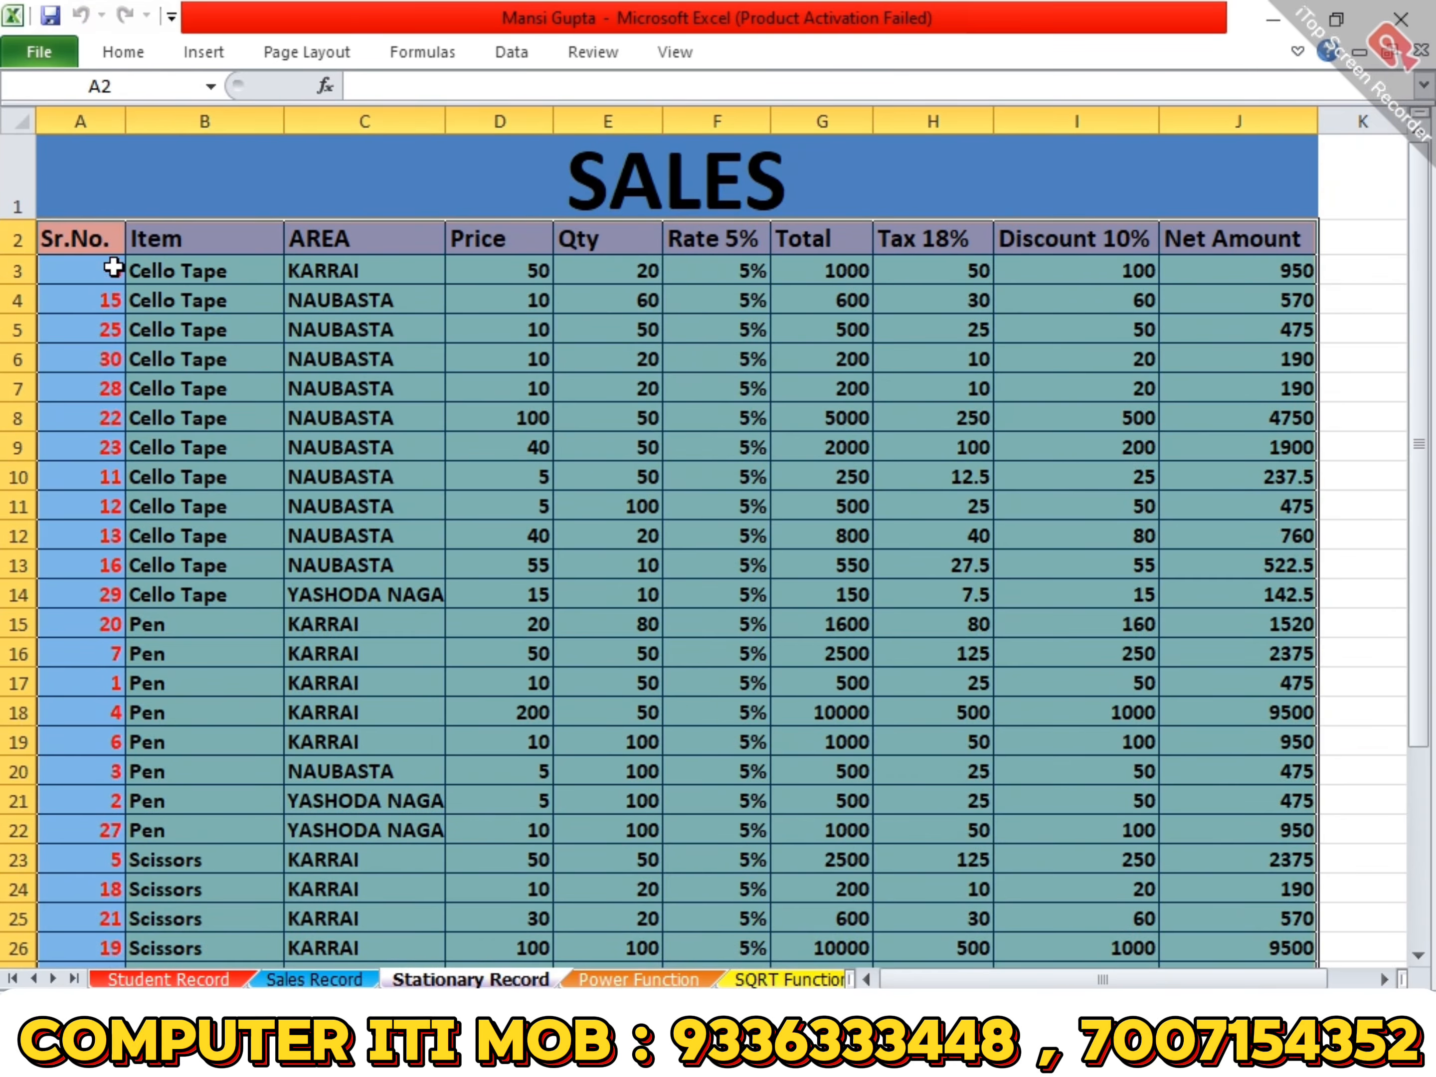
- Sort the whole sales table, A2:J32, by the AREA column's values from A to Z
{"action": "scroll", "coordinate": [977, 580], "scroll_direction": "down", "scroll_amount": 4}
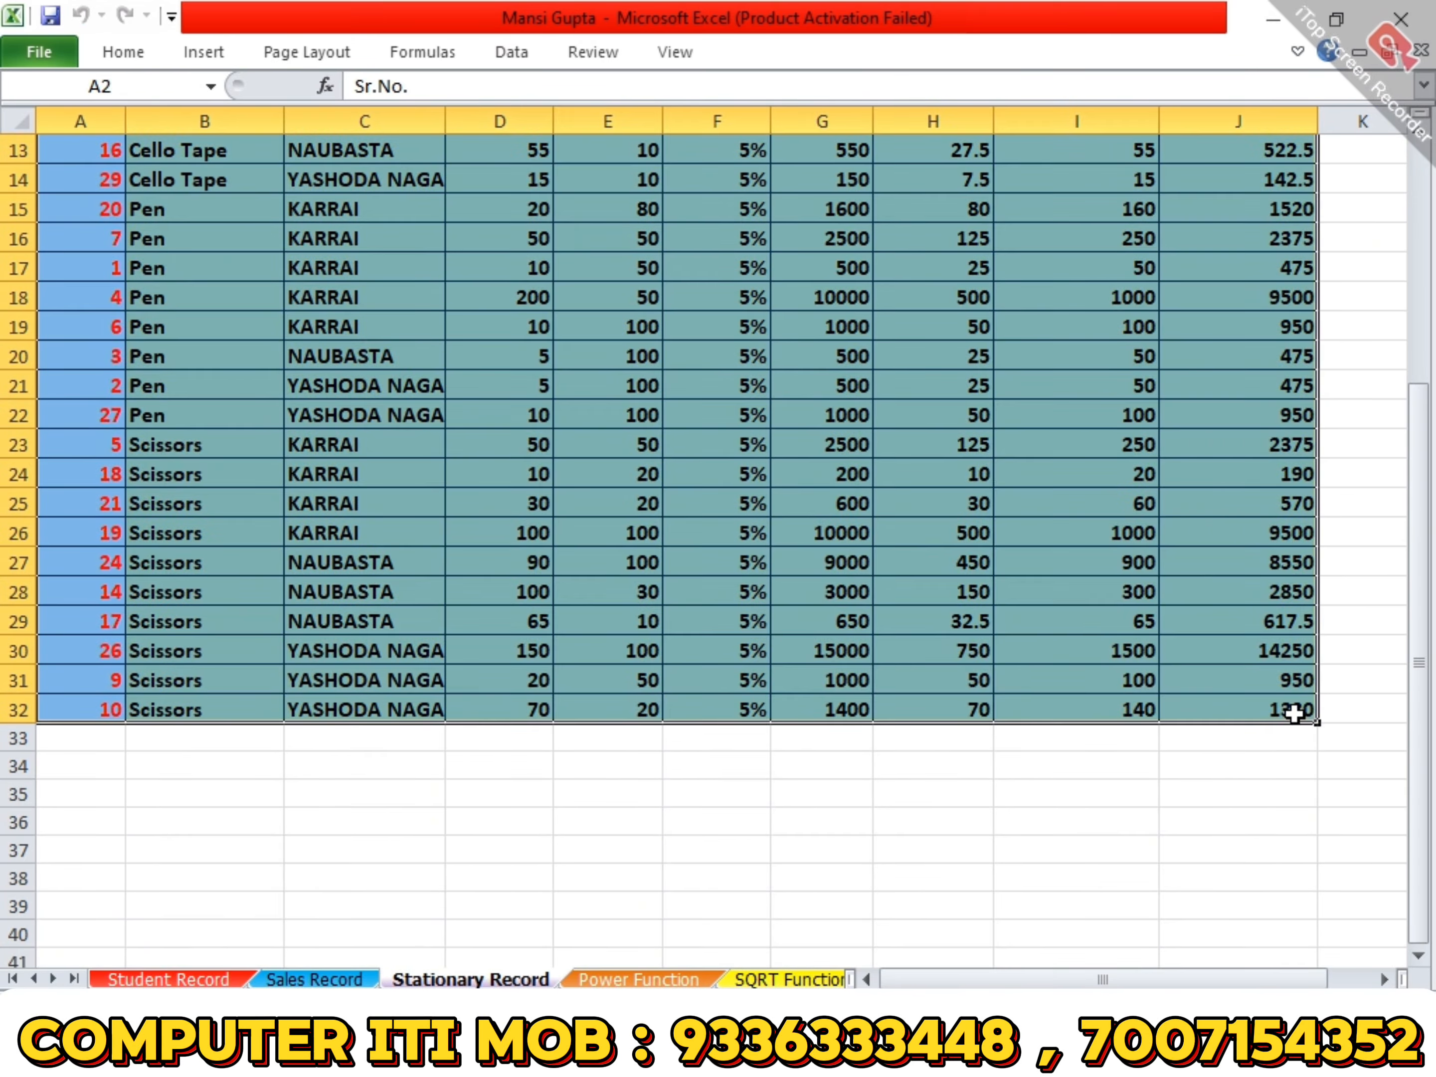
{"action": "scroll", "coordinate": [1295, 712], "scroll_direction": "up", "scroll_amount": 4}
{"action": "left_click", "coordinate": [521, 53]}
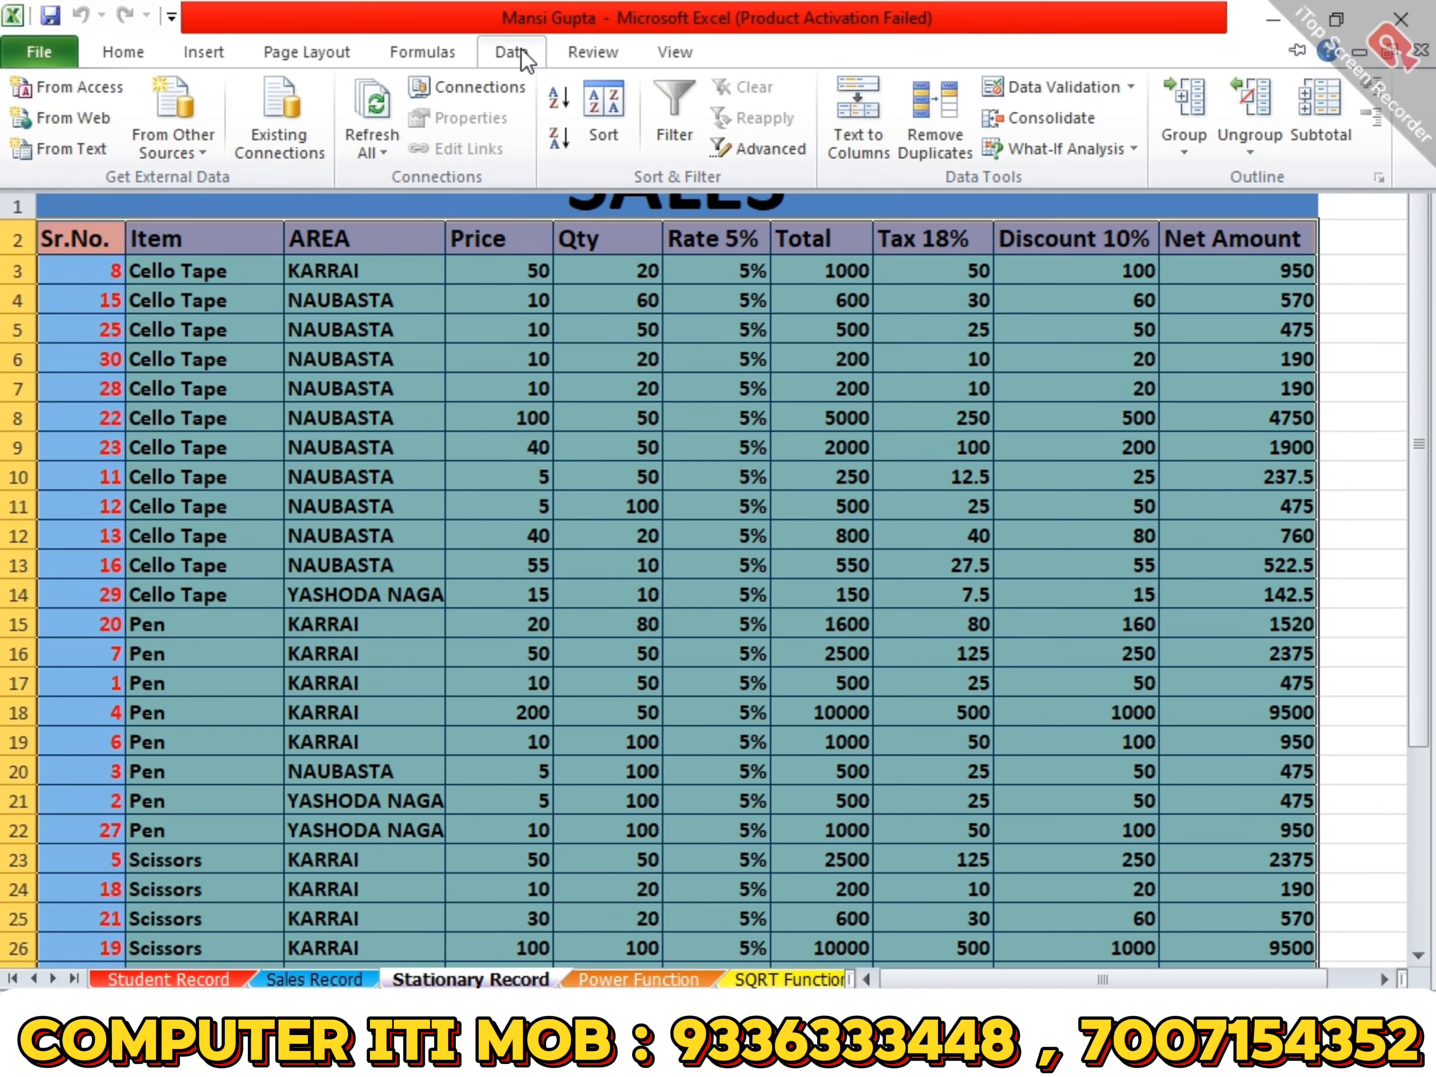
{"action": "left_click", "coordinate": [615, 105]}
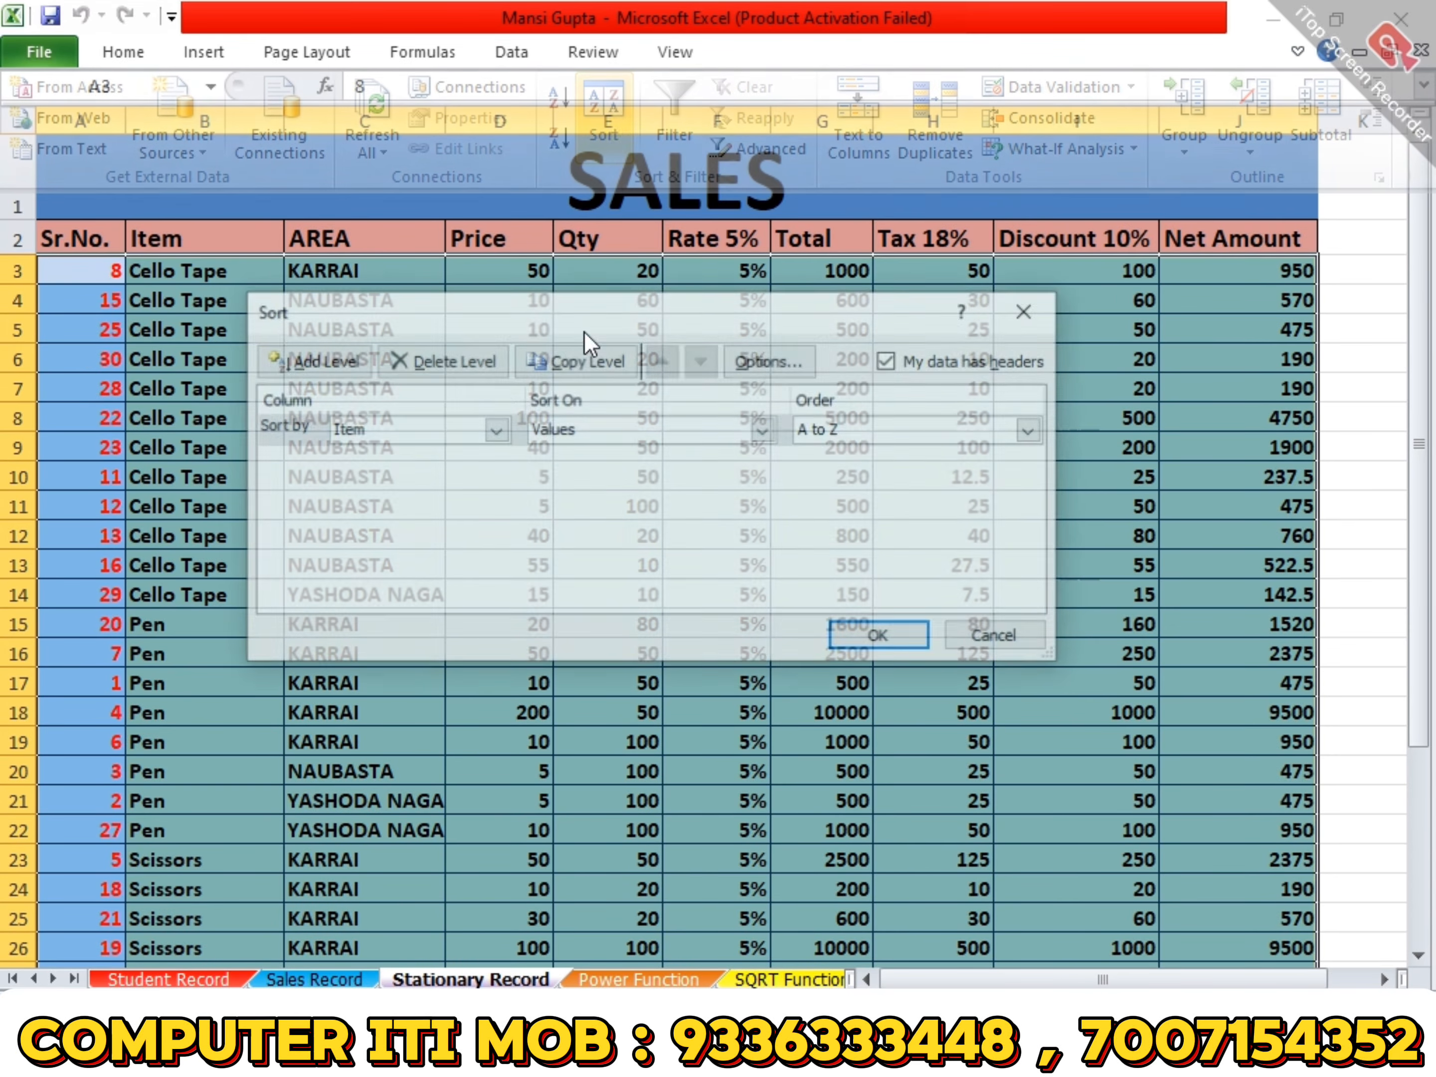
{"action": "left_click", "coordinate": [401, 435]}
{"action": "left_click", "coordinate": [386, 492]}
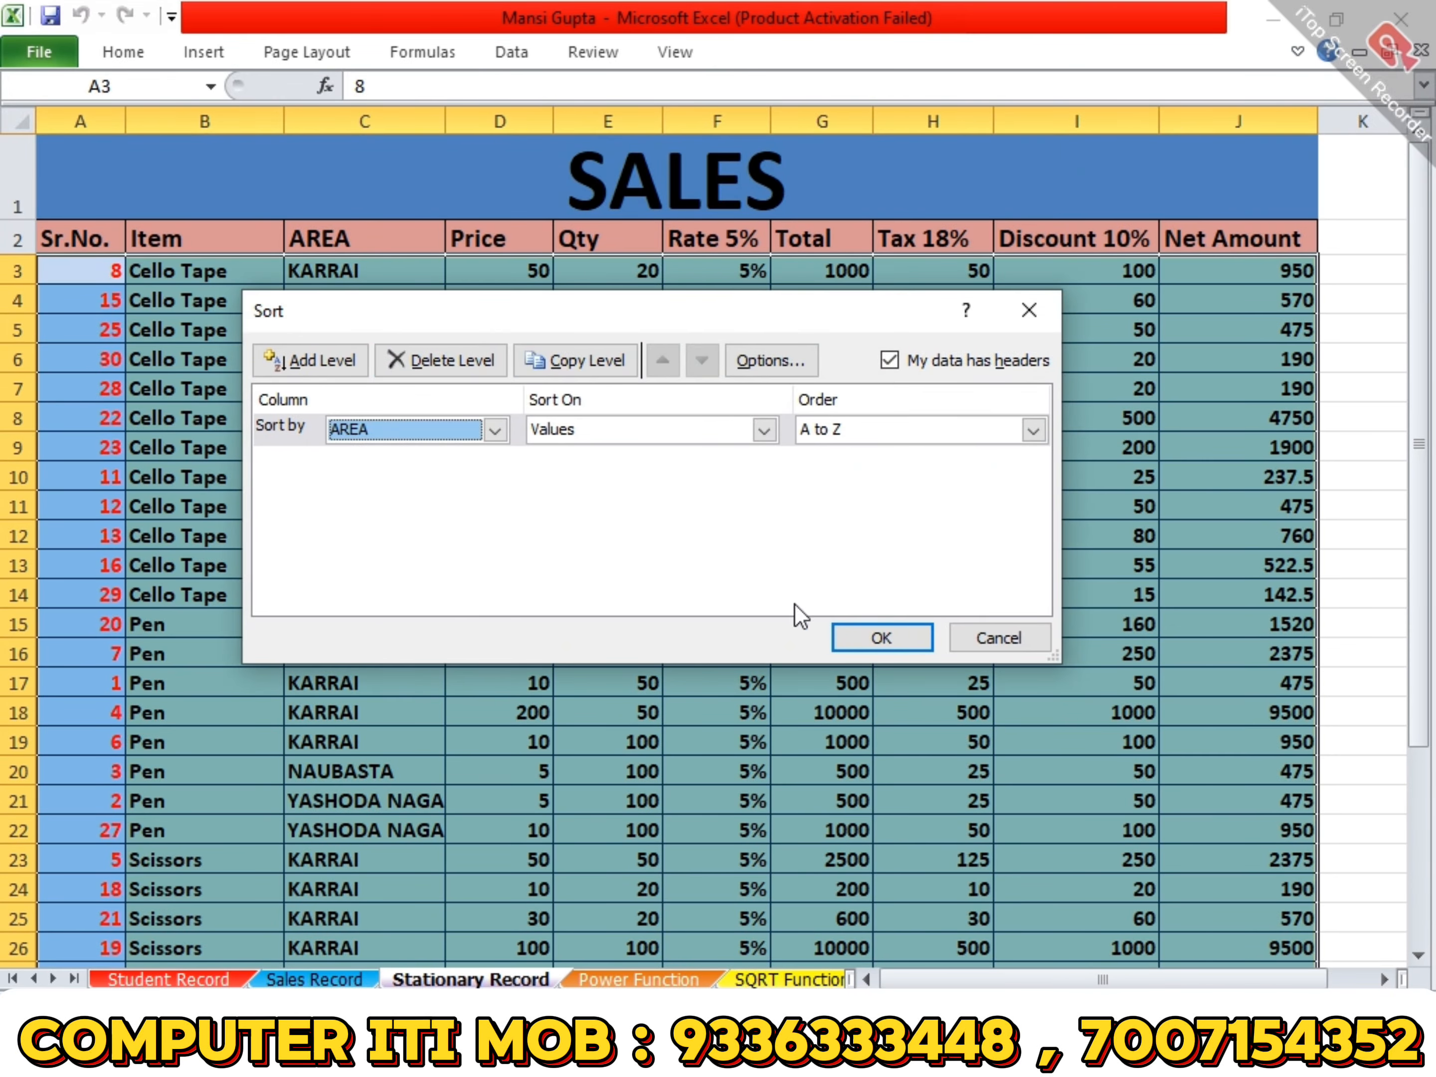
{"action": "left_click", "coordinate": [858, 638]}
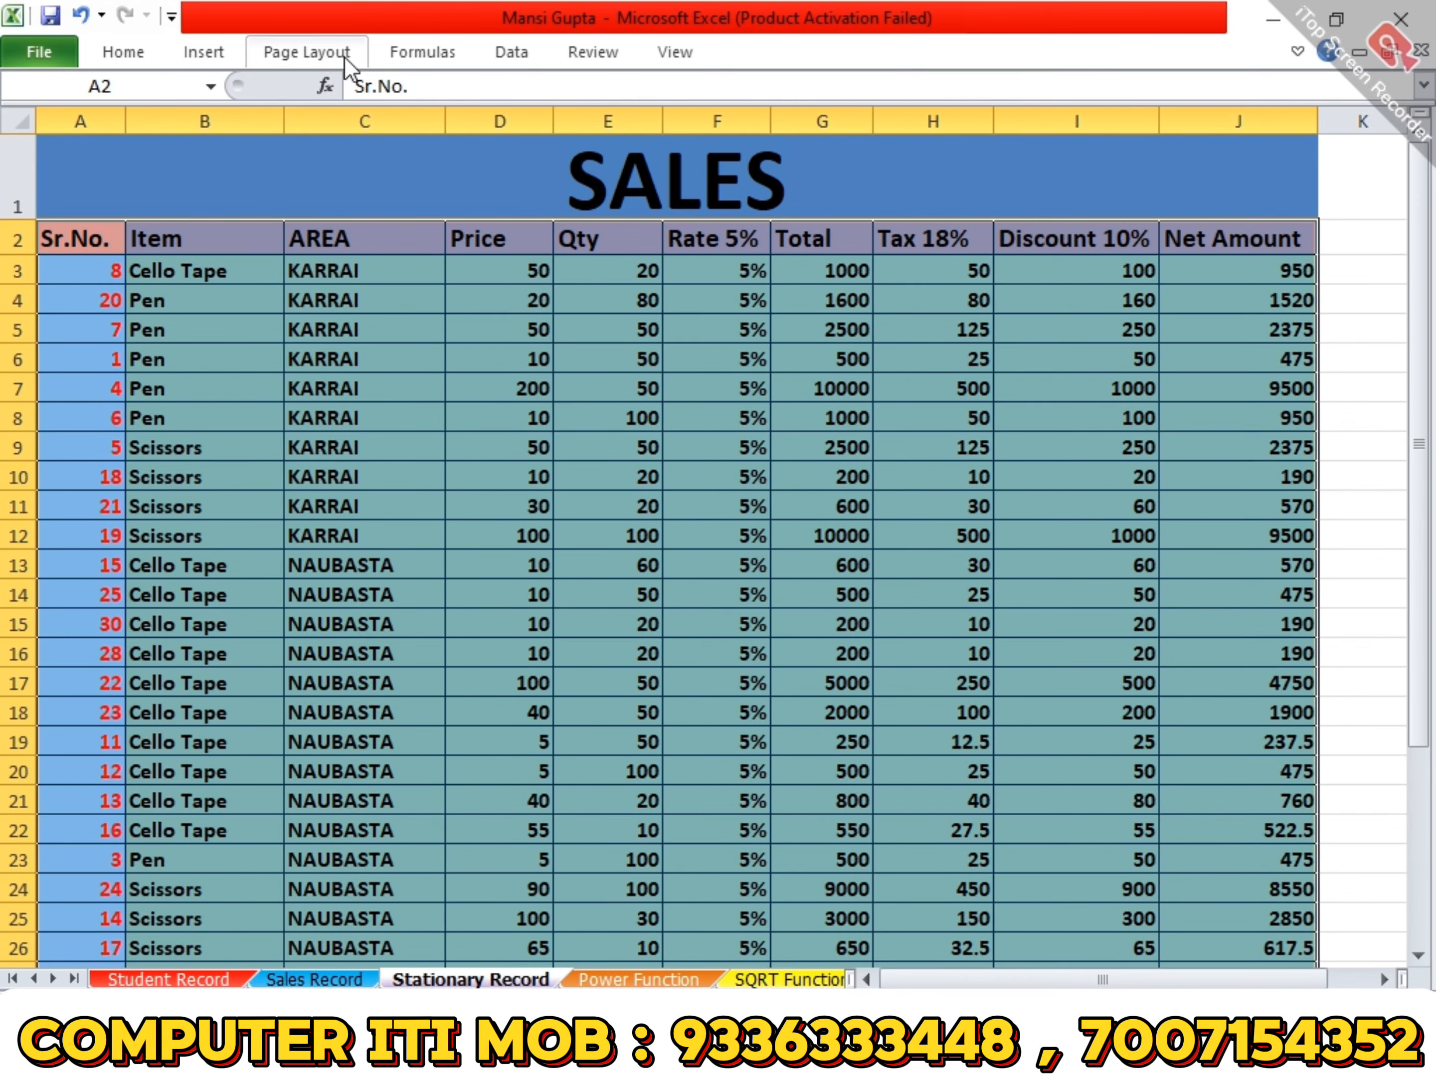
- Subtotal the sales table at each change in AREA with Sum on Qty and Net Amount, and collapse it to outline level 2
{"action": "left_click", "coordinate": [514, 52]}
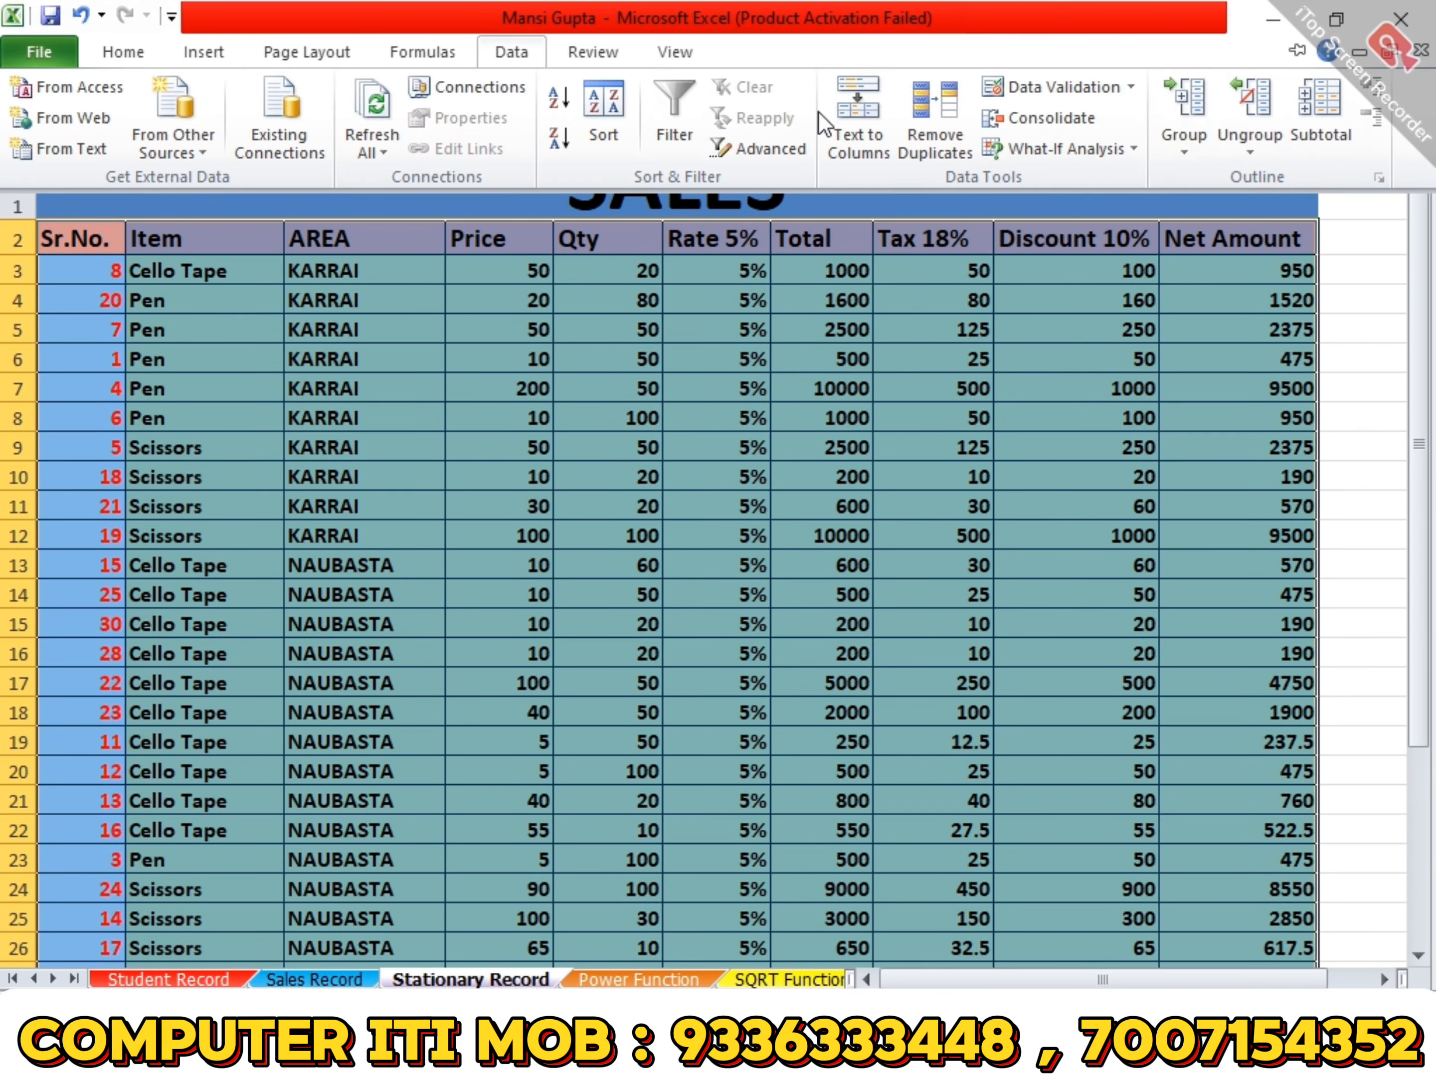
{"action": "left_click", "coordinate": [1304, 115]}
{"action": "left_click", "coordinate": [809, 320]}
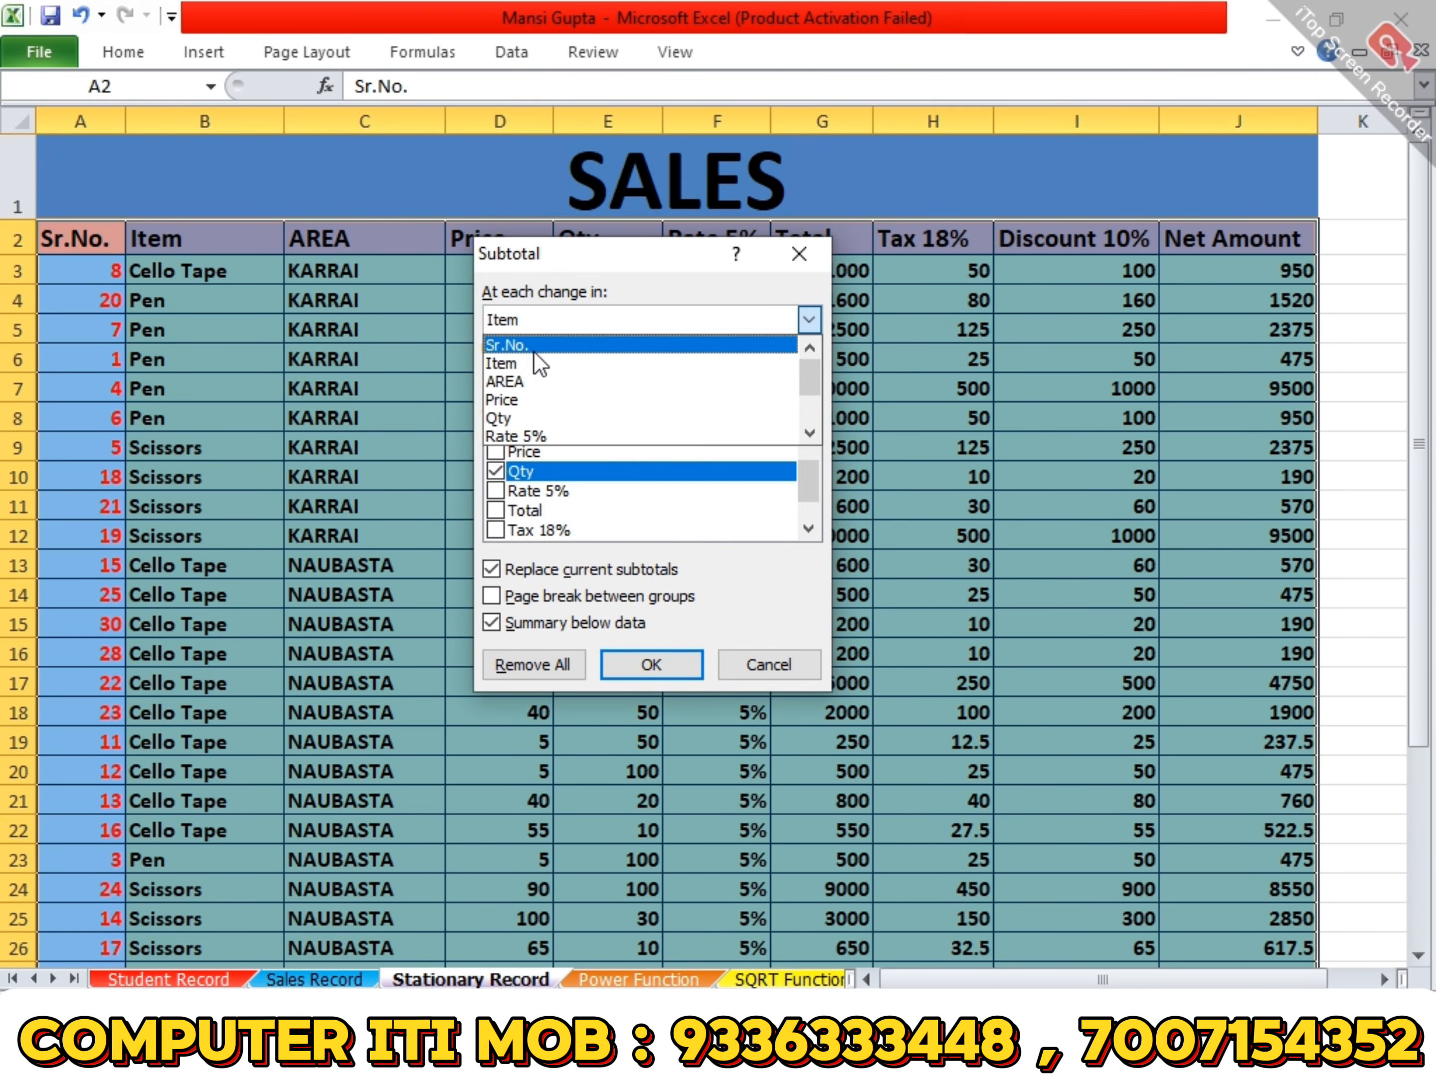
{"action": "left_click", "coordinate": [523, 379]}
{"action": "left_click", "coordinate": [648, 664]}
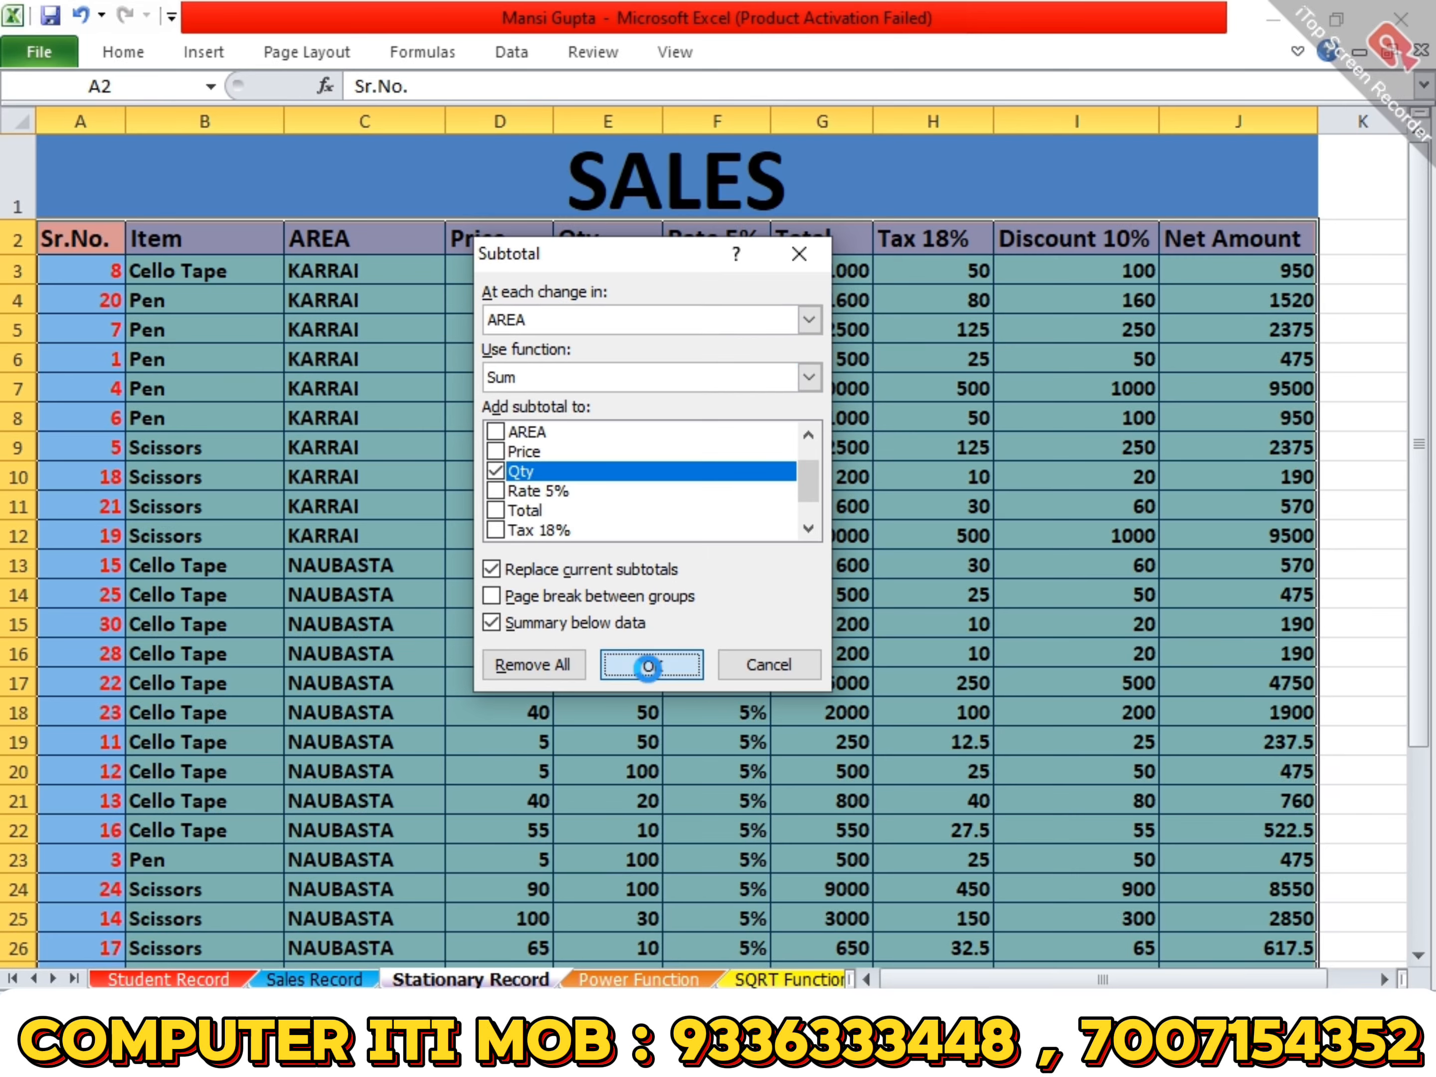
{"action": "left_click", "coordinate": [41, 112]}
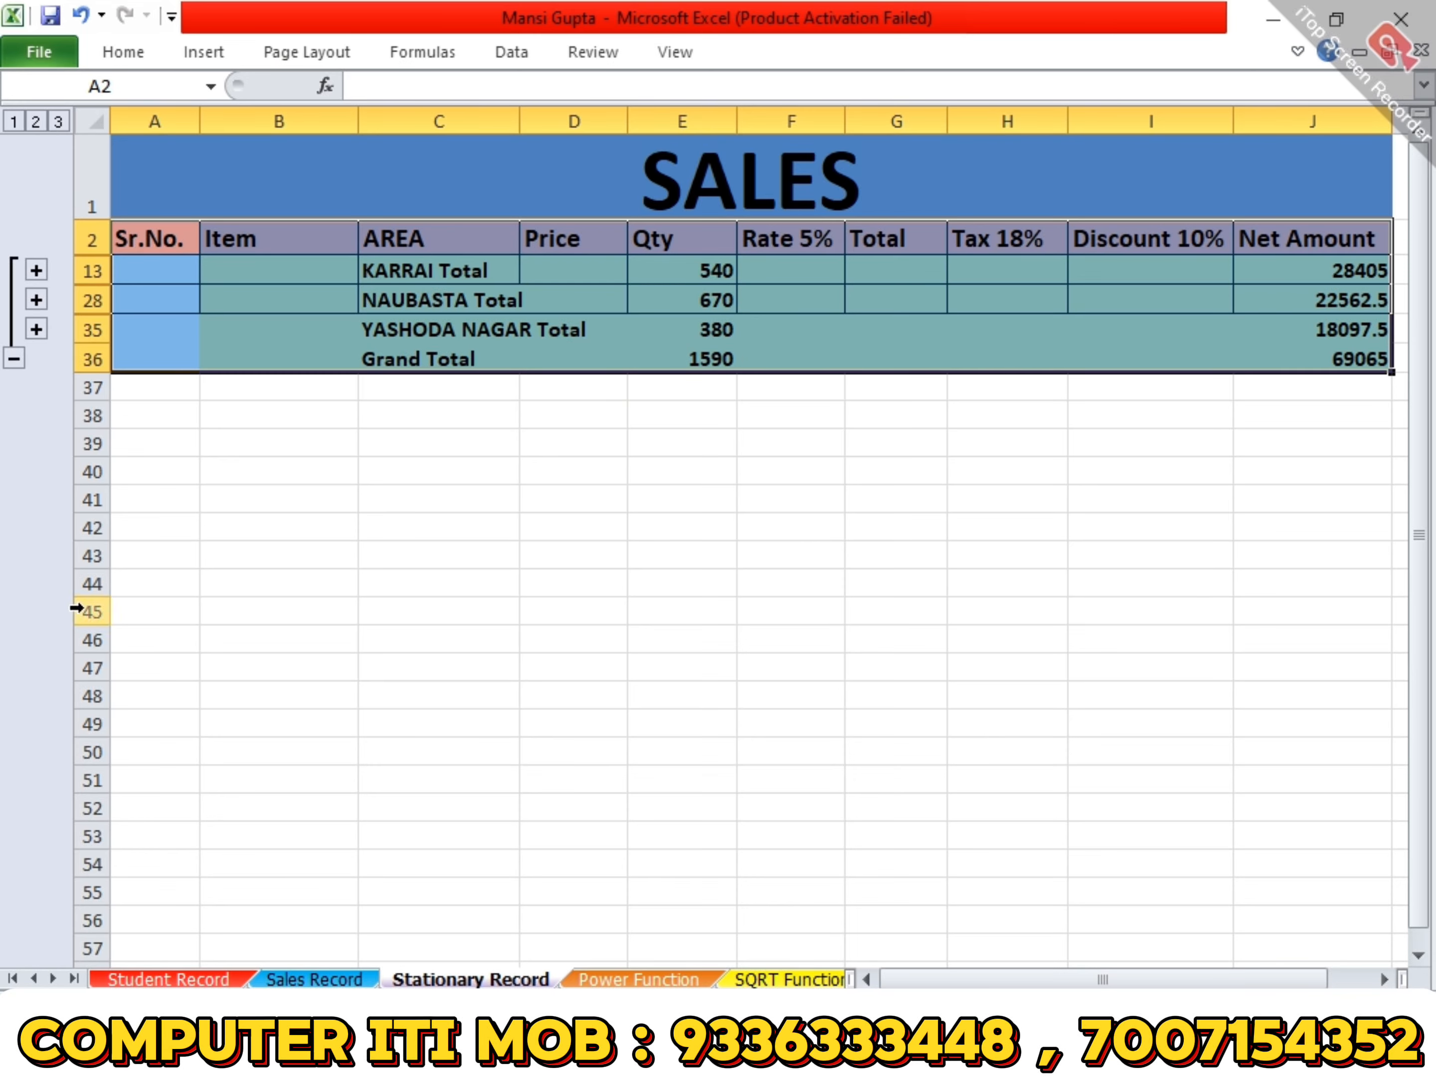
- Look through the workbook's other sheets, including Student Record, Power Function, Payroll, Employee Master and the attendance sheet
{"action": "left_click", "coordinate": [195, 978]}
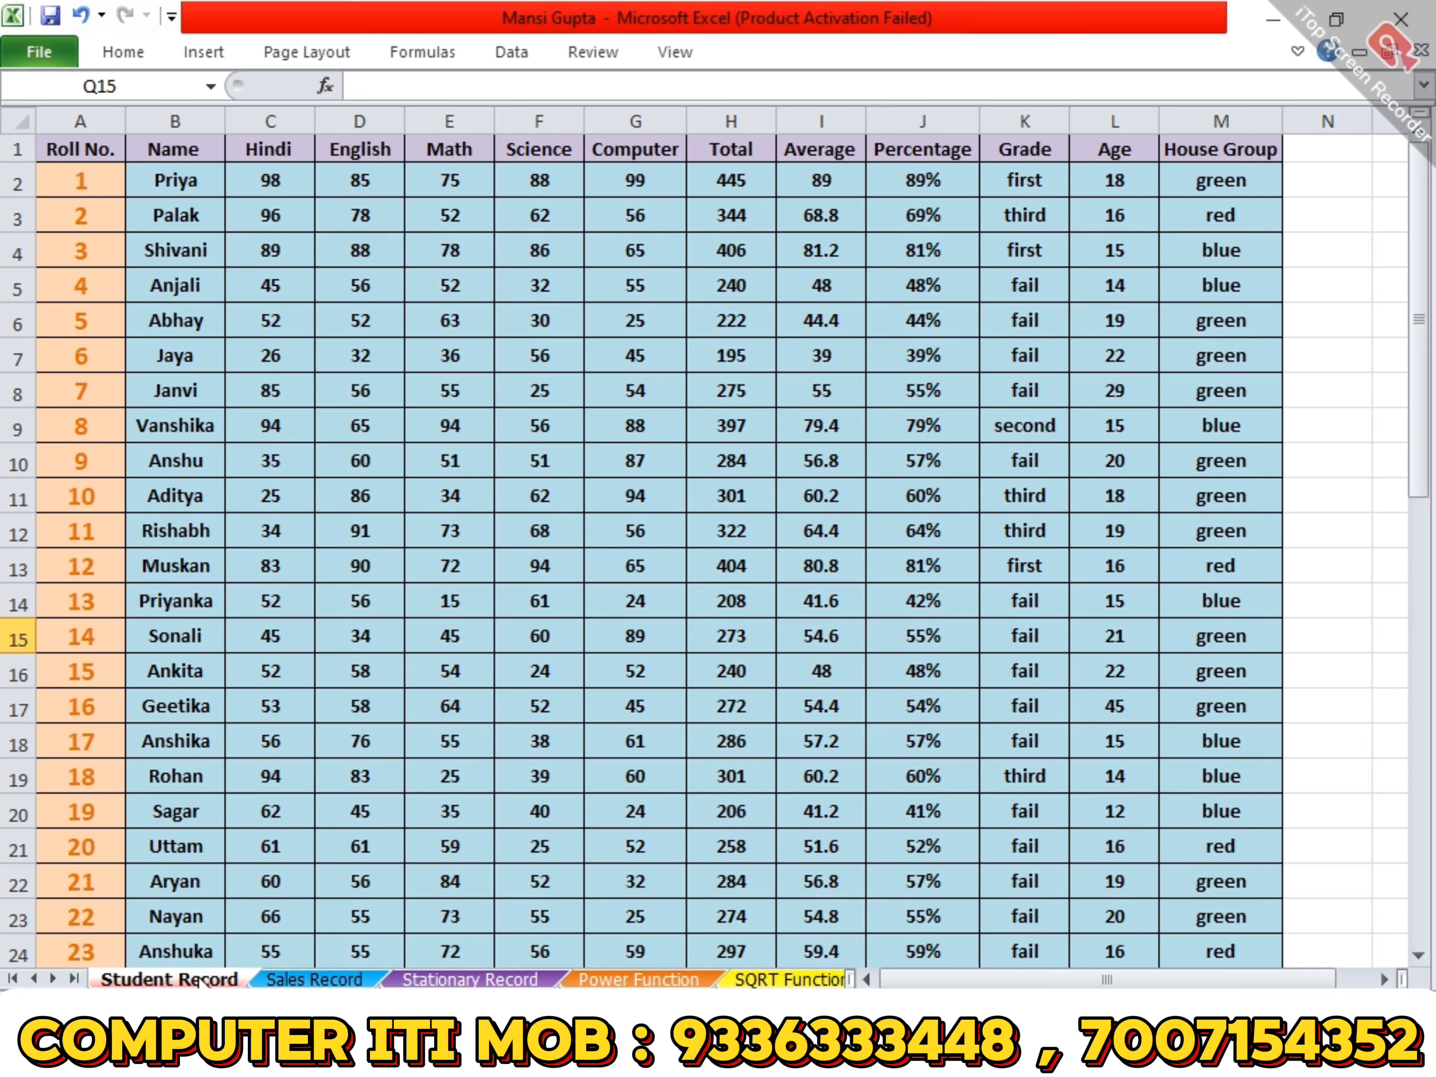
{"action": "left_click", "coordinate": [508, 979]}
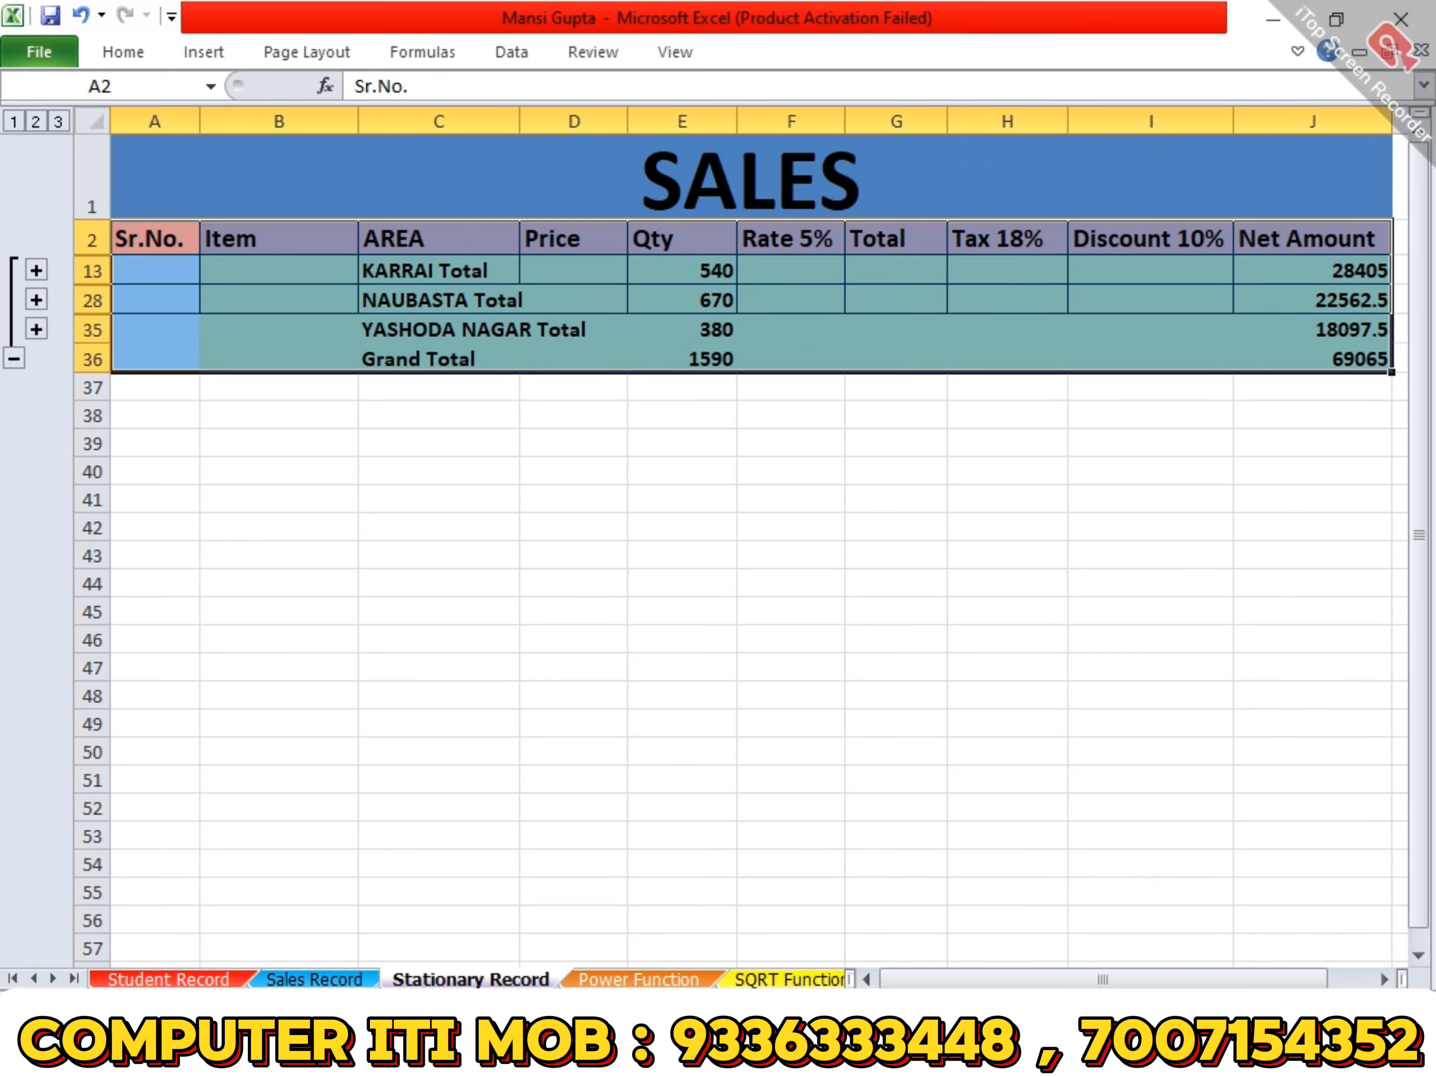
{"action": "left_click", "coordinate": [618, 962]}
{"action": "left_click", "coordinate": [627, 979]}
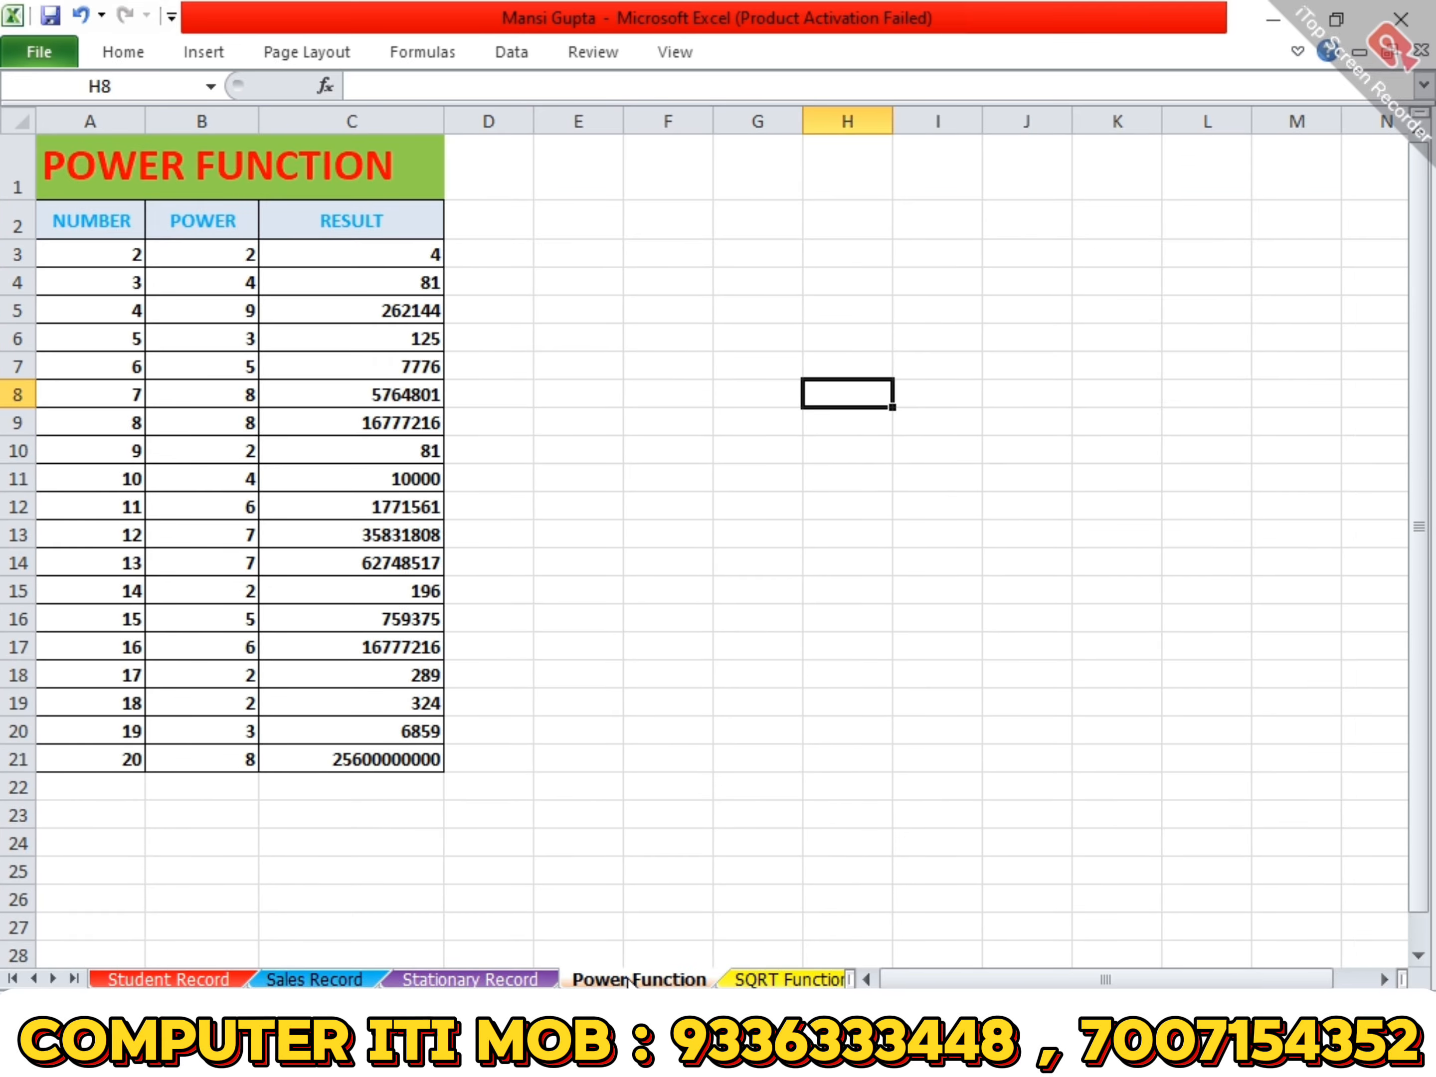
{"action": "left_click", "coordinate": [741, 980]}
{"action": "left_click", "coordinate": [741, 979]}
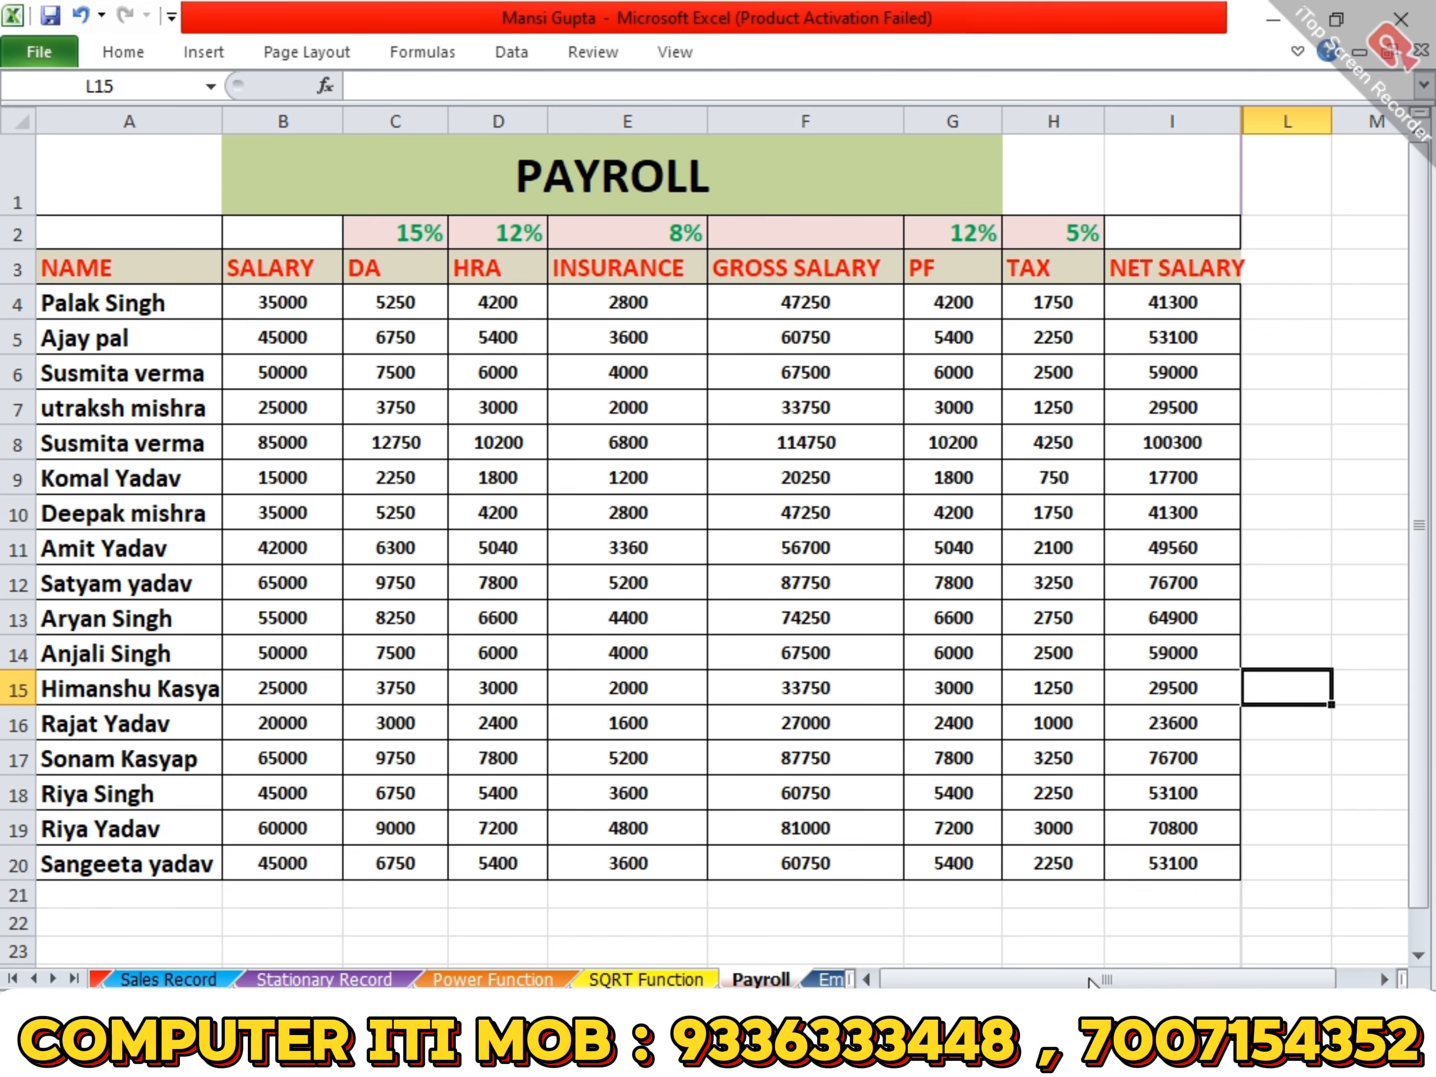
{"action": "left_click", "coordinate": [1090, 994]}
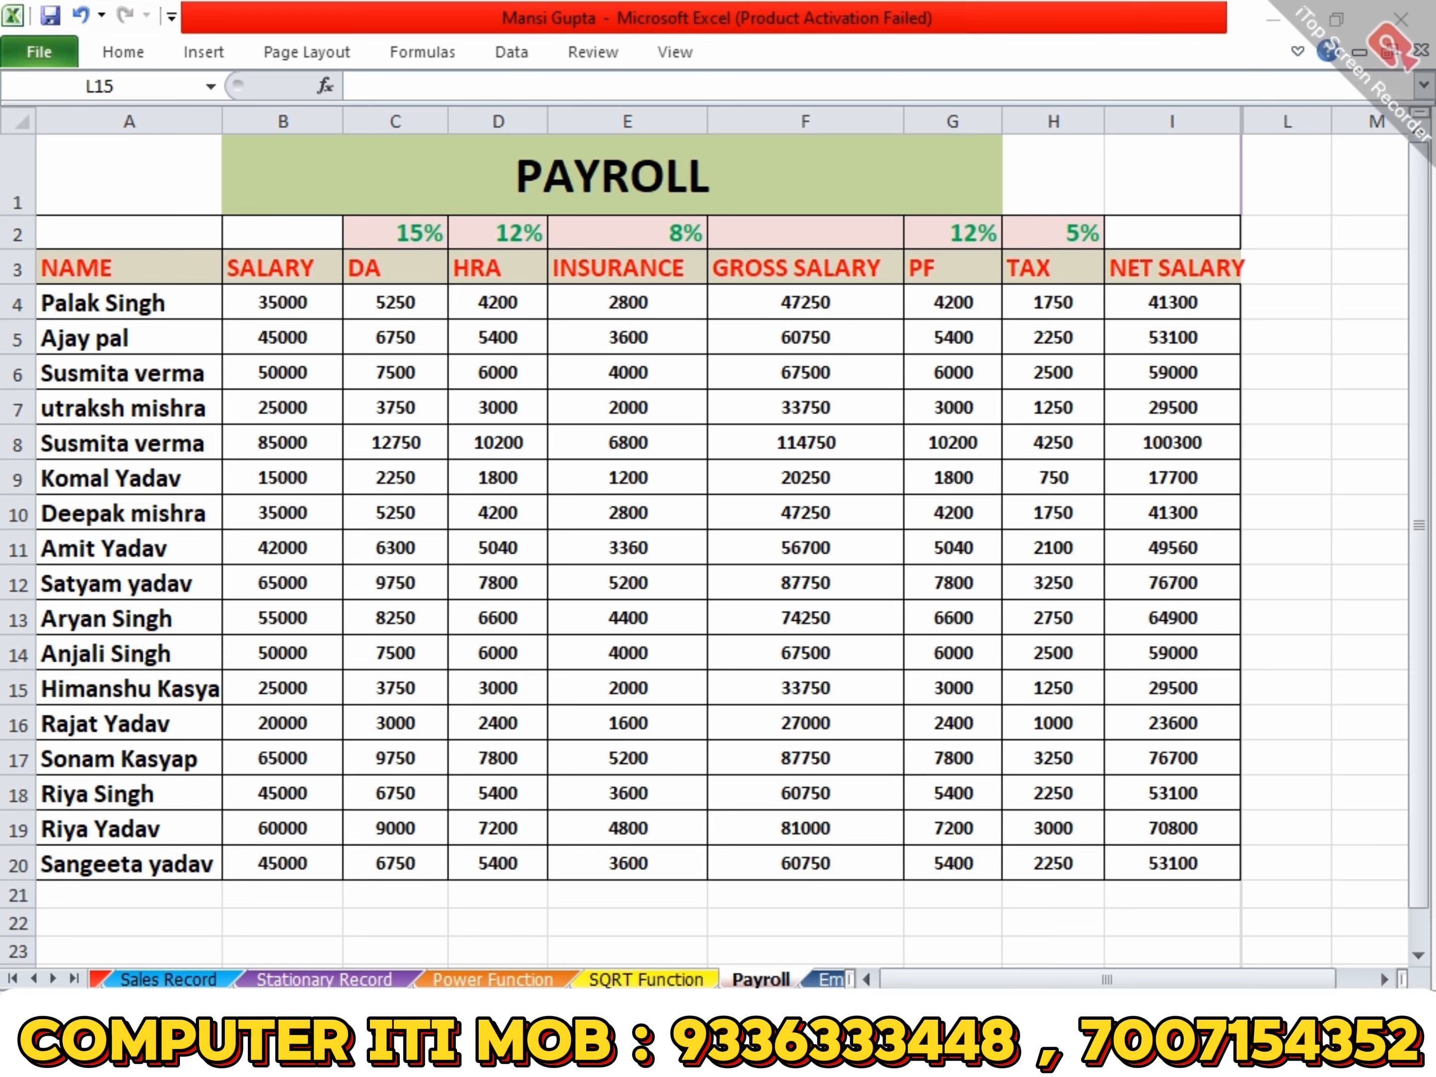
{"action": "left_click", "coordinate": [826, 981]}
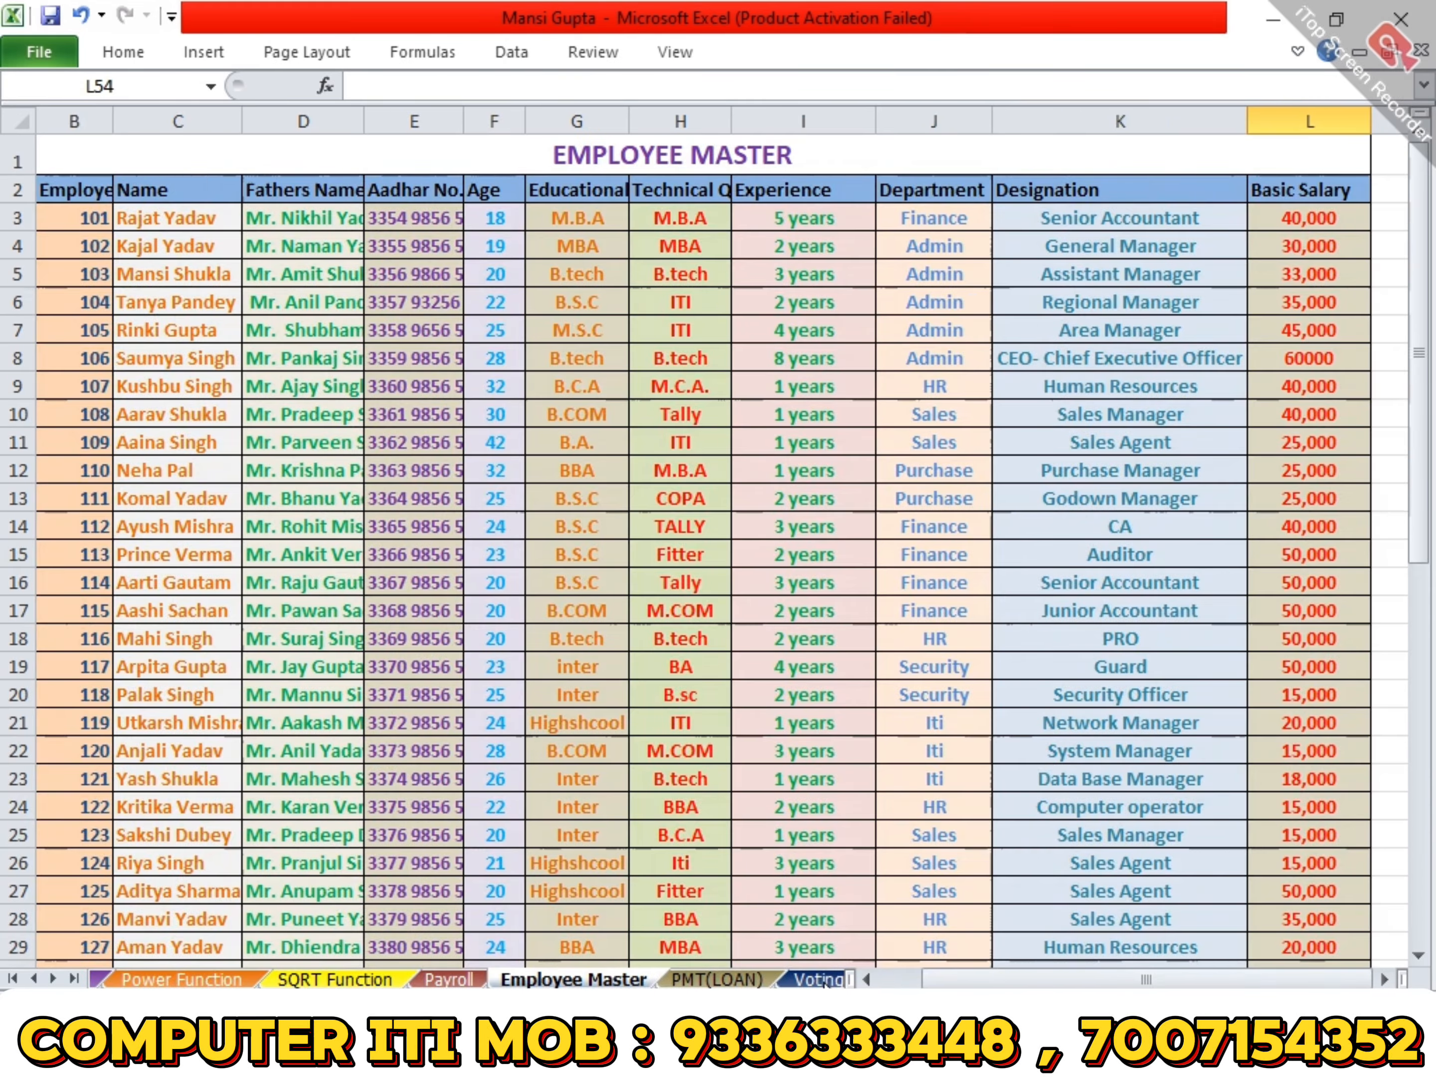
{"action": "left_click", "coordinate": [824, 982]}
{"action": "left_click", "coordinate": [824, 982]}
{"action": "left_click", "coordinate": [824, 982]}
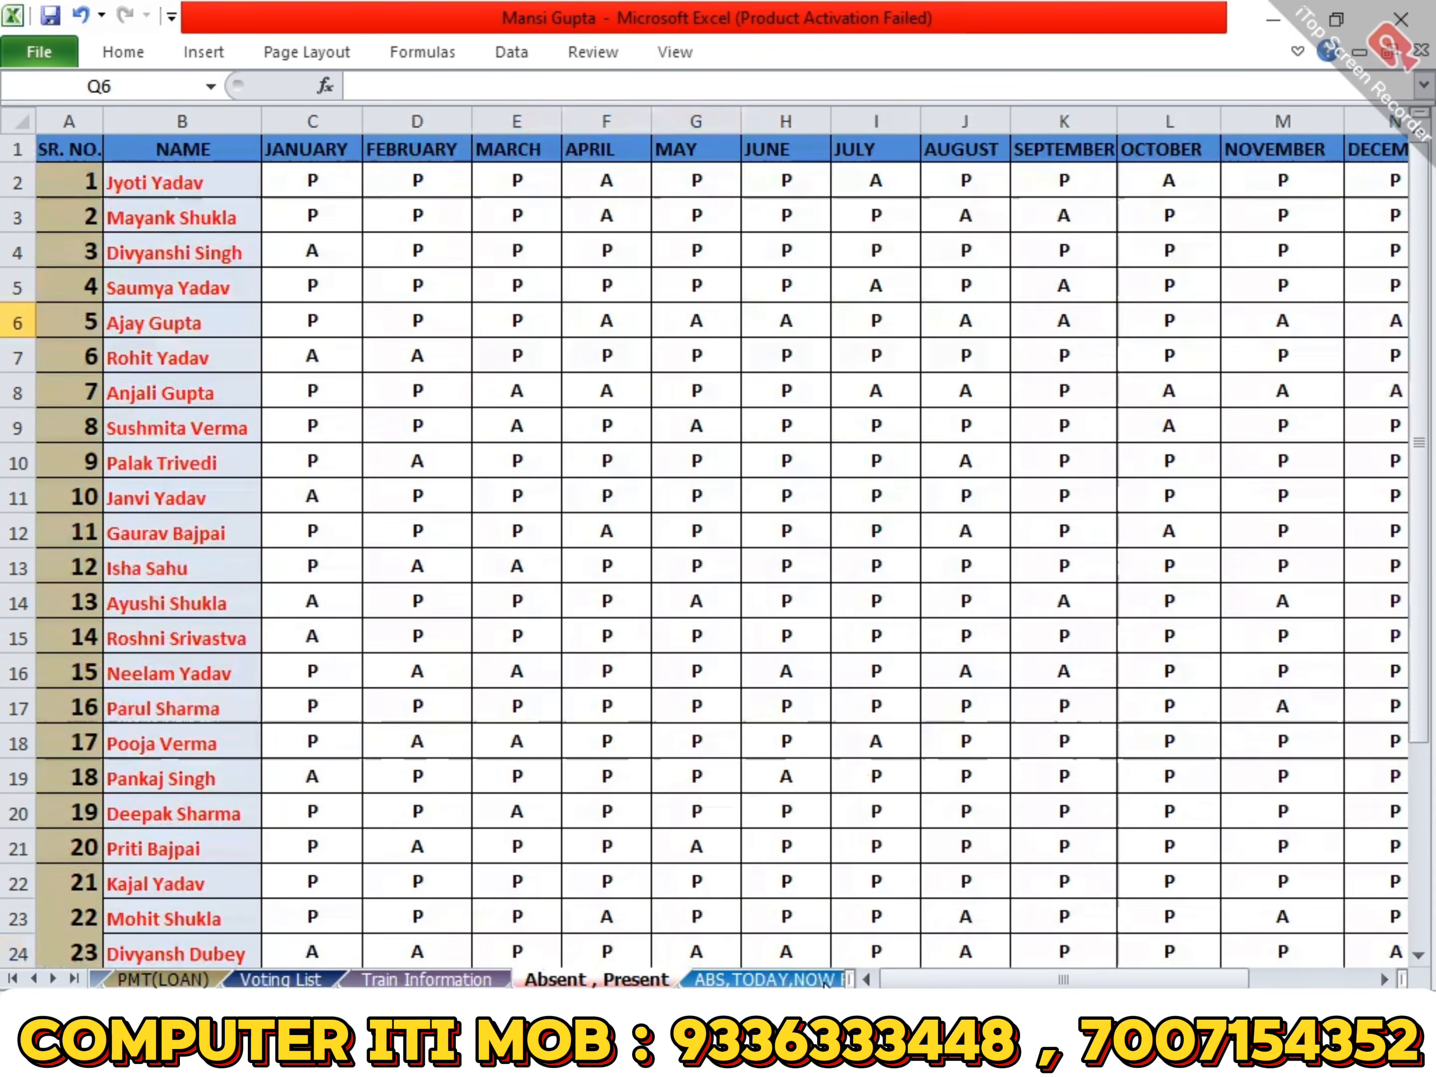
{"action": "left_click", "coordinate": [824, 982]}
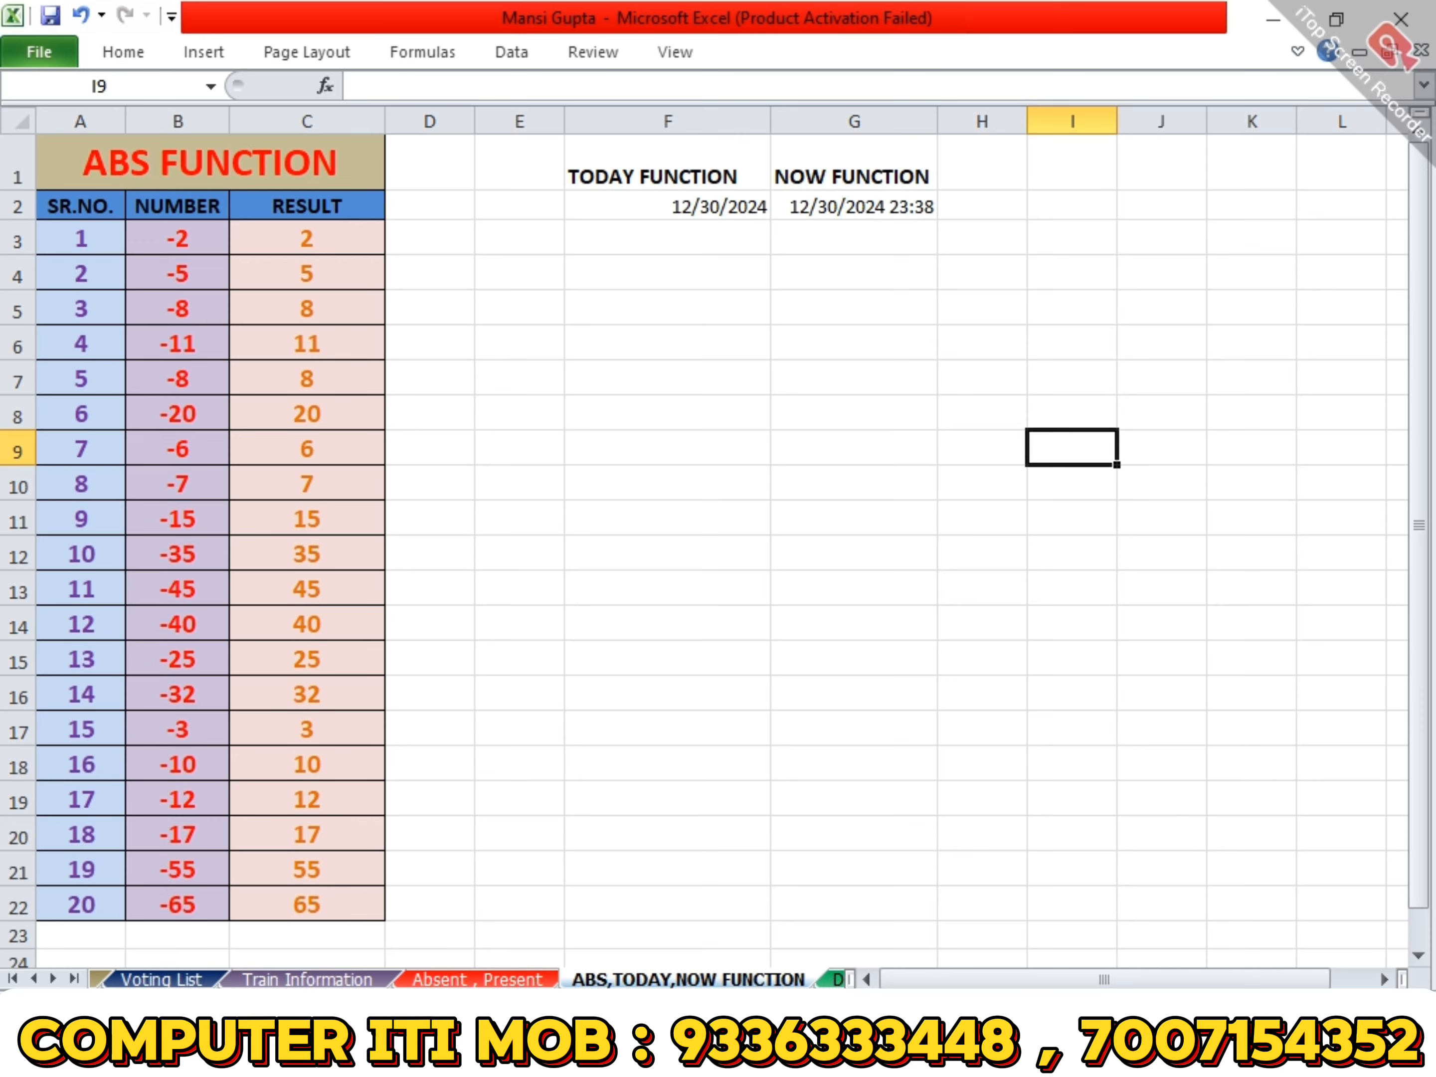
- Bring the sales workbook's window forward and go back through its sheets to Stationary Record
{"action": "left_click", "coordinate": [713, 1049]}
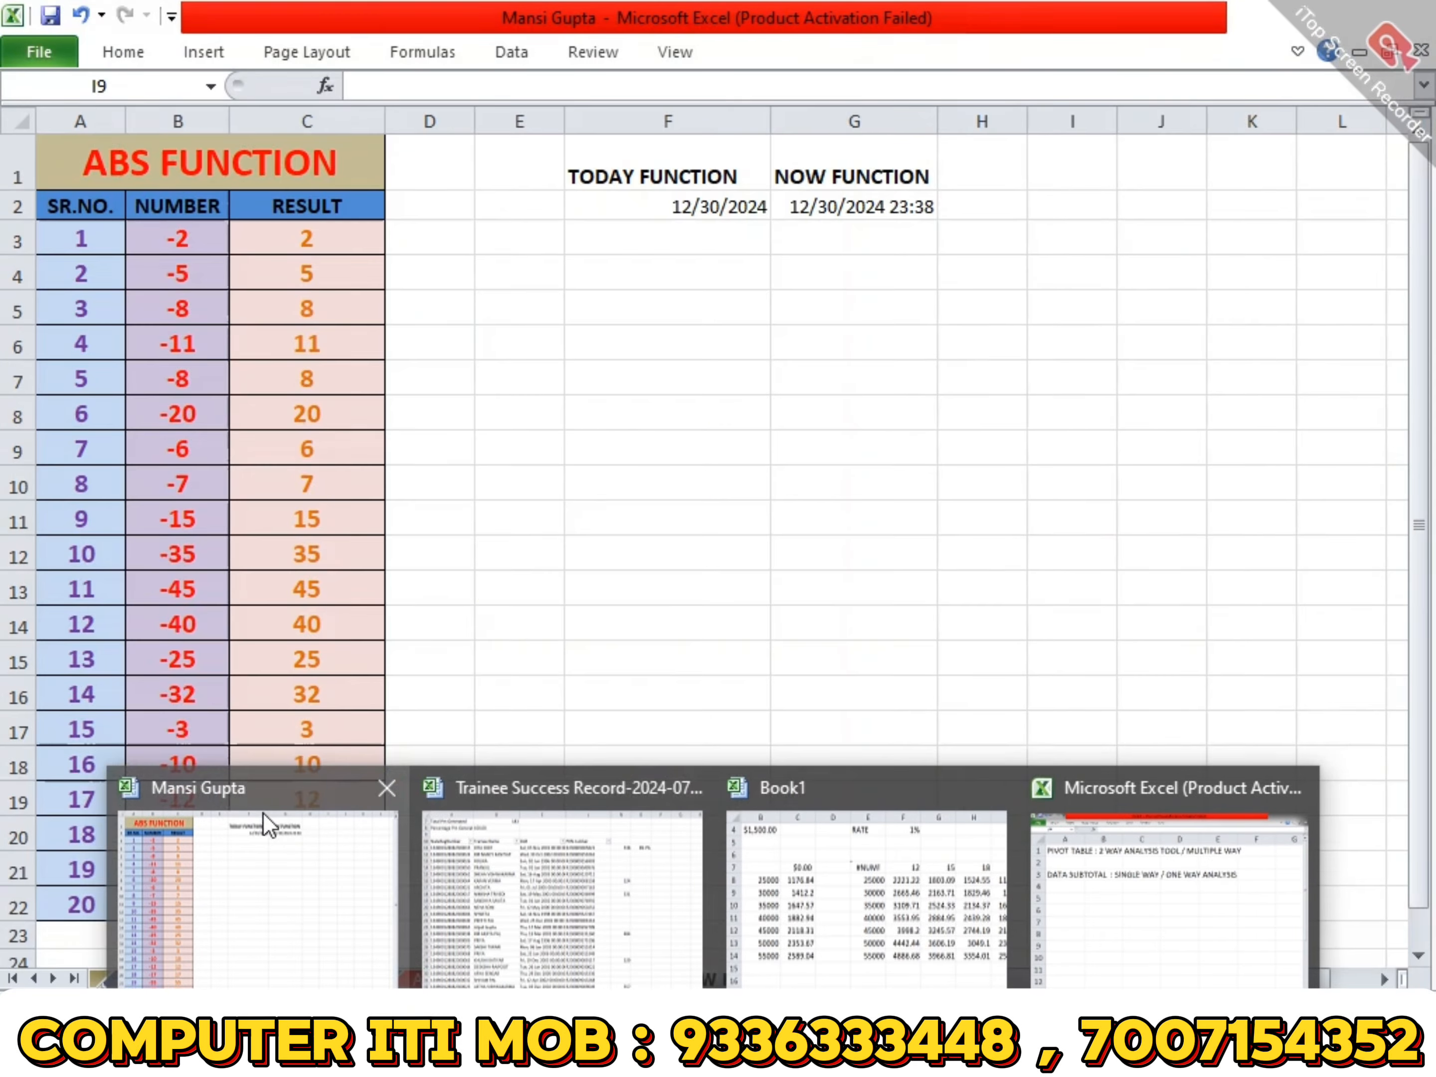
{"action": "left_click", "coordinate": [267, 824]}
{"action": "key", "text": "ctrl+Page_Down"}
{"action": "key", "text": "ctrl+Page_Down"}
{"action": "key", "text": "ctrl+Page_Down"}
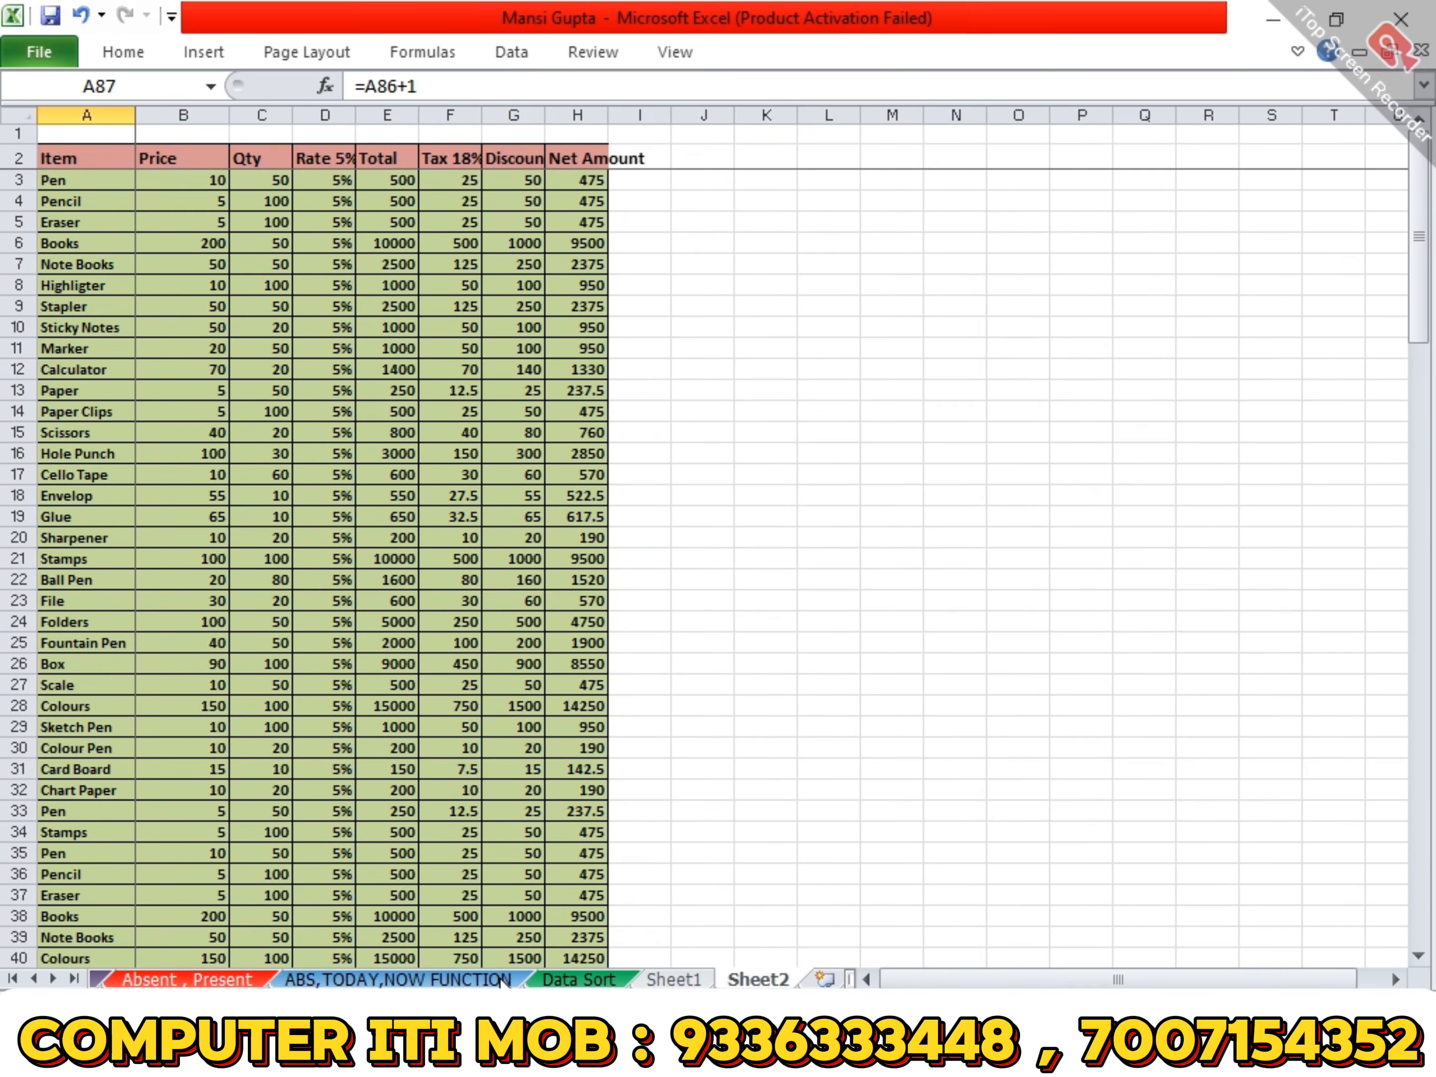
{"action": "key", "text": "ctrl+Page_Up"}
{"action": "key", "text": "ctrl+Page_Up"}
{"action": "key", "text": "ctrl+Page_Up"}
{"action": "key", "text": "ctrl+Page_Up"}
{"action": "key", "text": "ctrl+Page_Up"}
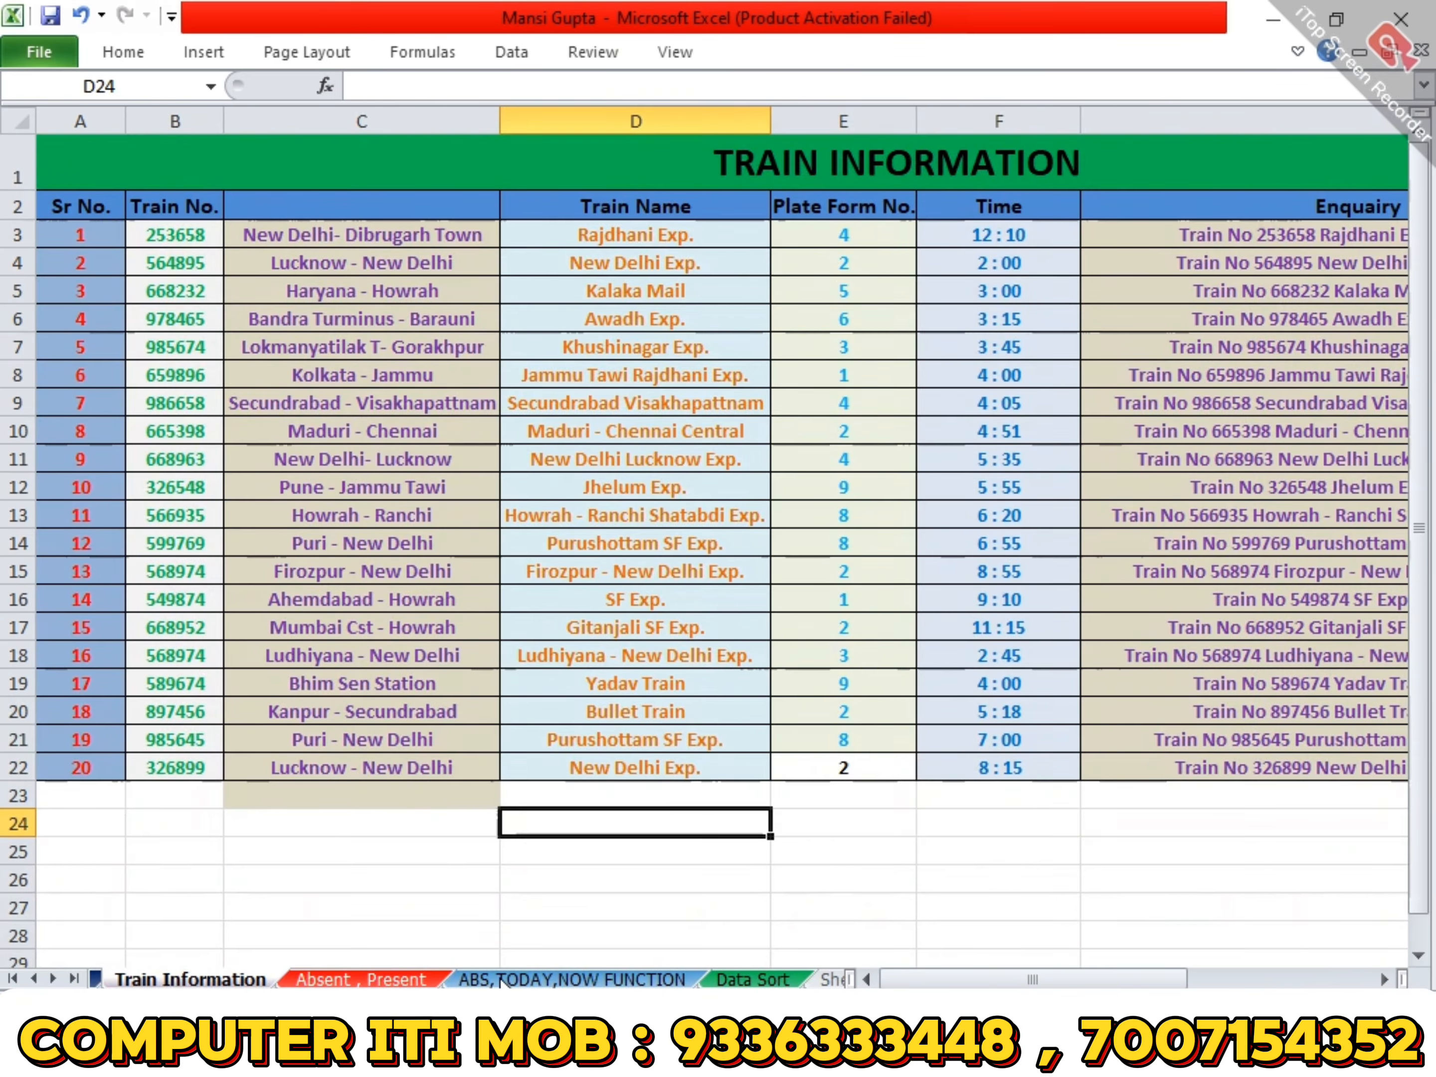
{"action": "key", "text": "ctrl+Page_Up"}
{"action": "key", "text": "ctrl+Page_Up"}
{"action": "key", "text": "ctrl+Page_Up"}
{"action": "key", "text": "ctrl+Page_Up"}
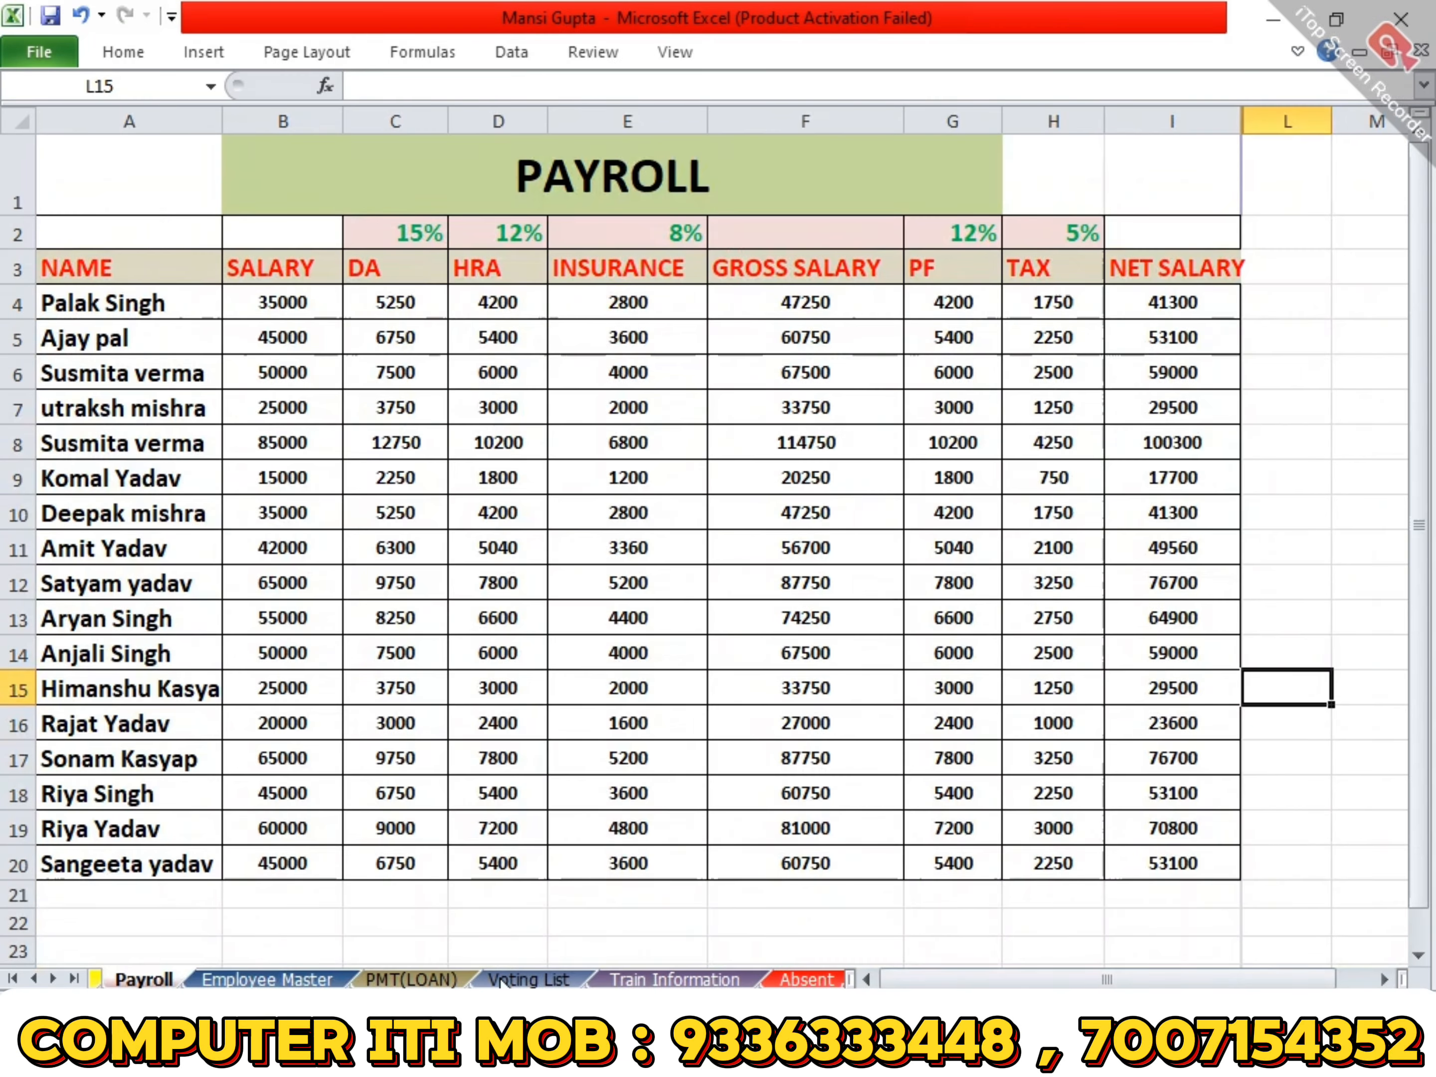
{"action": "key", "text": "ctrl+Page_Up"}
{"action": "key", "text": "ctrl+Page_Up"}
{"action": "key", "text": "ctrl+Page_Up"}
{"action": "key", "text": "ctrl+Page_Up"}
{"action": "key", "text": "ctrl+Page_Down"}
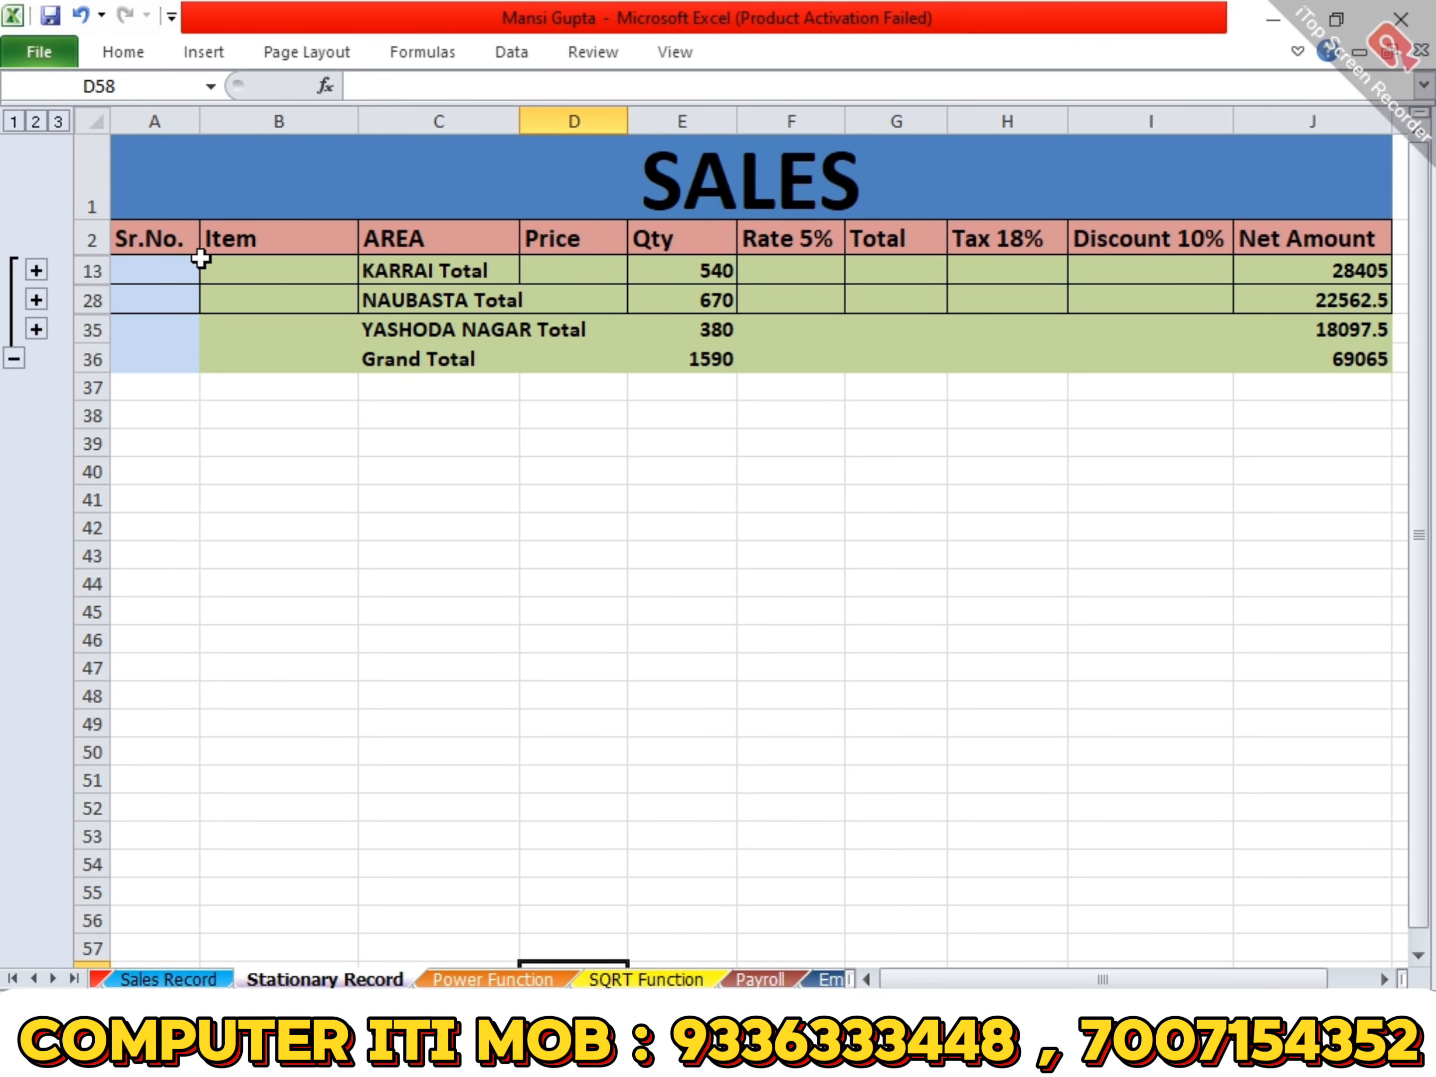
- Select the subtotalled table from the Sr.No. header to the grand total row and remove all its subtotals
{"action": "left_click", "coordinate": [179, 242]}
{"action": "left_click", "coordinate": [1343, 349], "text": "shift"}
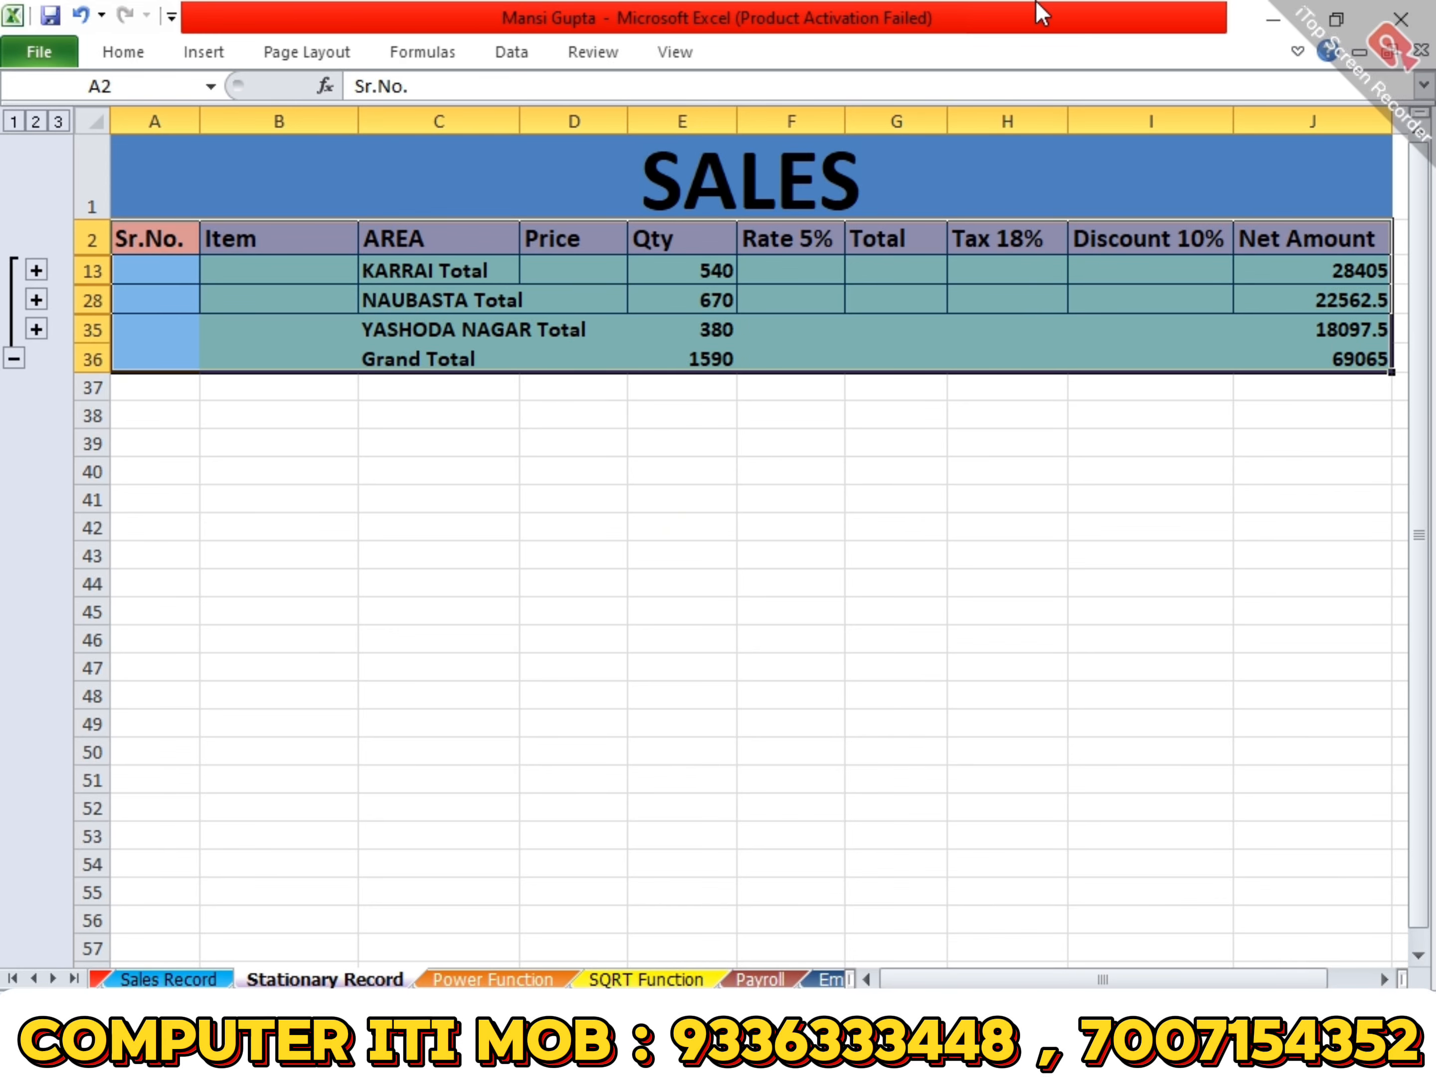
{"action": "left_click", "coordinate": [529, 63]}
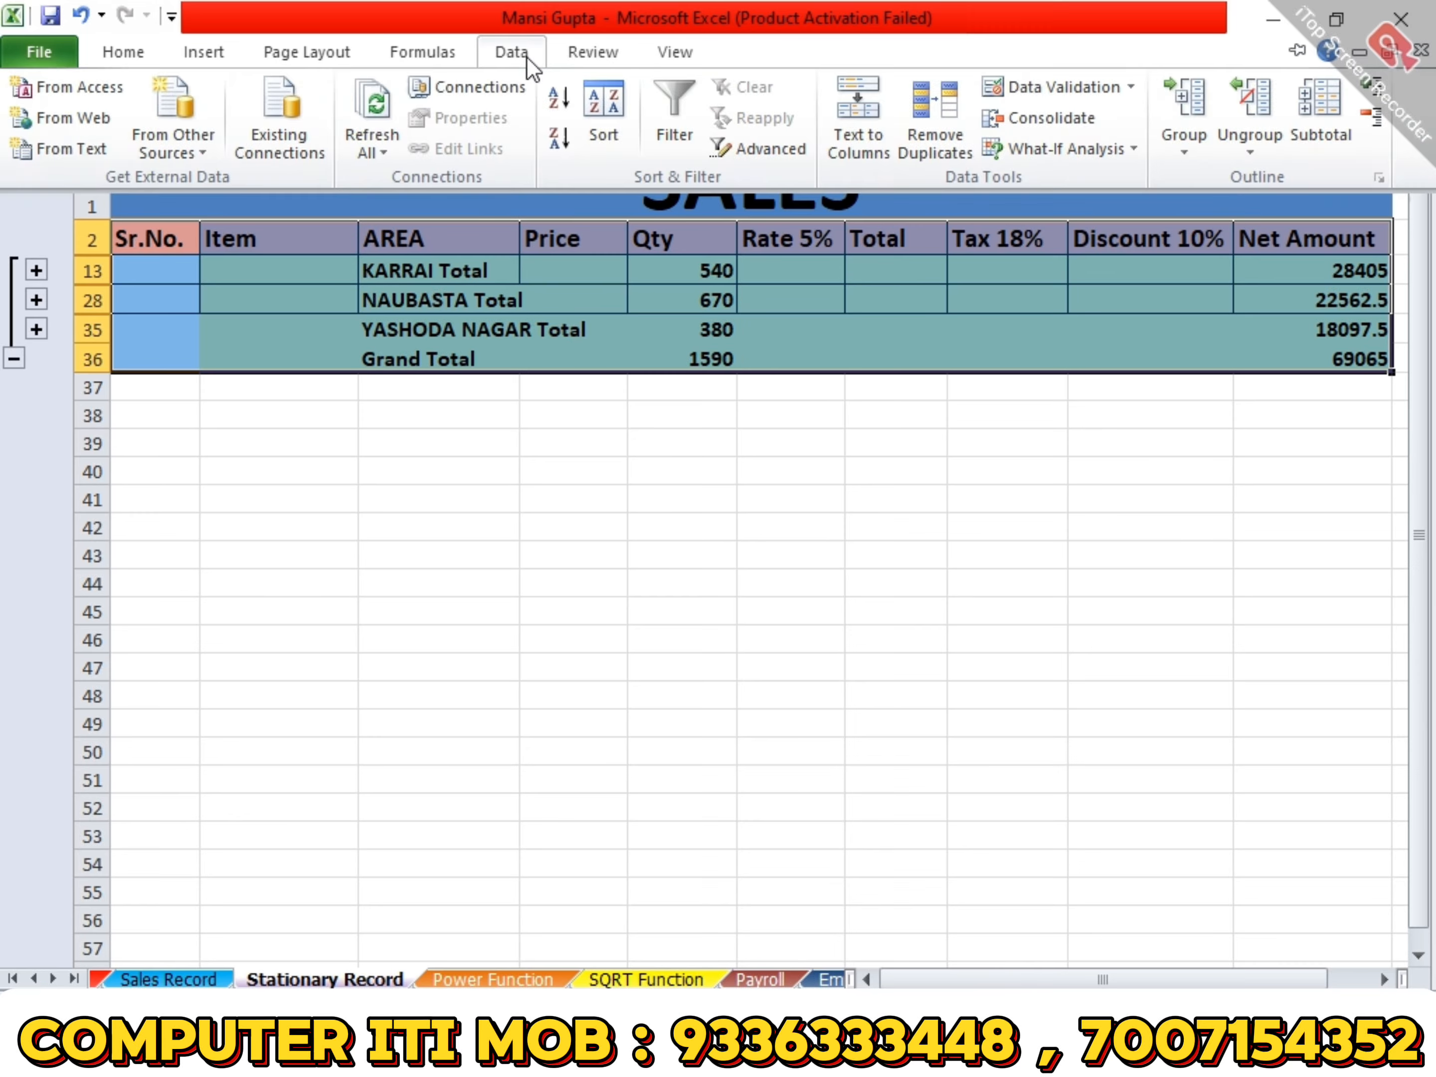
{"action": "left_click", "coordinate": [1326, 117]}
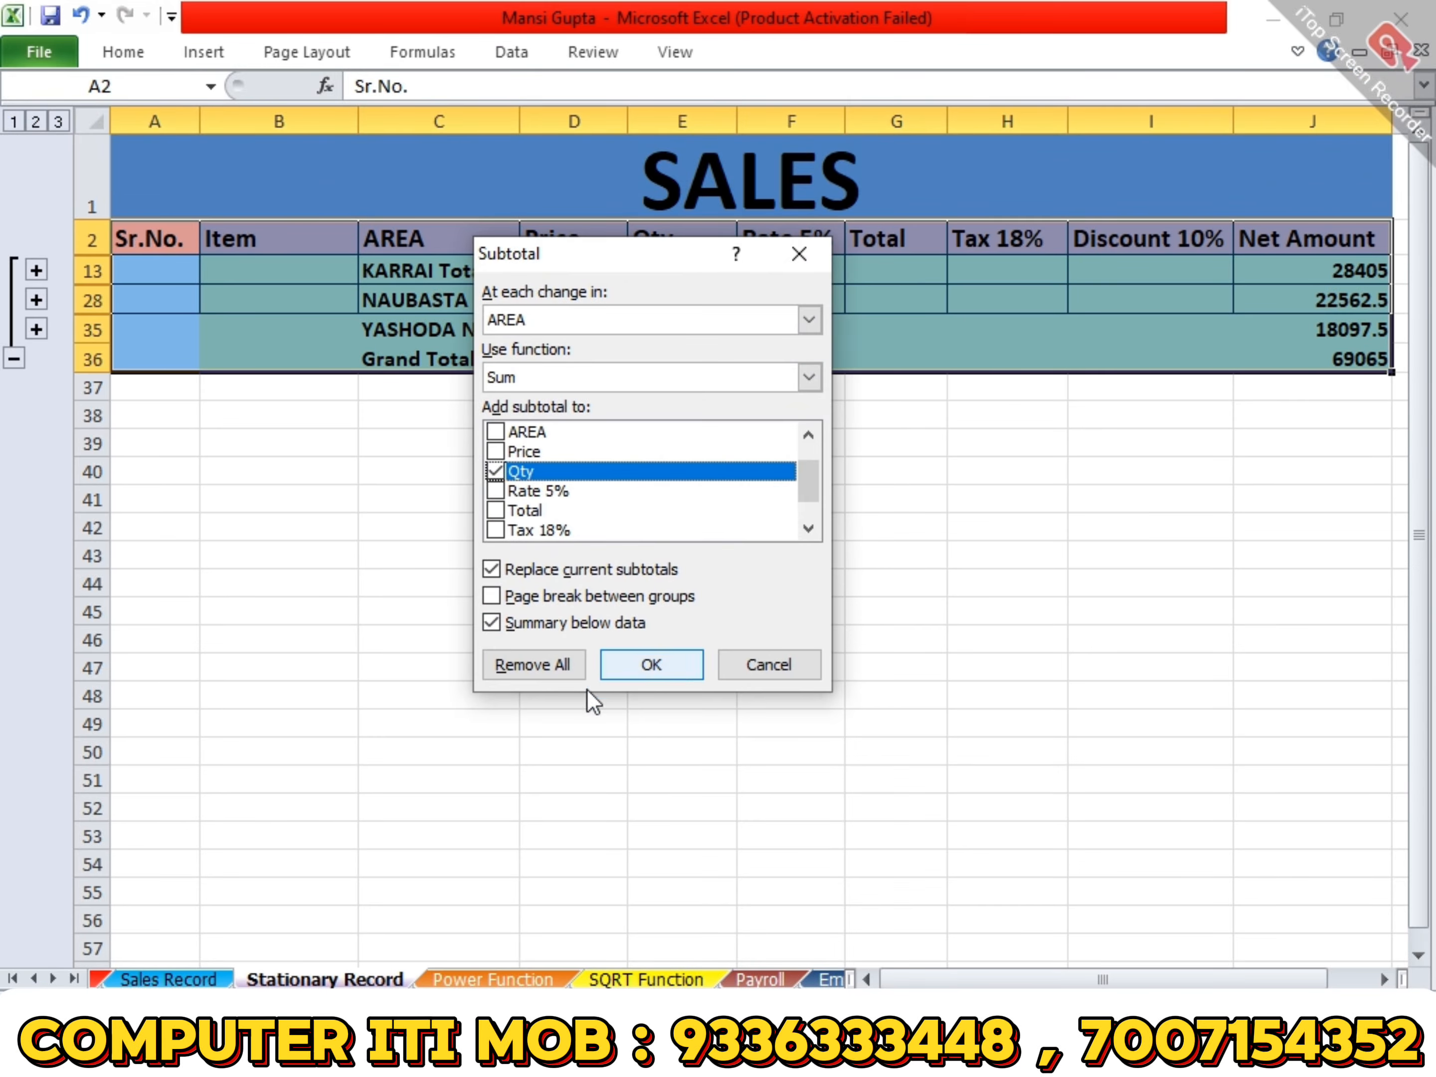
{"action": "left_click", "coordinate": [561, 665]}
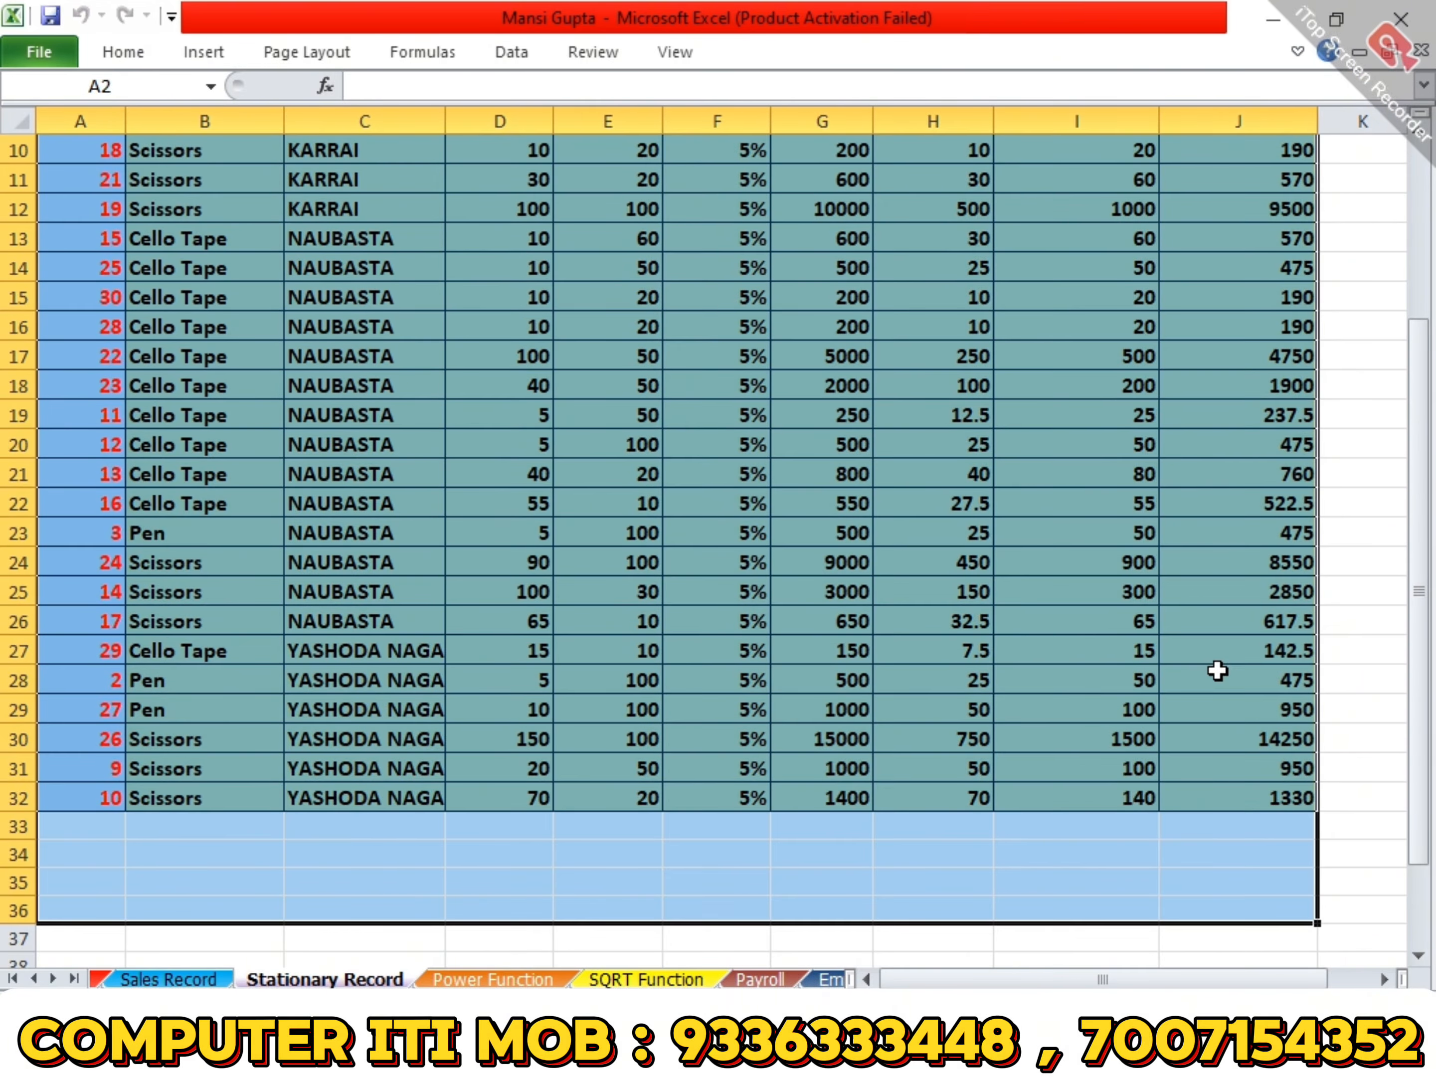
- Select only the sales table with its headers, A2:J32, leaving out the title row and the empty rows below
{"action": "left_click", "coordinate": [1281, 780], "text": "shift"}
{"action": "scroll", "coordinate": [992, 768], "scroll_direction": "up", "scroll_amount": 3}
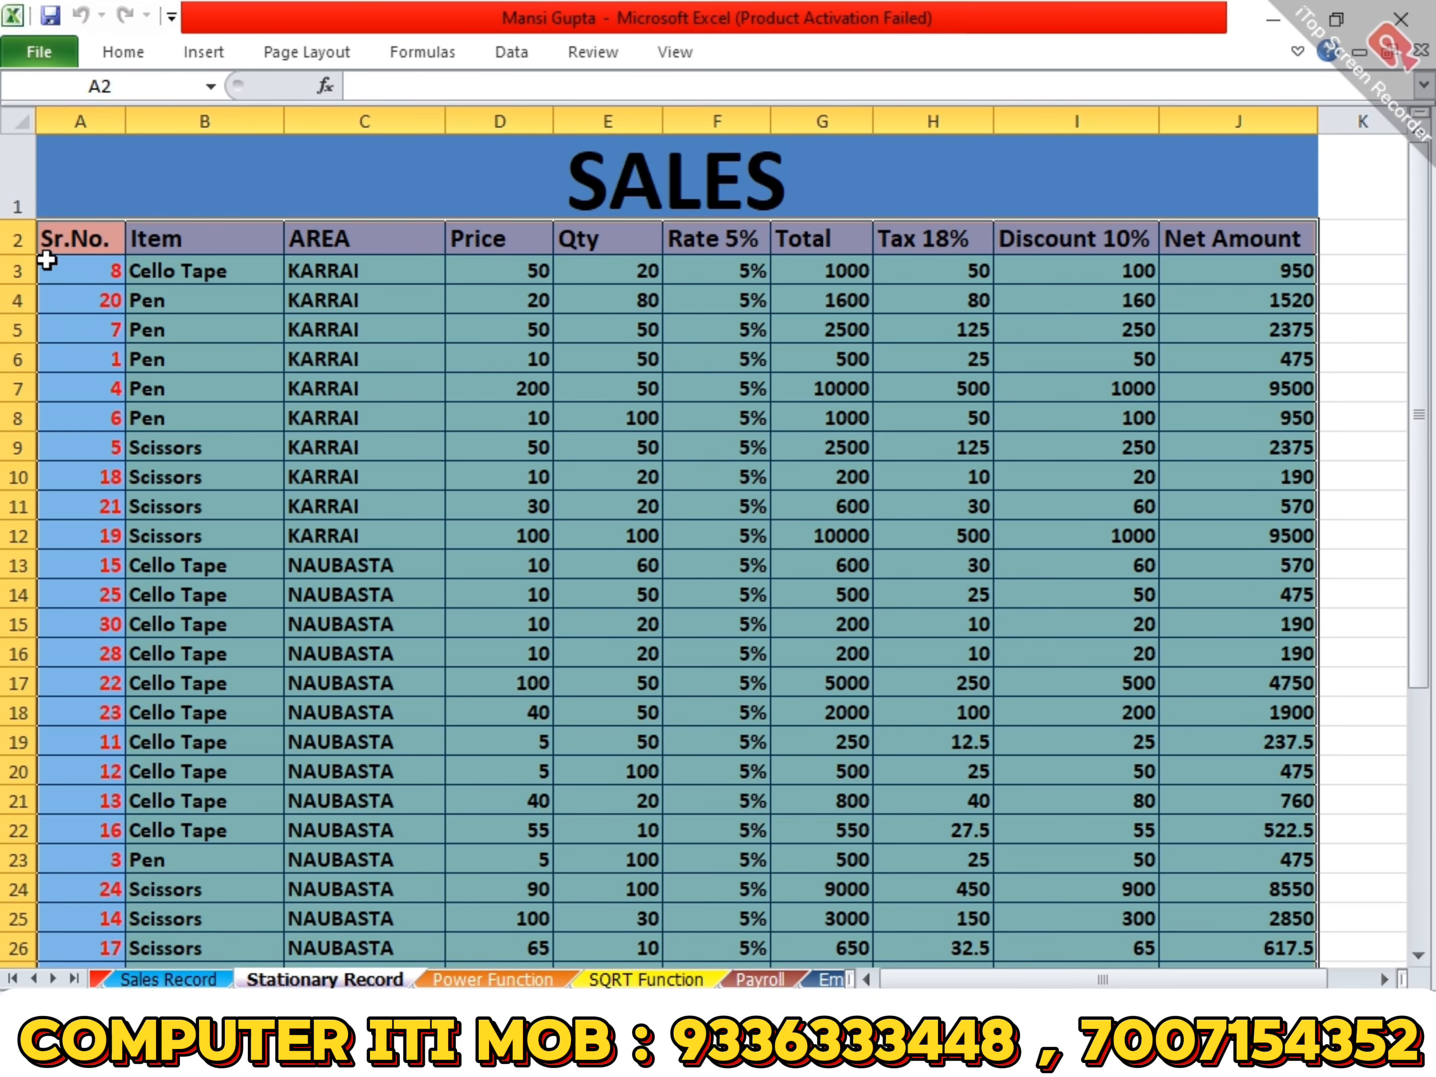
{"action": "scroll", "coordinate": [1042, 483], "scroll_direction": "down", "scroll_amount": 3}
{"action": "scroll", "coordinate": [1068, 488], "scroll_direction": "up", "scroll_amount": 3}
{"action": "left_click", "coordinate": [811, 652]}
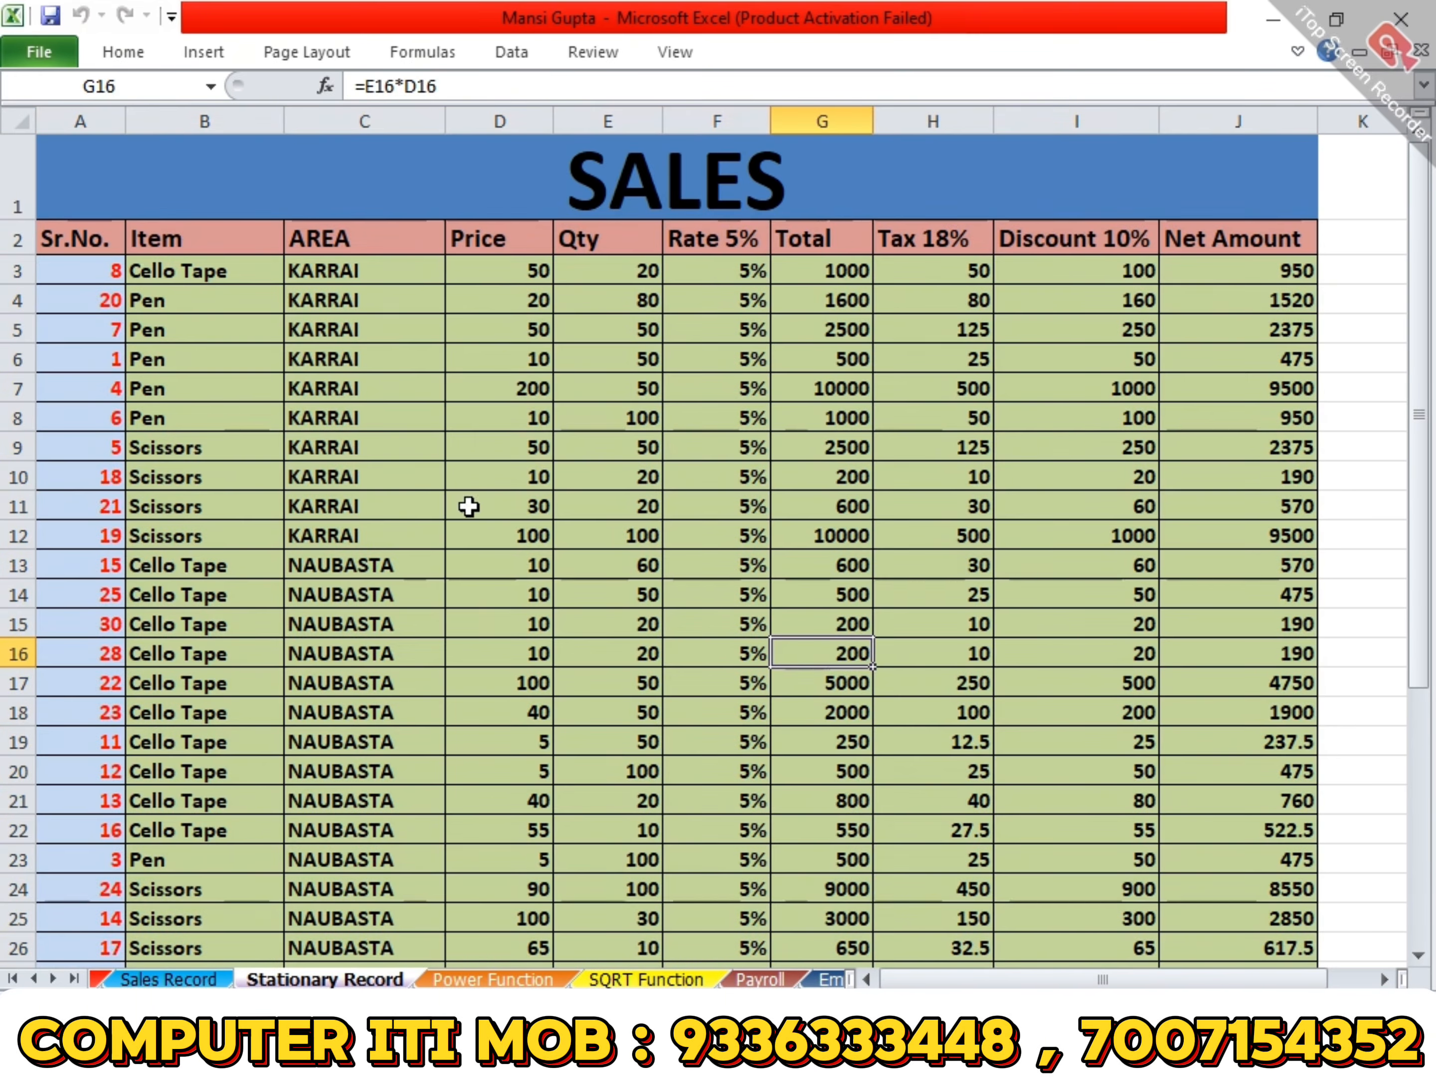
{"action": "left_click", "coordinate": [370, 173]}
{"action": "left_click", "coordinate": [59, 244]}
{"action": "scroll", "coordinate": [1111, 576], "scroll_direction": "down", "scroll_amount": 4}
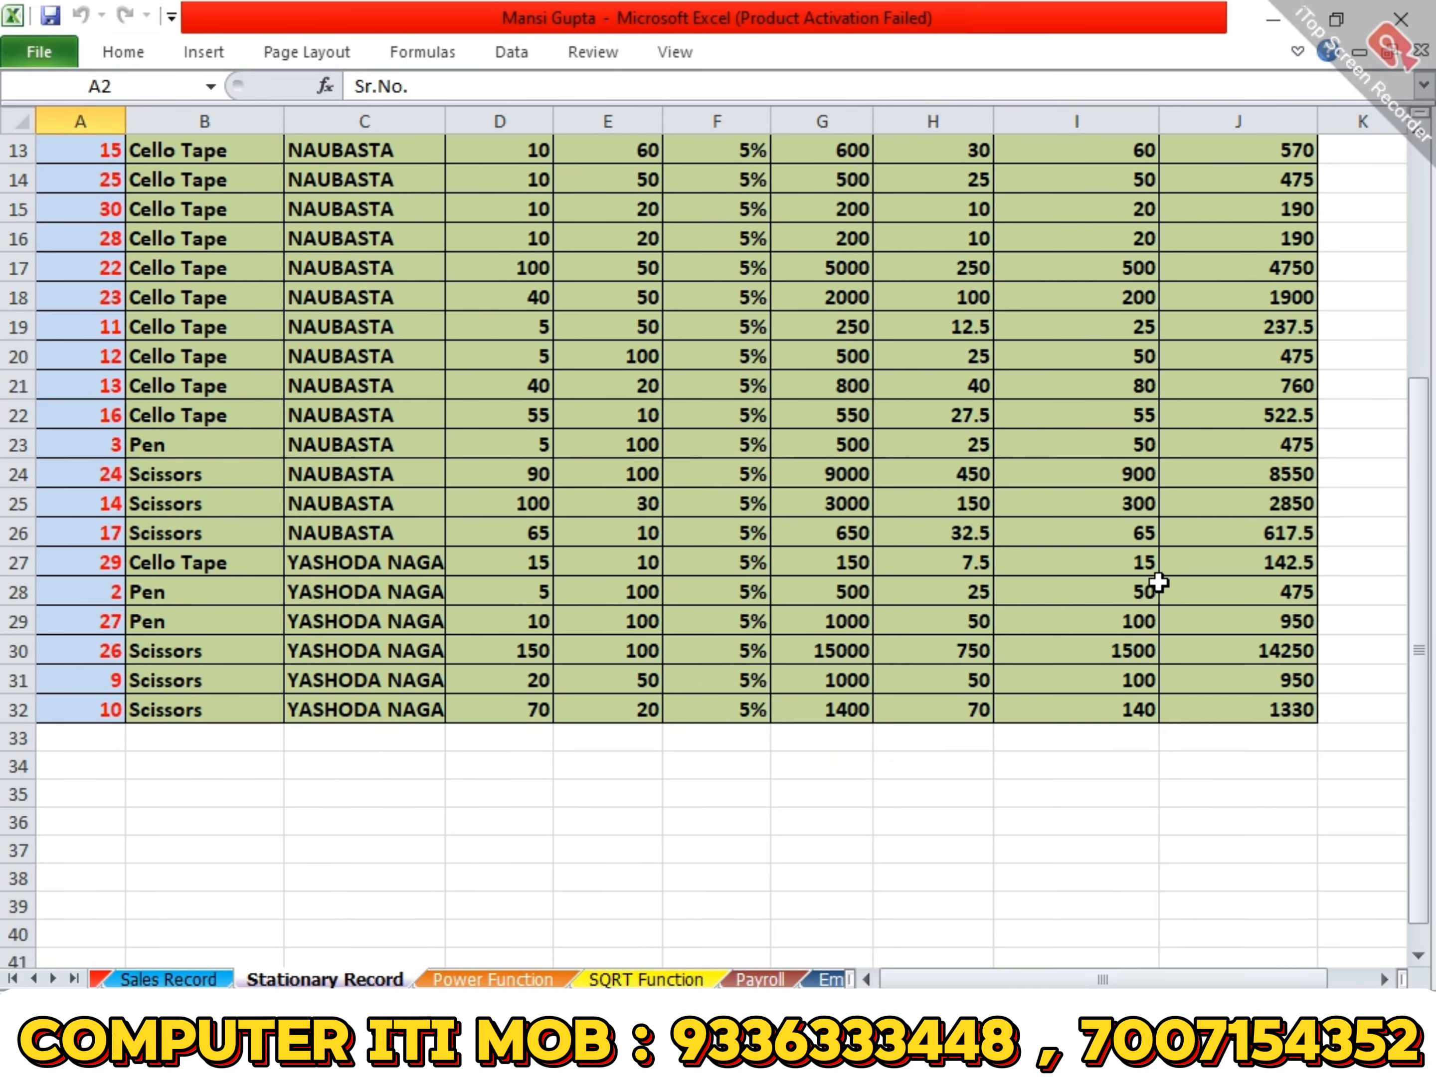
{"action": "left_click", "coordinate": [1279, 719], "text": "shift"}
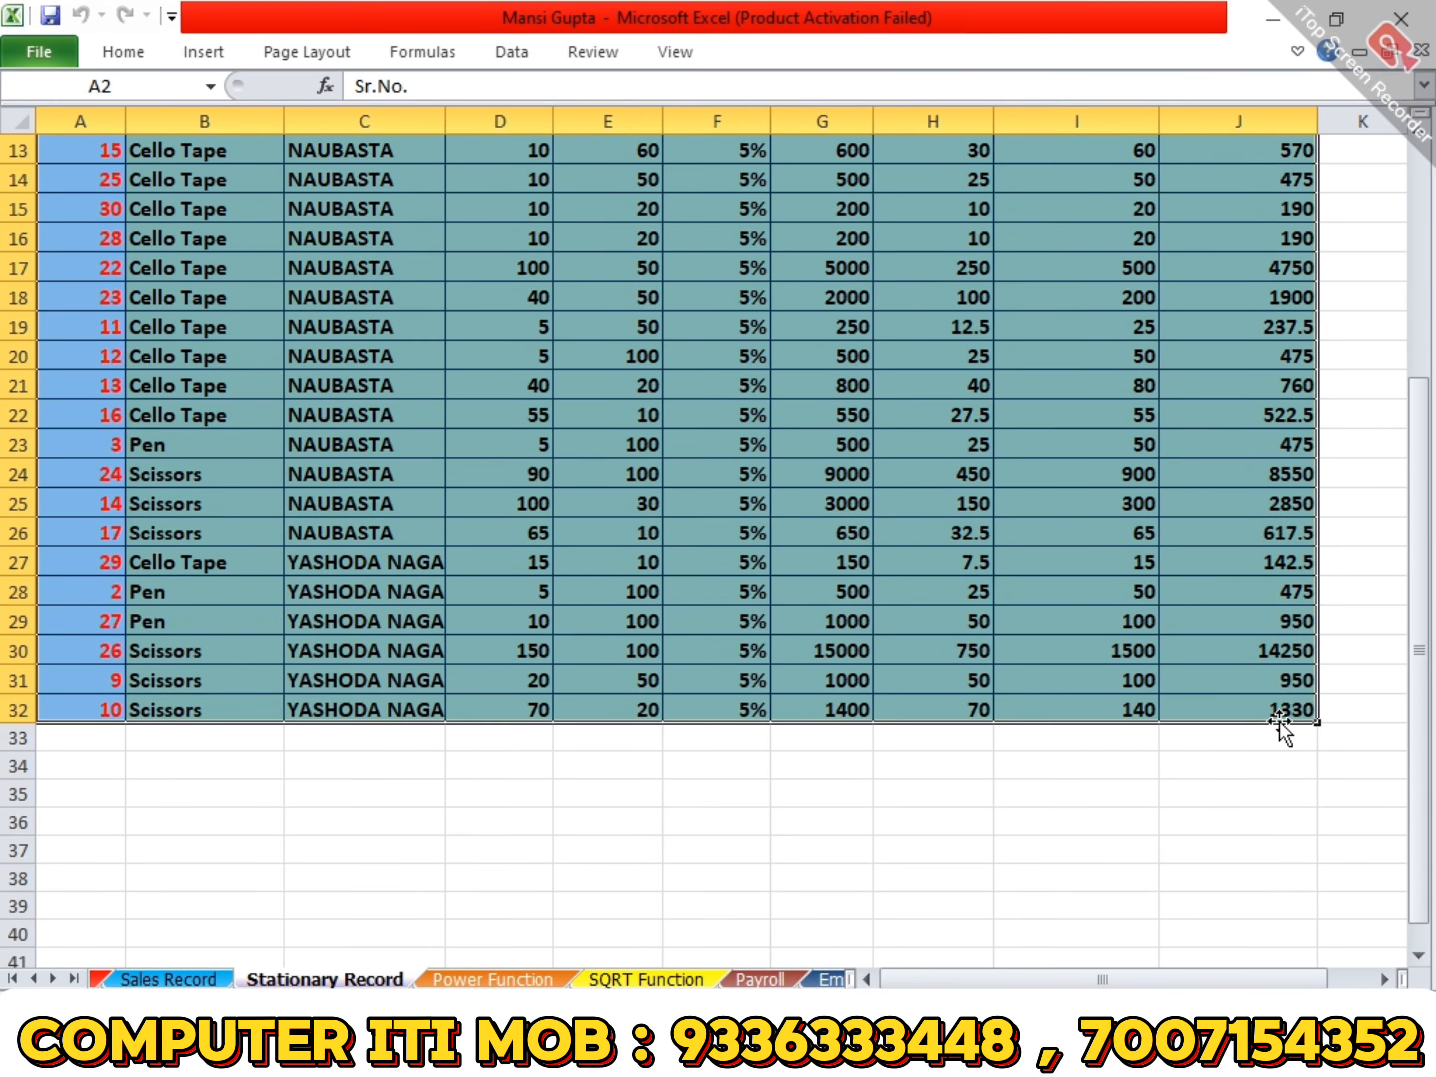
{"action": "scroll", "coordinate": [1279, 722], "scroll_direction": "up", "scroll_amount": 4}
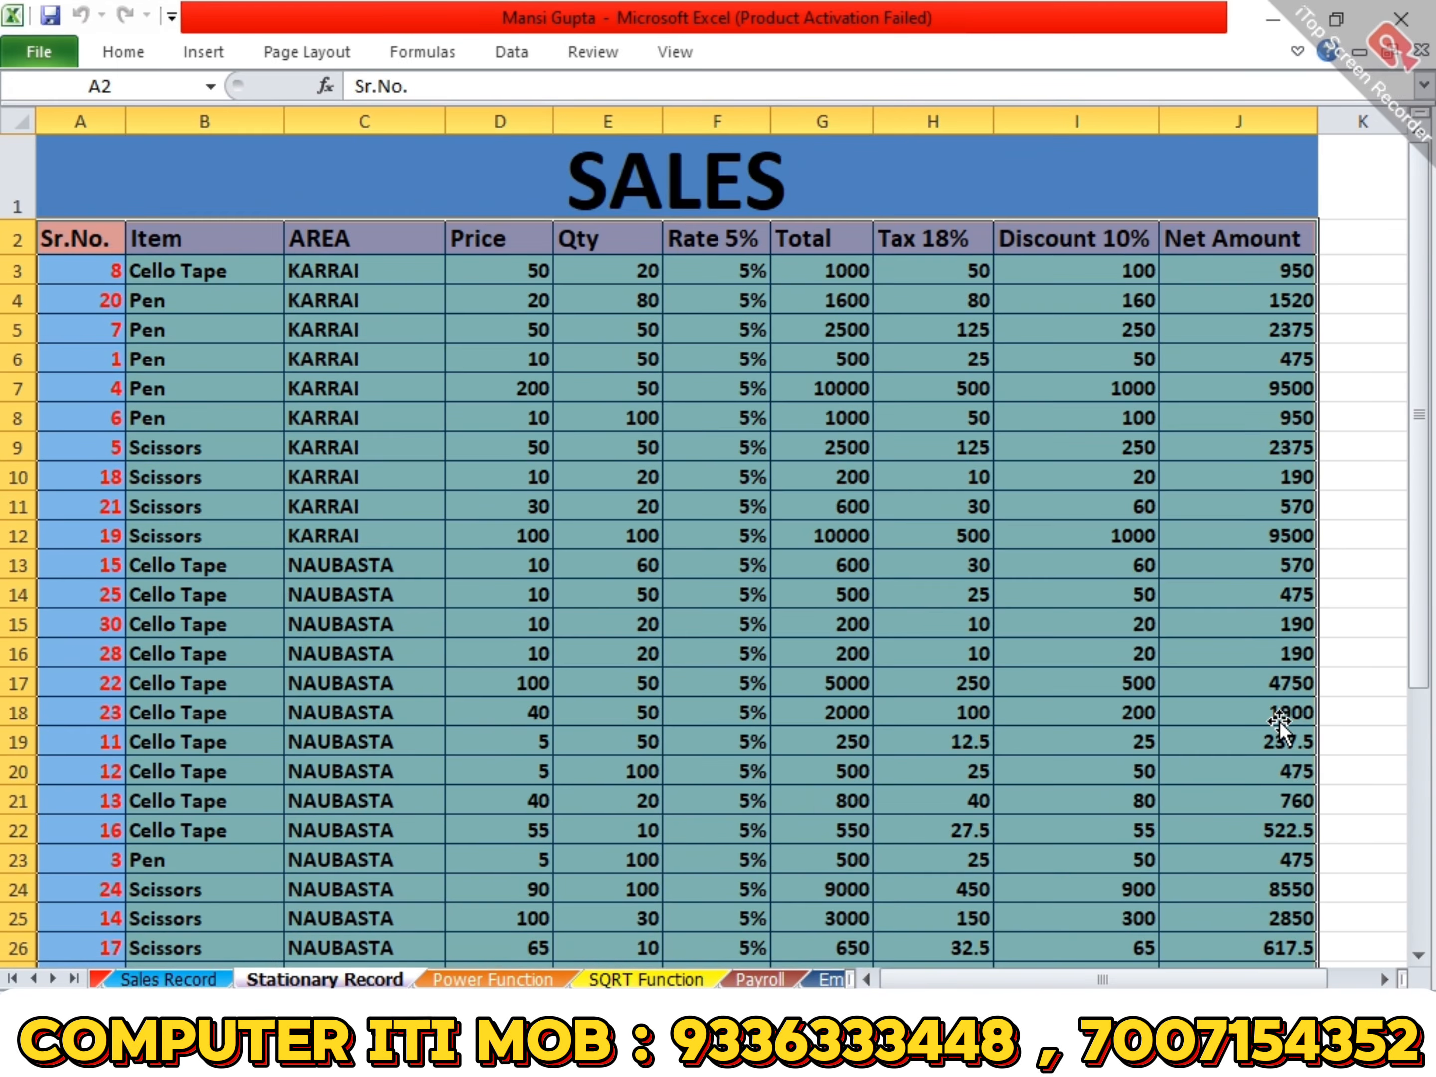
- Insert a PivotTable based on the Stationary Record range A2:J32 and place it on a new worksheet
{"action": "left_click", "coordinate": [206, 40]}
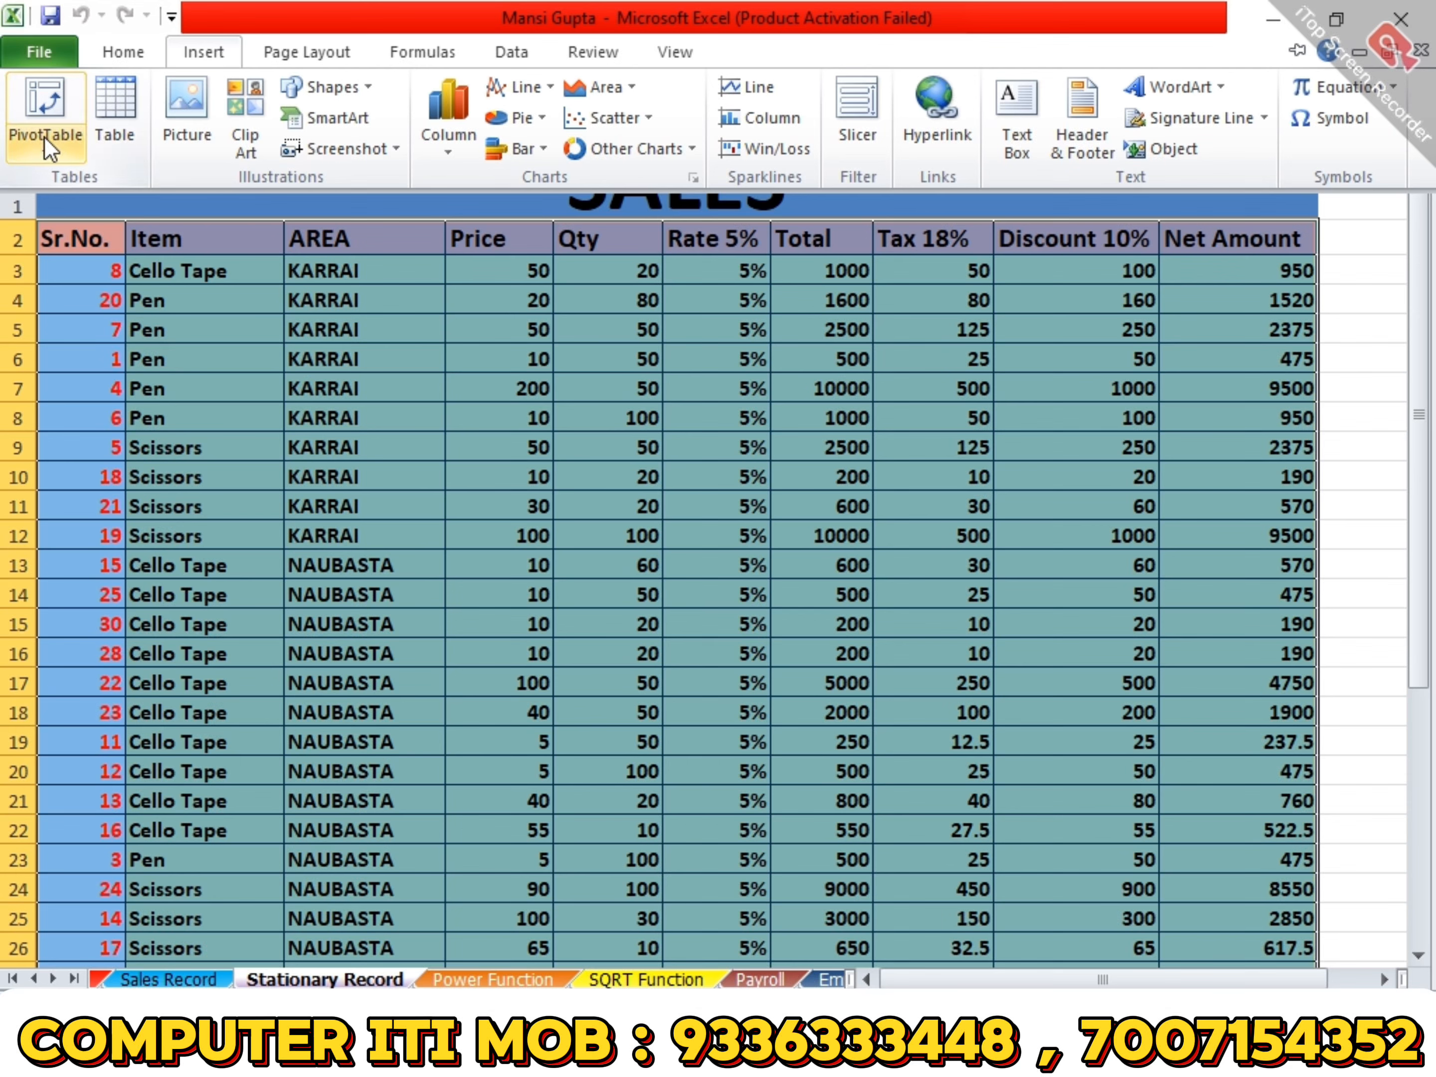
{"action": "left_click", "coordinate": [49, 103]}
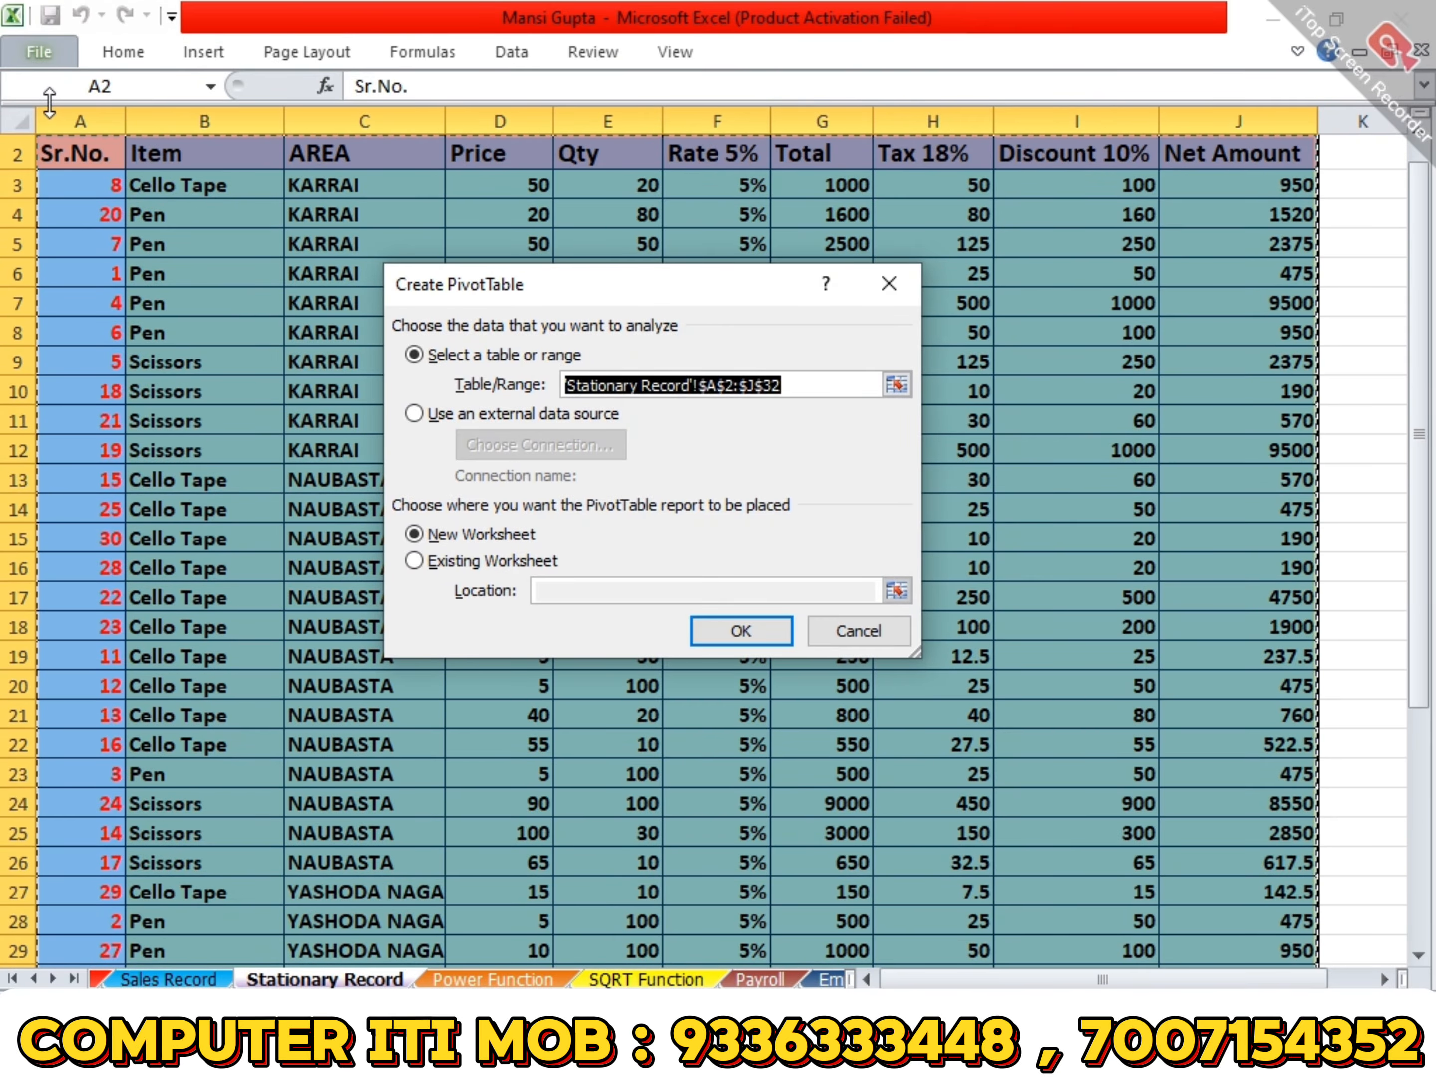
{"action": "left_click", "coordinate": [747, 631]}
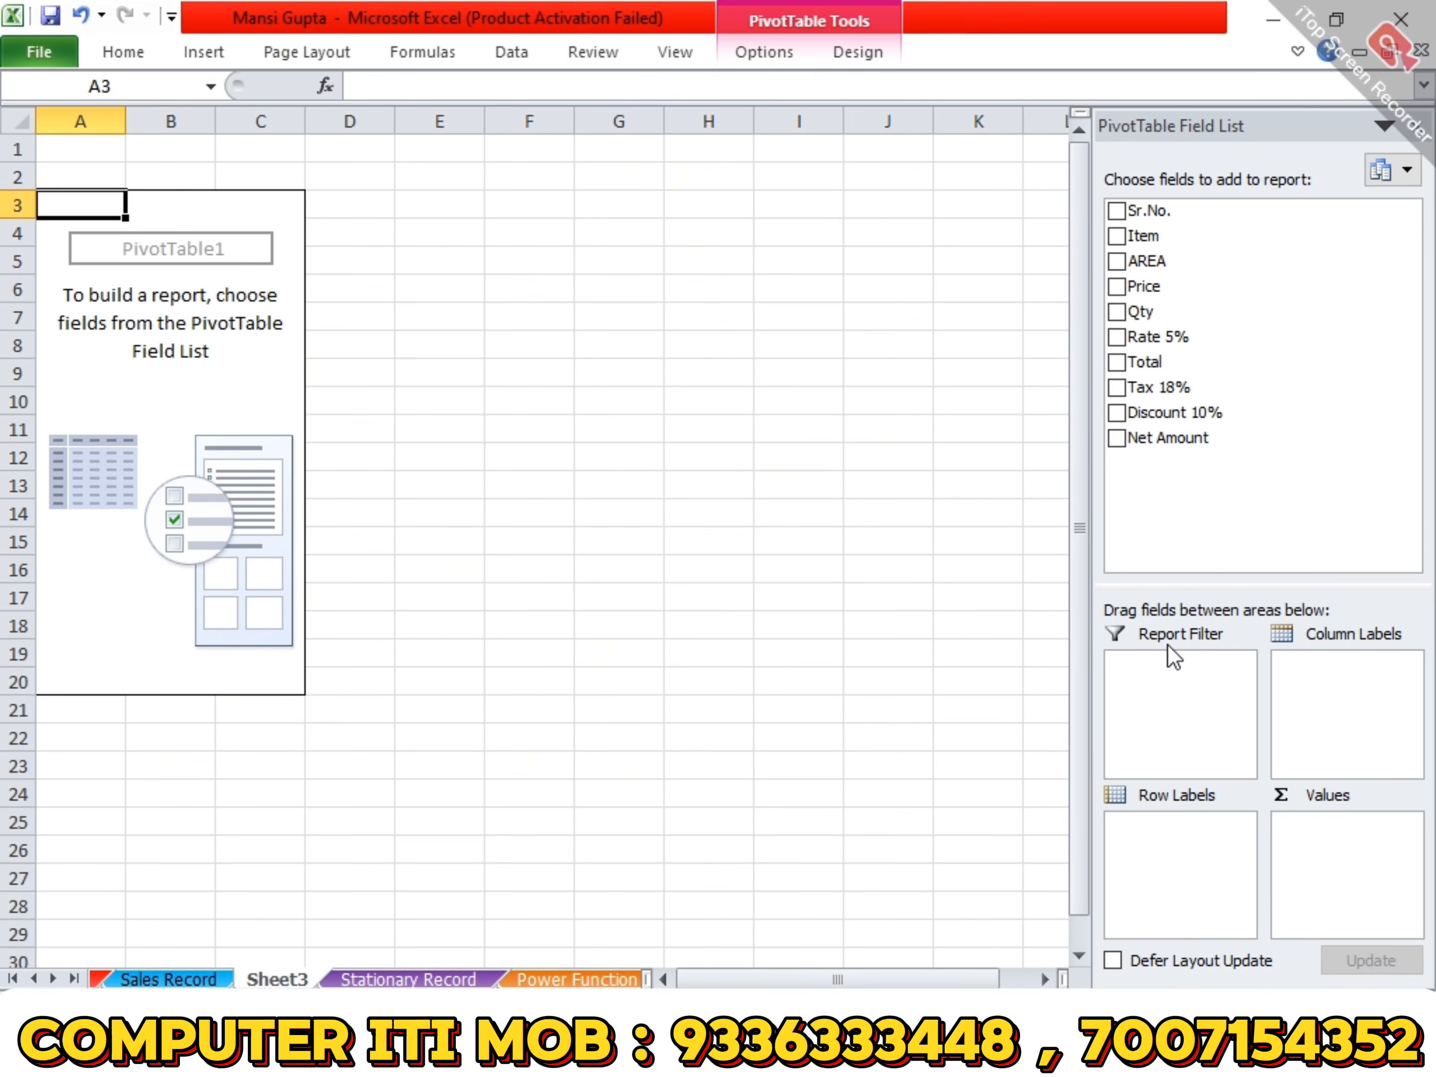
{"action": "left_click", "coordinate": [1166, 466]}
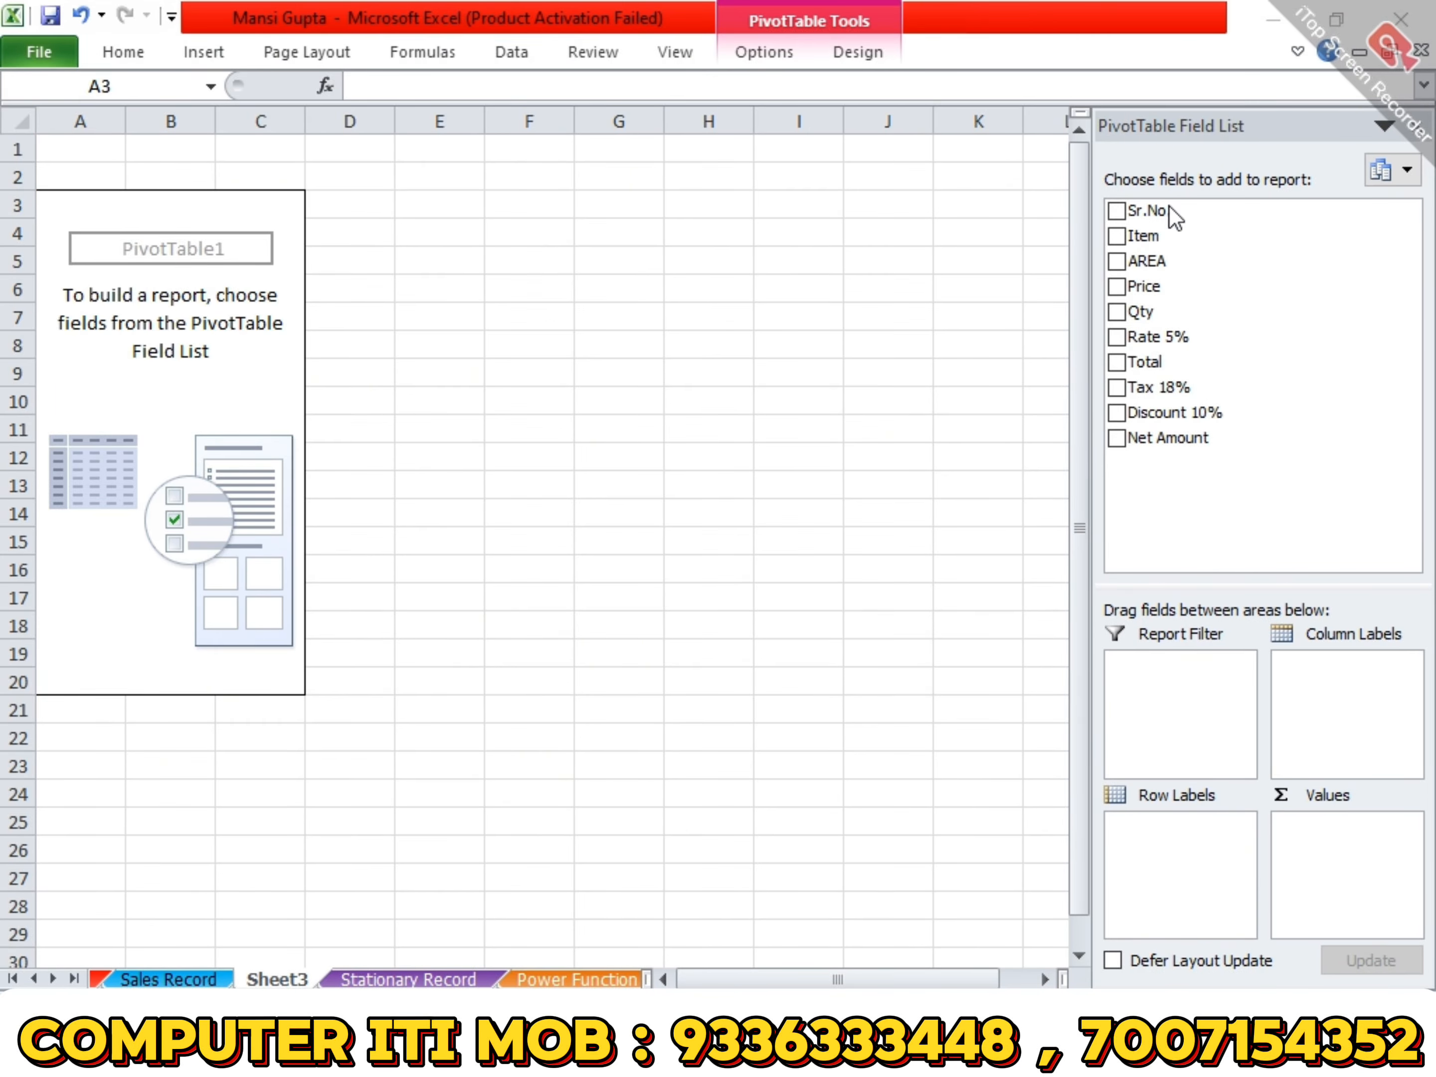
- Build the pivot table with AREA as row labels, Item as column labels and the sum of Qty as values
{"action": "left_click", "coordinate": [1225, 935]}
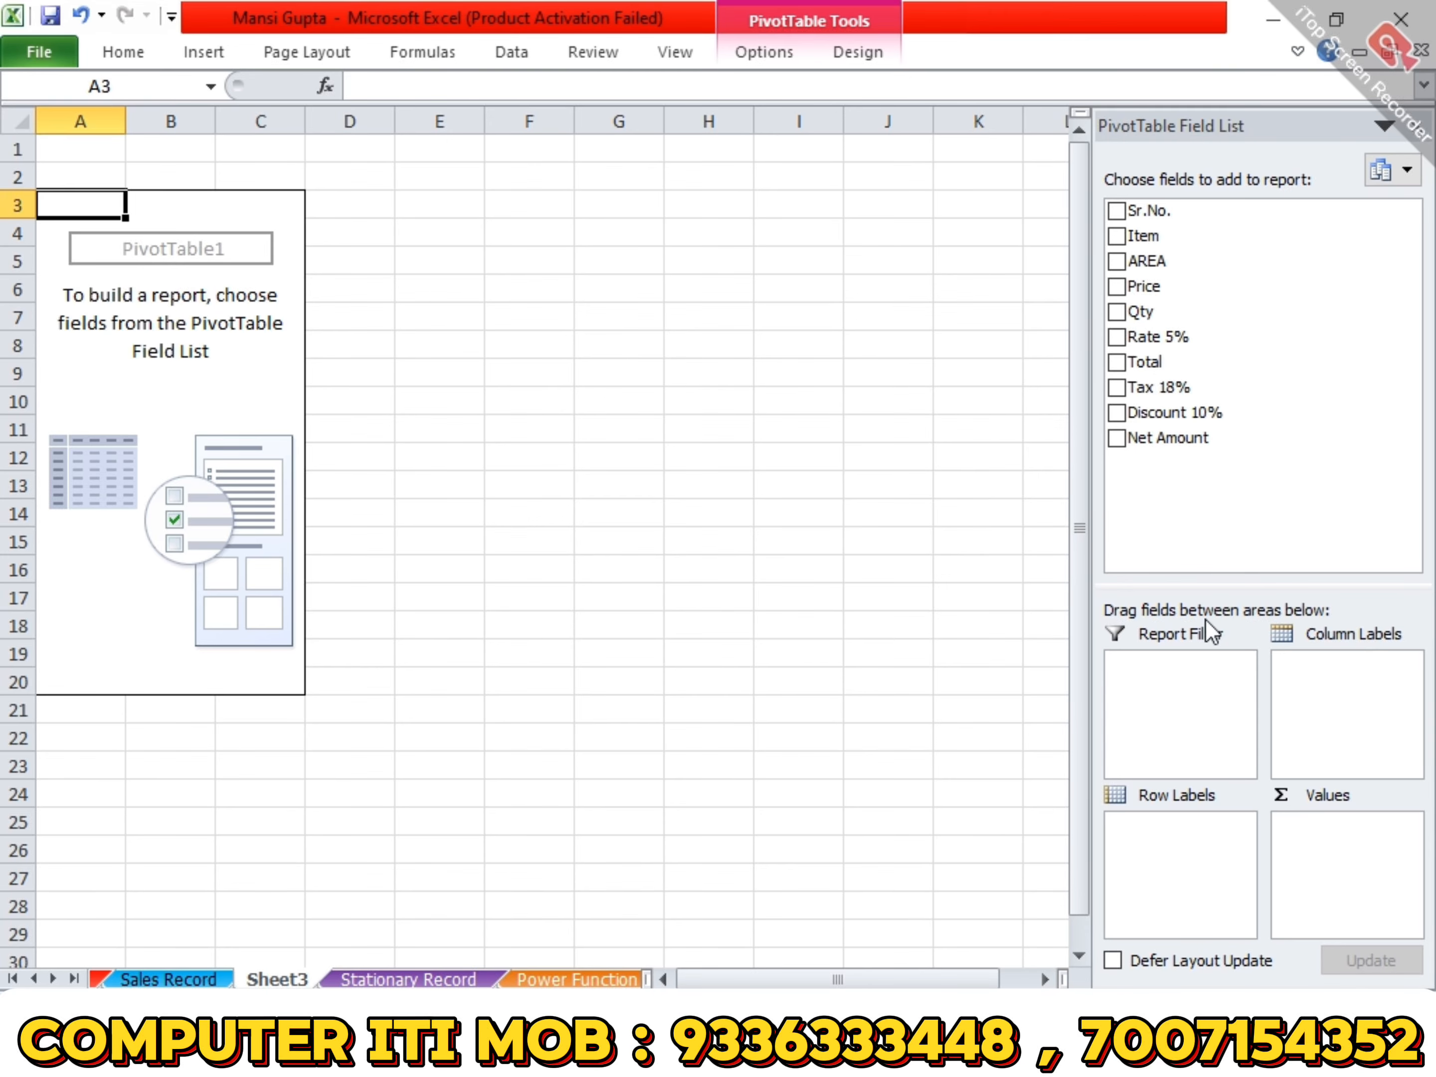
{"action": "left_click", "coordinate": [1278, 971]}
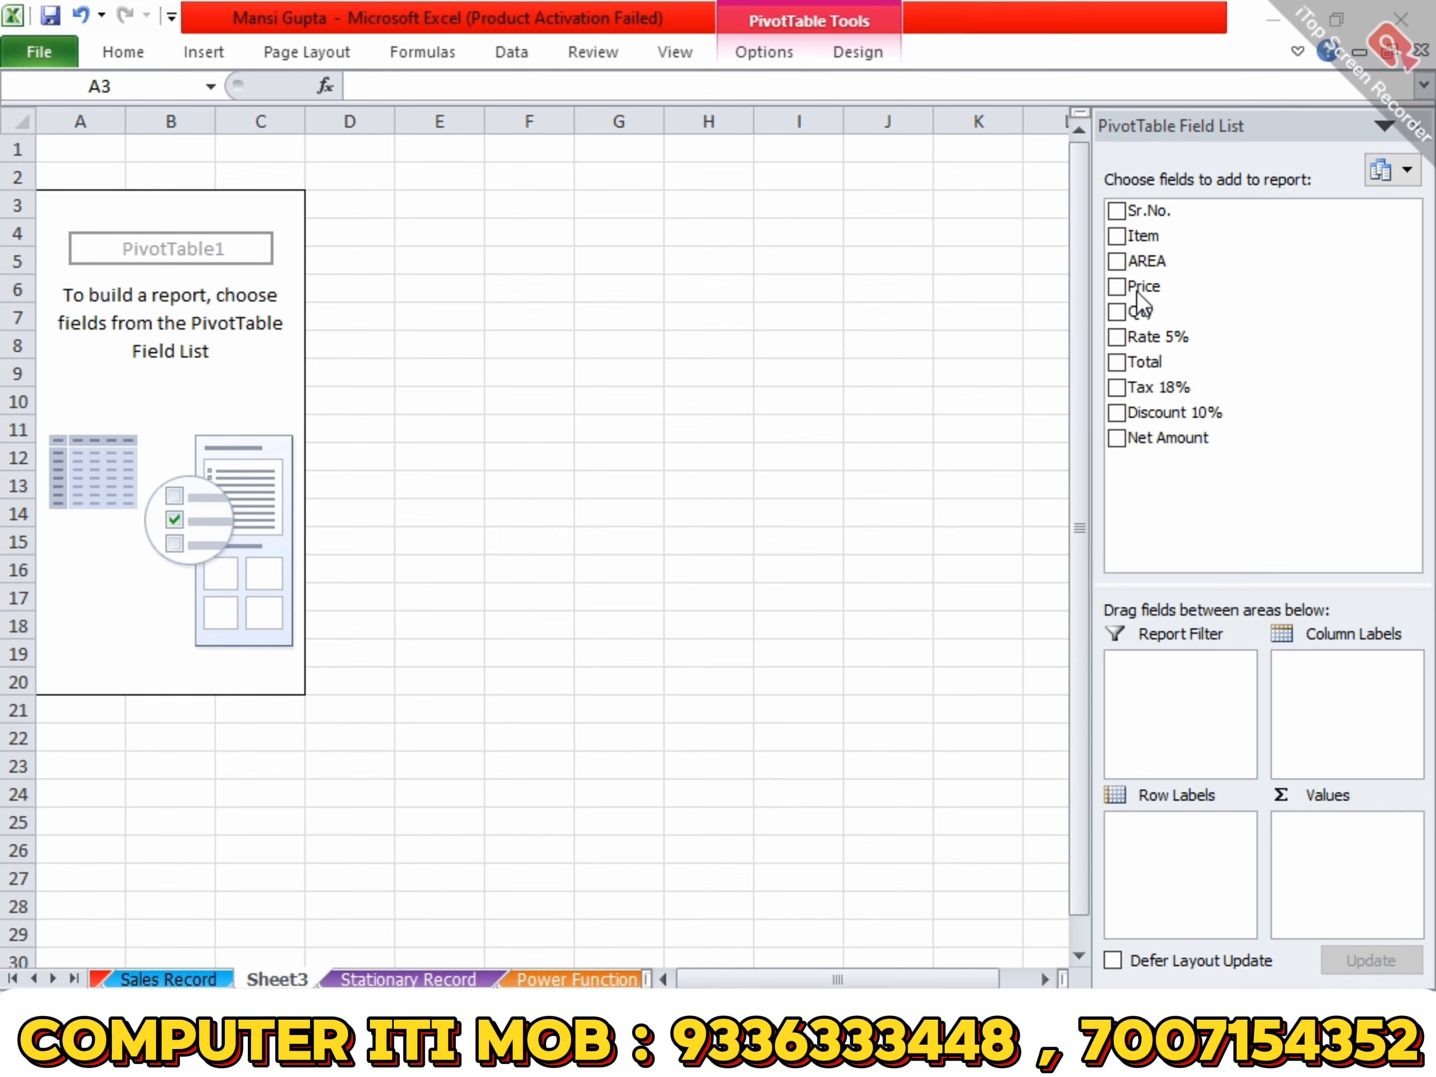
{"action": "left_click", "coordinate": [1152, 264]}
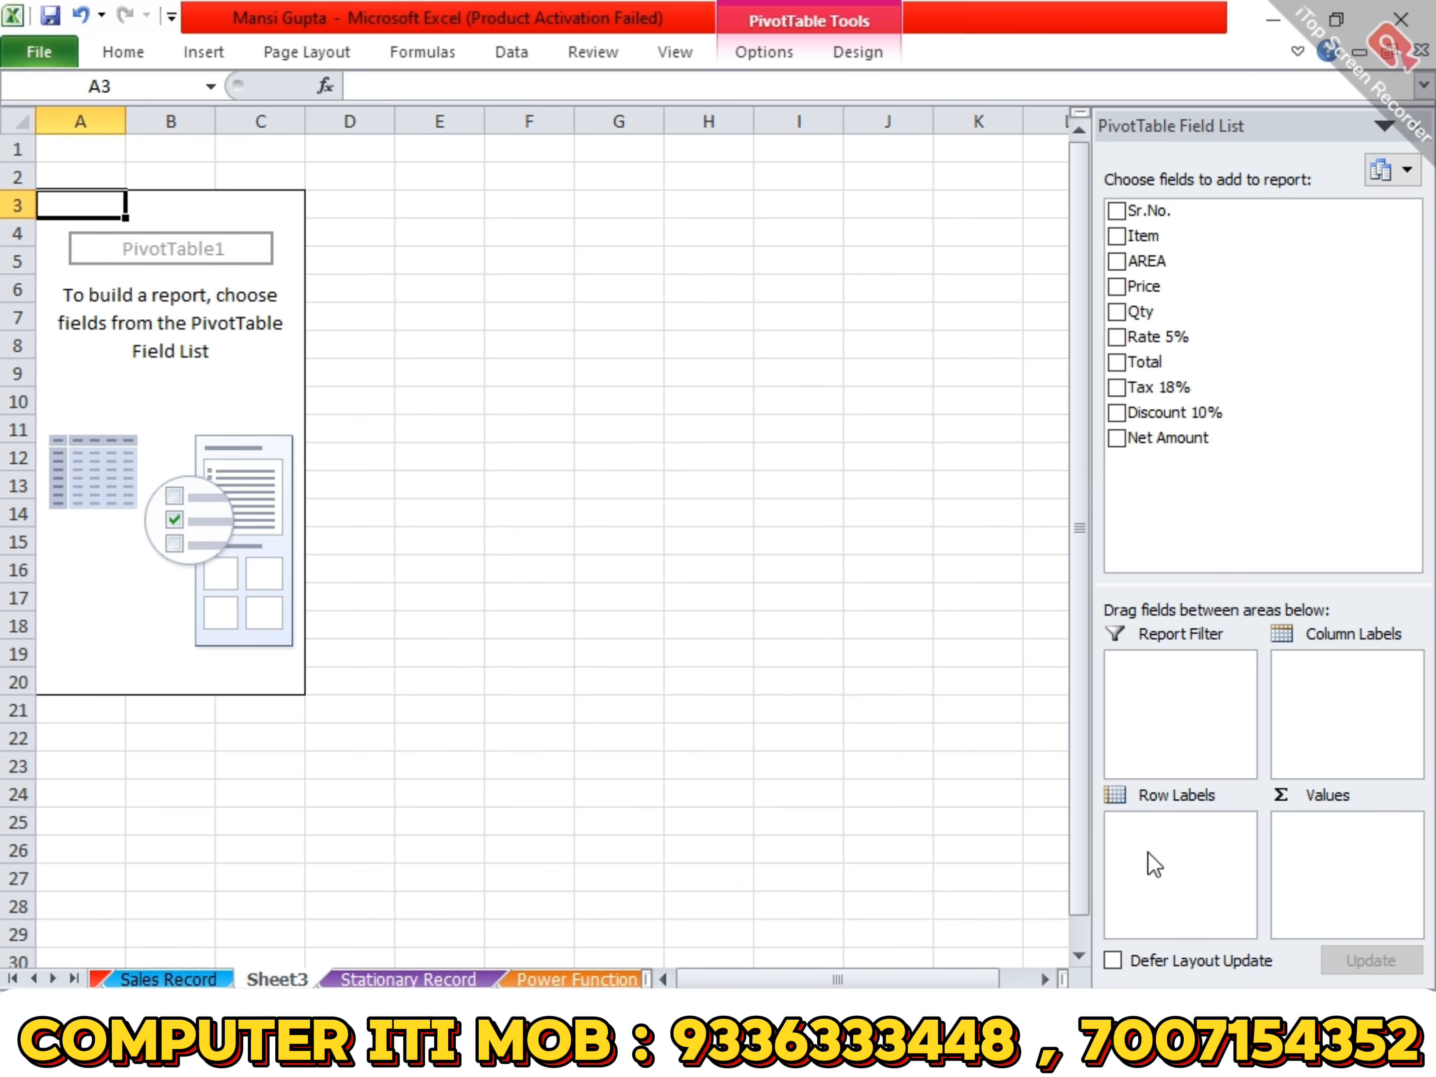
{"action": "left_click_drag", "start_coordinate": [1147, 261], "coordinate": [1184, 873]}
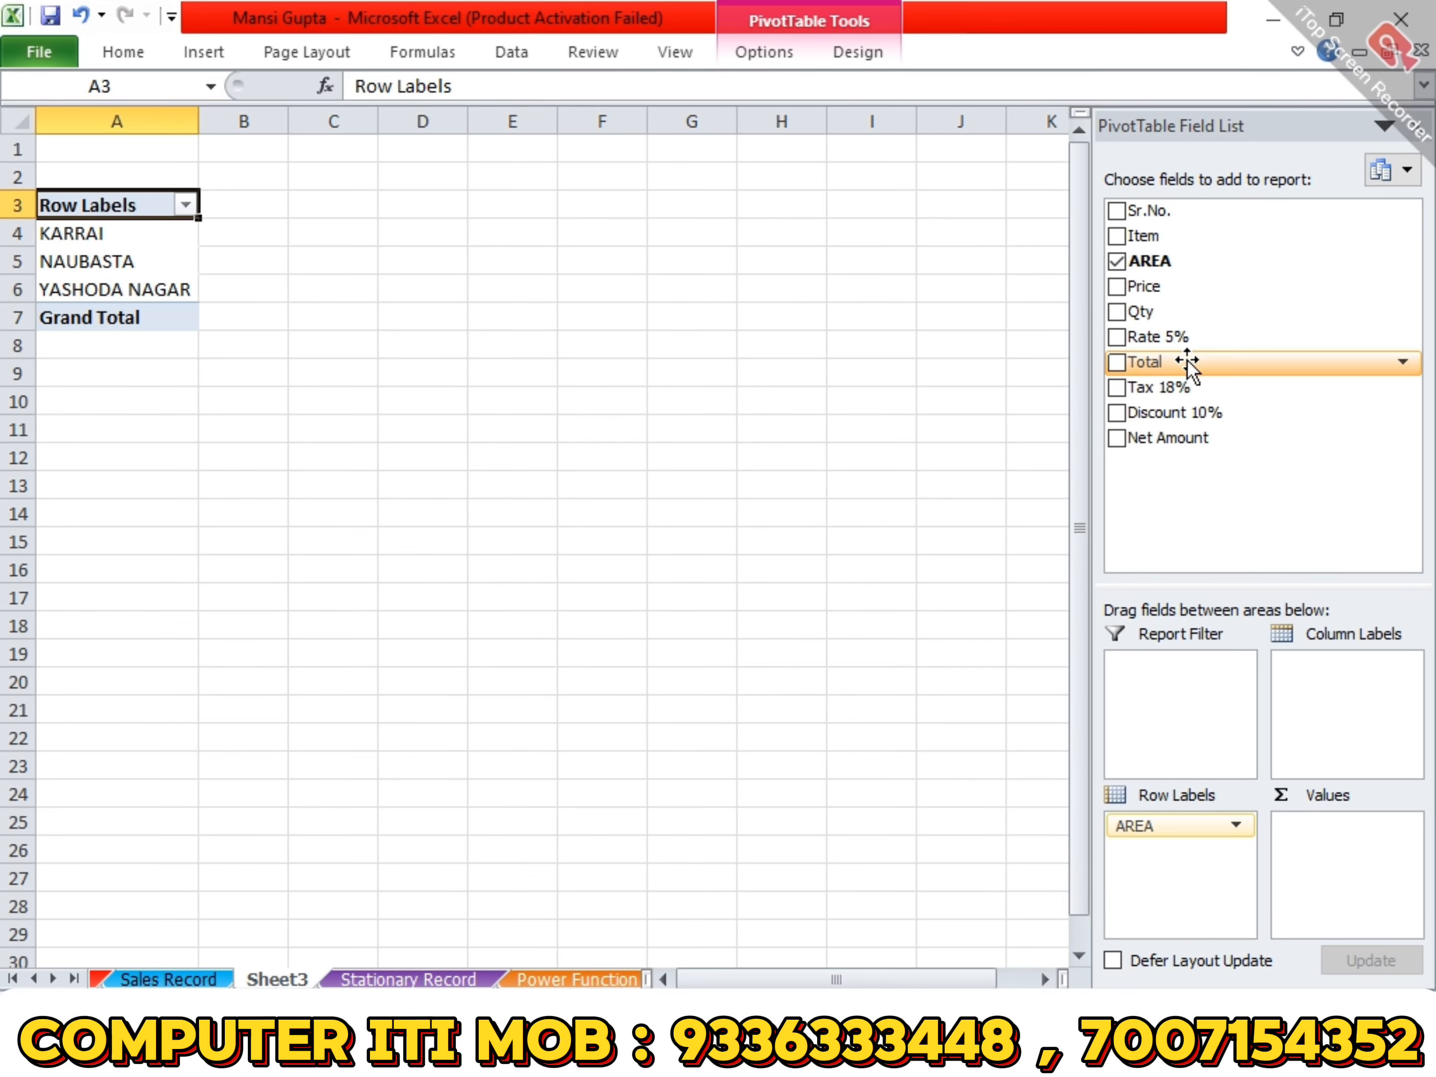
{"action": "left_click_drag", "start_coordinate": [1145, 235], "coordinate": [1329, 678]}
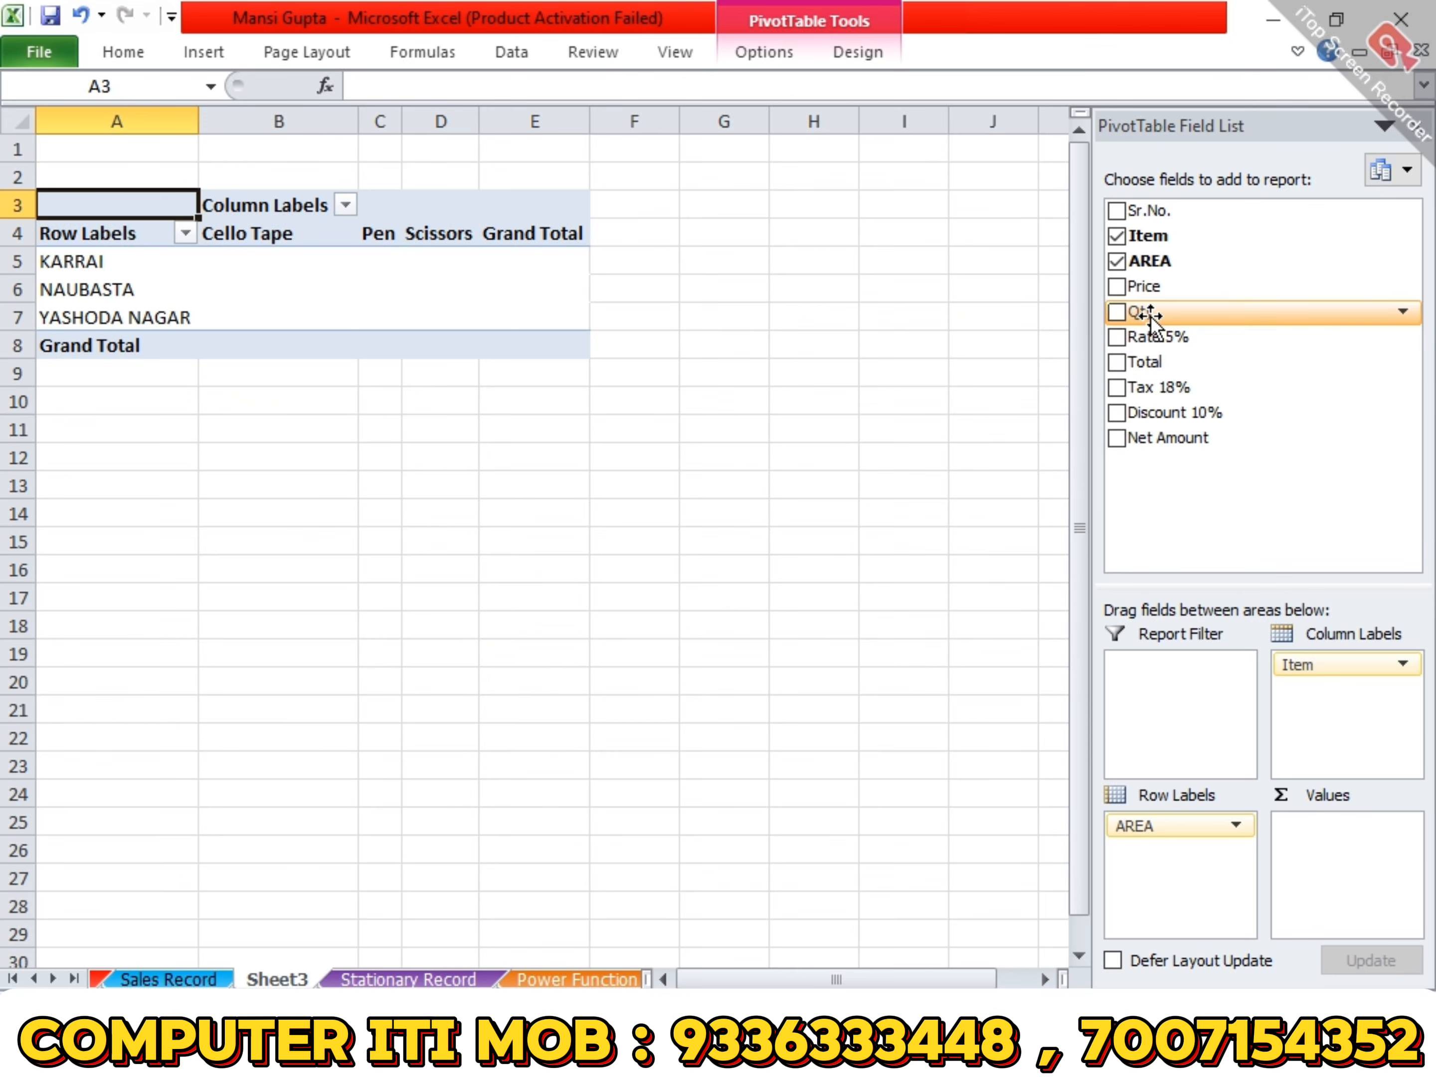
{"action": "left_click_drag", "start_coordinate": [1149, 315], "coordinate": [1360, 852]}
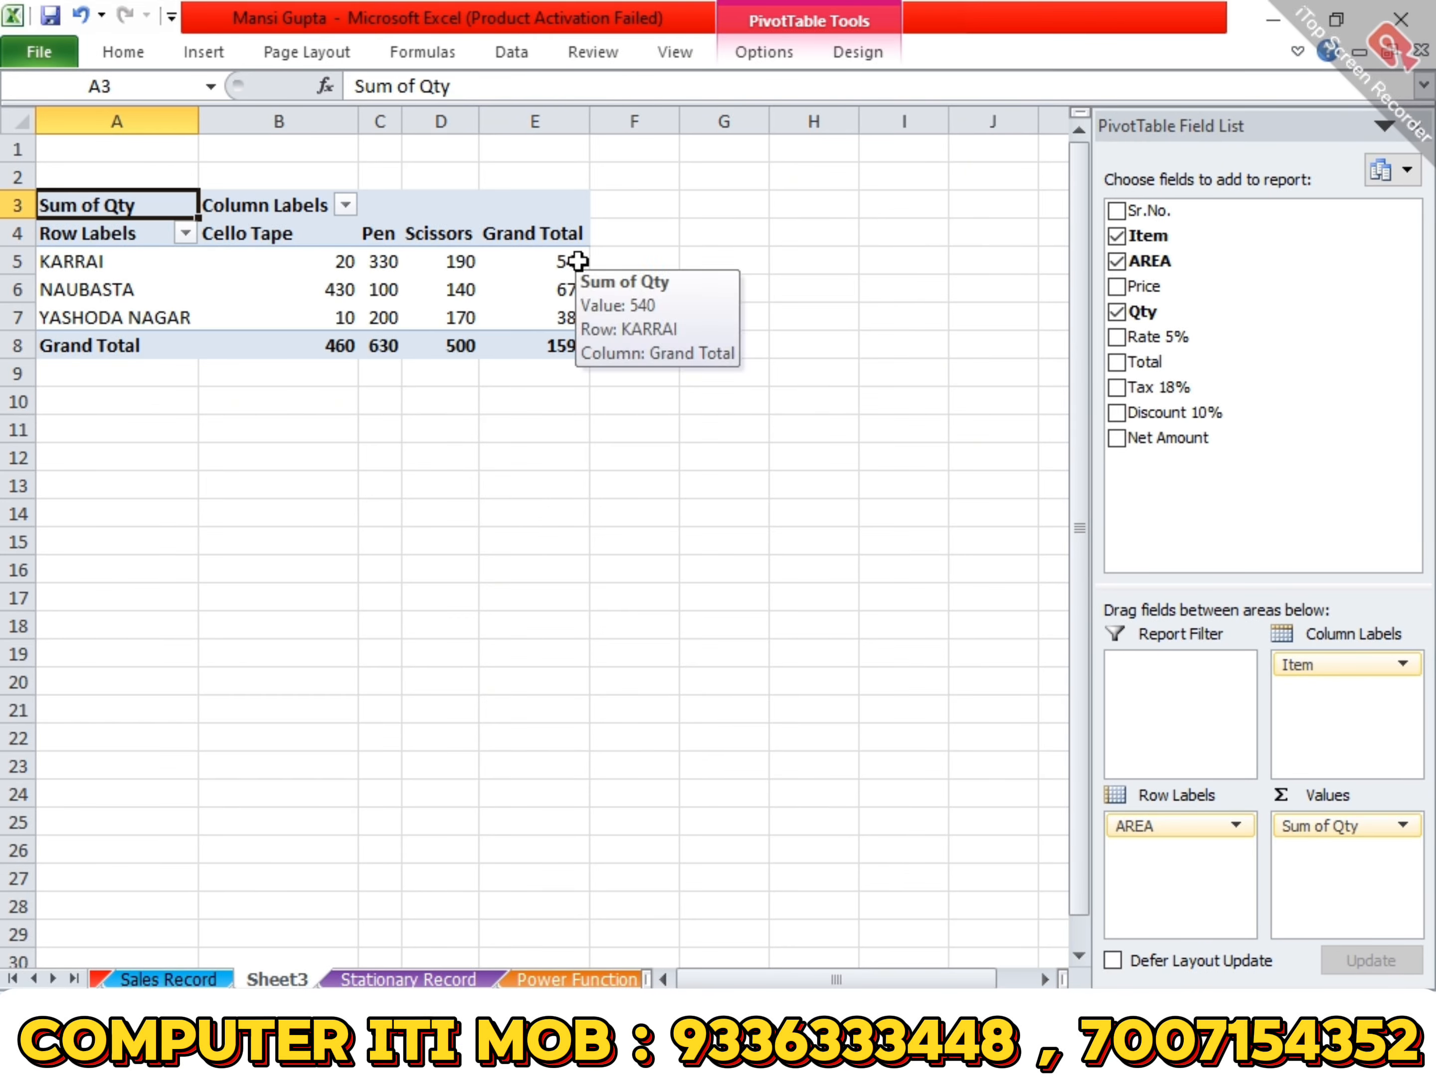
- Examine the pivot table's overall grand total and the total quantity of each item, from Cello Tape to Scissors
{"action": "left_click", "coordinate": [558, 259]}
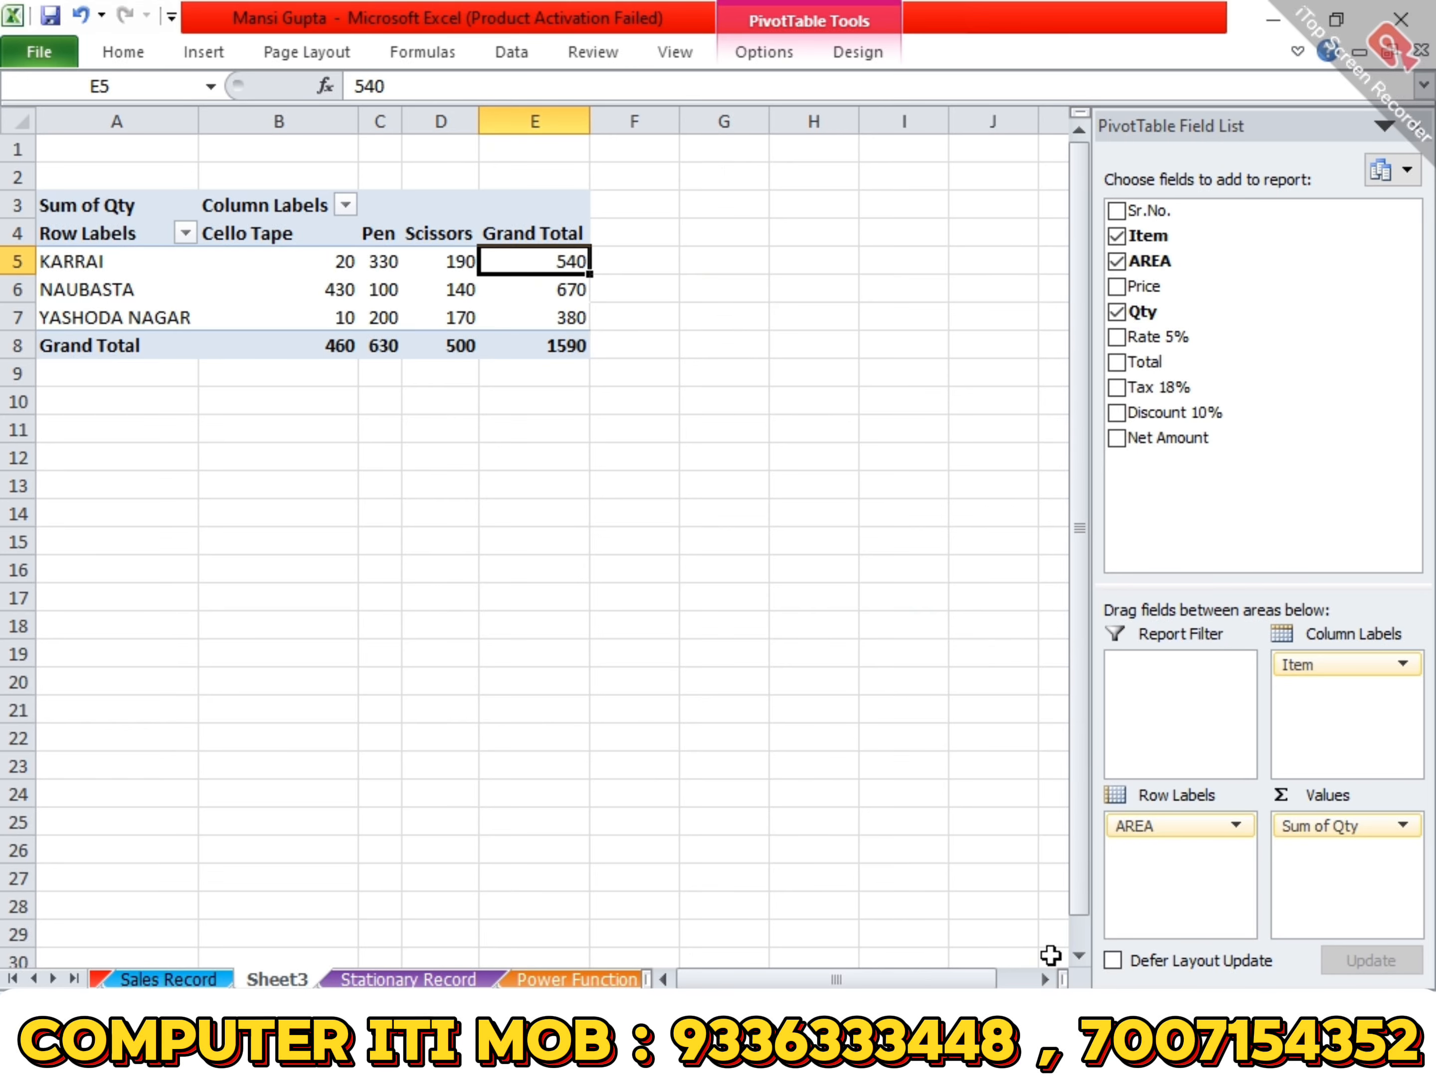
{"action": "left_click", "coordinate": [723, 652]}
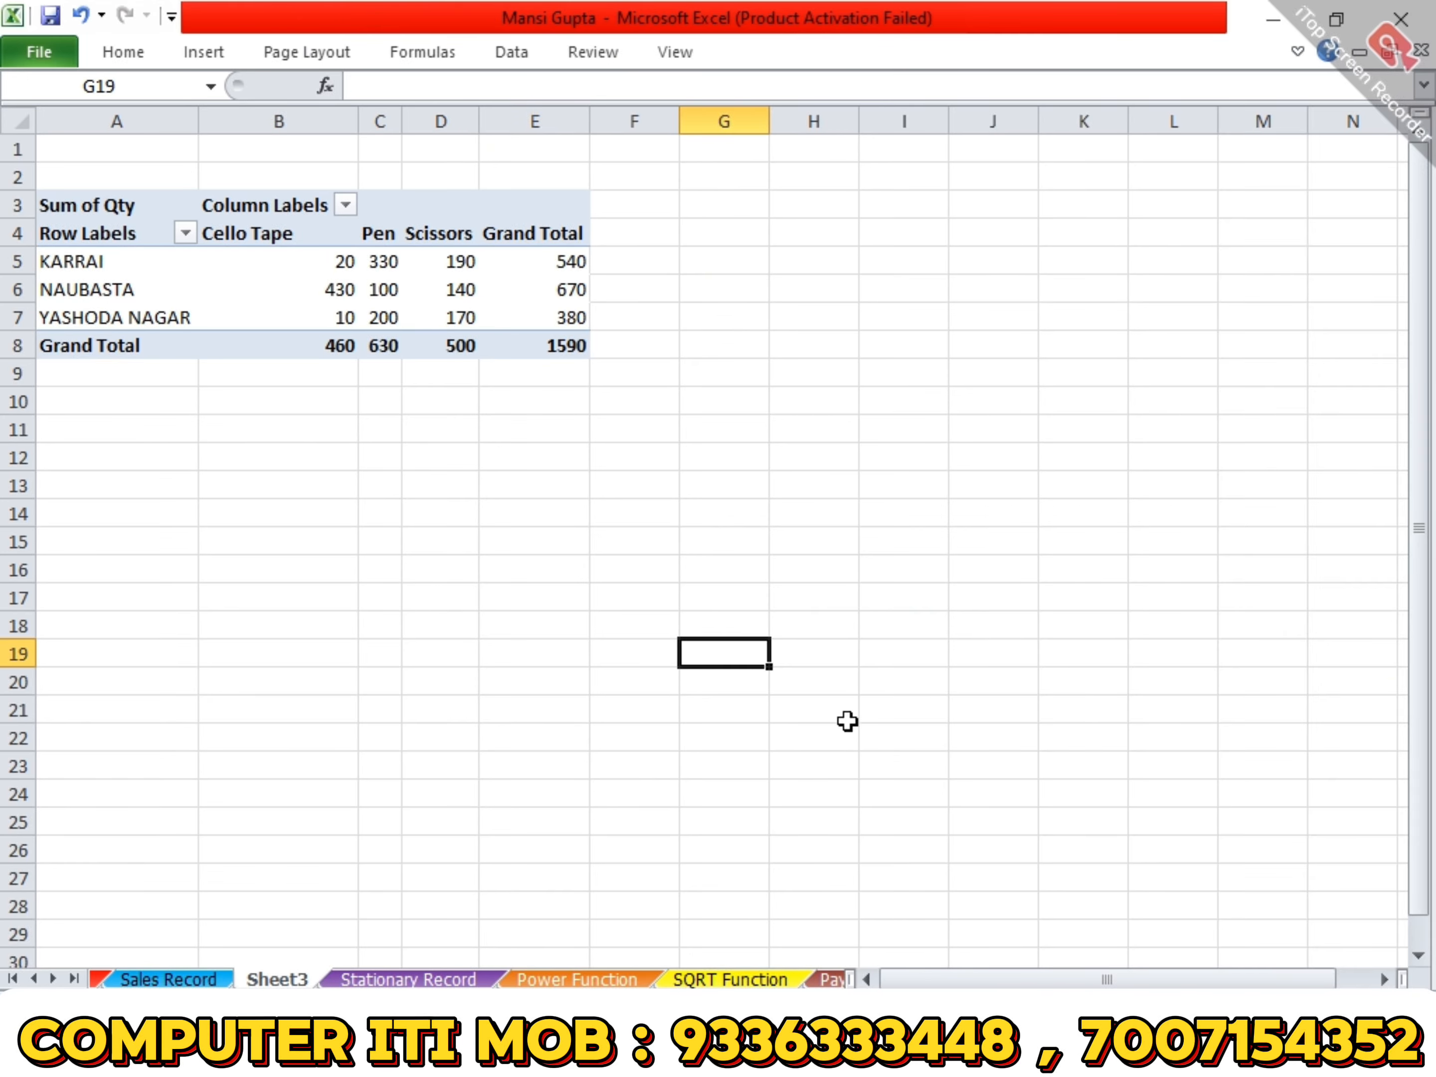
{"action": "scroll", "coordinate": [724, 652], "scroll_direction": "up", "scroll_amount": 5}
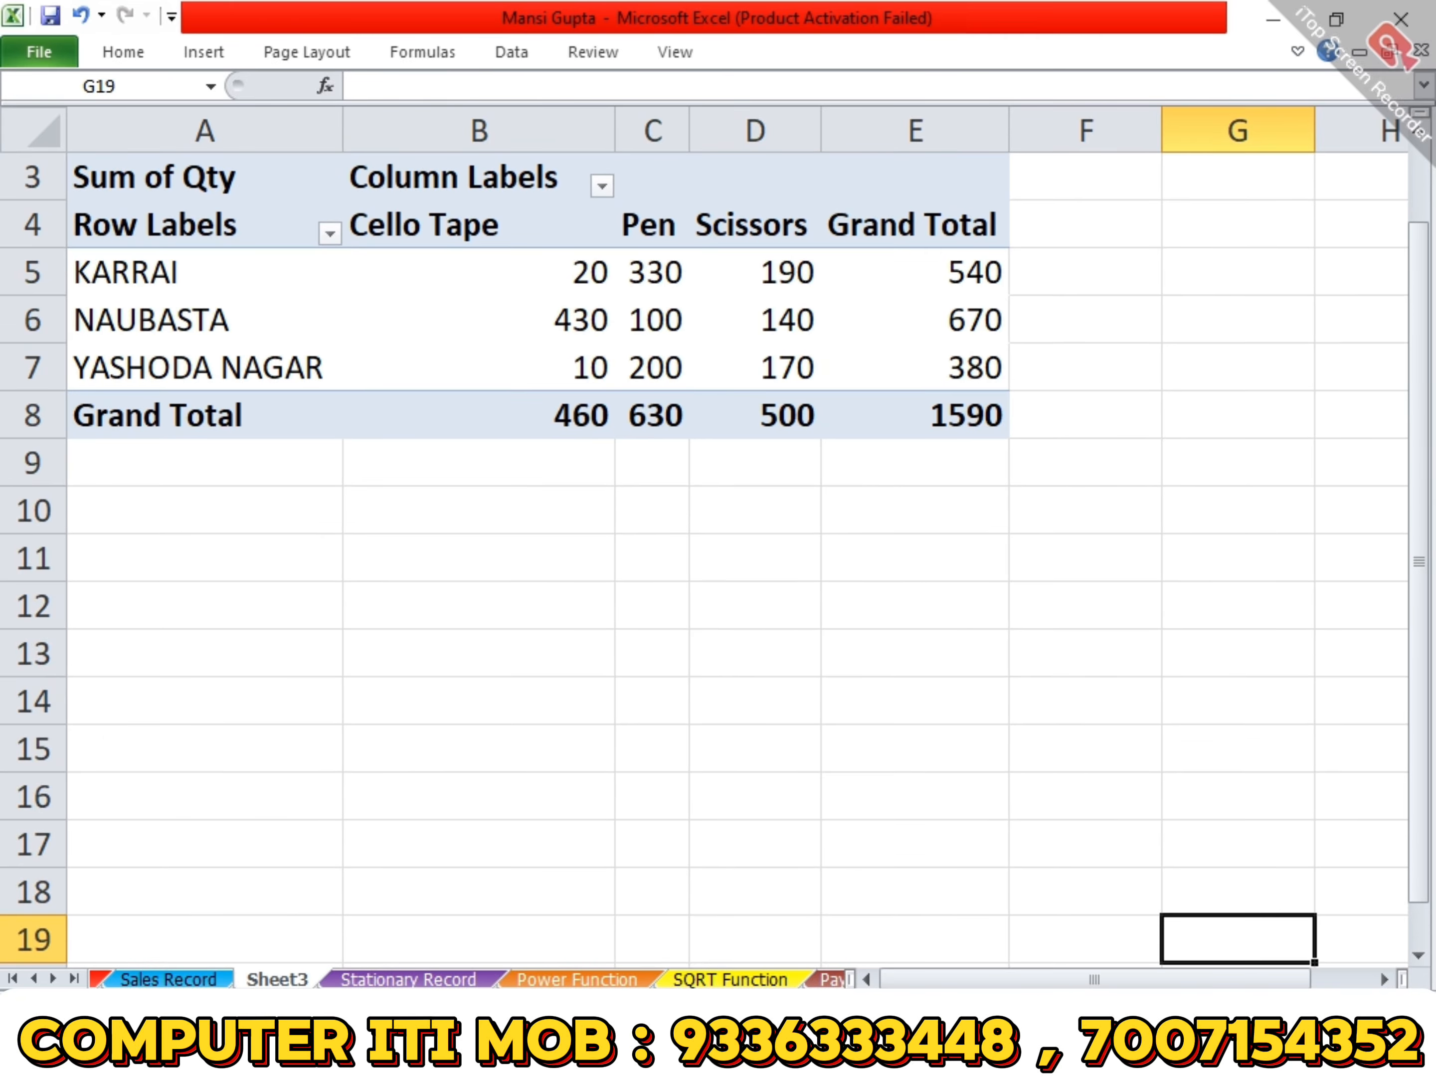
{"action": "left_click", "coordinate": [952, 404]}
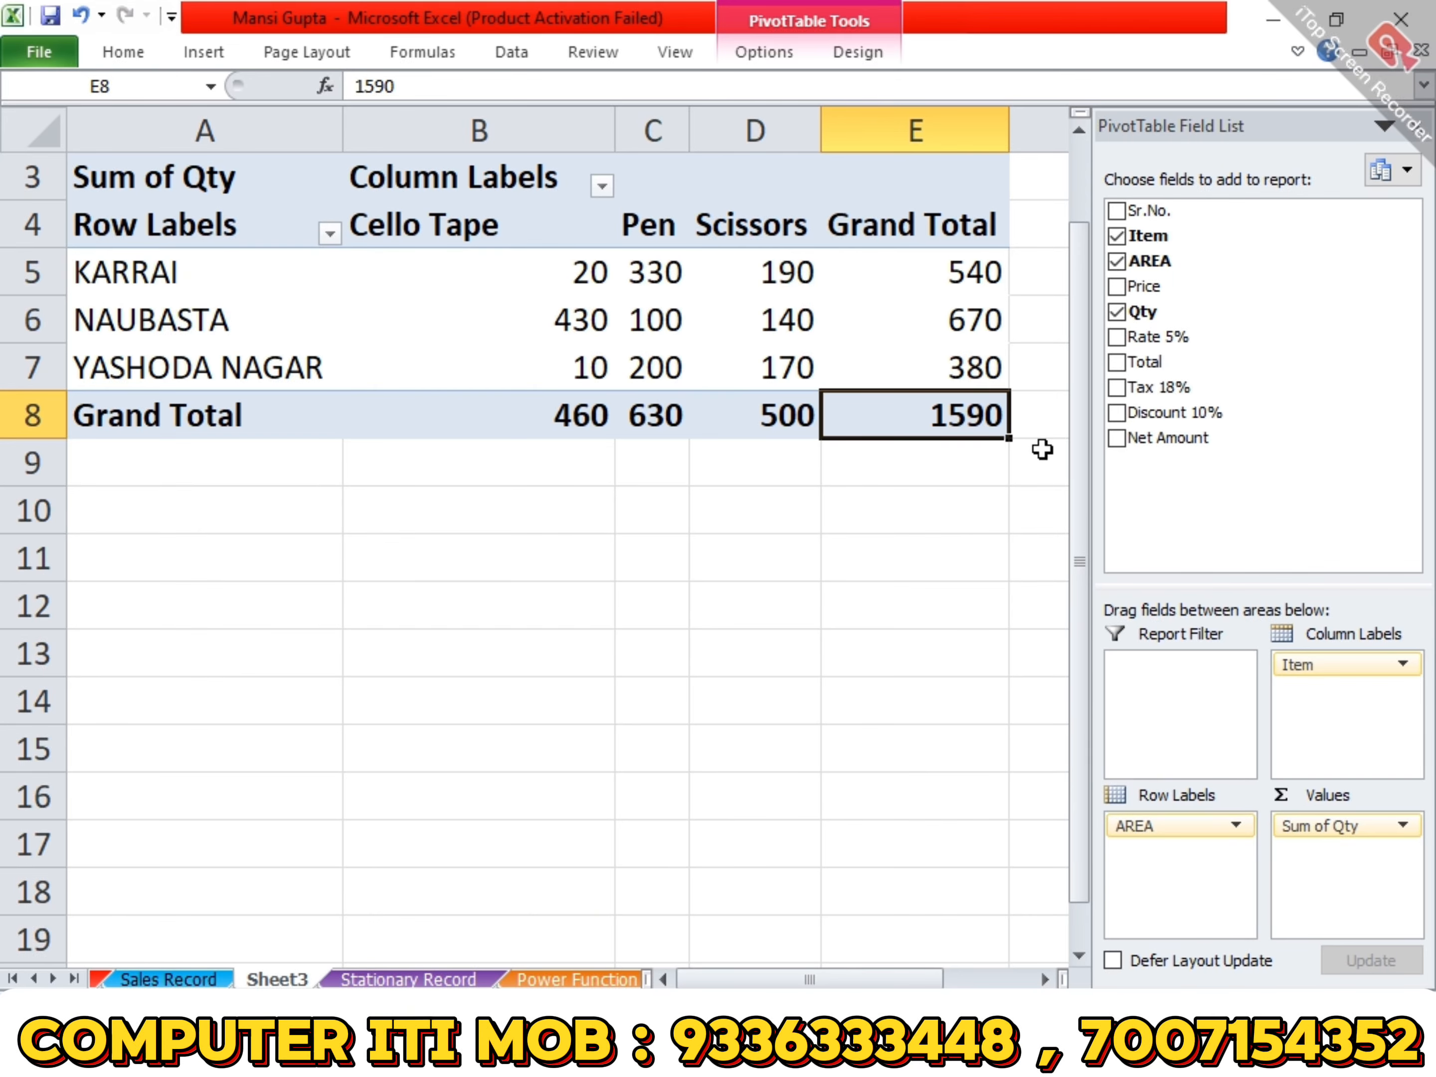
{"action": "key", "text": "Left"}
{"action": "key", "text": "Left"}
{"action": "key", "text": "Up"}
{"action": "key", "text": "Up"}
{"action": "key", "text": "Up"}
{"action": "key", "text": "Left"}
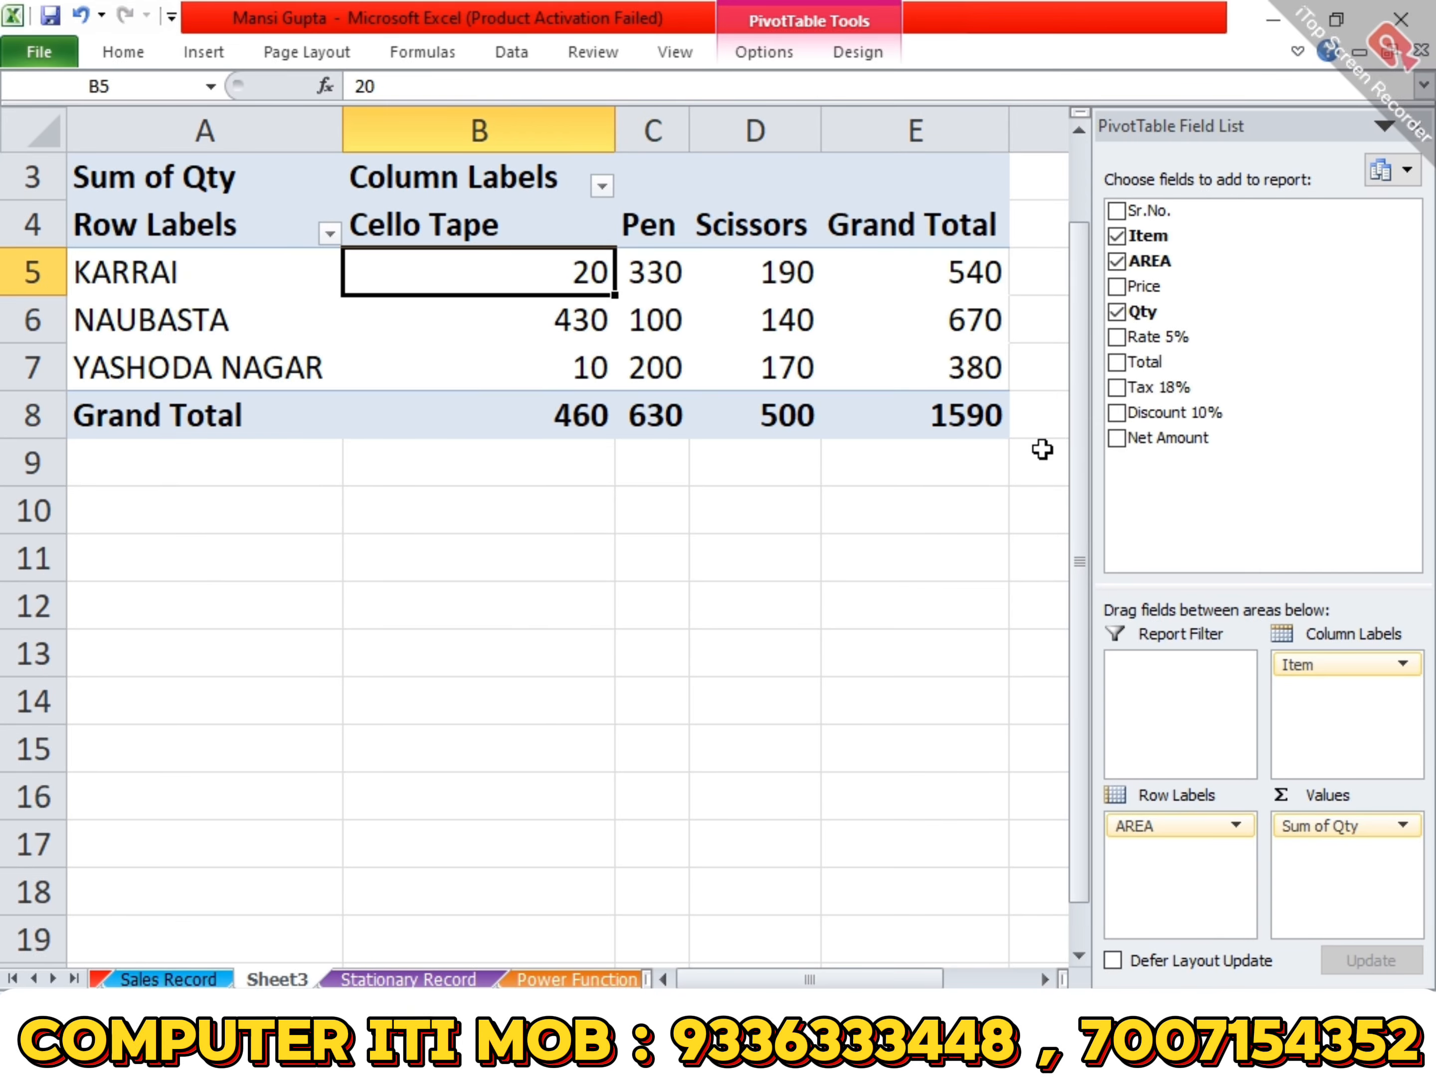
{"action": "key", "text": "Down"}
{"action": "key", "text": "Down"}
{"action": "key", "text": "Down"}
{"action": "key", "text": "Right"}
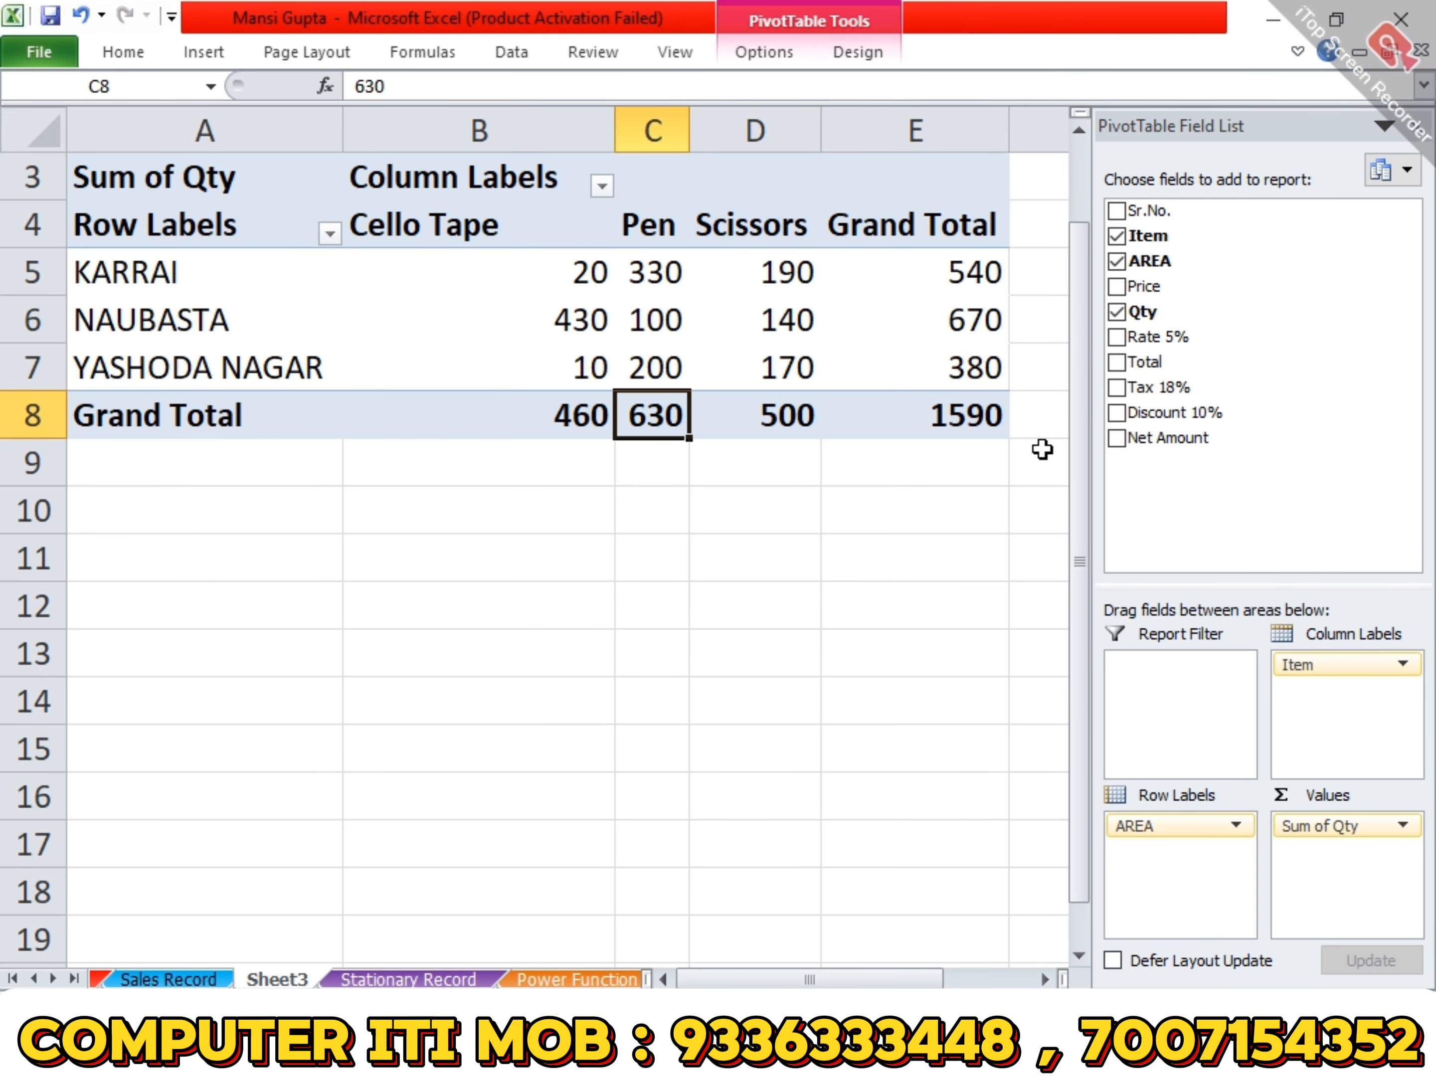
{"action": "key", "text": "Right"}
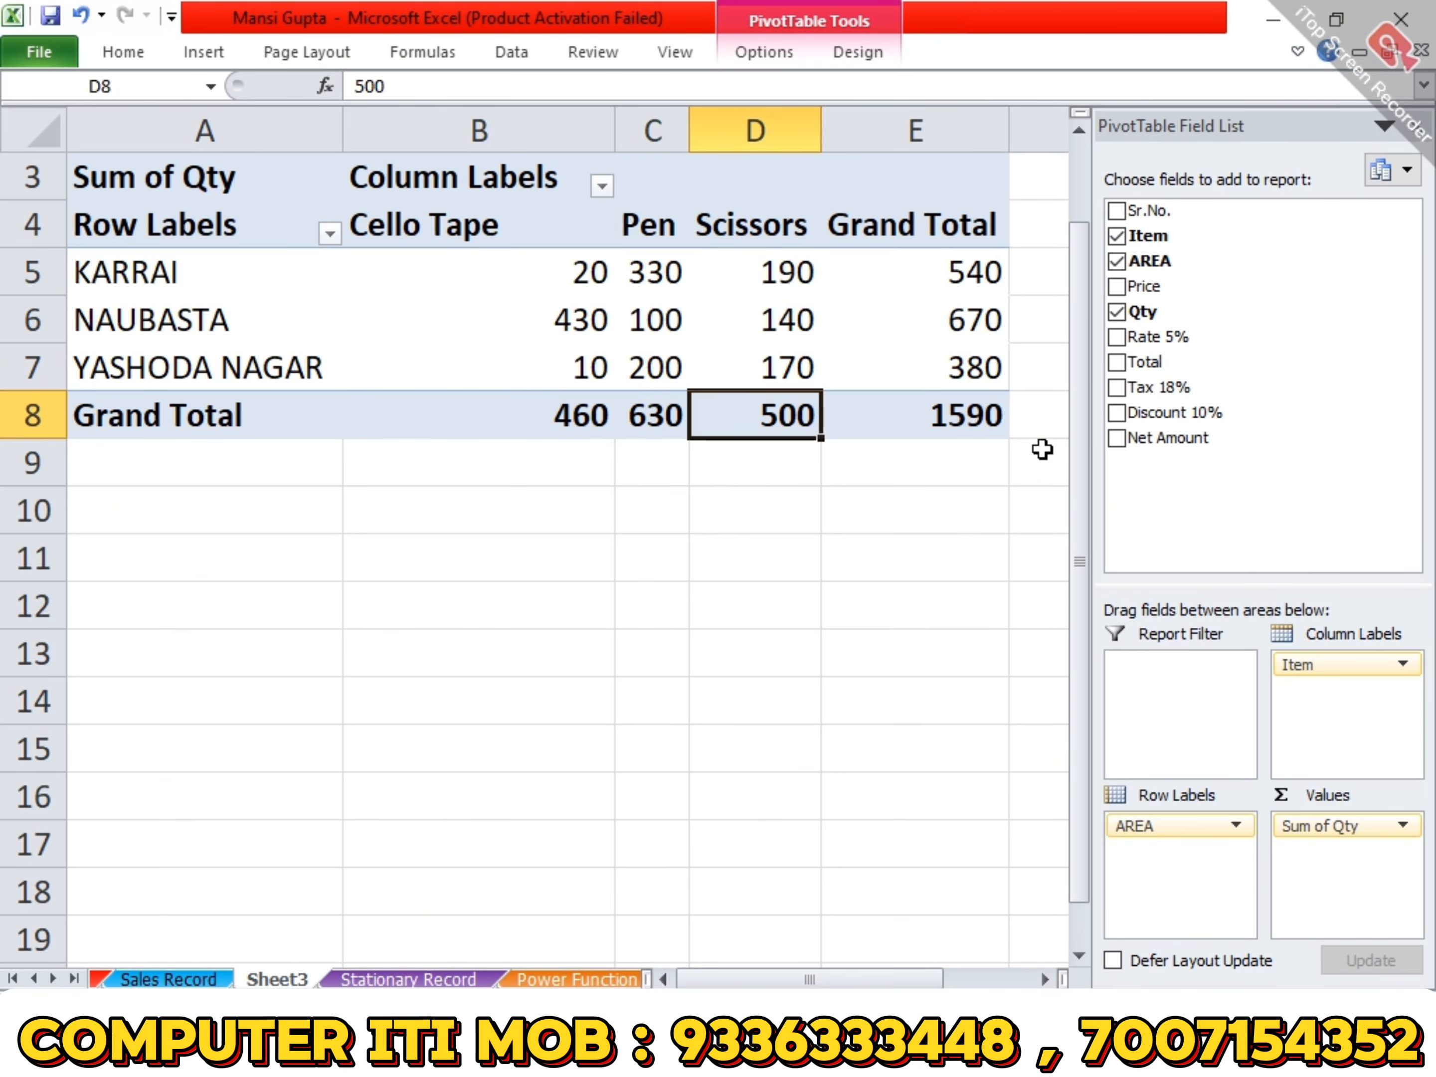
- Examine the quantities of each item by area and follow them across to the Grand Total column
{"action": "key", "text": "Up"}
{"action": "key", "text": "Up"}
{"action": "key", "text": "Up"}
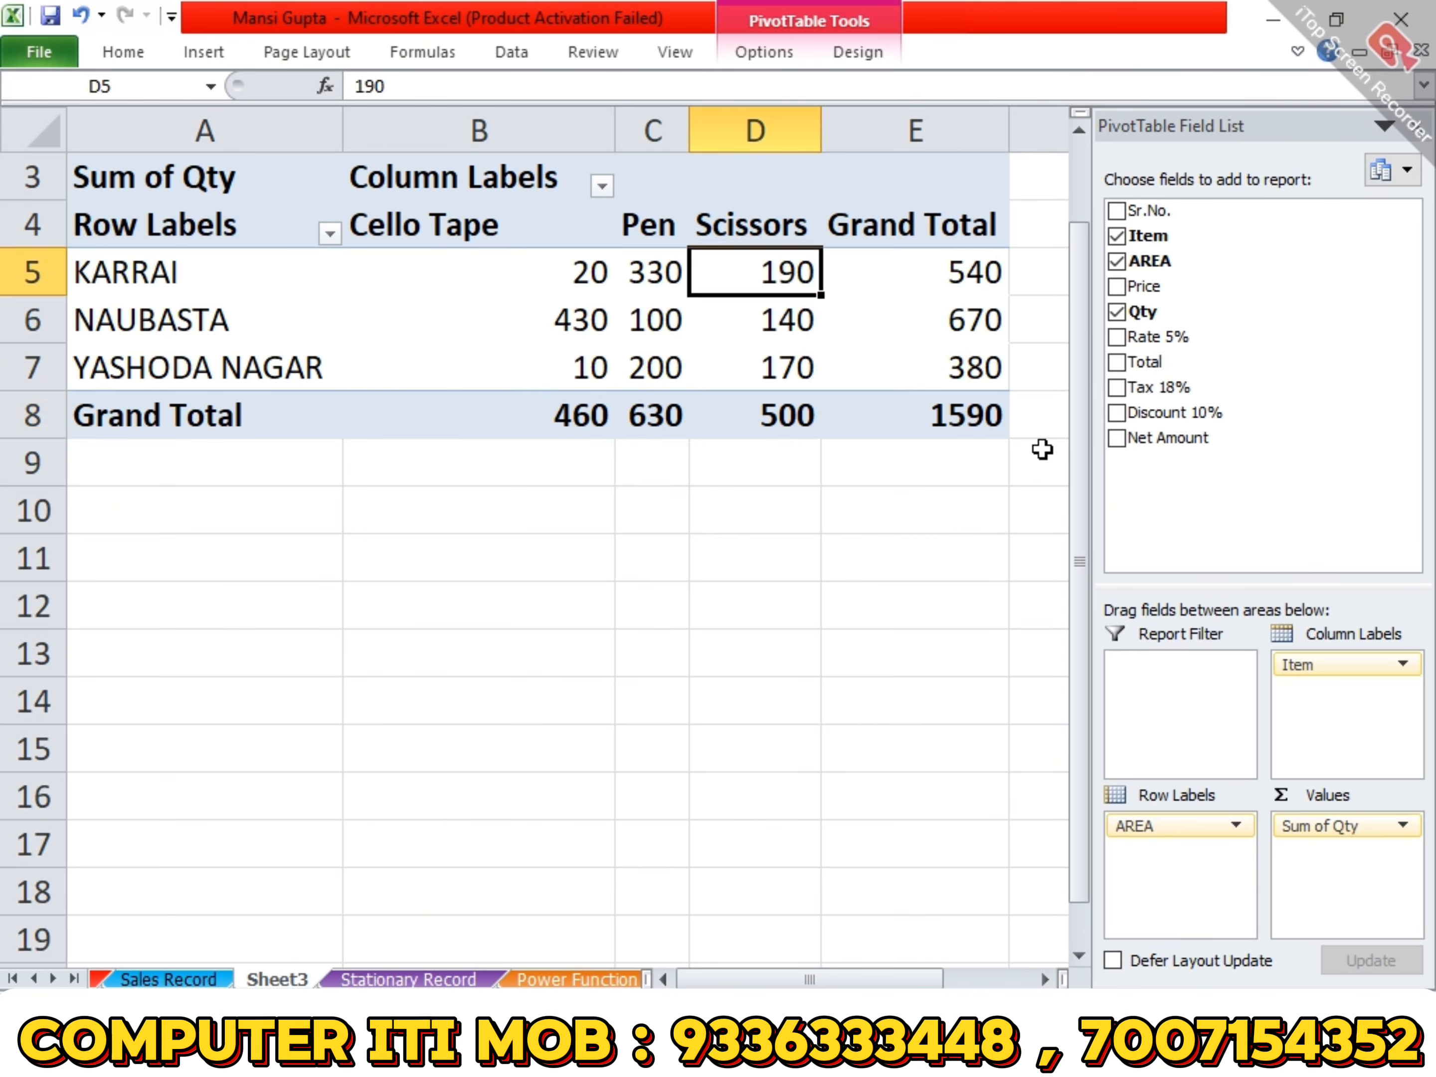
{"action": "key", "text": "Left"}
{"action": "key", "text": "Left"}
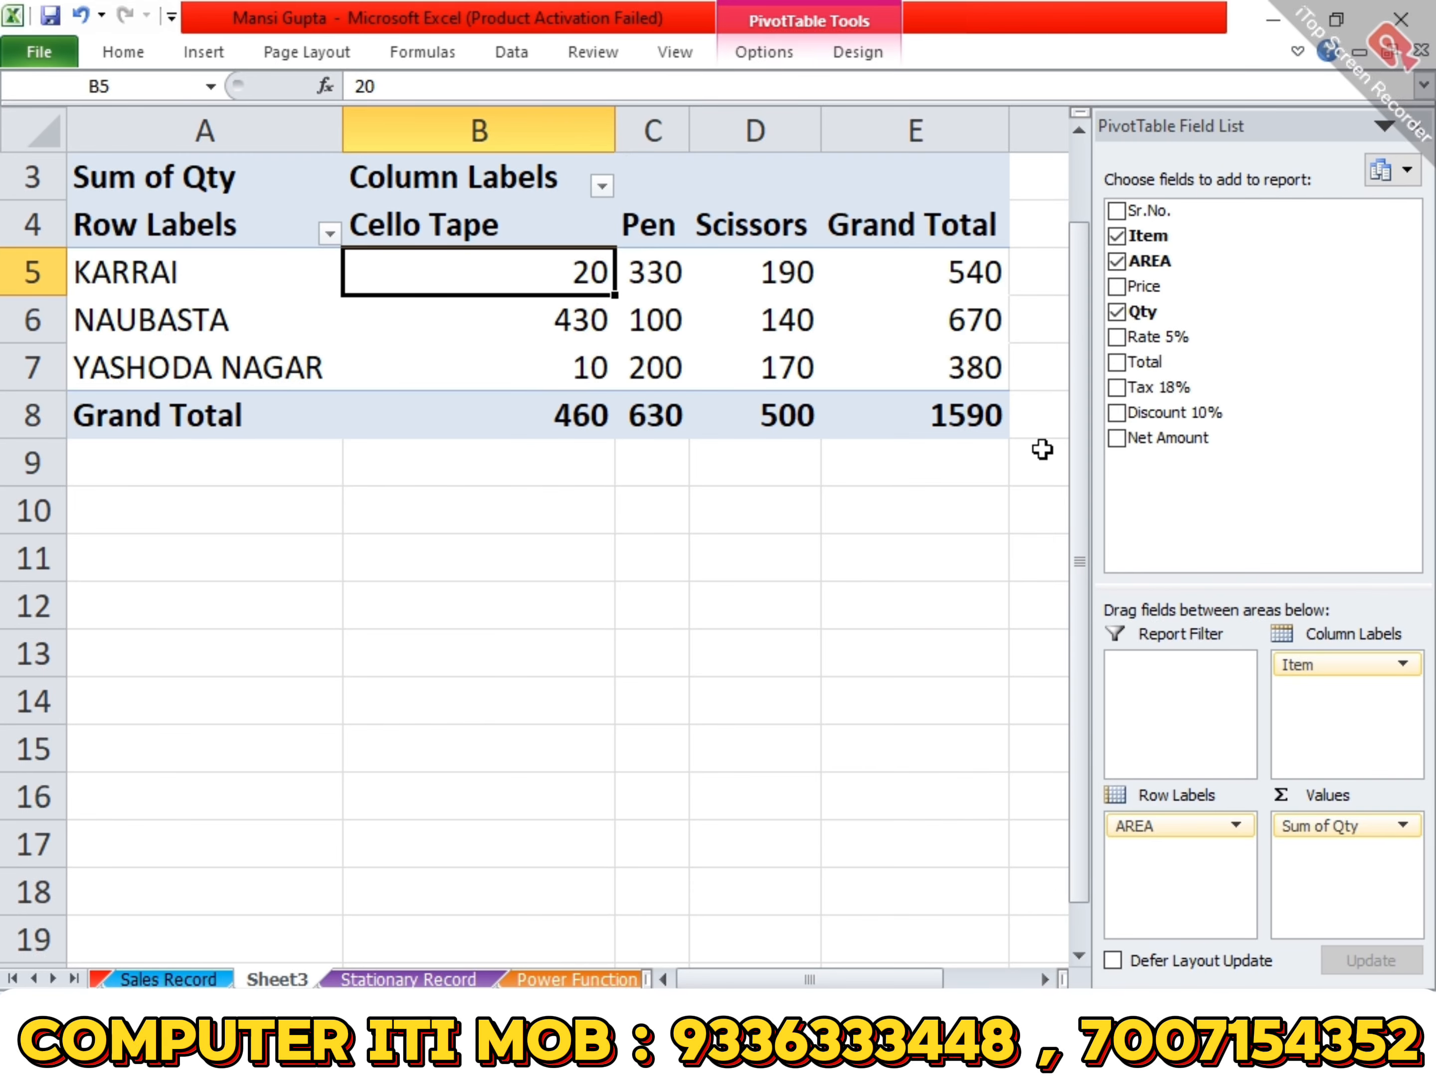
{"action": "key", "text": "Down"}
{"action": "key", "text": "Down"}
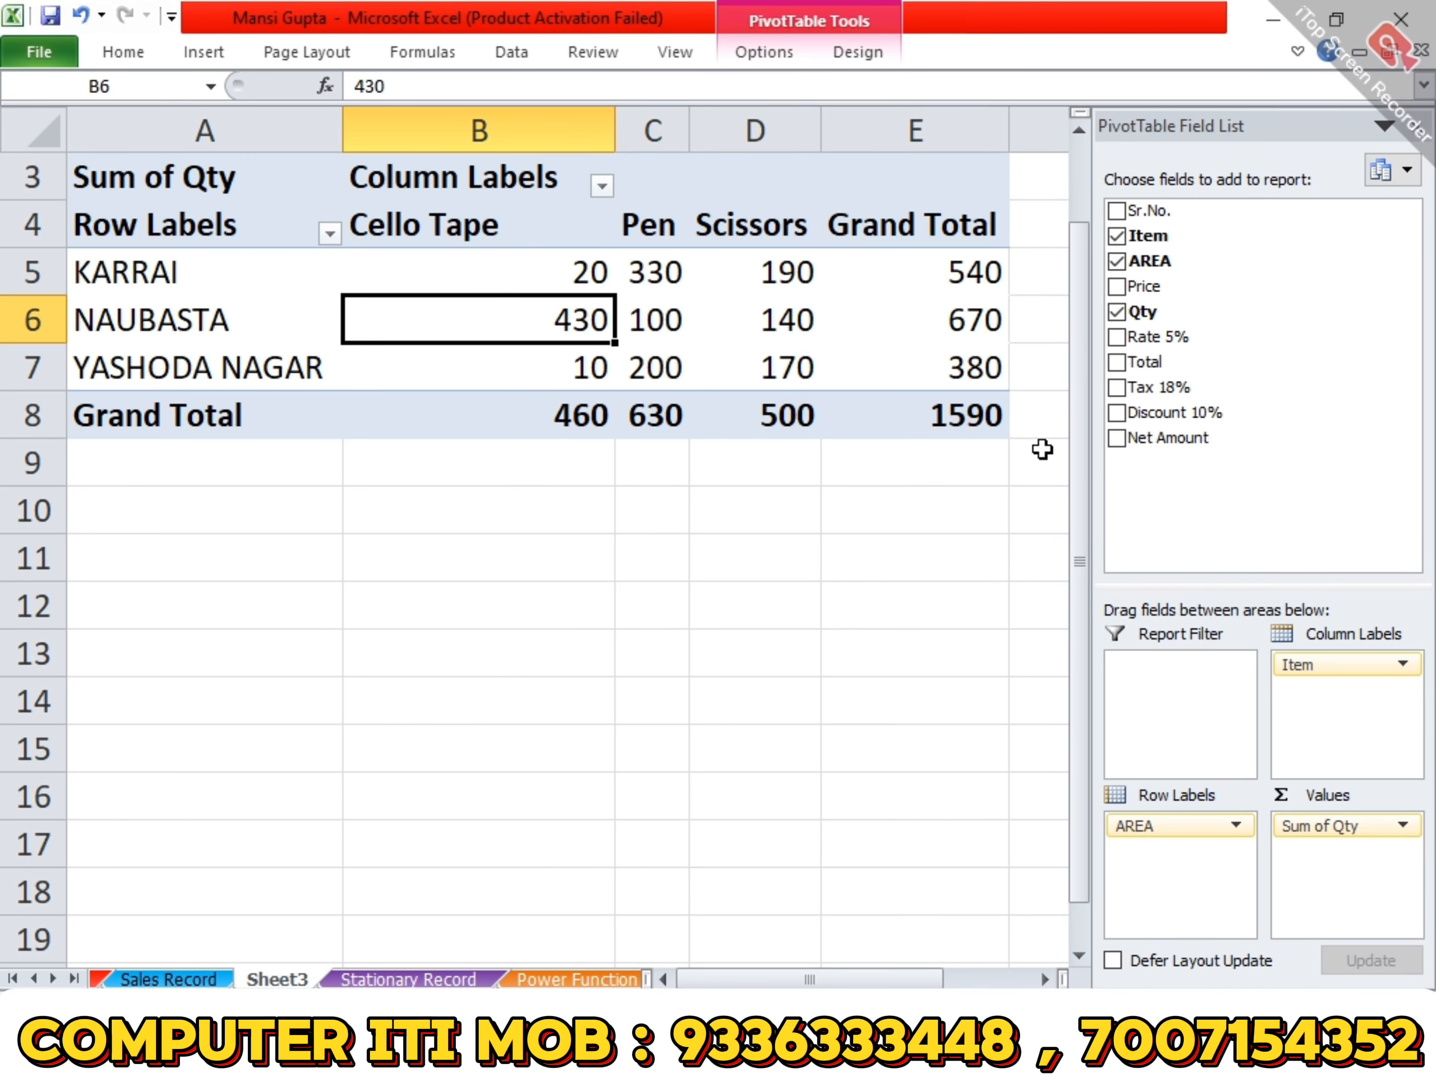
{"action": "key", "text": "Up"}
{"action": "key", "text": "Up"}
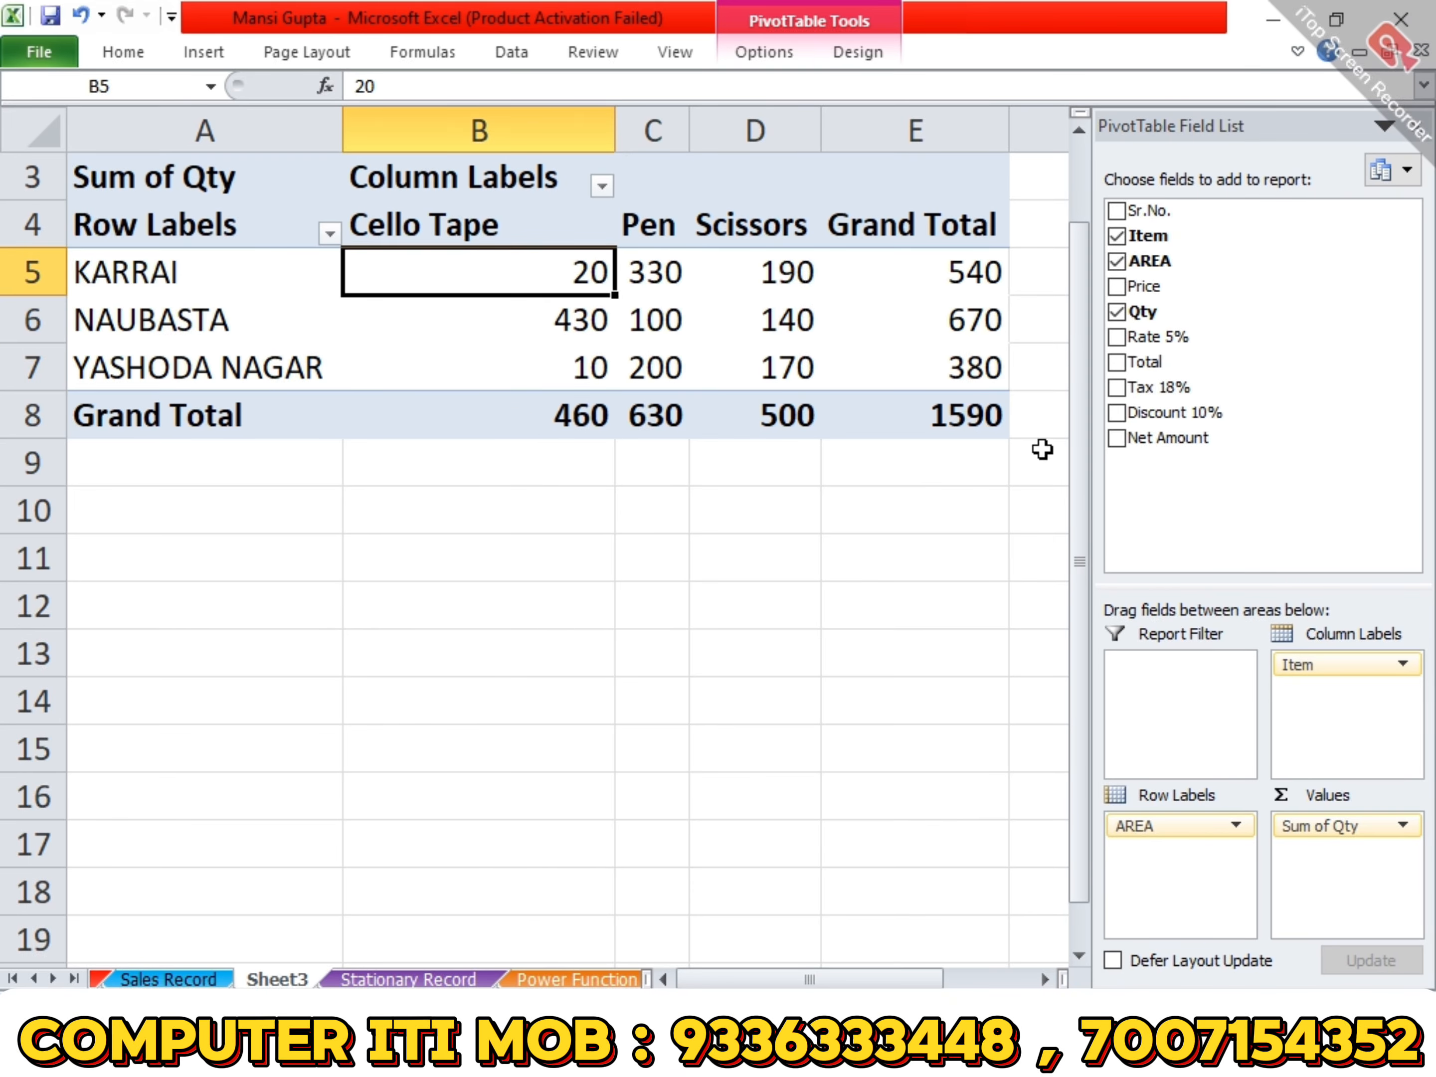
{"action": "key", "text": "Right"}
{"action": "key", "text": "Right"}
{"action": "key", "text": "Right"}
{"action": "key", "text": "Left"}
{"action": "key", "text": "Left"}
{"action": "key", "text": "Left"}
{"action": "key", "text": "Right"}
{"action": "key", "text": "Right"}
{"action": "key", "text": "Right"}
{"action": "key", "text": "Down"}
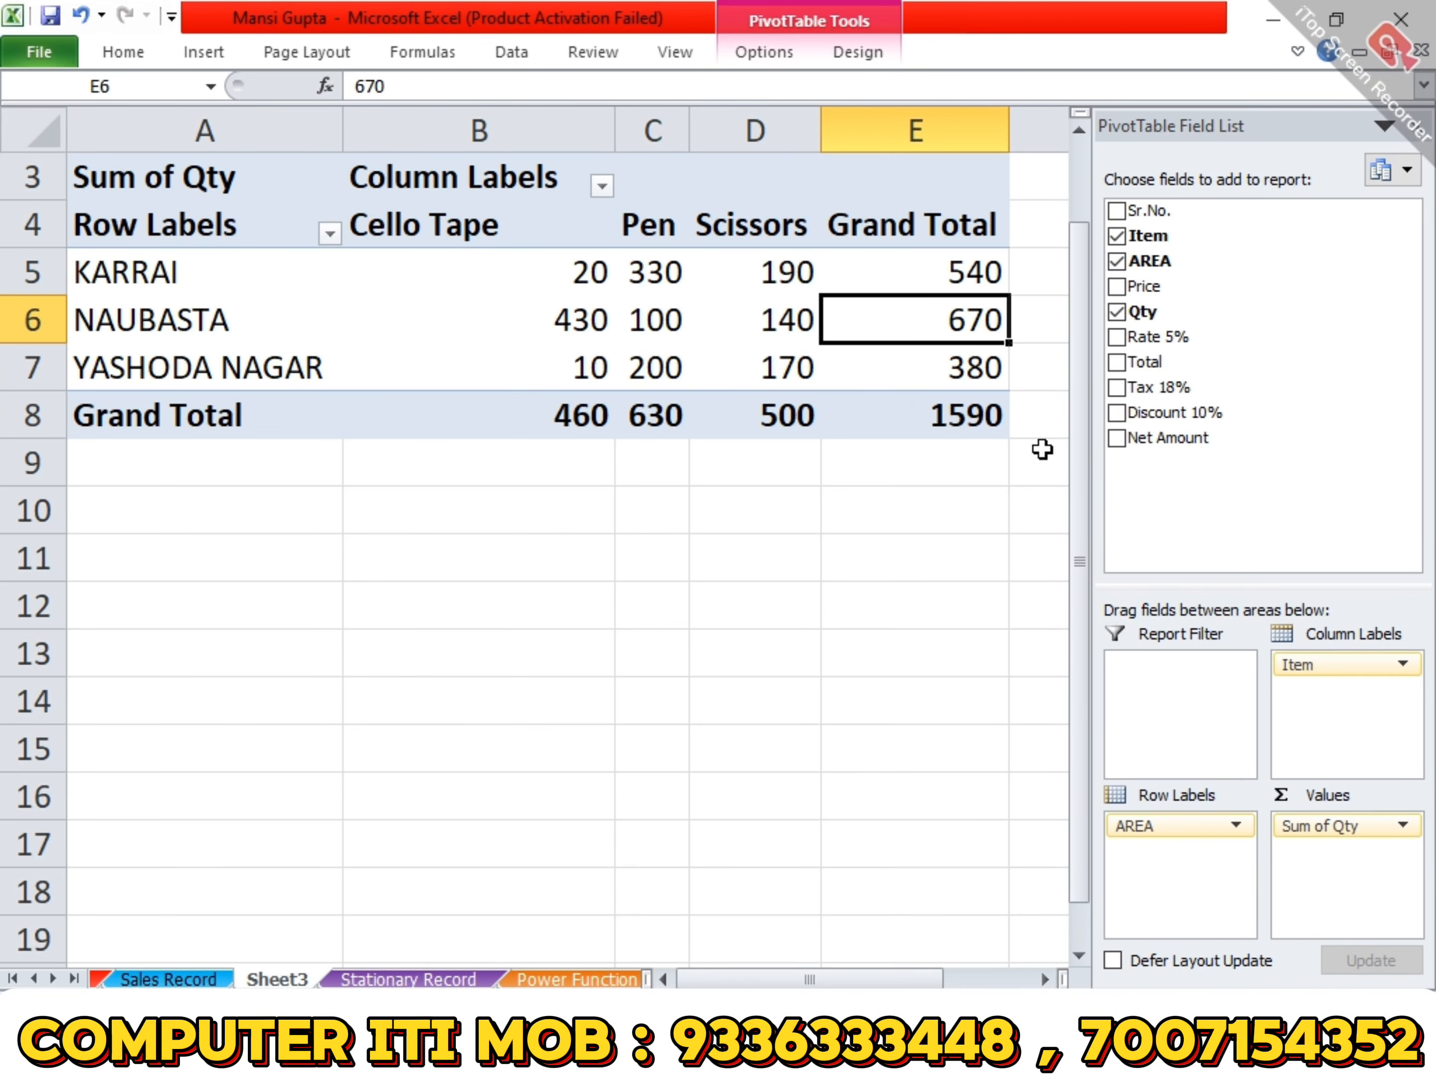
{"action": "key", "text": "Down"}
{"action": "key", "text": "Down"}
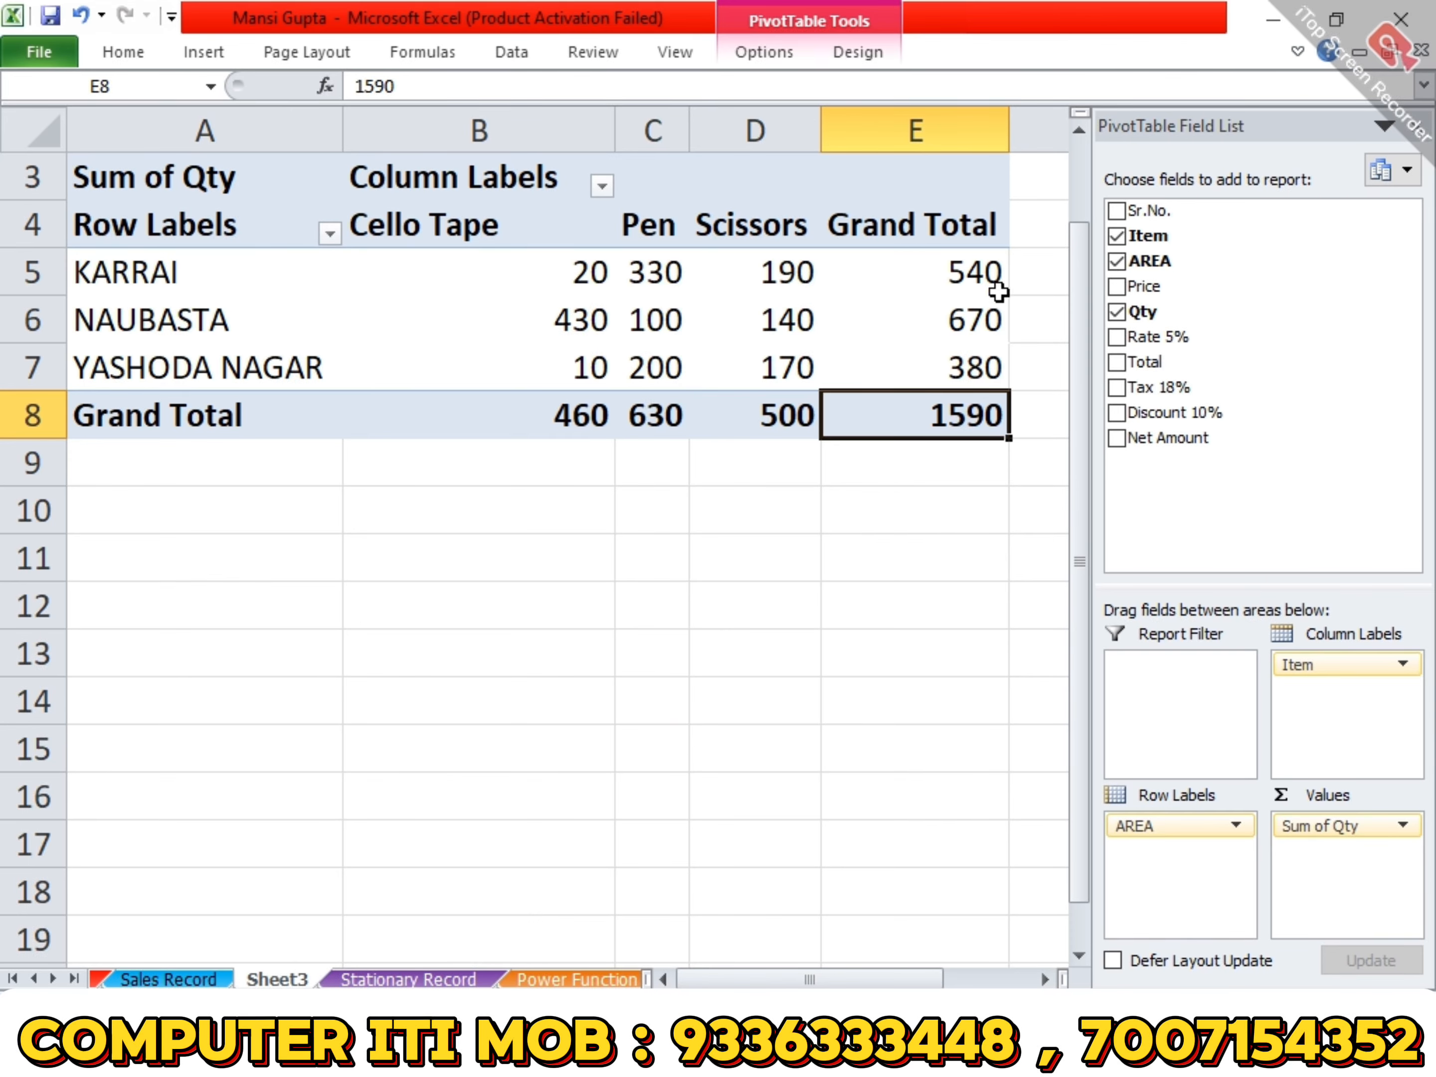
- Compare the area totals in E5:E7 with the item totals in the grand total row B8:E8
{"action": "left_click_drag", "start_coordinate": [992, 287], "coordinate": [996, 375]}
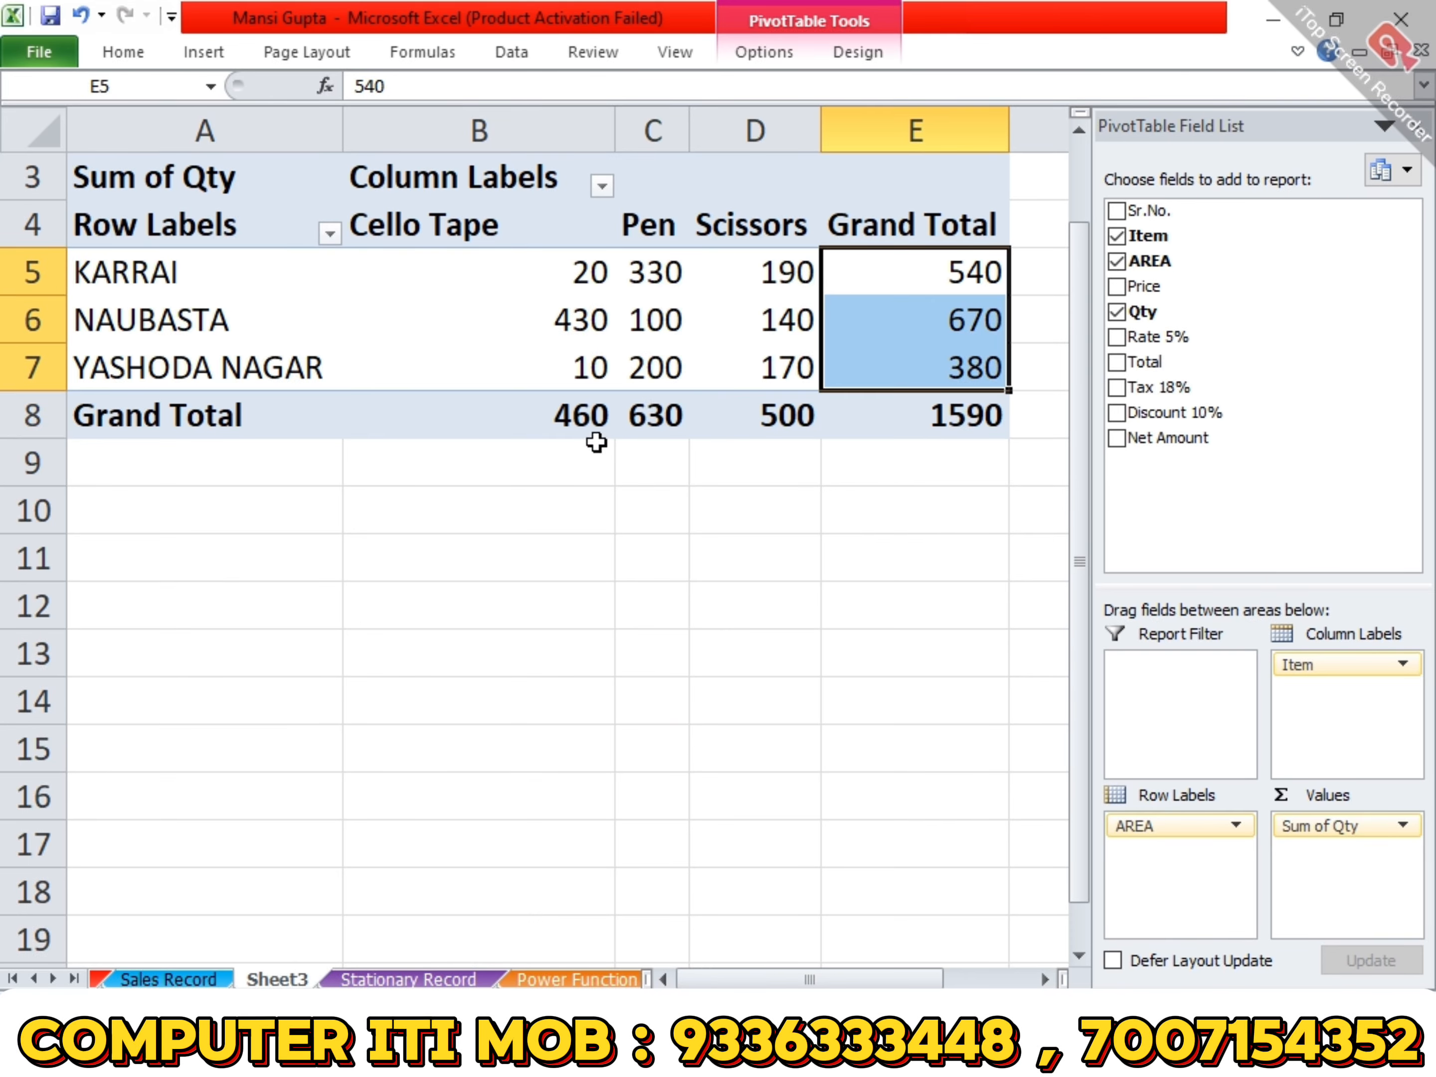
{"action": "left_click", "coordinate": [593, 420]}
{"action": "left_click_drag", "start_coordinate": [593, 420], "coordinate": [848, 420]}
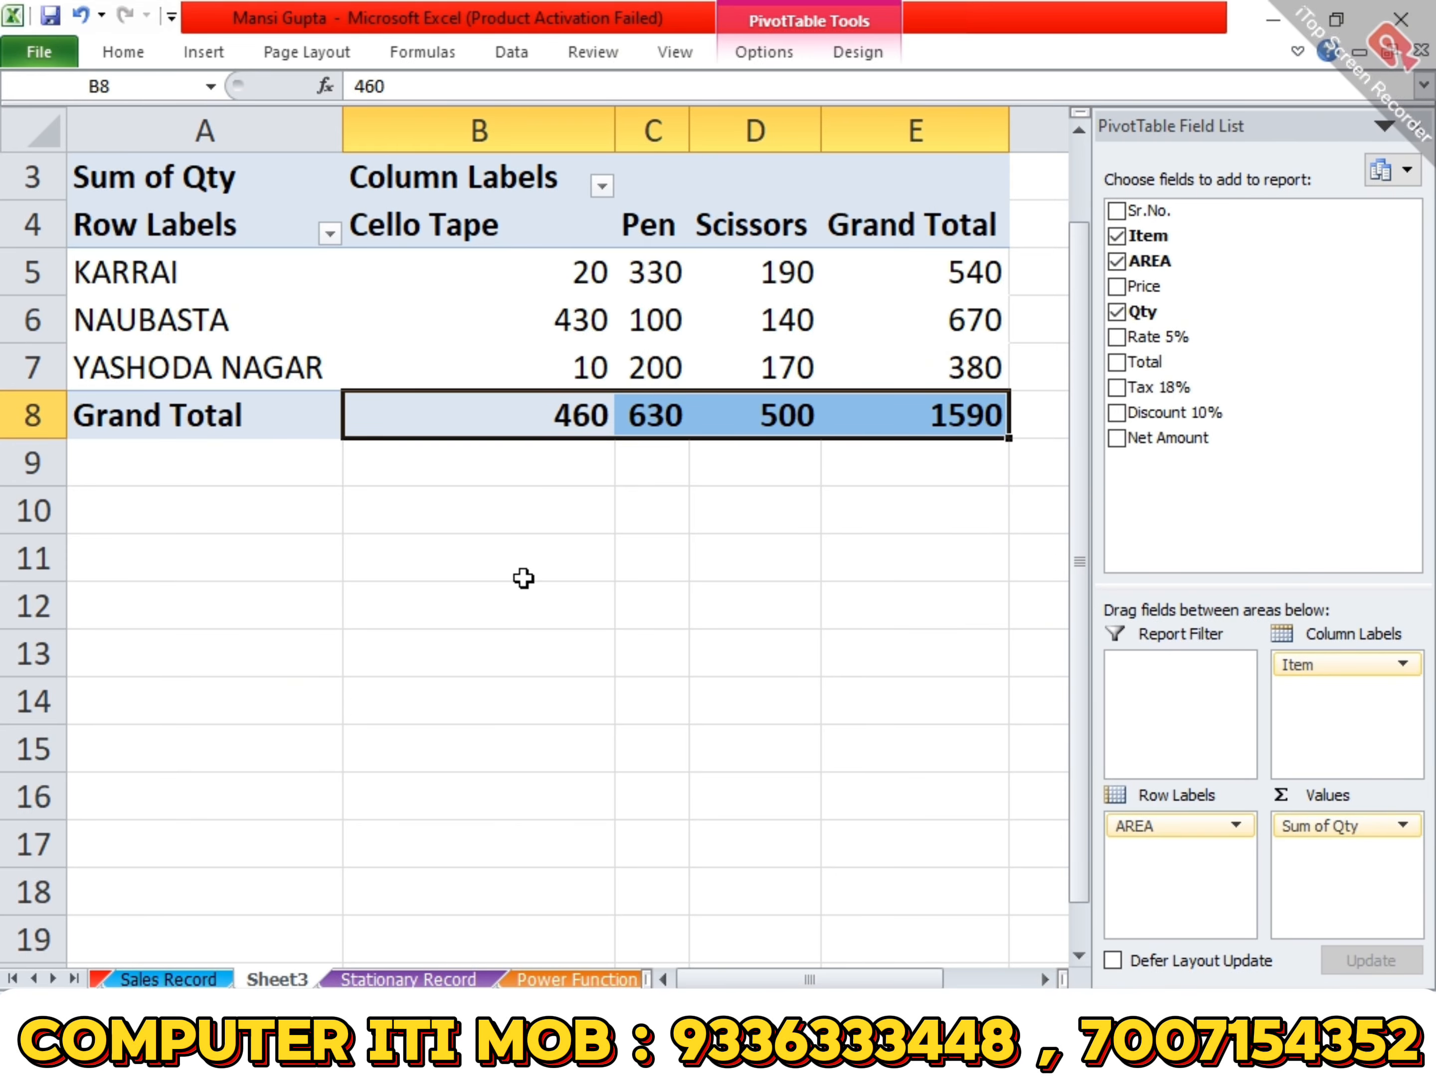
{"action": "left_click", "coordinate": [512, 564]}
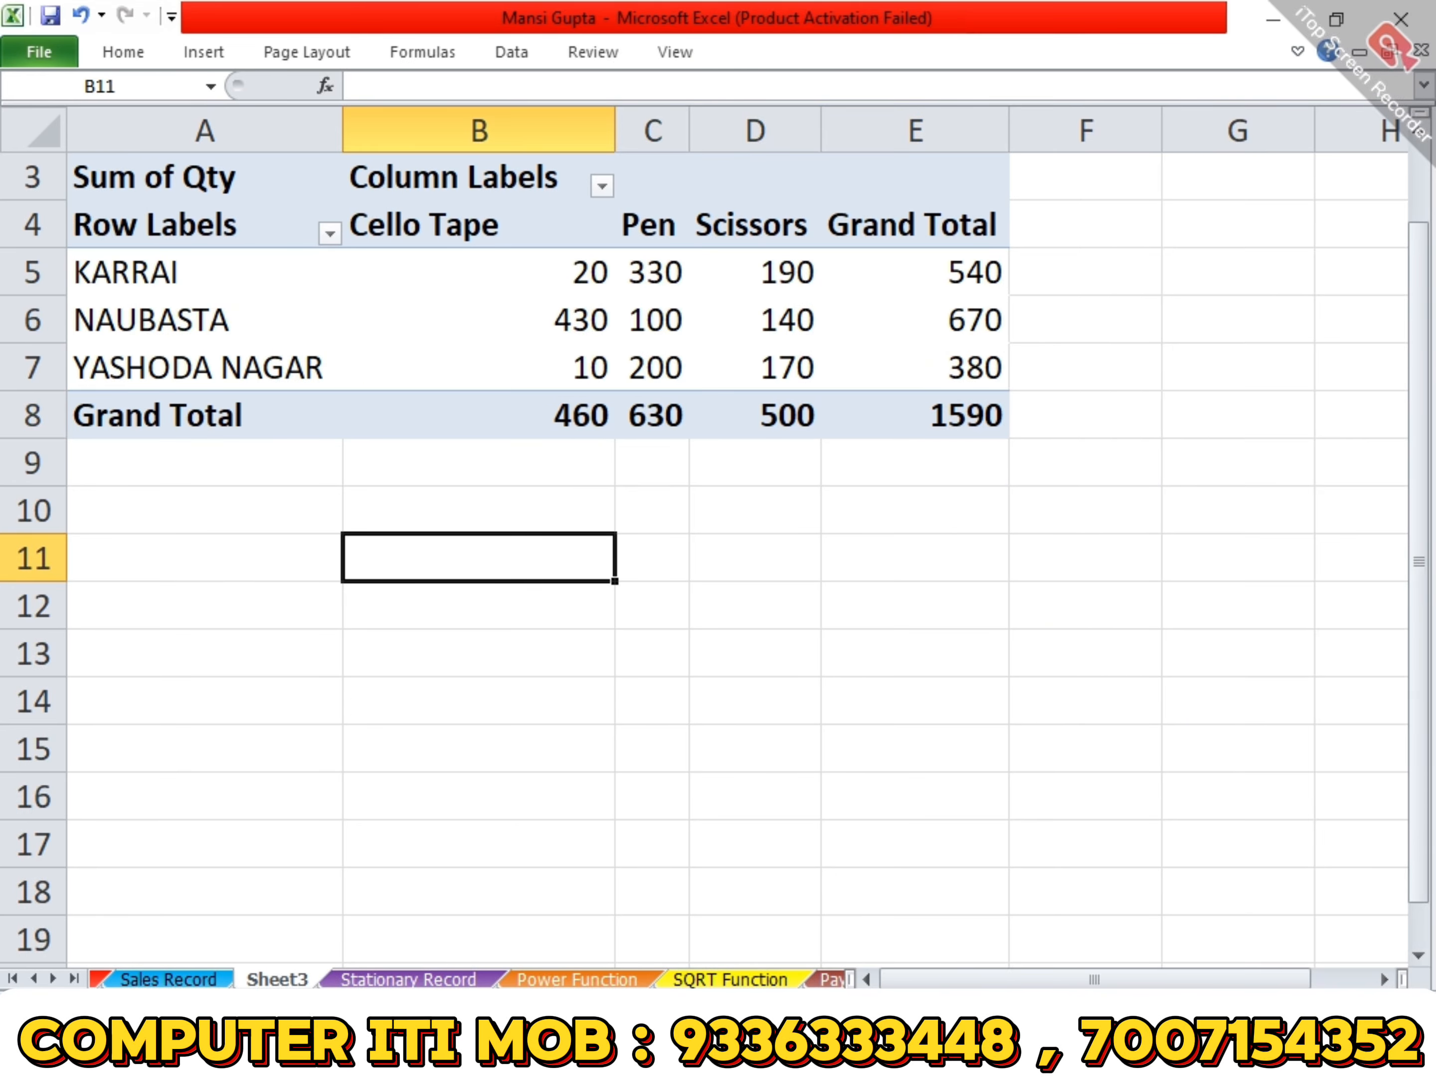
{"action": "left_click", "coordinate": [1393, 1005]}
{"action": "left_click", "coordinate": [1393, 1005]}
{"action": "left_click", "coordinate": [1393, 1005]}
{"action": "left_click", "coordinate": [1393, 1005]}
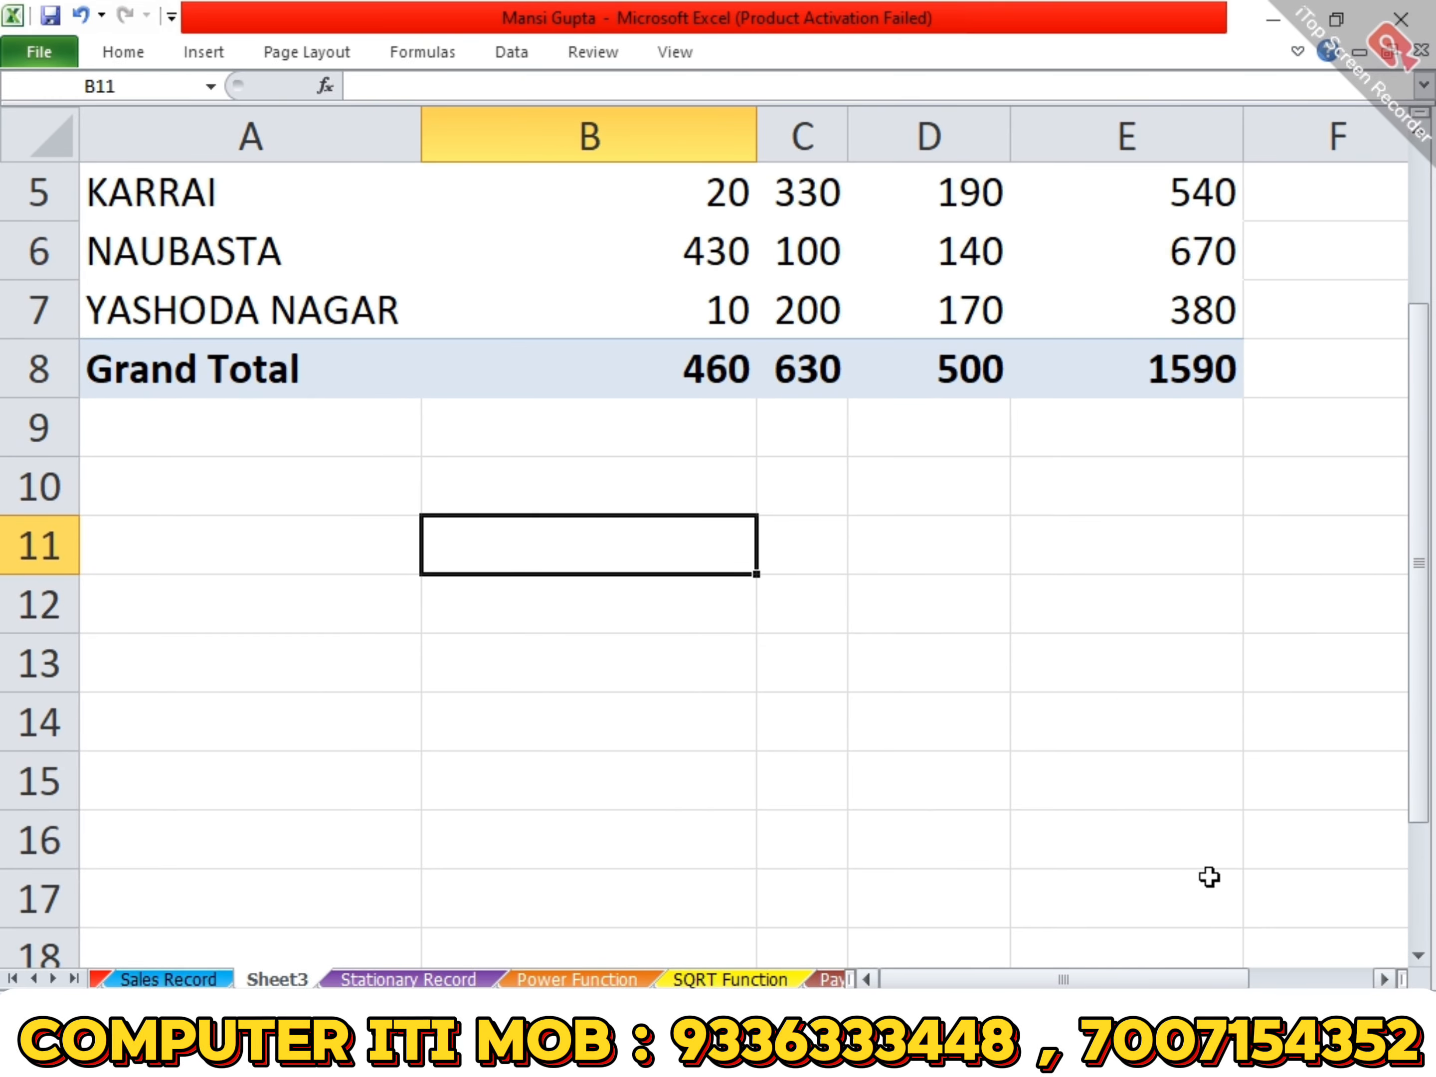
{"action": "scroll", "coordinate": [1208, 875], "scroll_direction": "up", "scroll_amount": 2}
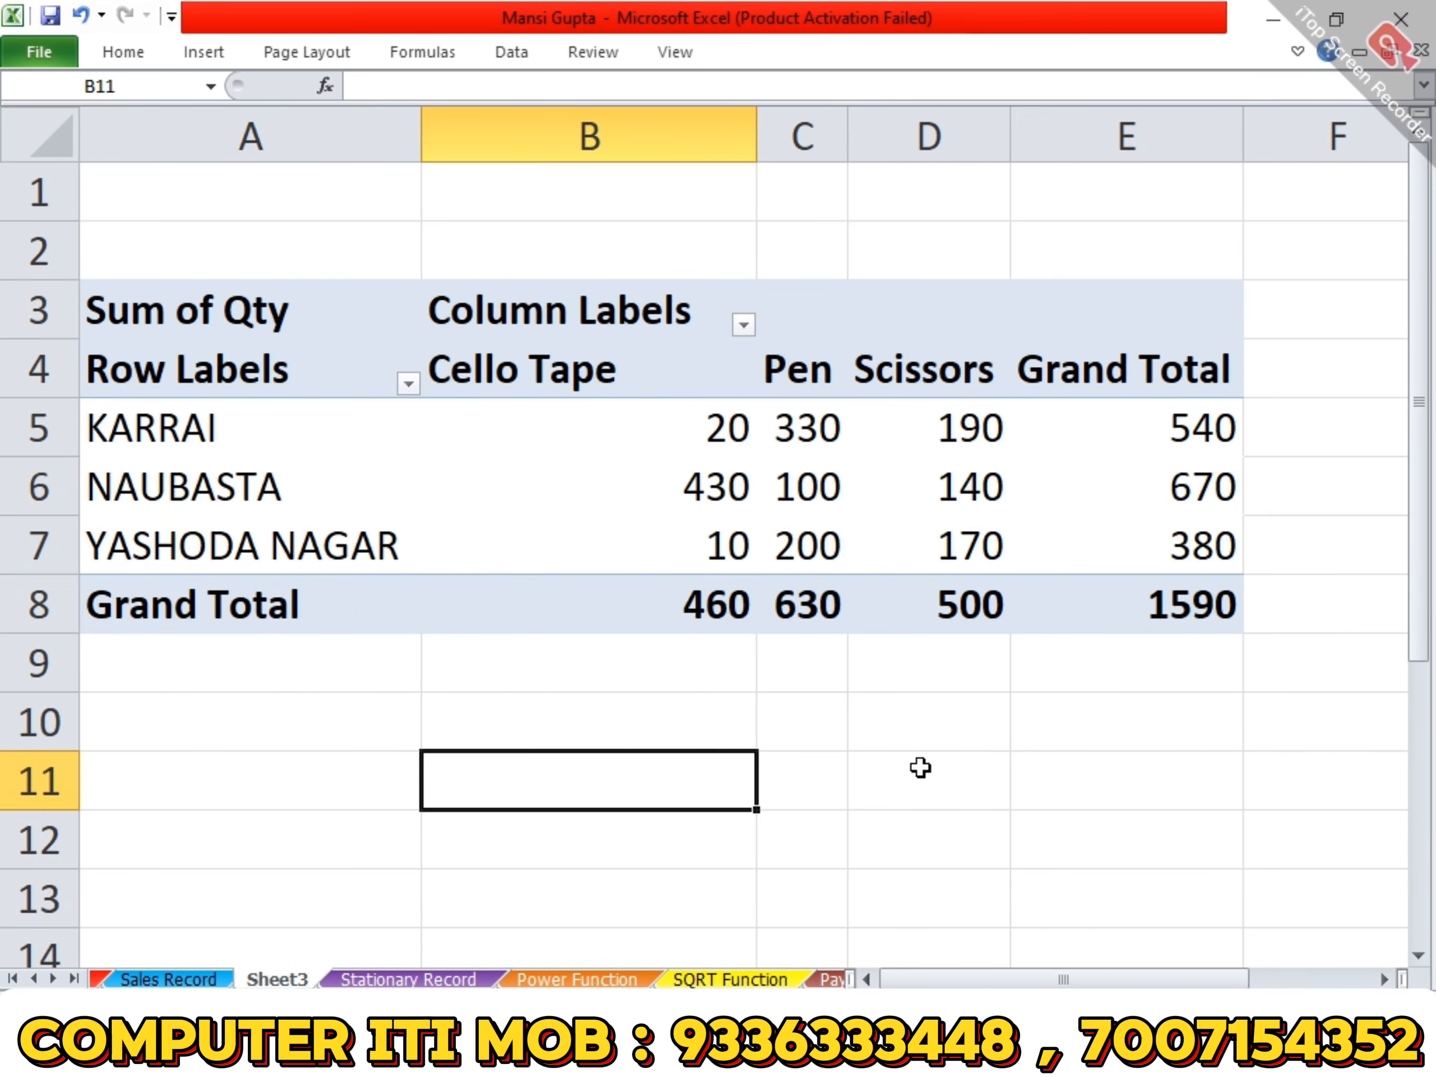
- Narrow columns A and B of the pivot table so the whole report takes less width
{"action": "left_click", "coordinate": [690, 486]}
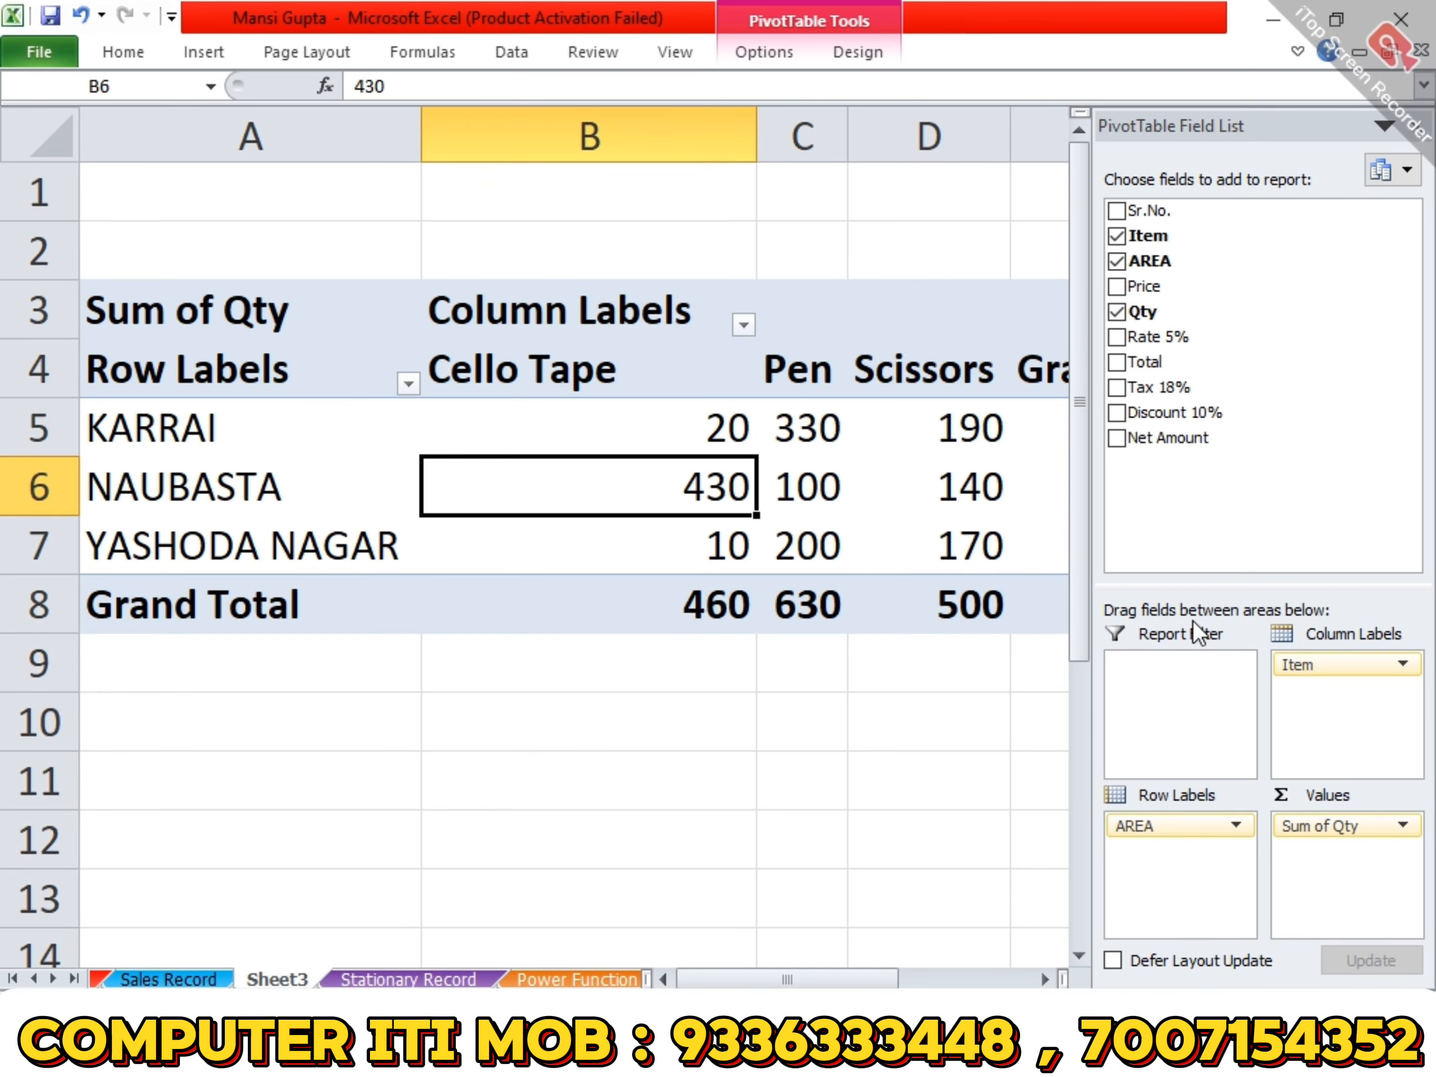
{"action": "left_click_drag", "start_coordinate": [756, 146], "coordinate": [675, 151]}
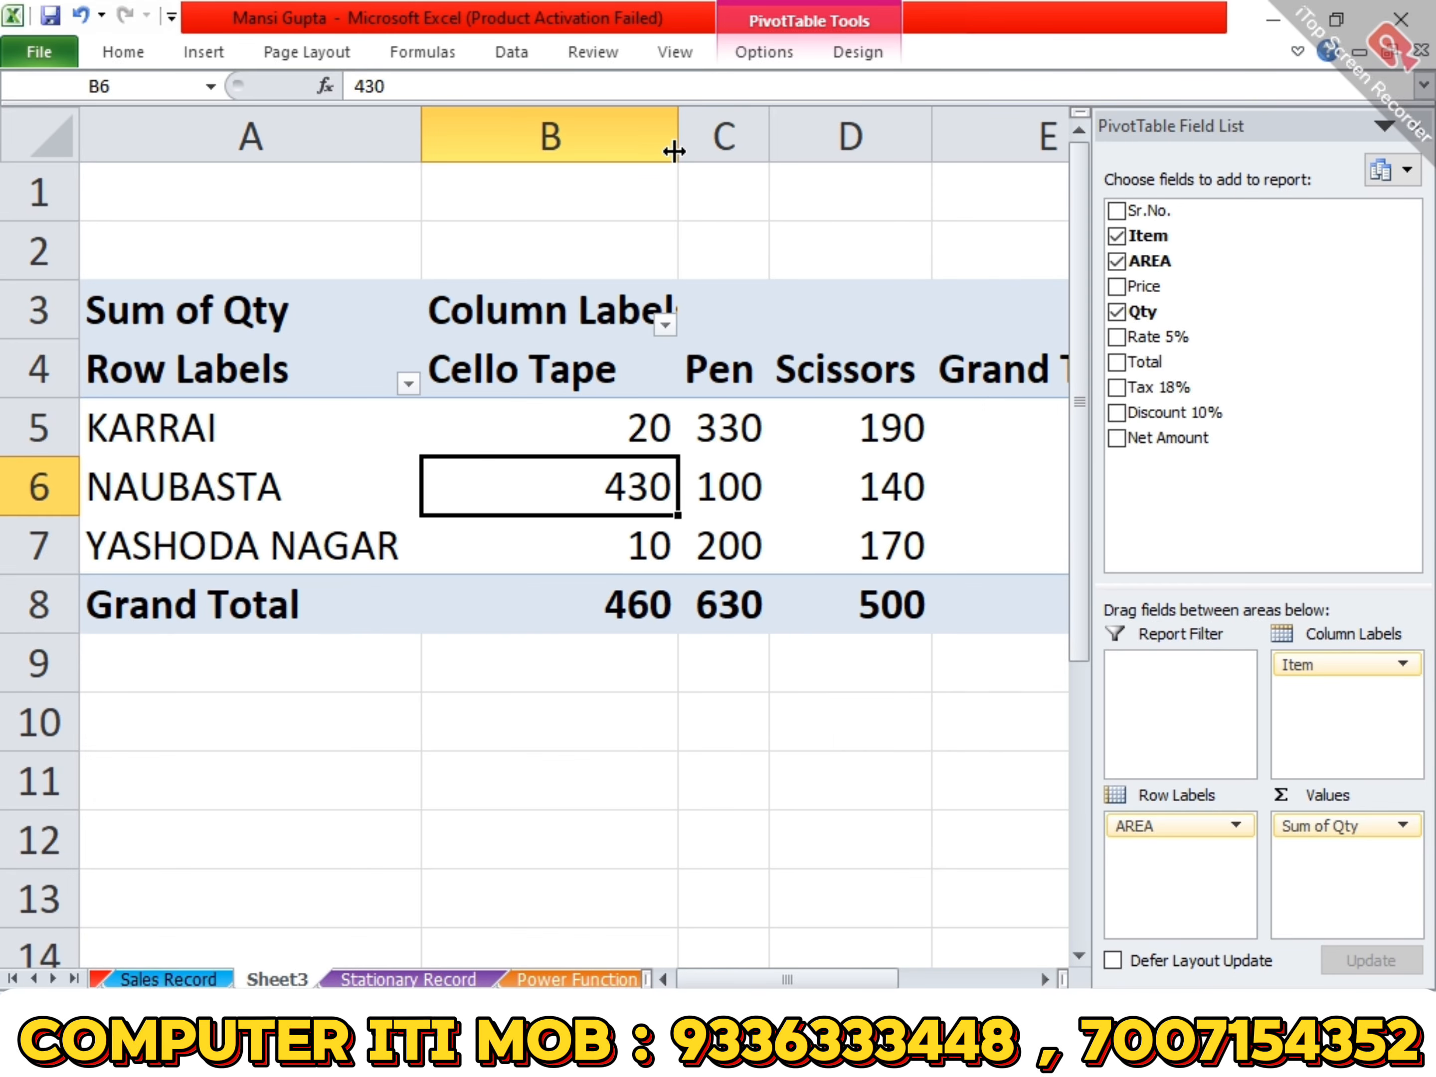
{"action": "left_click", "coordinate": [945, 217]}
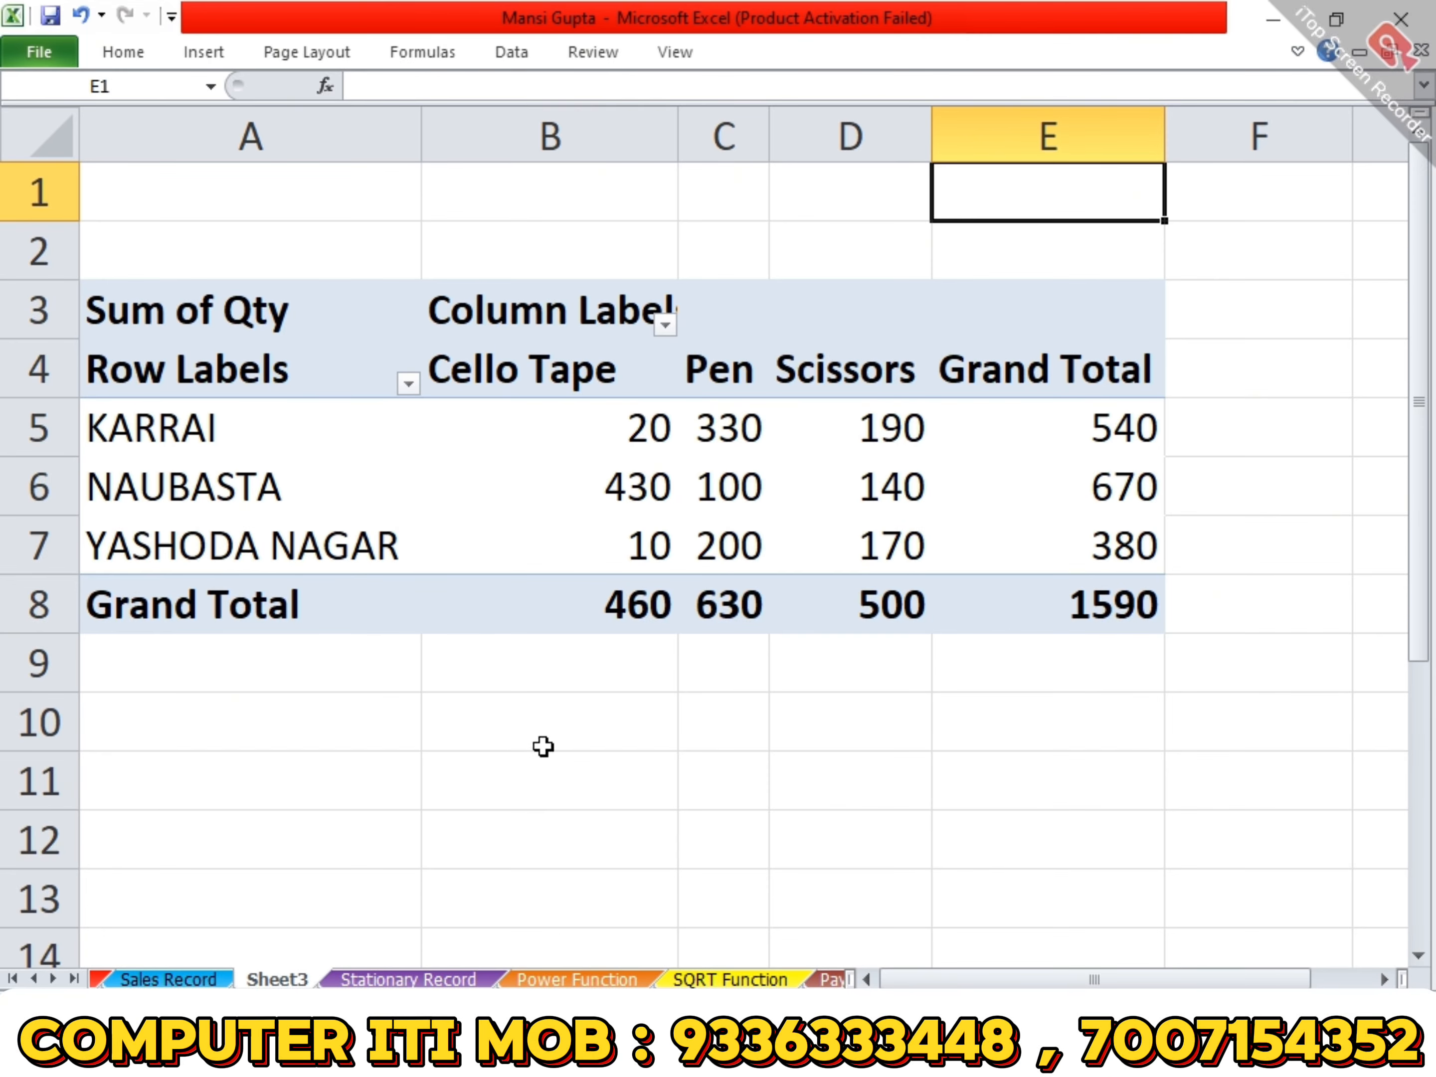
{"action": "left_click", "coordinate": [1025, 454]}
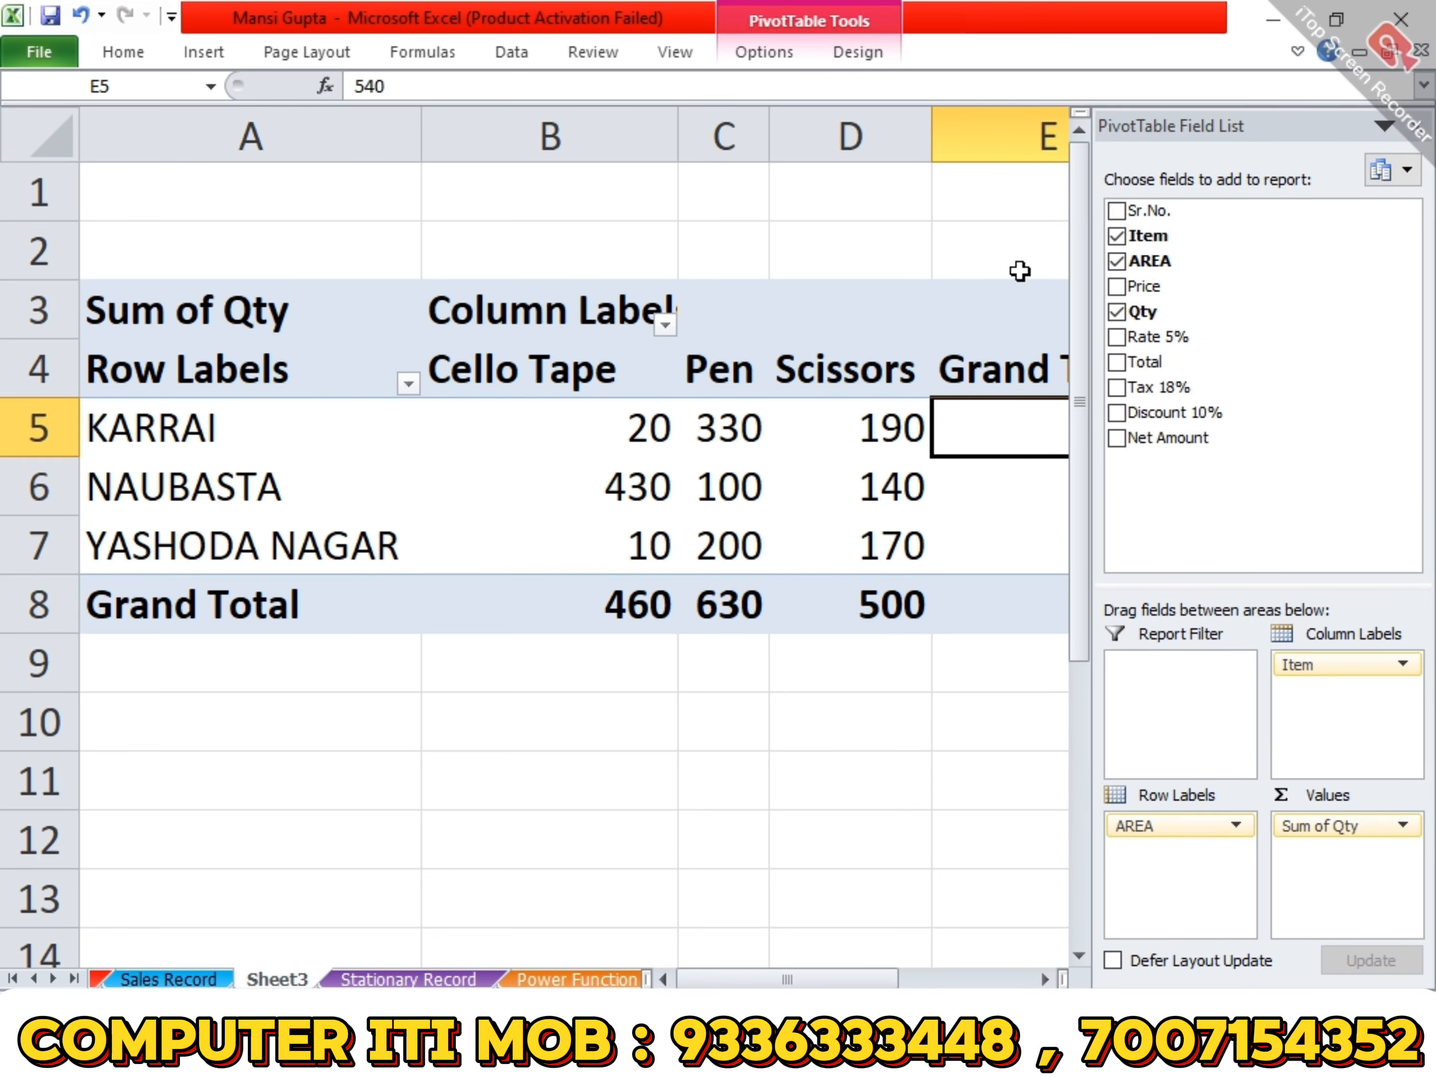
{"action": "left_click_drag", "start_coordinate": [420, 142], "coordinate": [379, 136]}
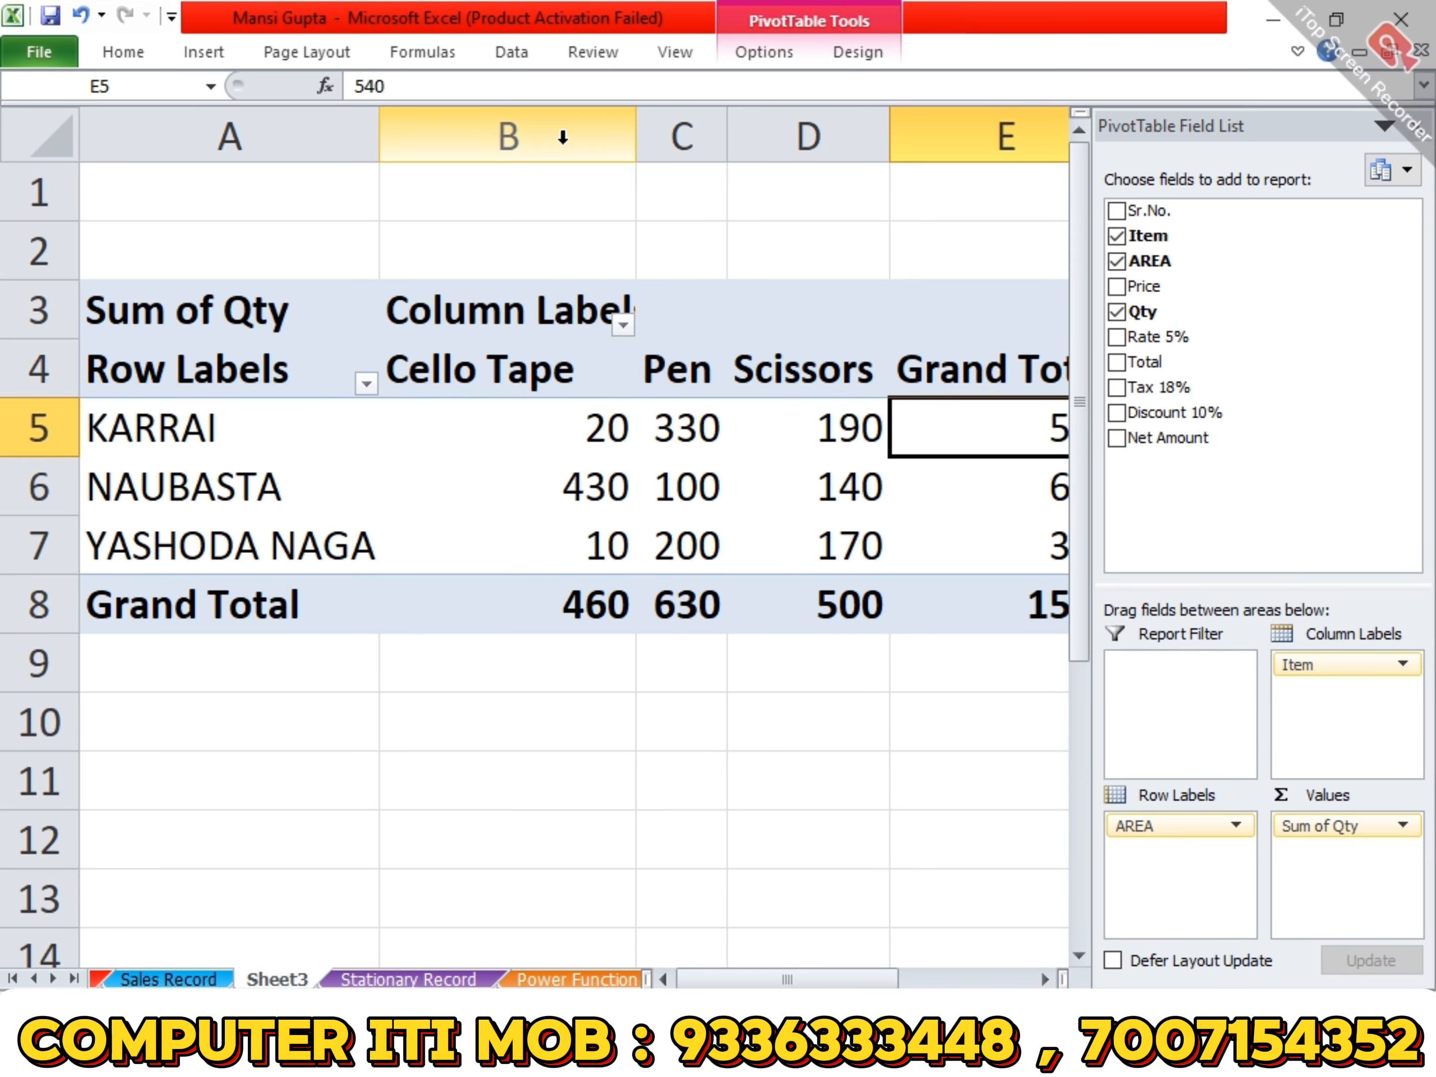
{"action": "left_click_drag", "start_coordinate": [625, 135], "coordinate": [536, 135]}
{"action": "left_click", "coordinate": [512, 801]}
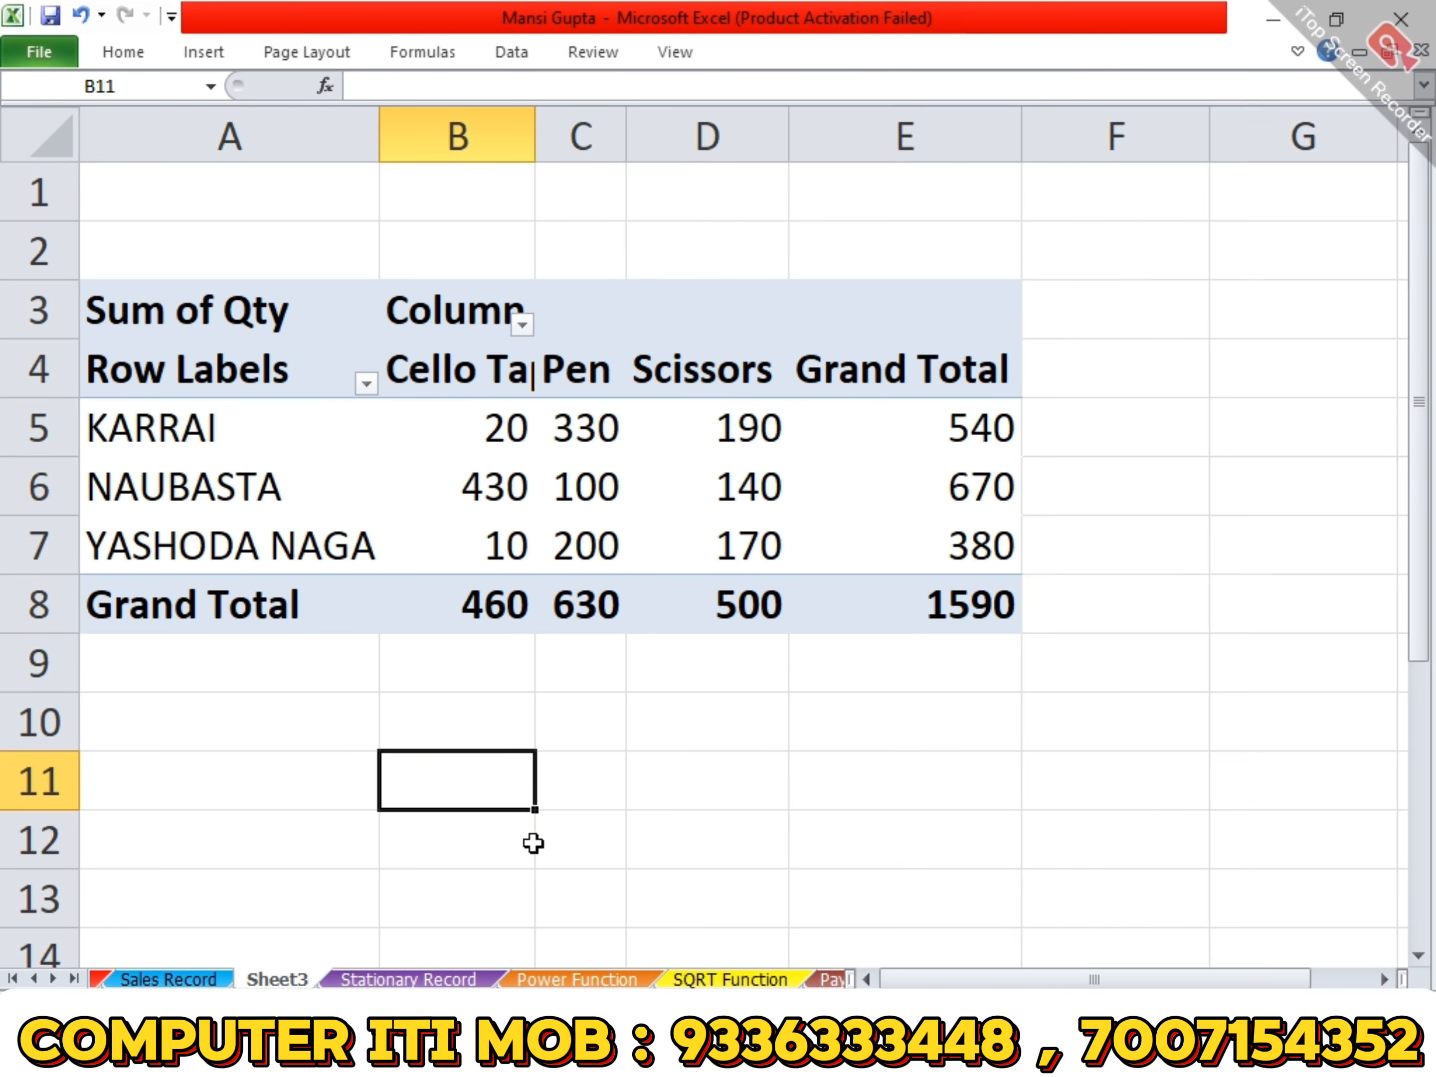
- View the Sales Record sheet and switch to the Trainee Success Record workbook to examine its trainee list below the StateRegNumber header
{"action": "left_click", "coordinate": [168, 979]}
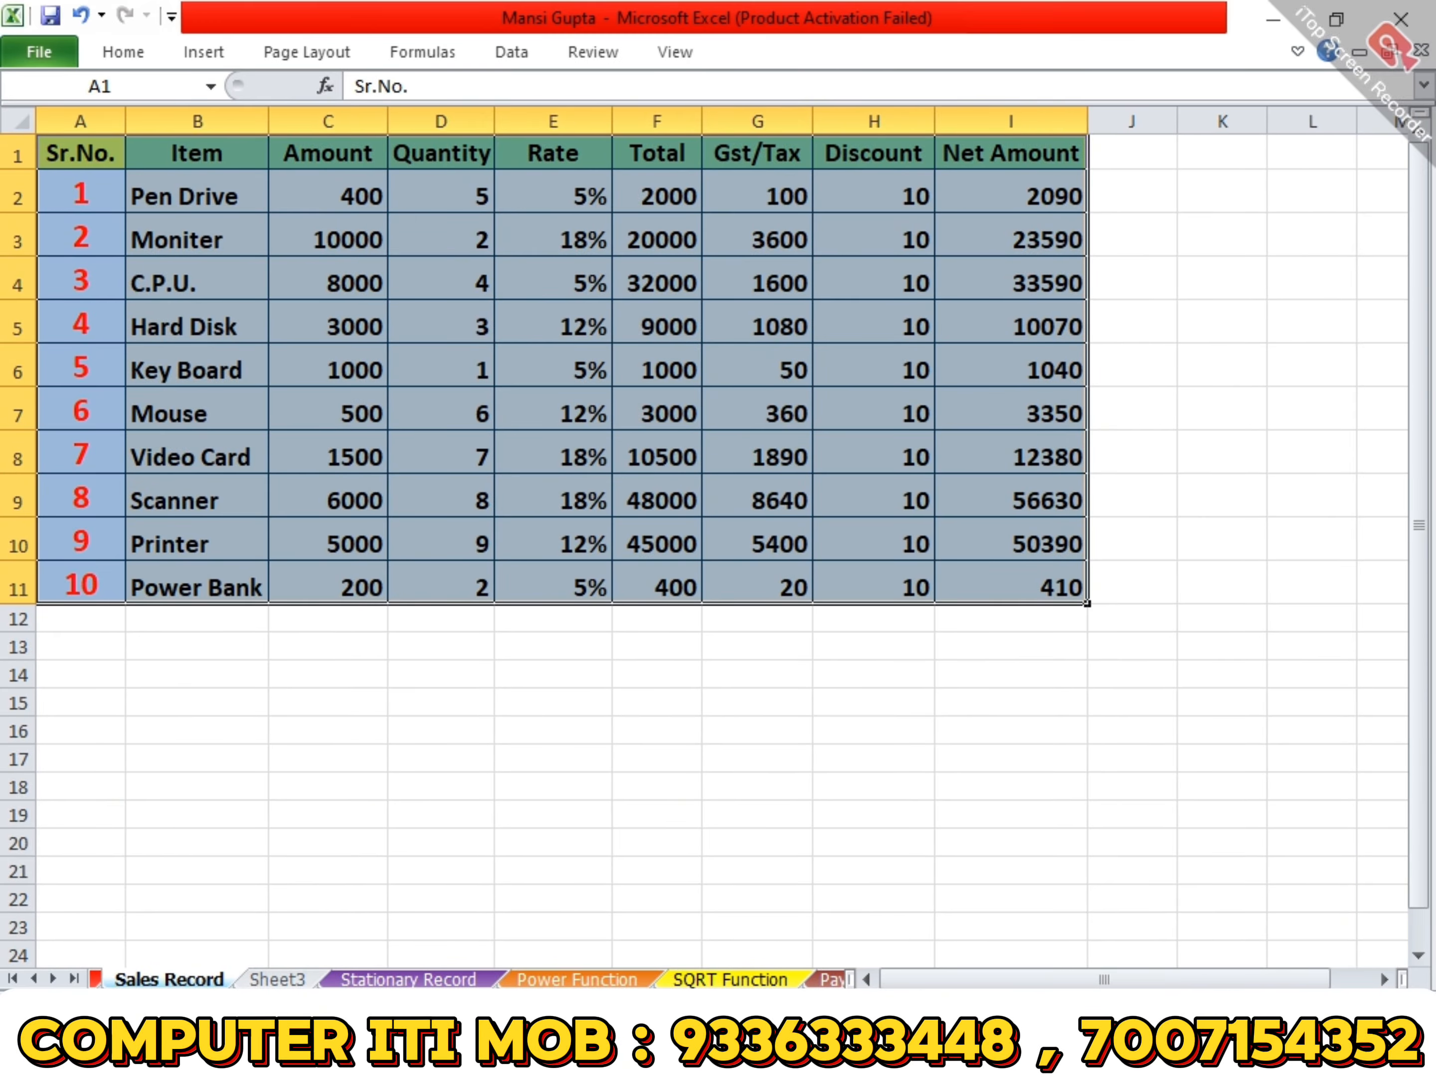
{"action": "left_click", "coordinate": [714, 1049]}
{"action": "left_click", "coordinate": [474, 786]}
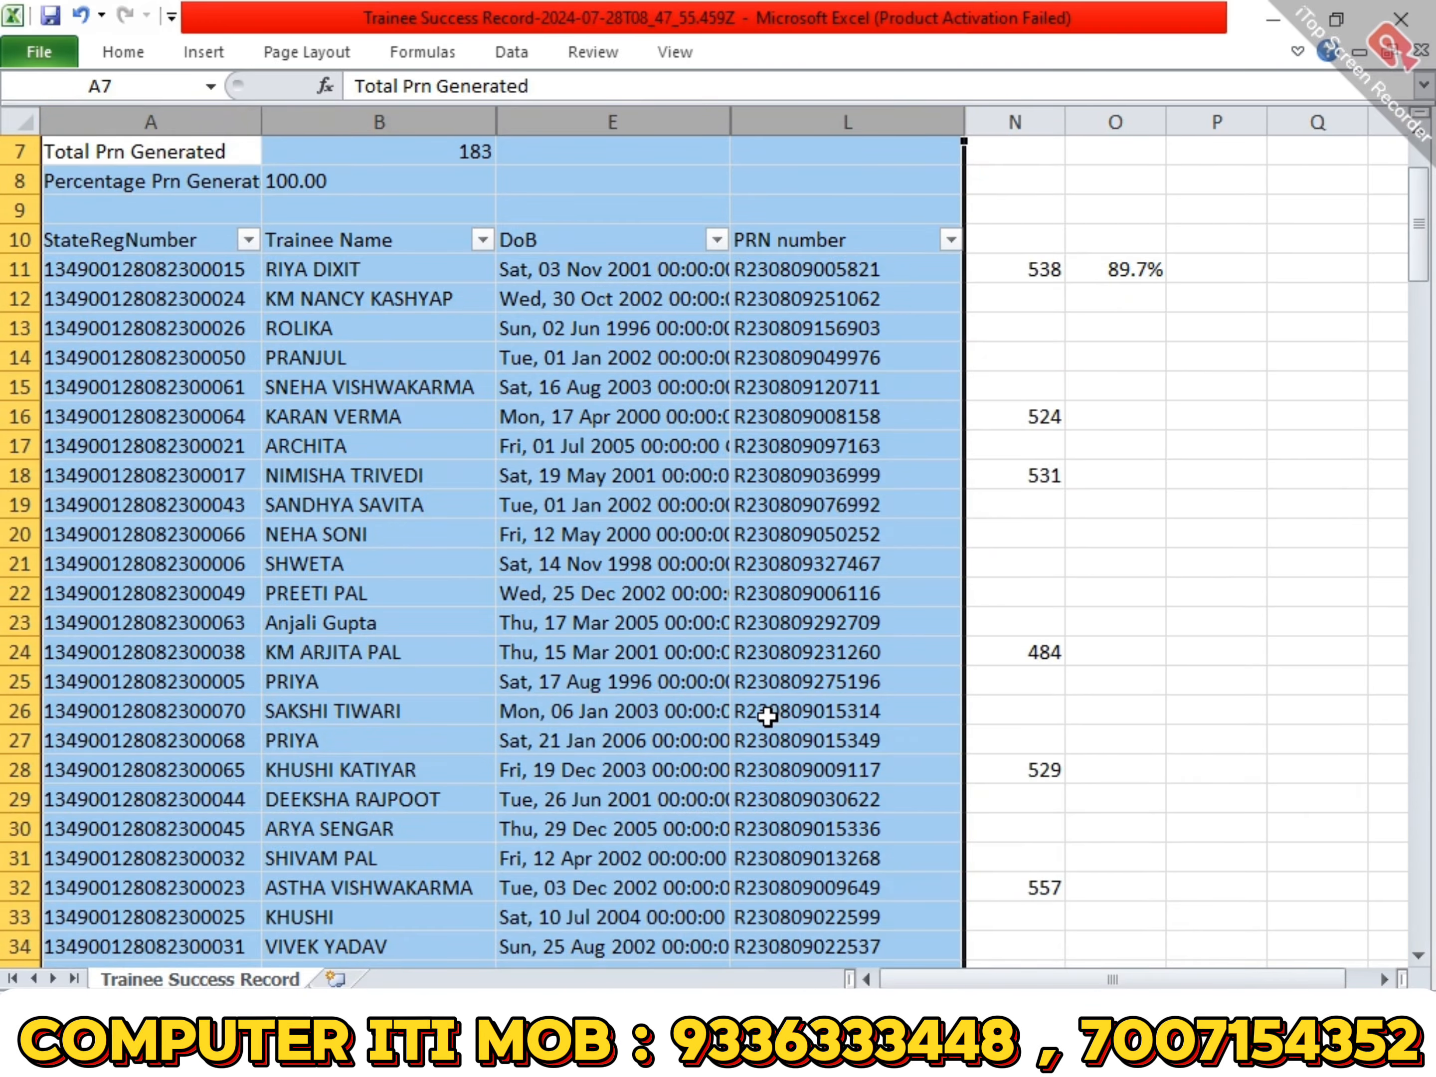
{"action": "left_click", "coordinate": [134, 332]}
{"action": "left_click", "coordinate": [121, 267]}
{"action": "left_click", "coordinate": [154, 243]}
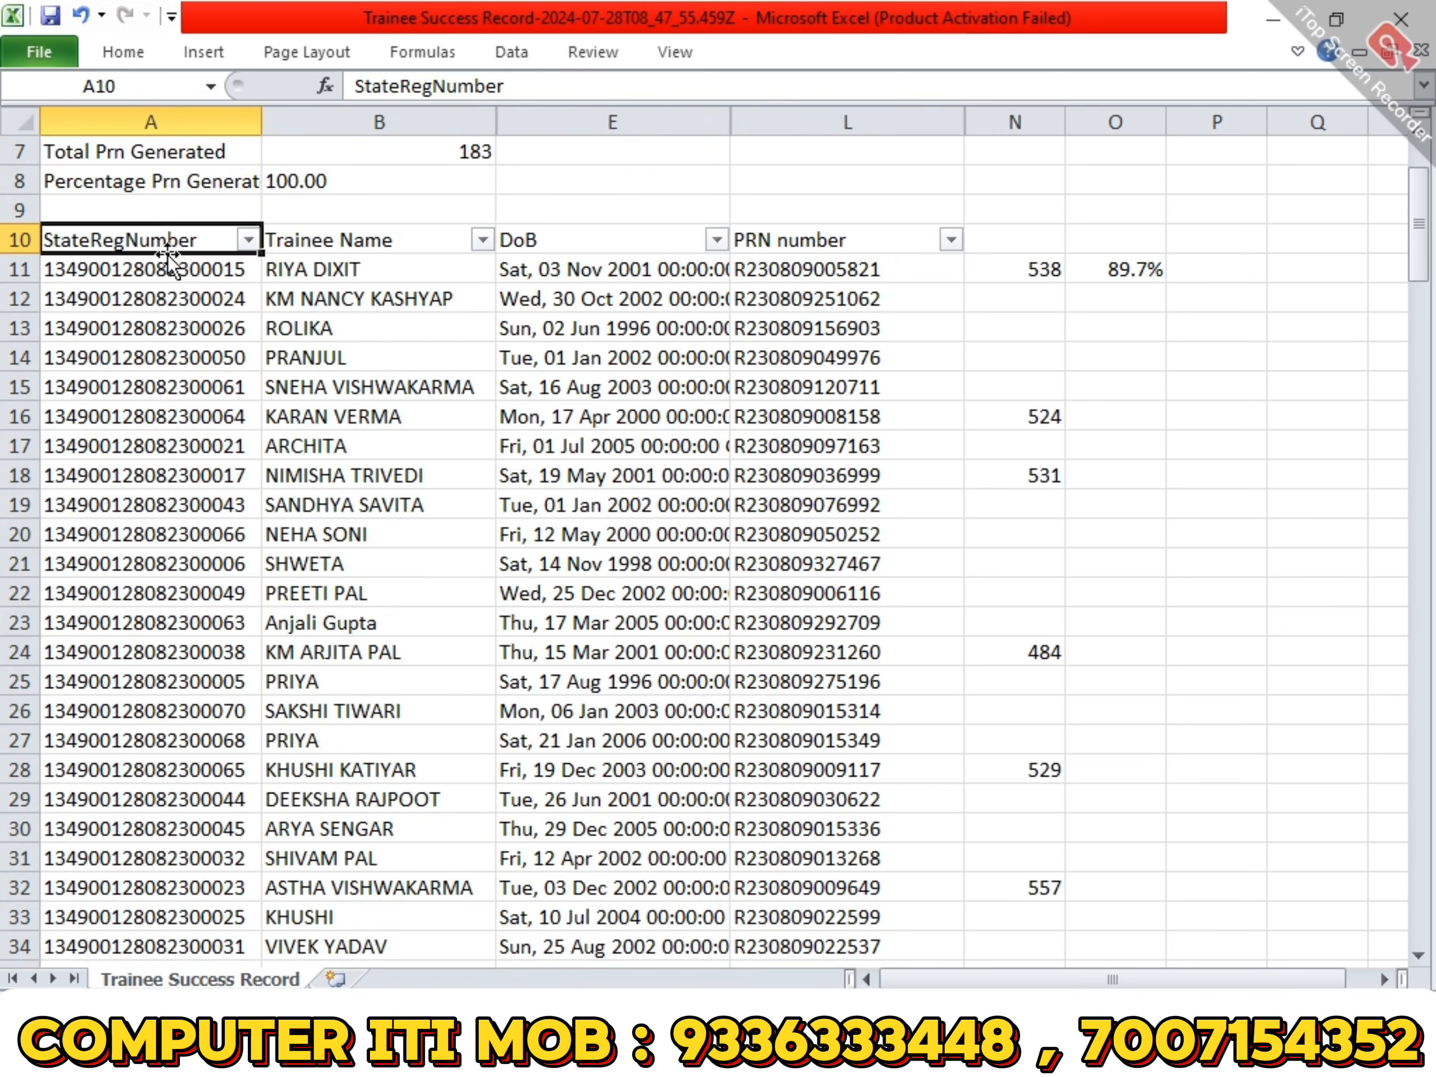
{"action": "scroll", "coordinate": [920, 519], "scroll_direction": "down", "scroll_amount": 2}
{"action": "scroll", "coordinate": [920, 520], "scroll_direction": "down", "scroll_amount": 16}
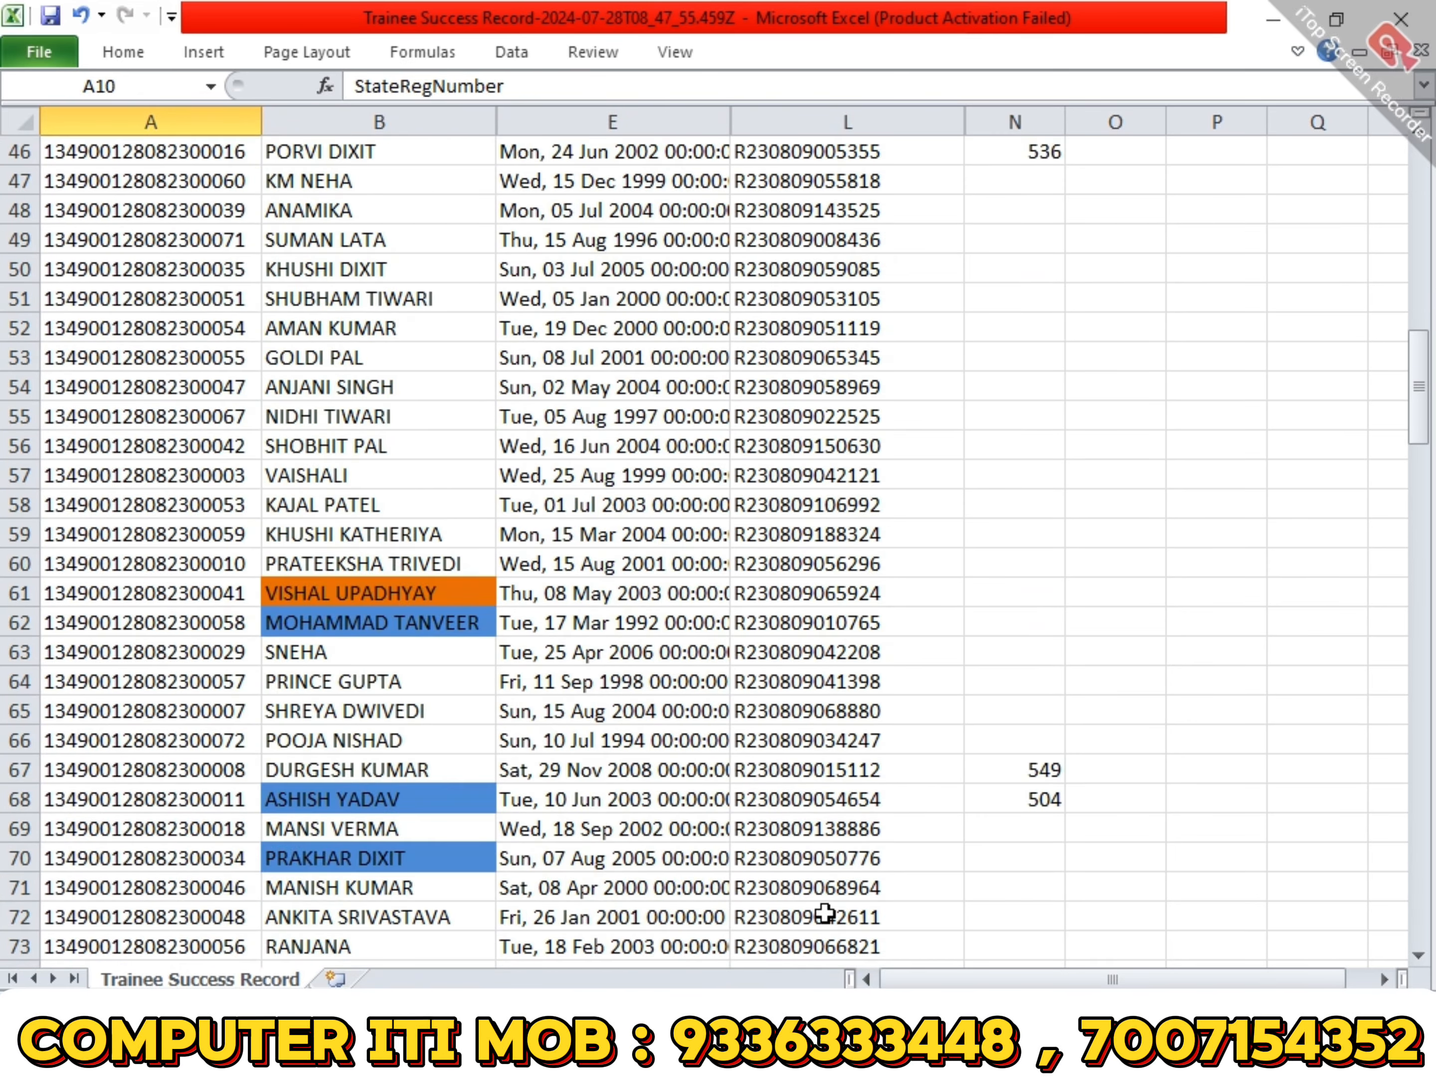
{"action": "scroll", "coordinate": [811, 538], "scroll_direction": "down", "scroll_amount": 3}
{"action": "scroll", "coordinate": [811, 500], "scroll_direction": "up", "scroll_amount": 20}
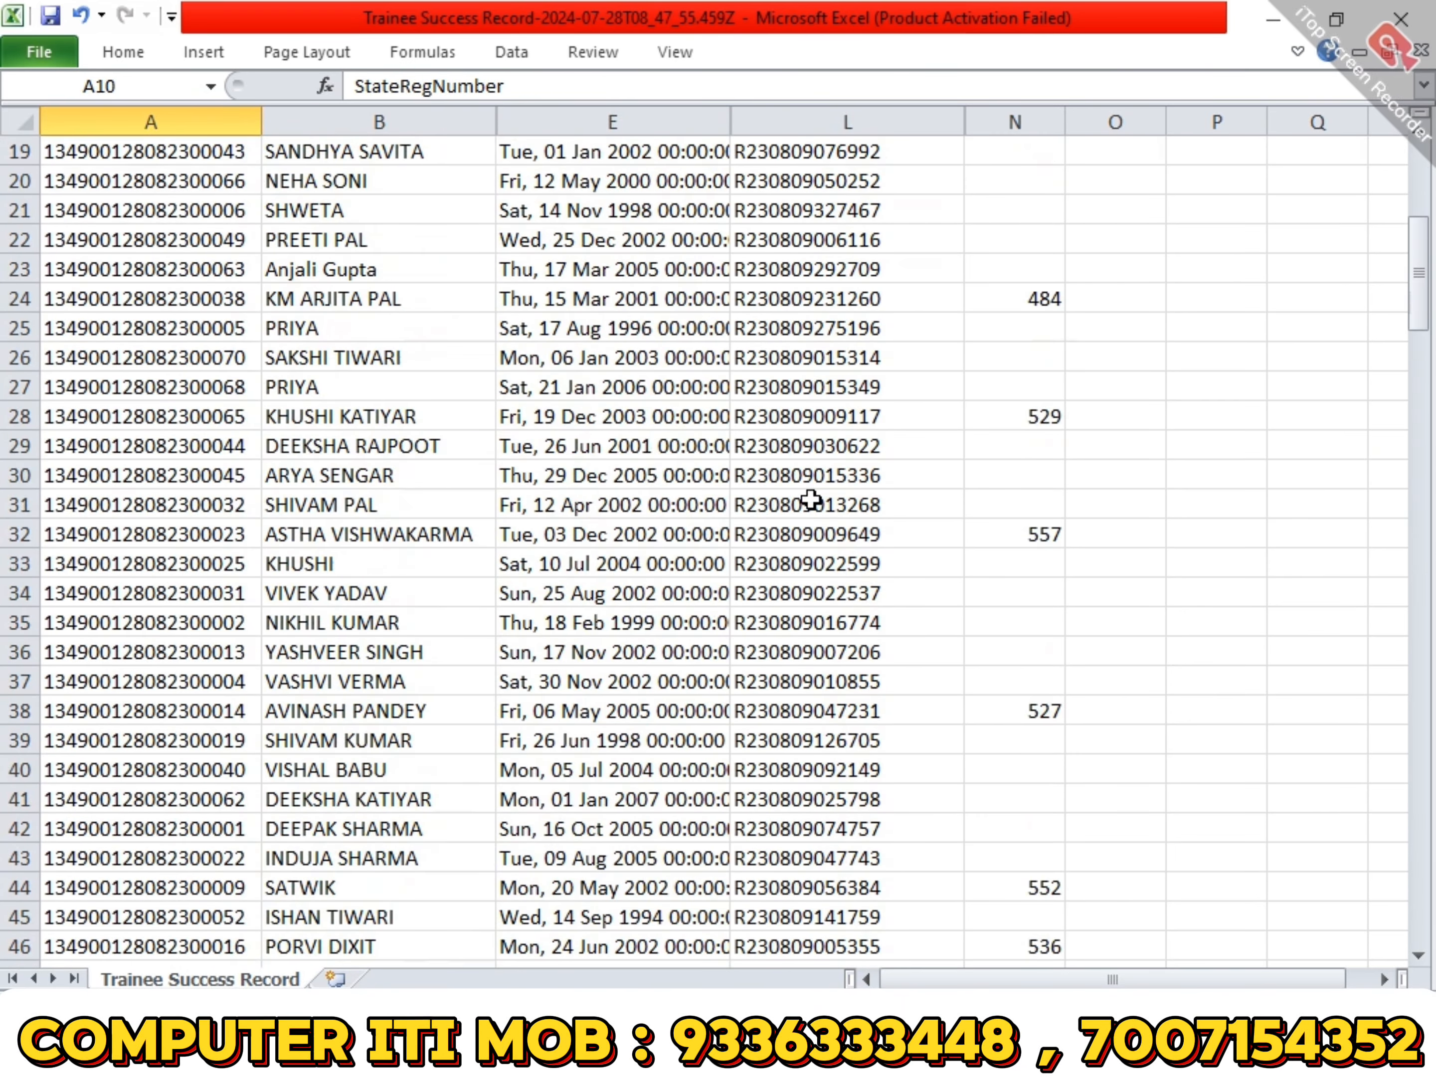
{"action": "scroll", "coordinate": [811, 500], "scroll_direction": "up", "scroll_amount": 2}
{"action": "key", "text": "shift+Right"}
{"action": "key", "text": "shift+Right"}
{"action": "key", "text": "shift+Right"}
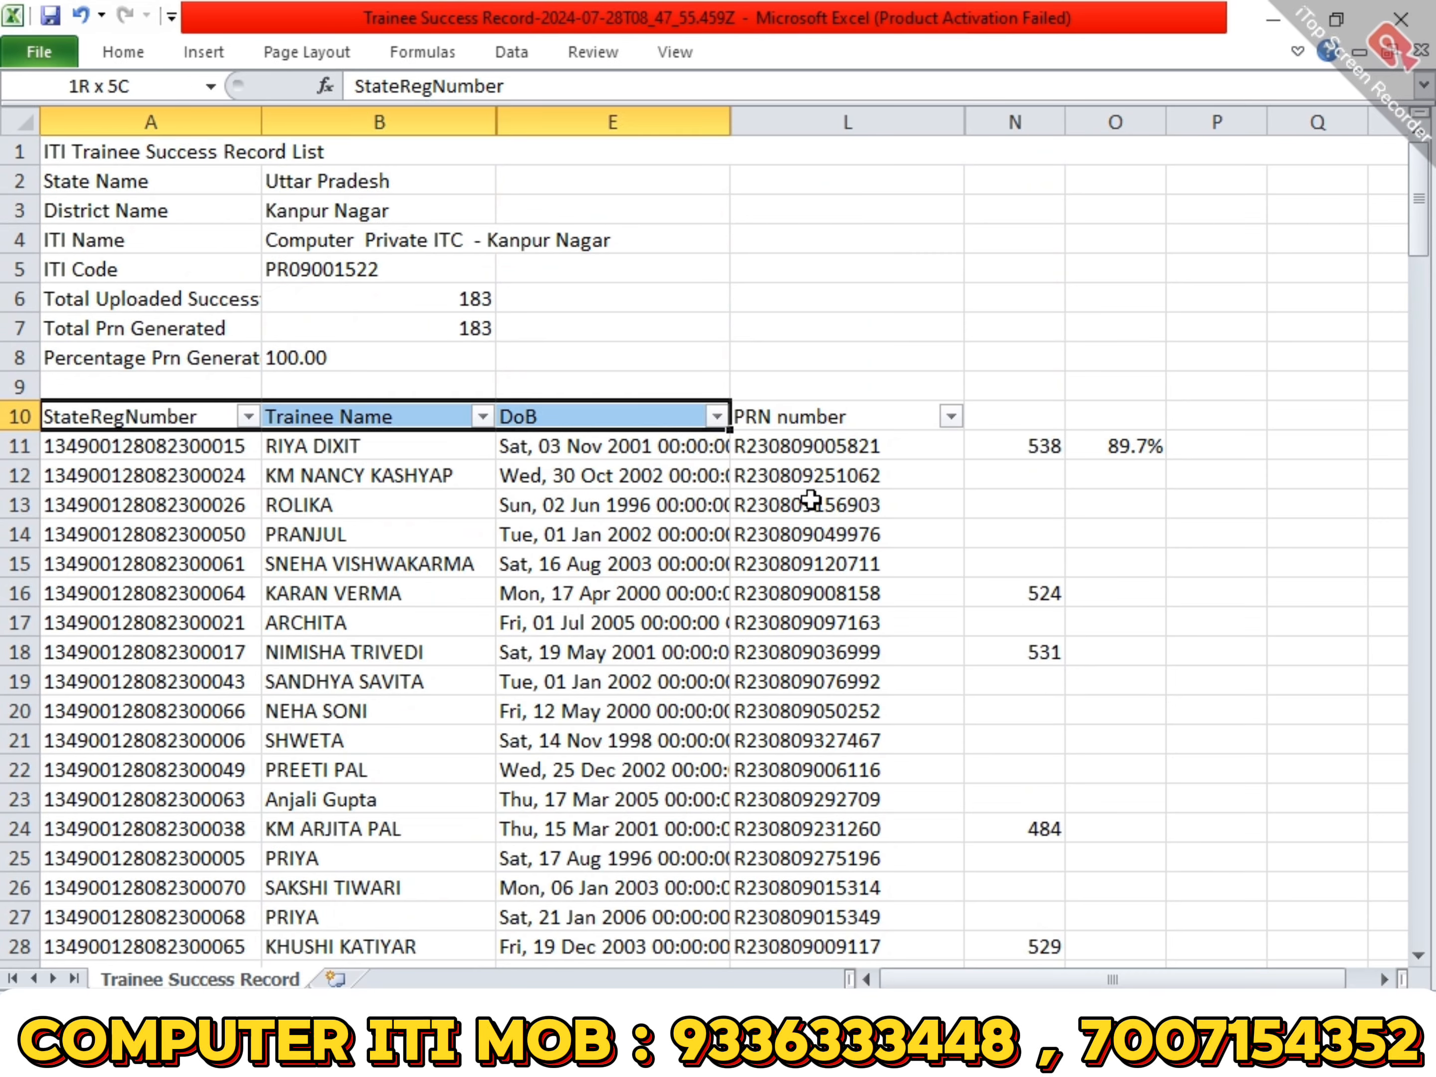
{"action": "key", "text": "ctrl+shift+Down"}
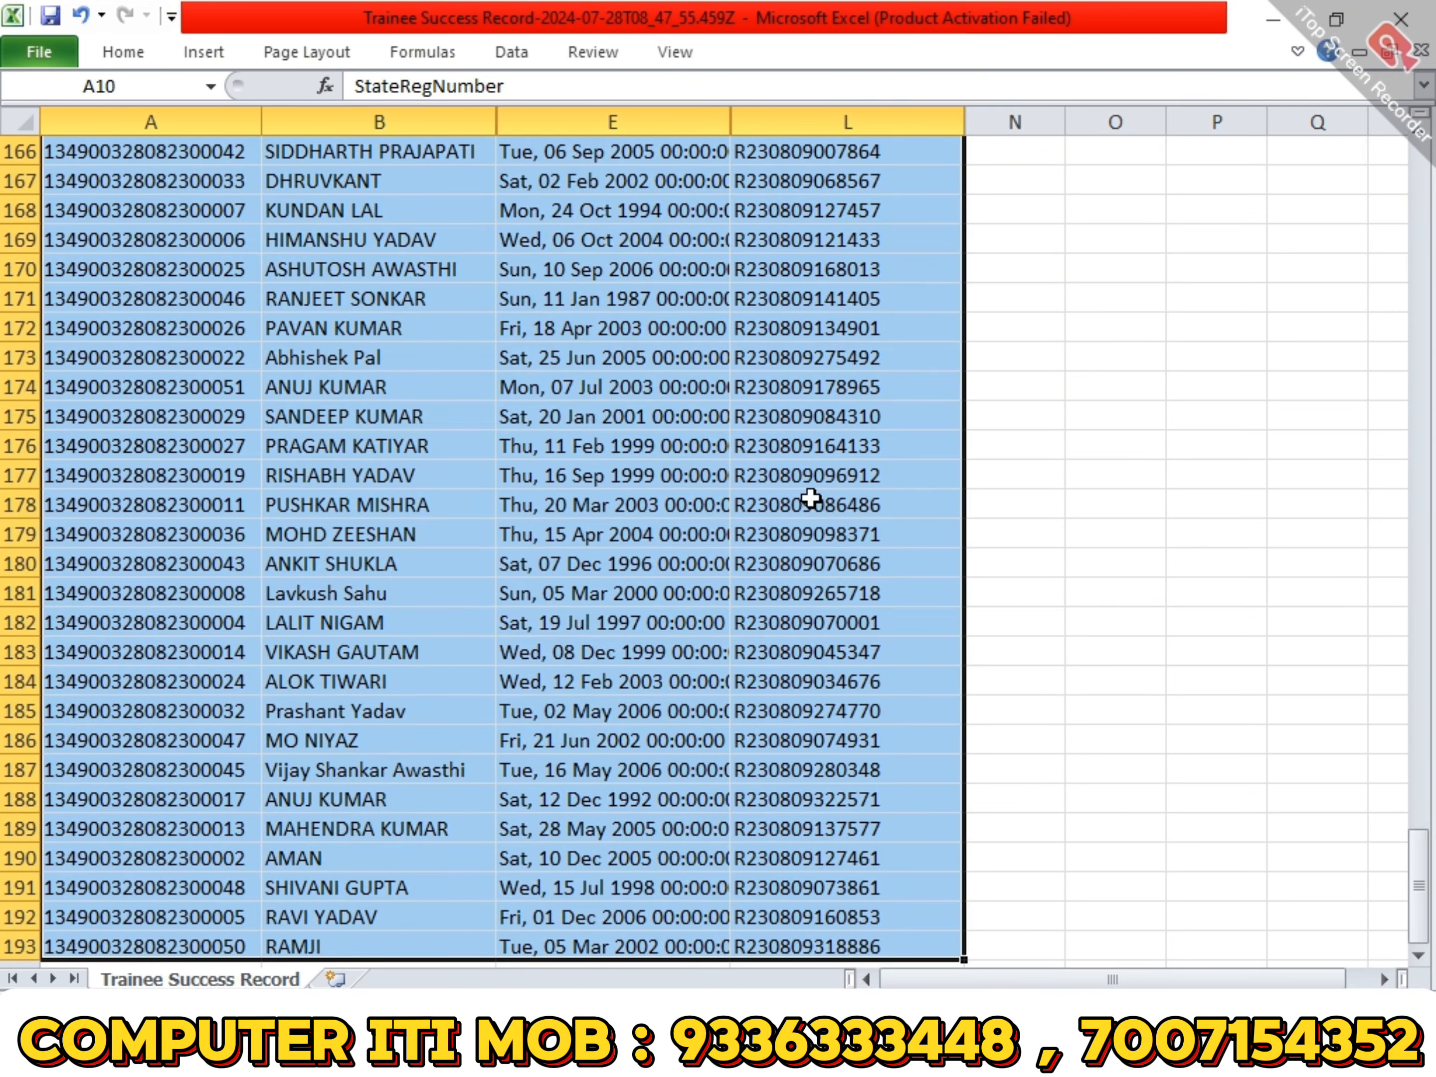
{"action": "scroll", "coordinate": [811, 500], "scroll_direction": "up", "scroll_amount": 20}
{"action": "scroll", "coordinate": [811, 500], "scroll_direction": "up", "scroll_amount": 20}
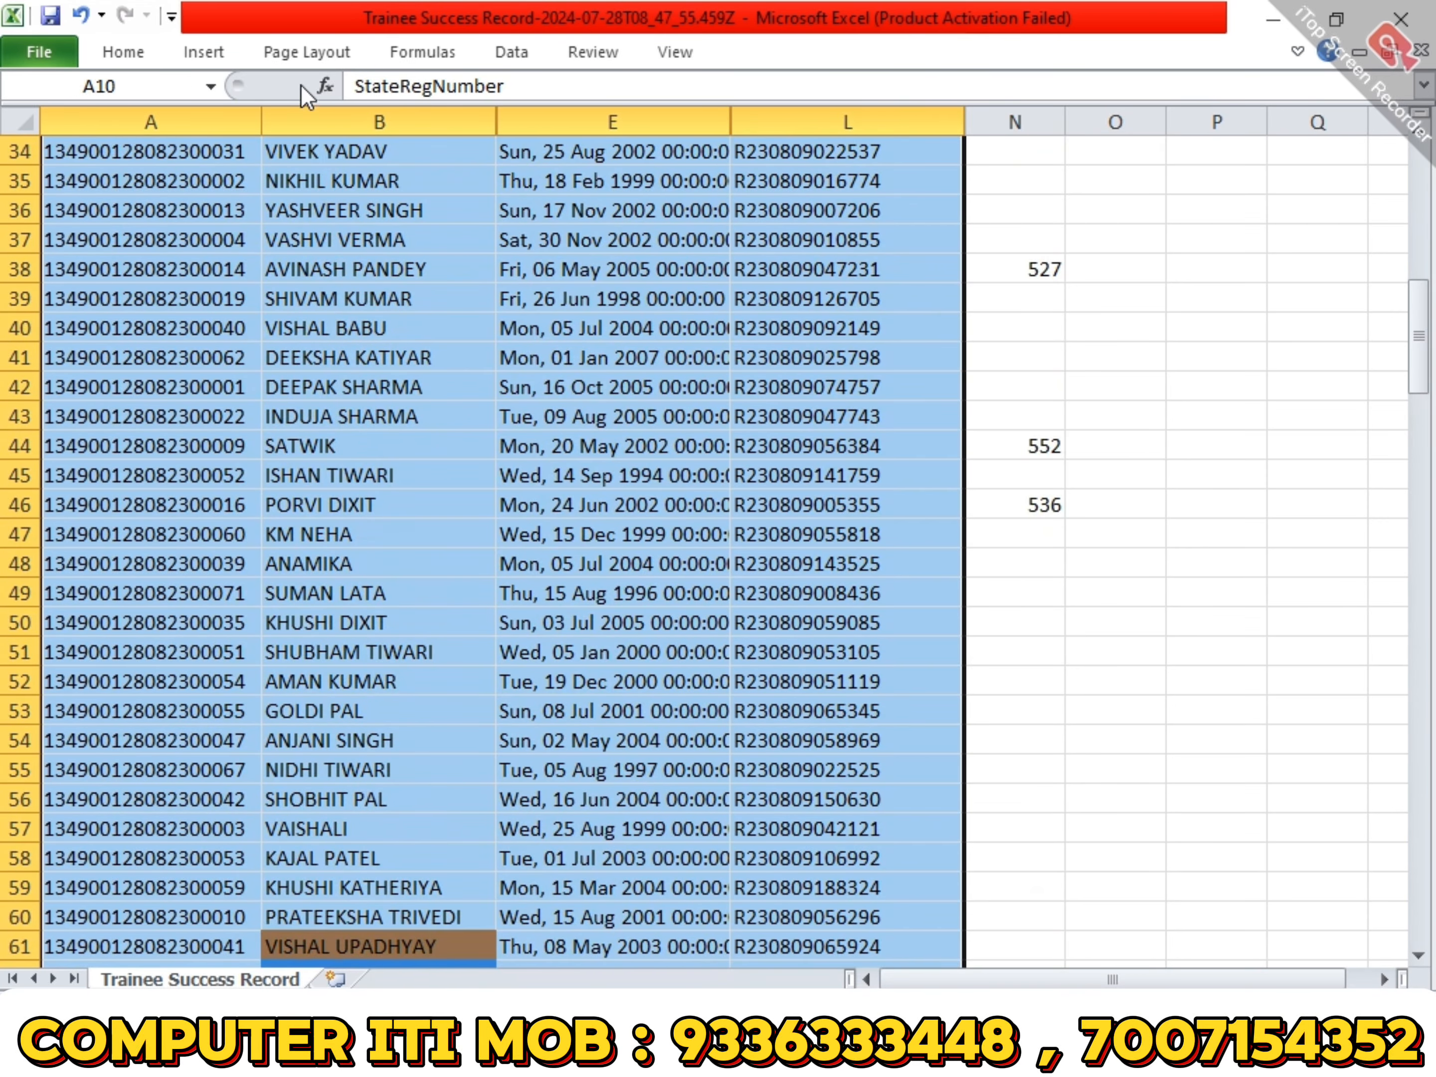
{"action": "left_click", "coordinate": [511, 52]}
{"action": "left_click", "coordinate": [512, 157]}
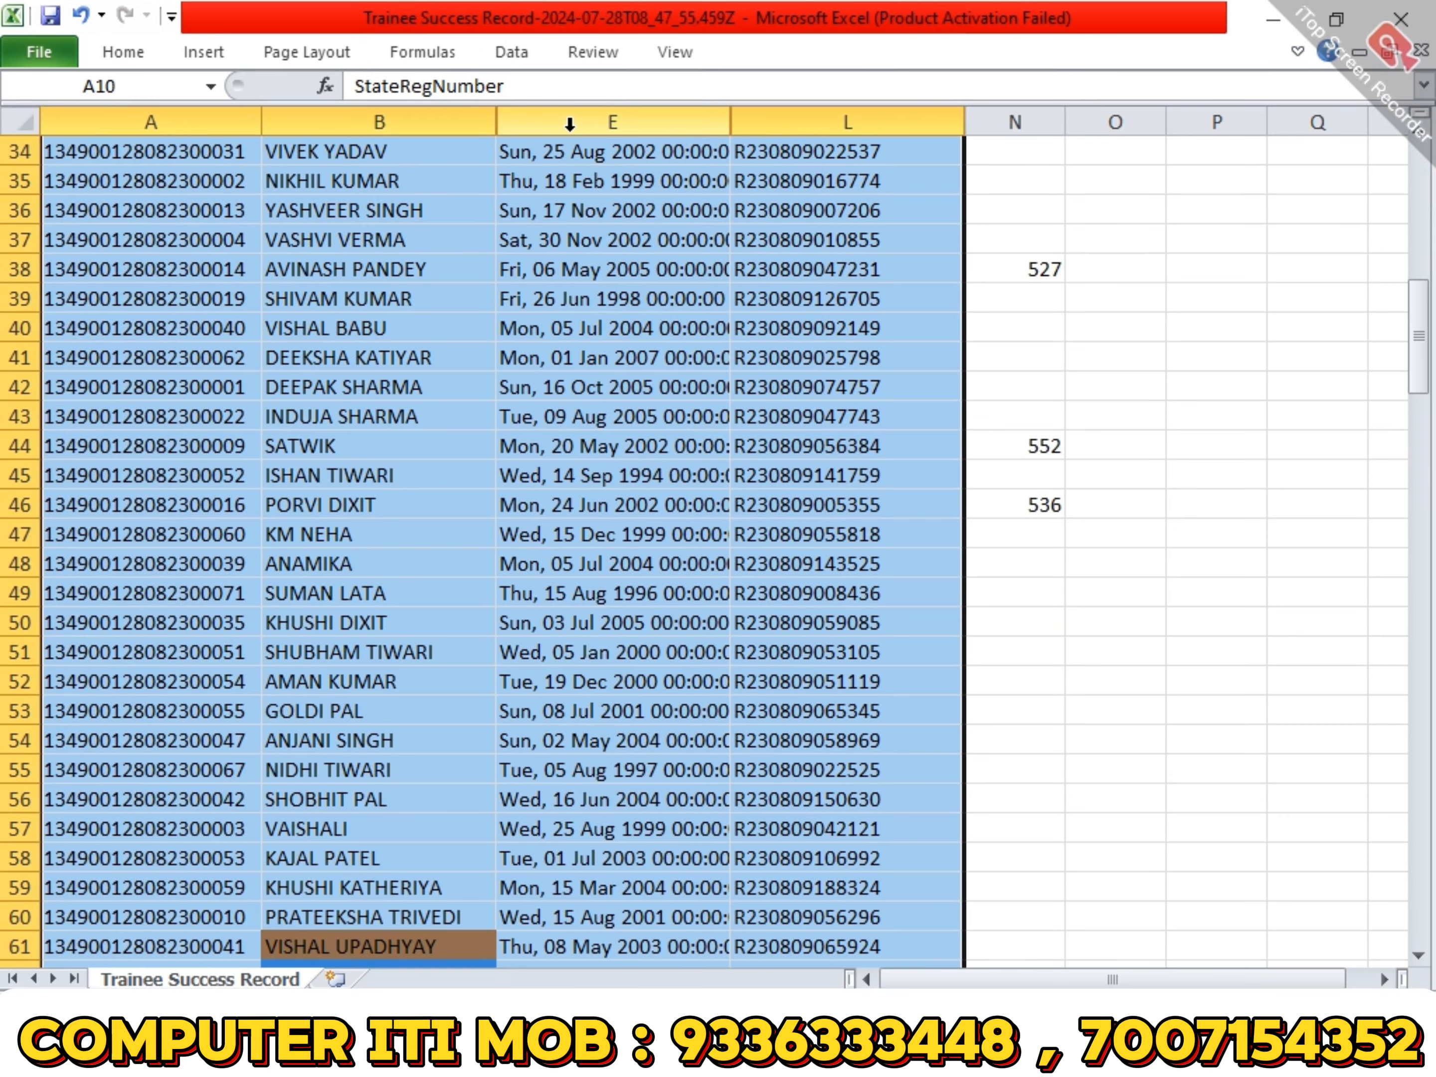
- Unhide the hidden columns between A and L of the trainee list and widen the Gender column to fit its header
{"action": "right_click", "coordinate": [573, 124]}
{"action": "left_click", "coordinate": [670, 507]}
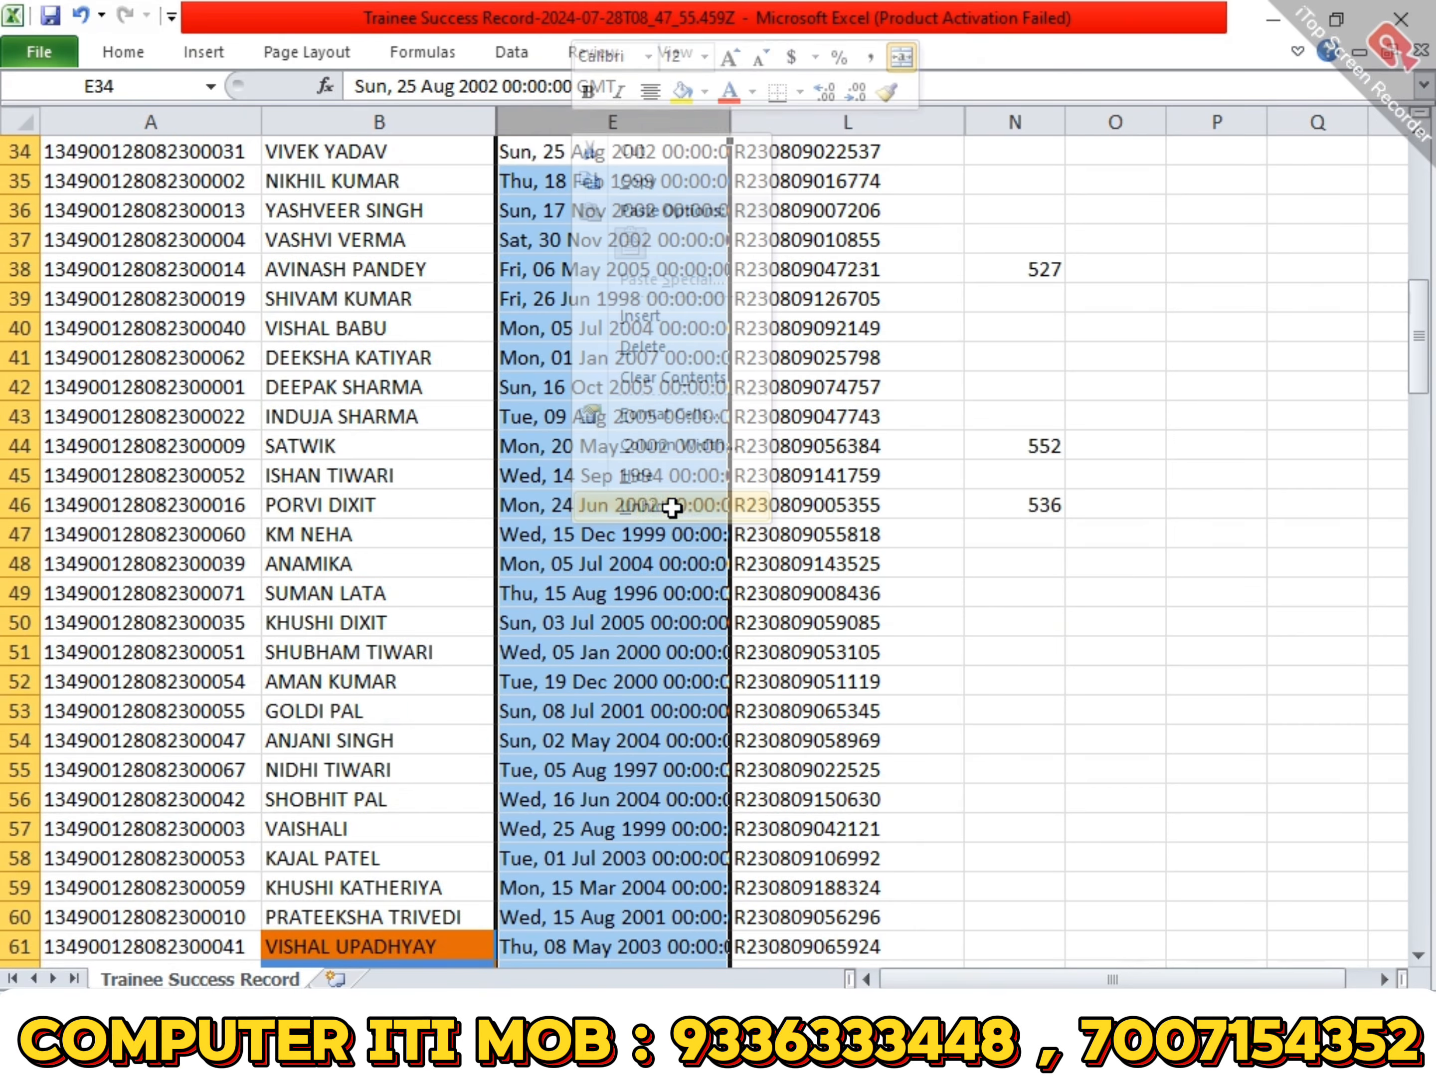
{"action": "left_click", "coordinate": [153, 122]}
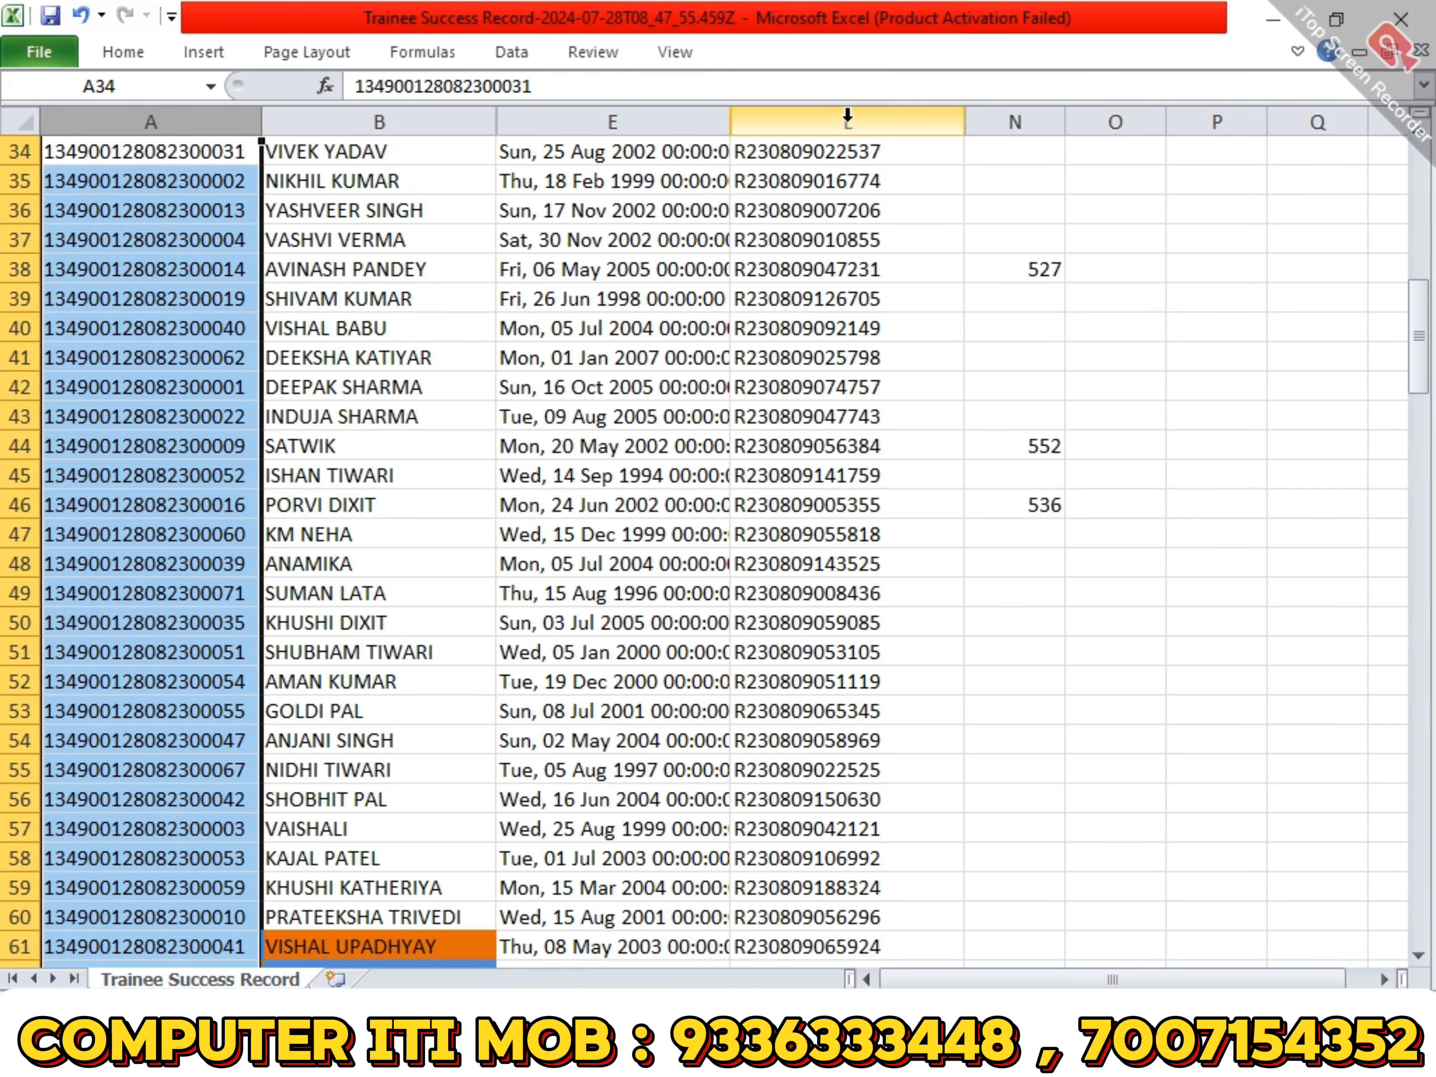
{"action": "left_click", "coordinate": [847, 122], "text": "shift"}
{"action": "right_click", "coordinate": [850, 123]}
{"action": "left_click", "coordinate": [927, 496]}
{"action": "left_click", "coordinate": [603, 535]}
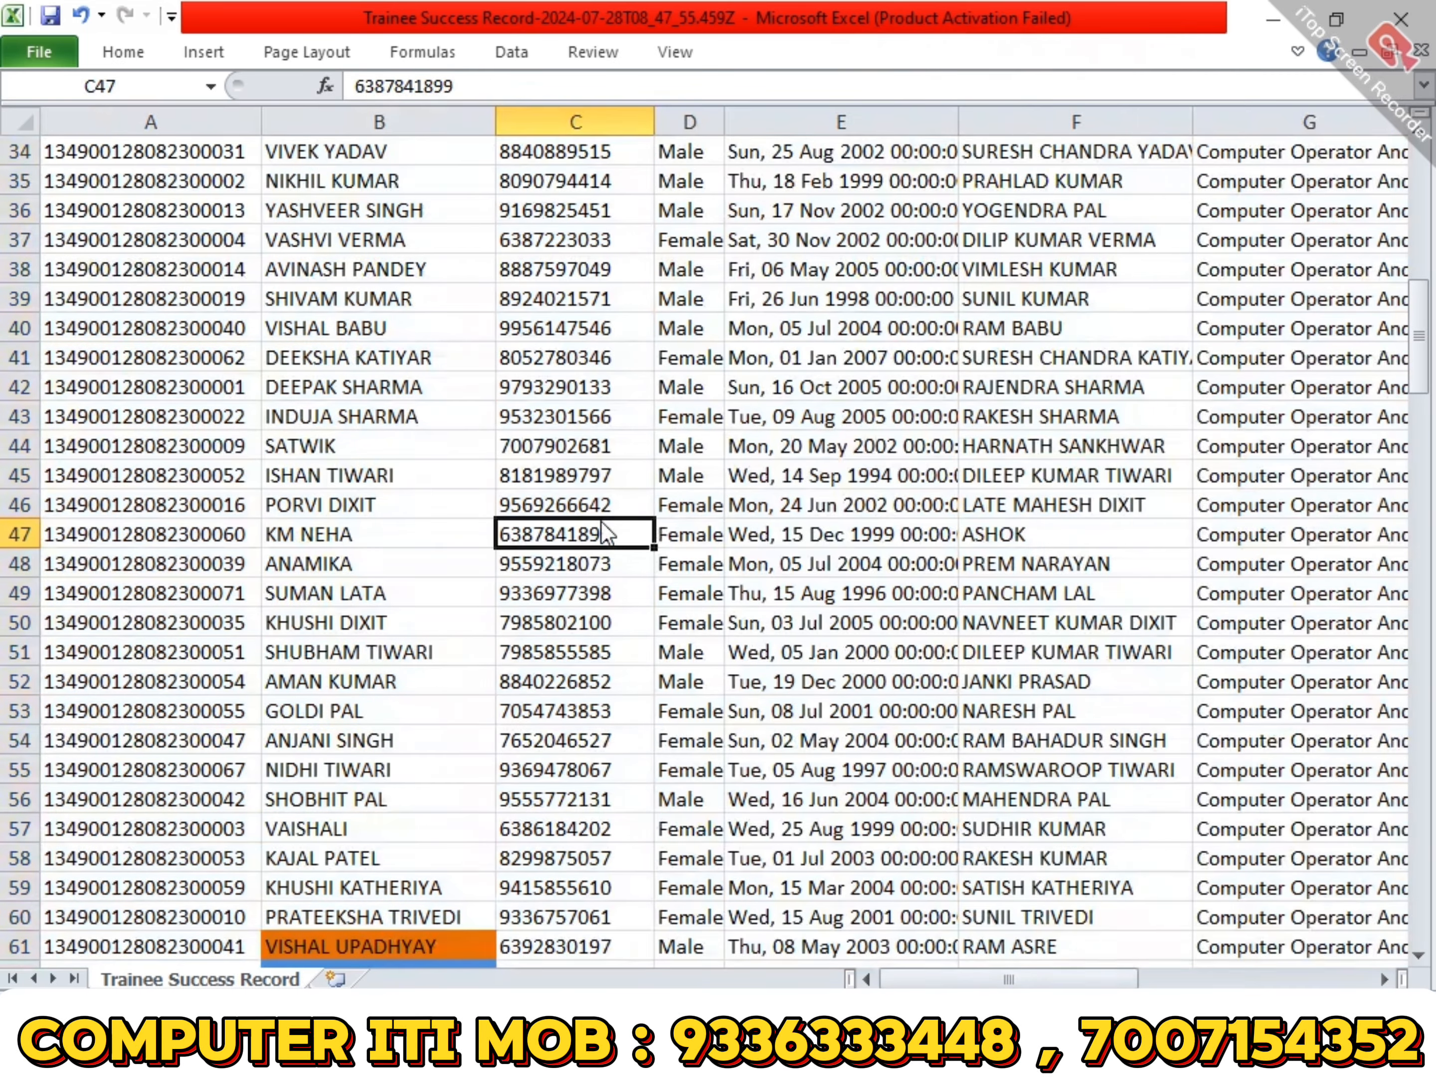
{"action": "scroll", "coordinate": [603, 531], "scroll_direction": "up", "scroll_amount": 11}
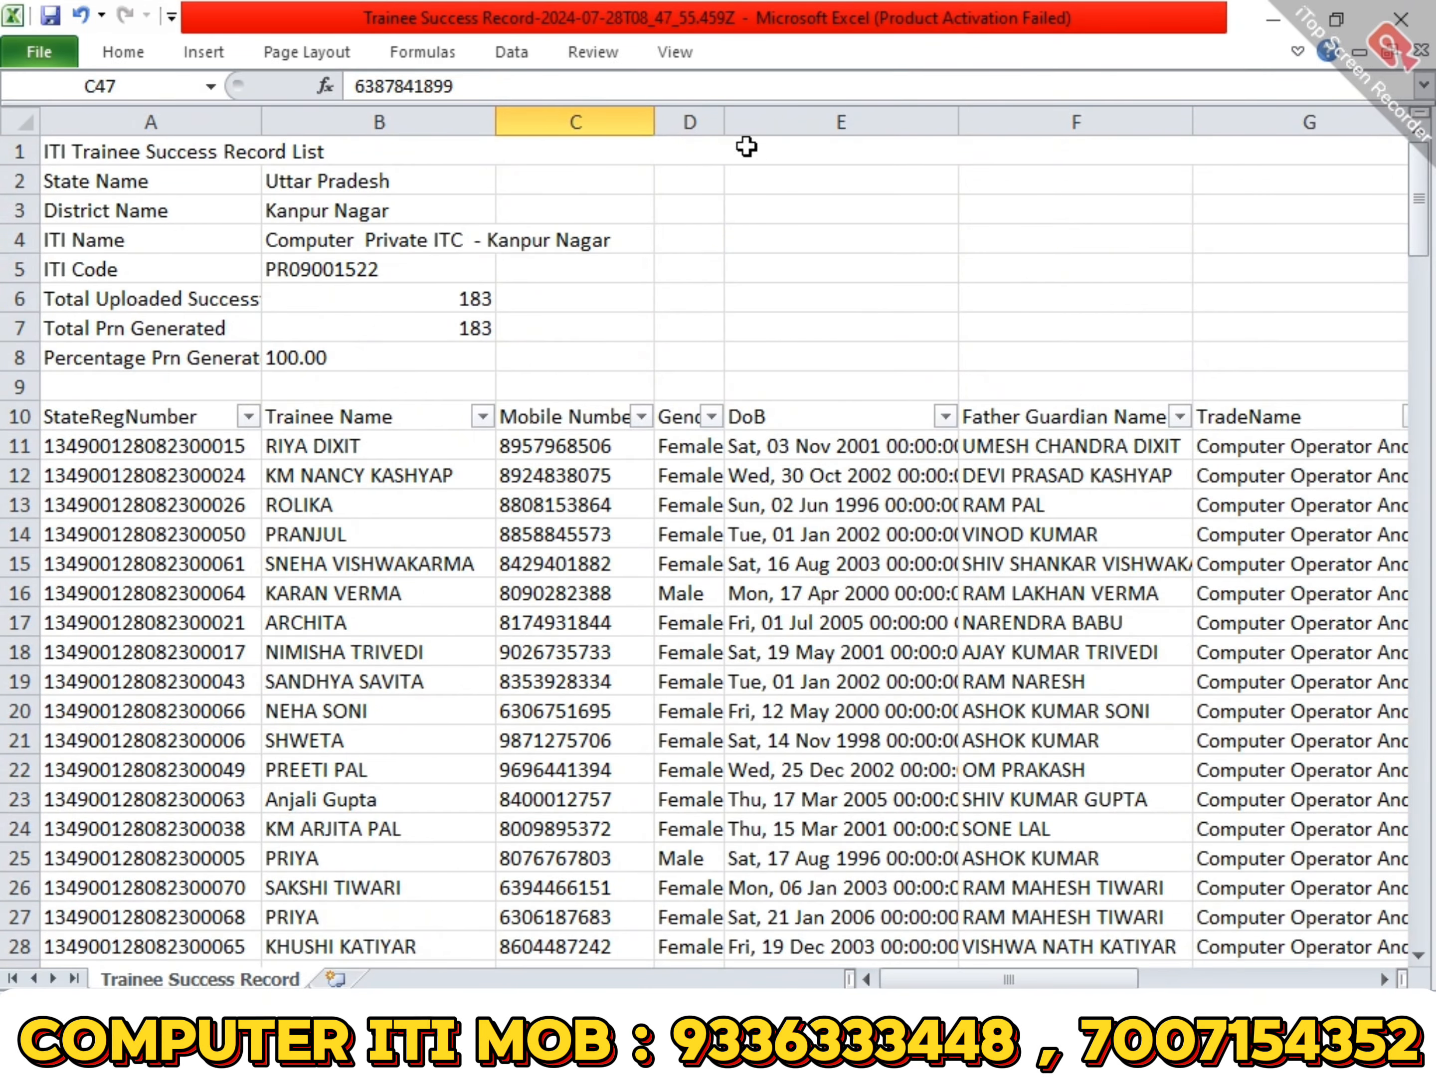
{"action": "left_click_drag", "start_coordinate": [724, 122], "coordinate": [754, 122]}
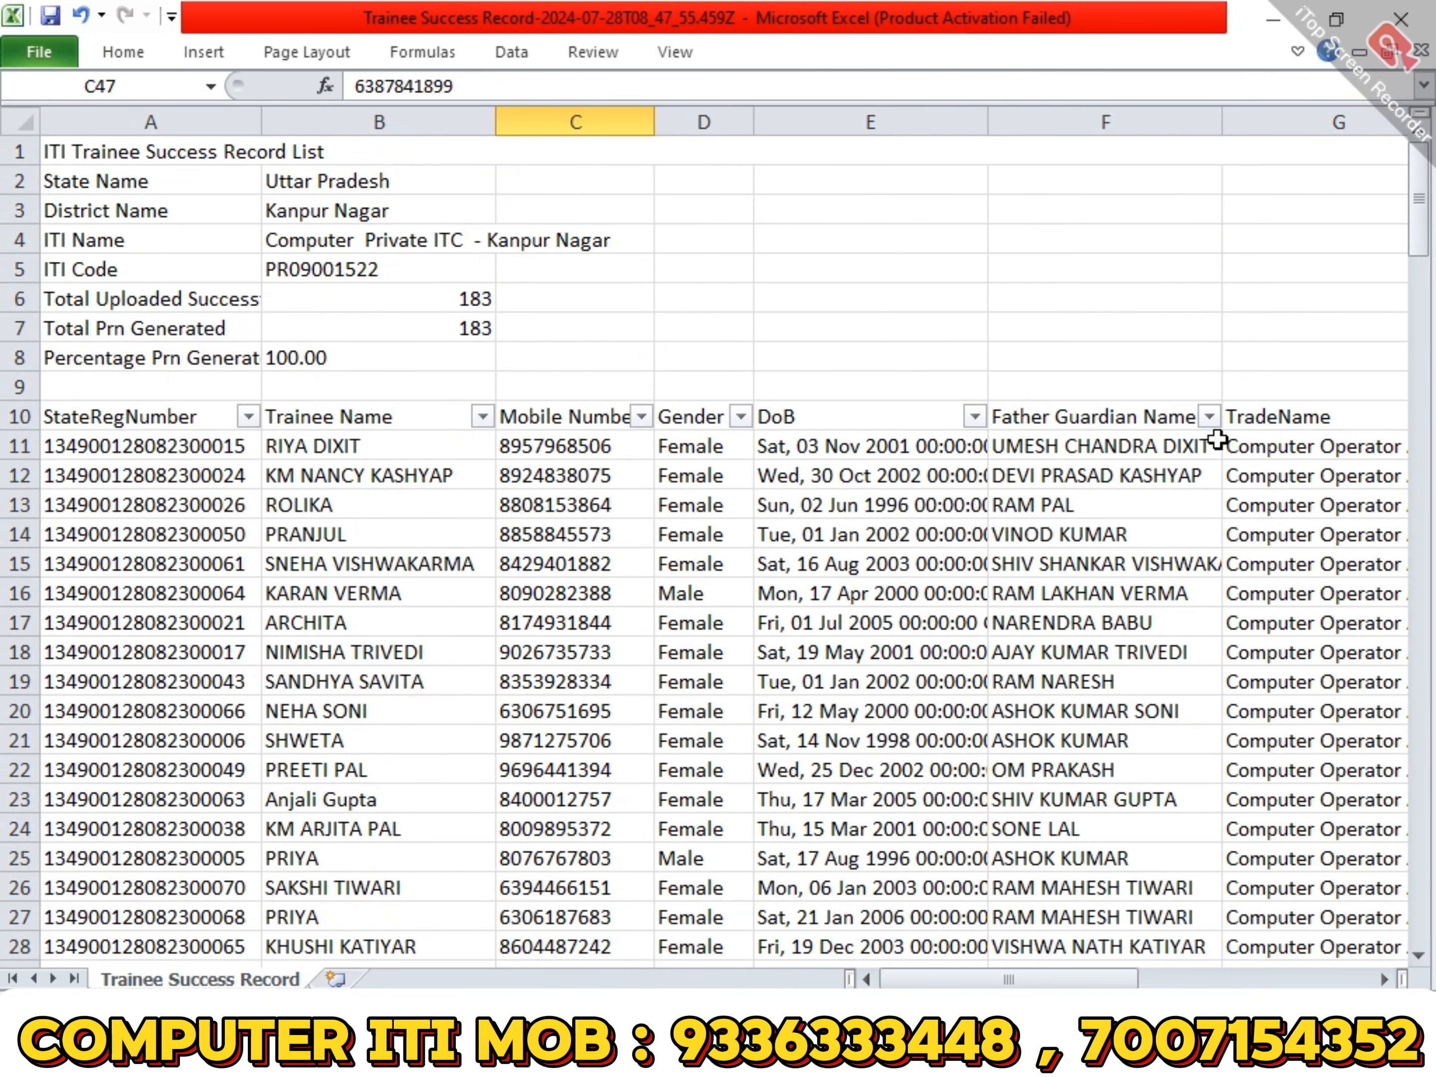
- Examine the trade names in the TradeName column down through the trainee list
{"action": "left_click", "coordinate": [1280, 447]}
{"action": "mouse_move", "coordinate": [1010, 980]}
{"action": "left_mouse_down"}
{"action": "mouse_move", "coordinate": [1127, 979]}
{"action": "mouse_move", "coordinate": [1029, 980]}
{"action": "left_mouse_up"}
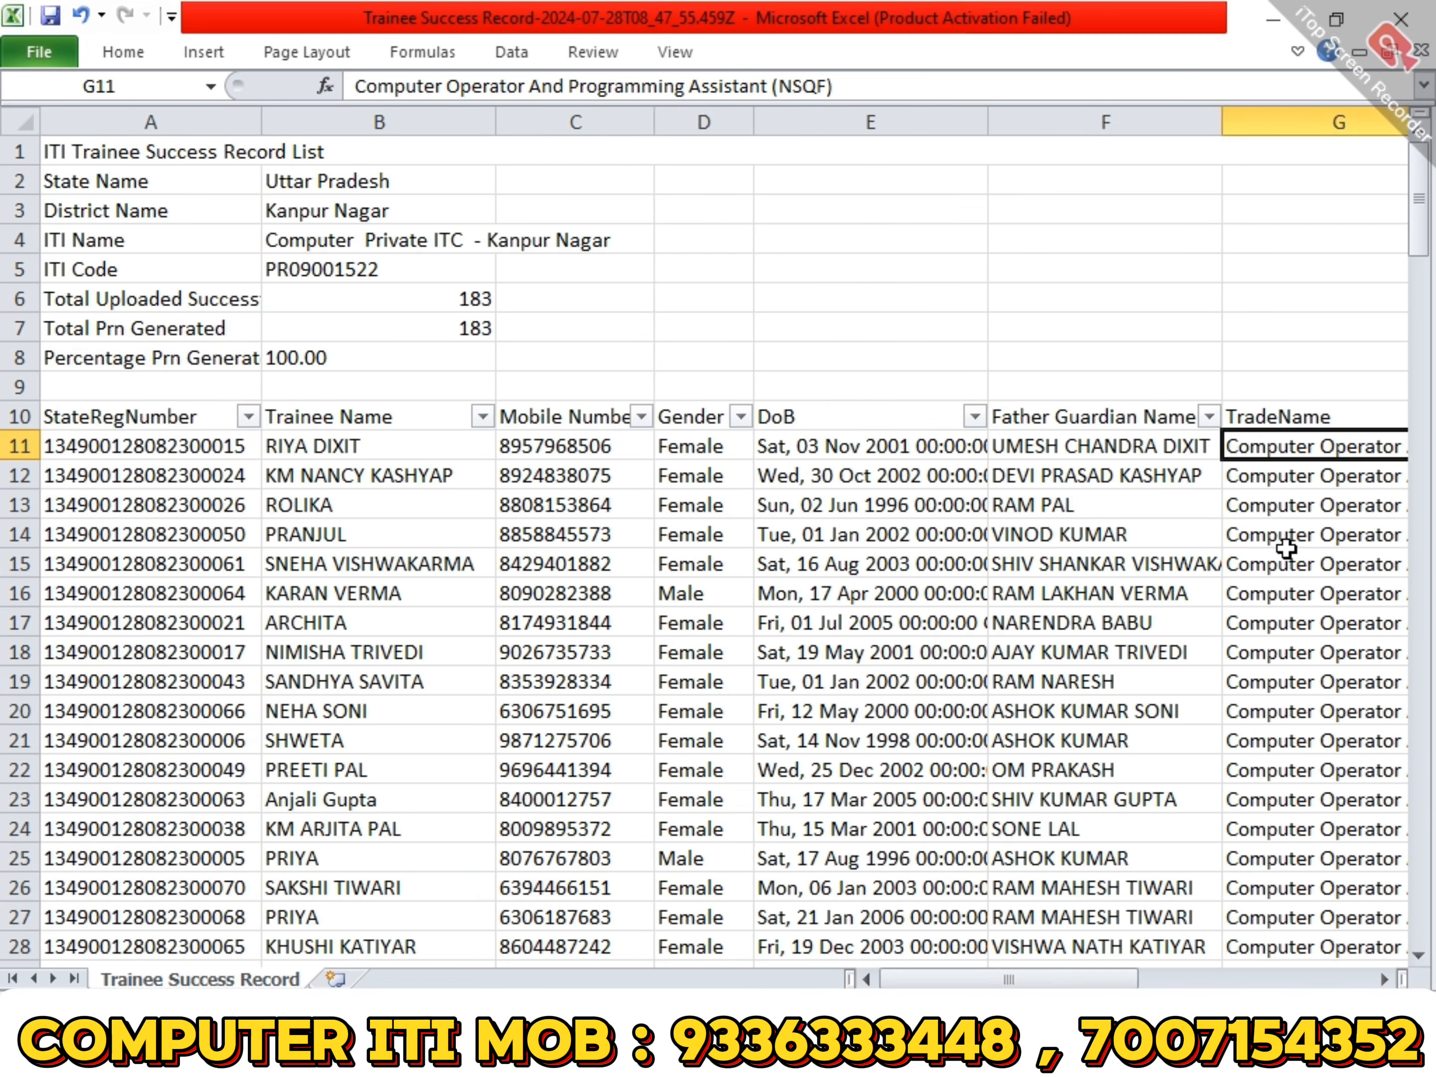
{"action": "scroll", "coordinate": [1300, 932], "scroll_direction": "down", "scroll_amount": 3}
{"action": "scroll", "coordinate": [1299, 933], "scroll_direction": "down", "scroll_amount": 20}
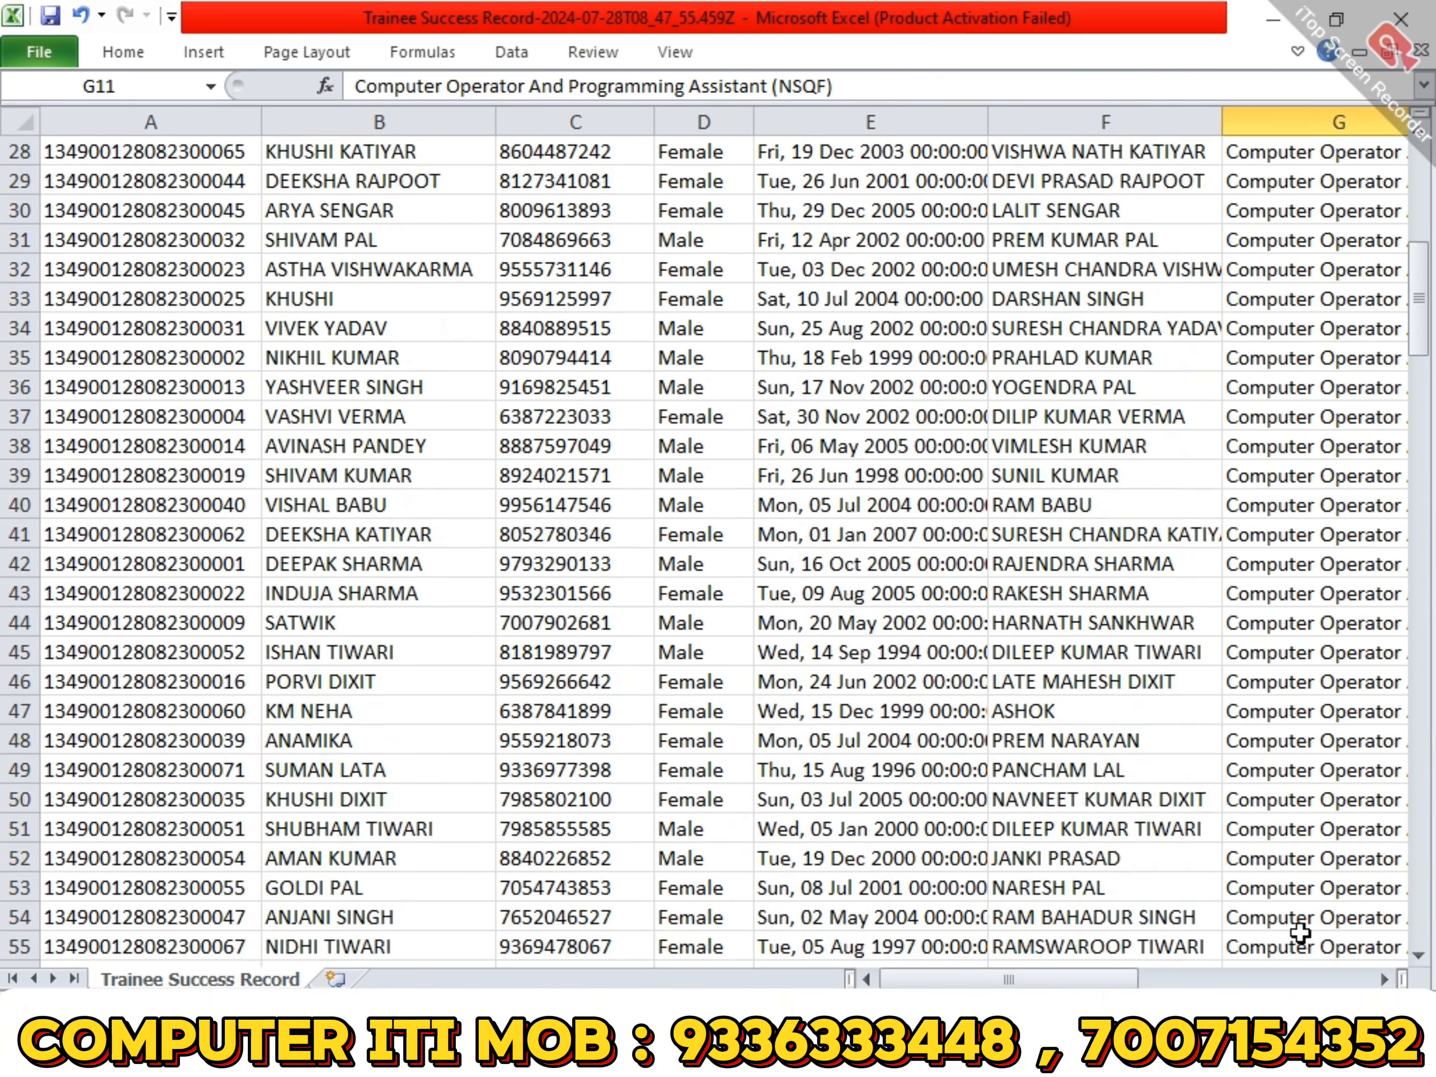
{"action": "scroll", "coordinate": [1301, 932], "scroll_direction": "down", "scroll_amount": 15}
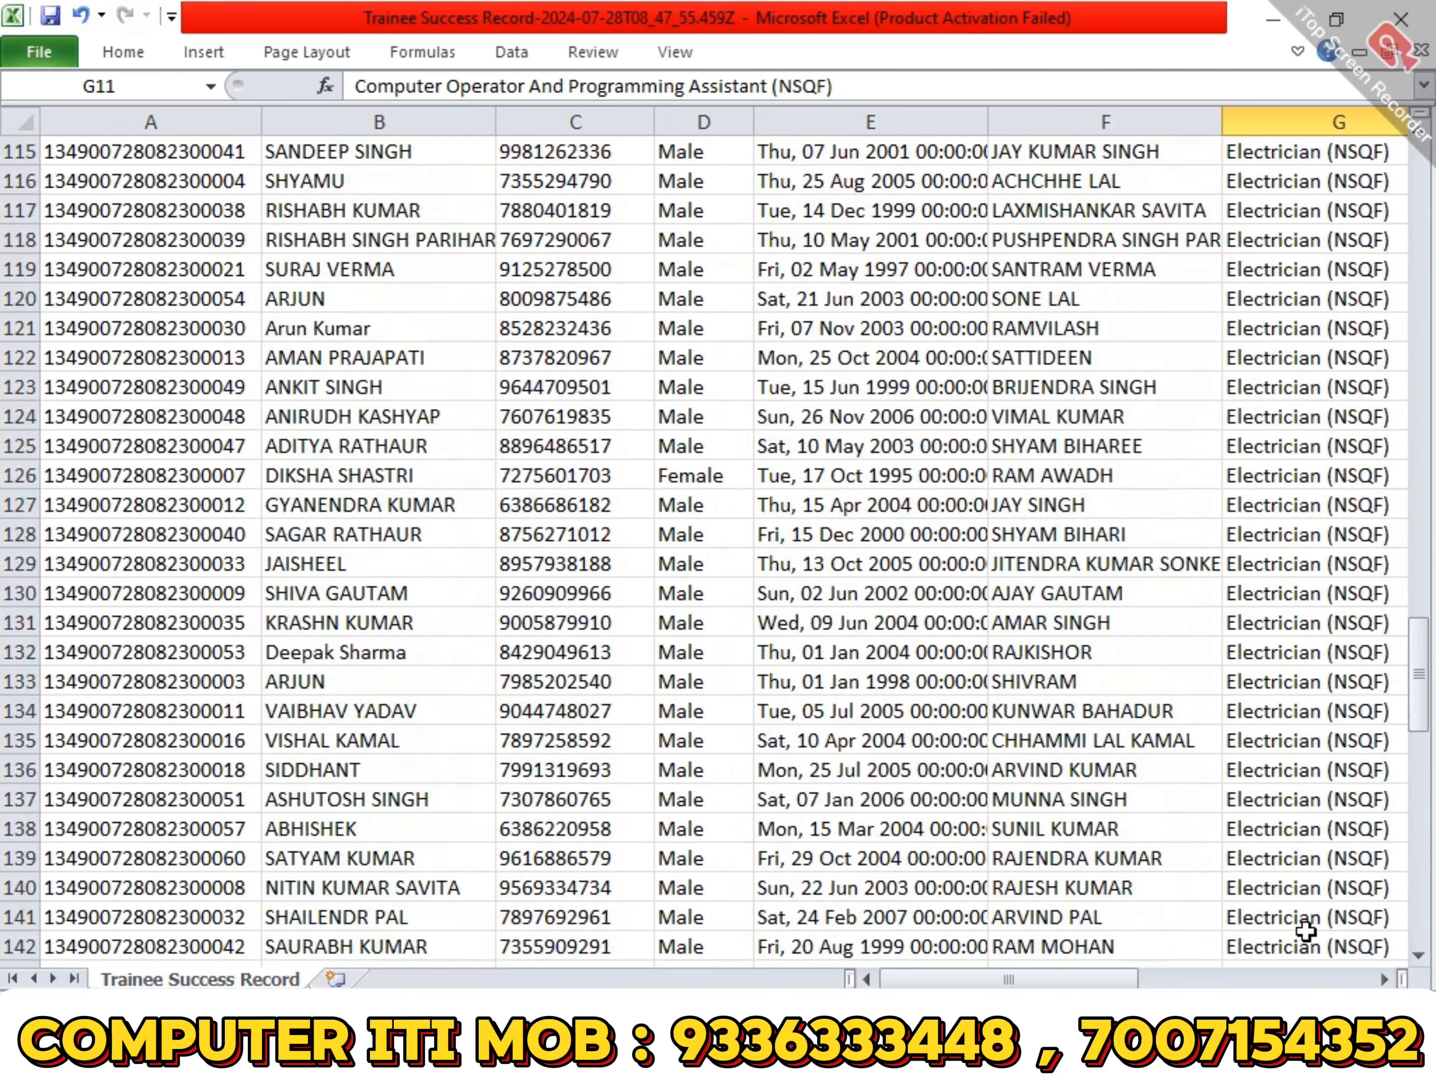
{"action": "scroll", "coordinate": [1305, 931], "scroll_direction": "up", "scroll_amount": 13}
{"action": "scroll", "coordinate": [1305, 930], "scroll_direction": "up", "scroll_amount": 20}
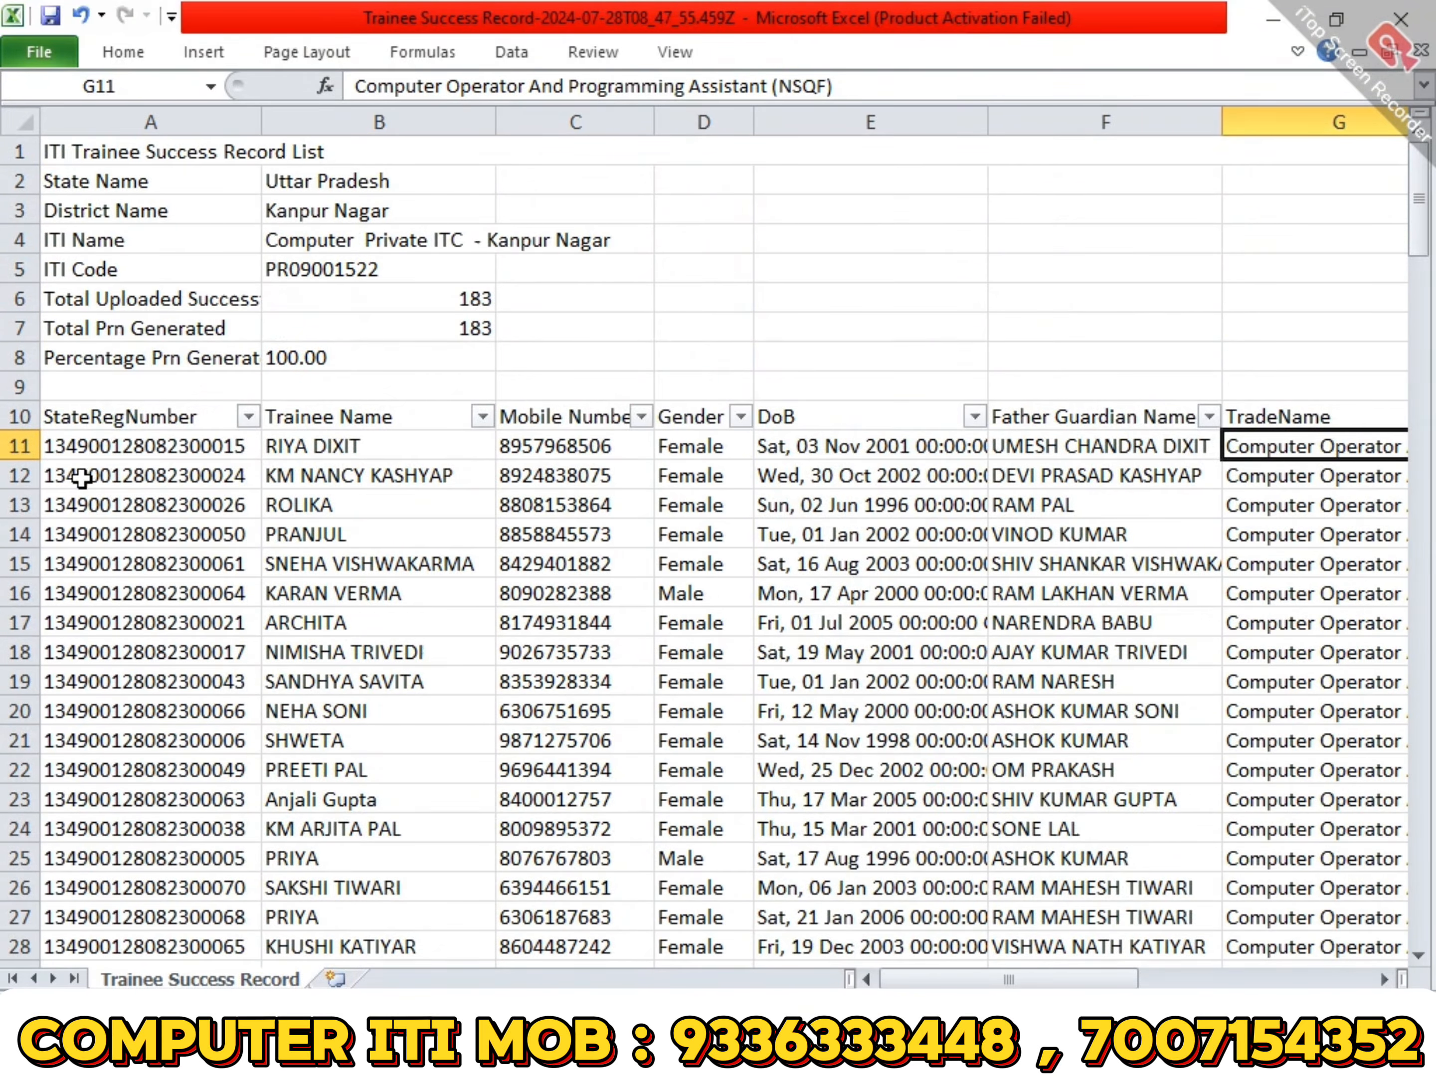
- Insert a PivotTable on a new worksheet from the trainee list range A10:L193
{"action": "left_click", "coordinate": [140, 412]}
{"action": "key", "text": "ctrl+shift+Right"}
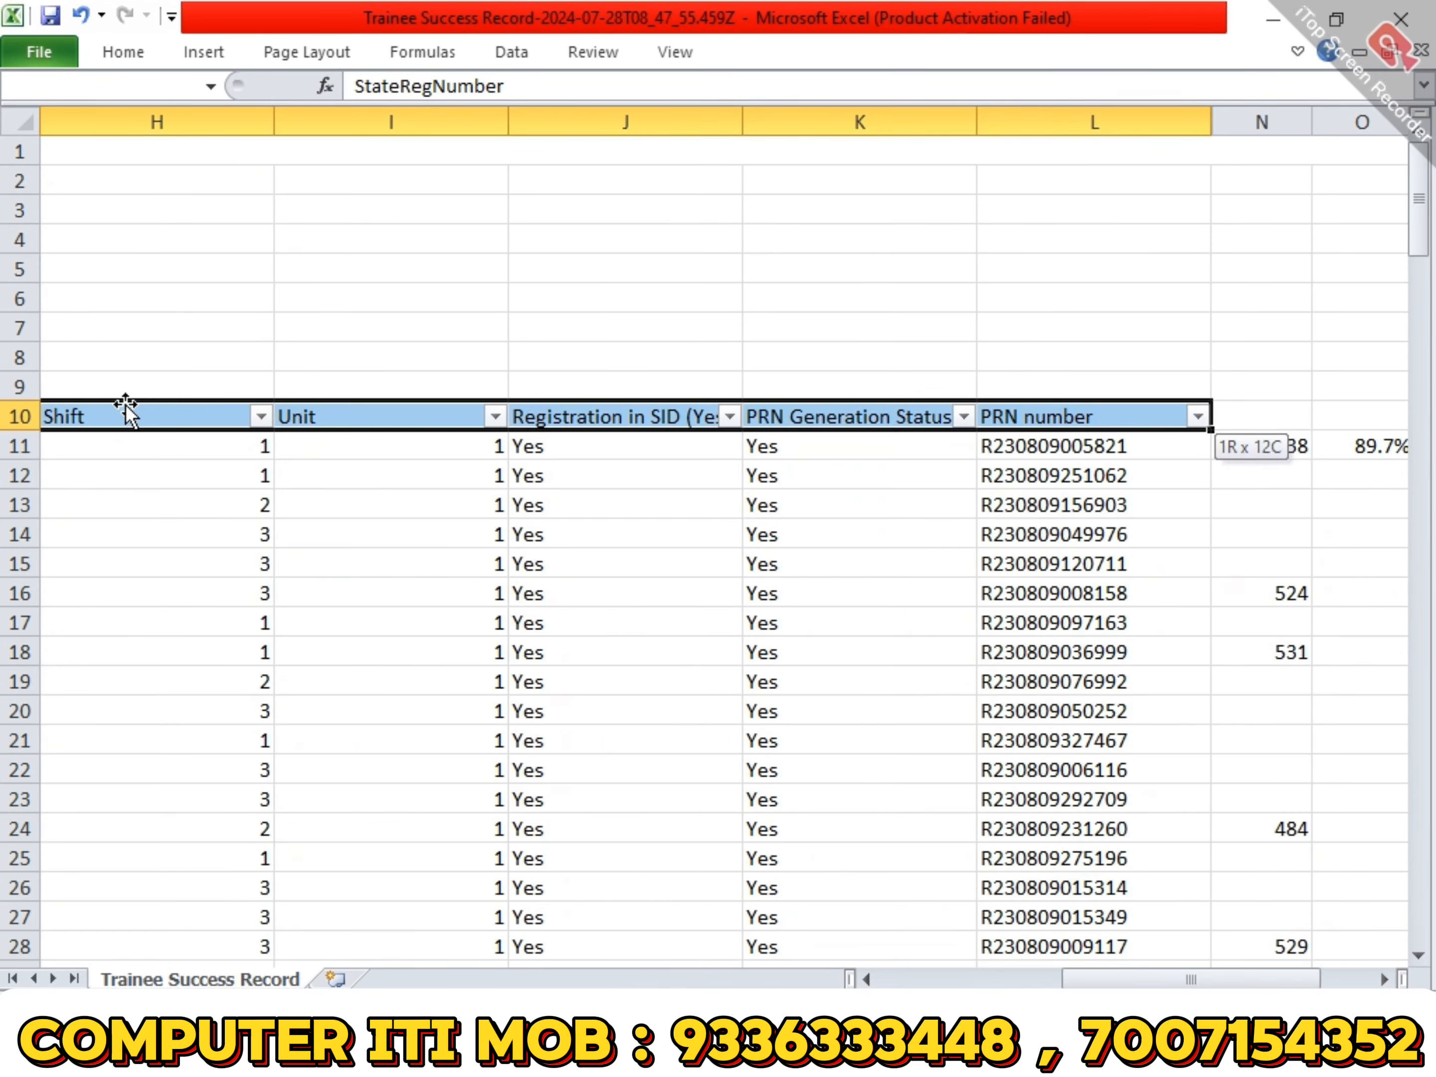
{"action": "key", "text": "ctrl+shift+Down"}
{"action": "scroll", "coordinate": [126, 404], "scroll_direction": "up", "scroll_amount": 13}
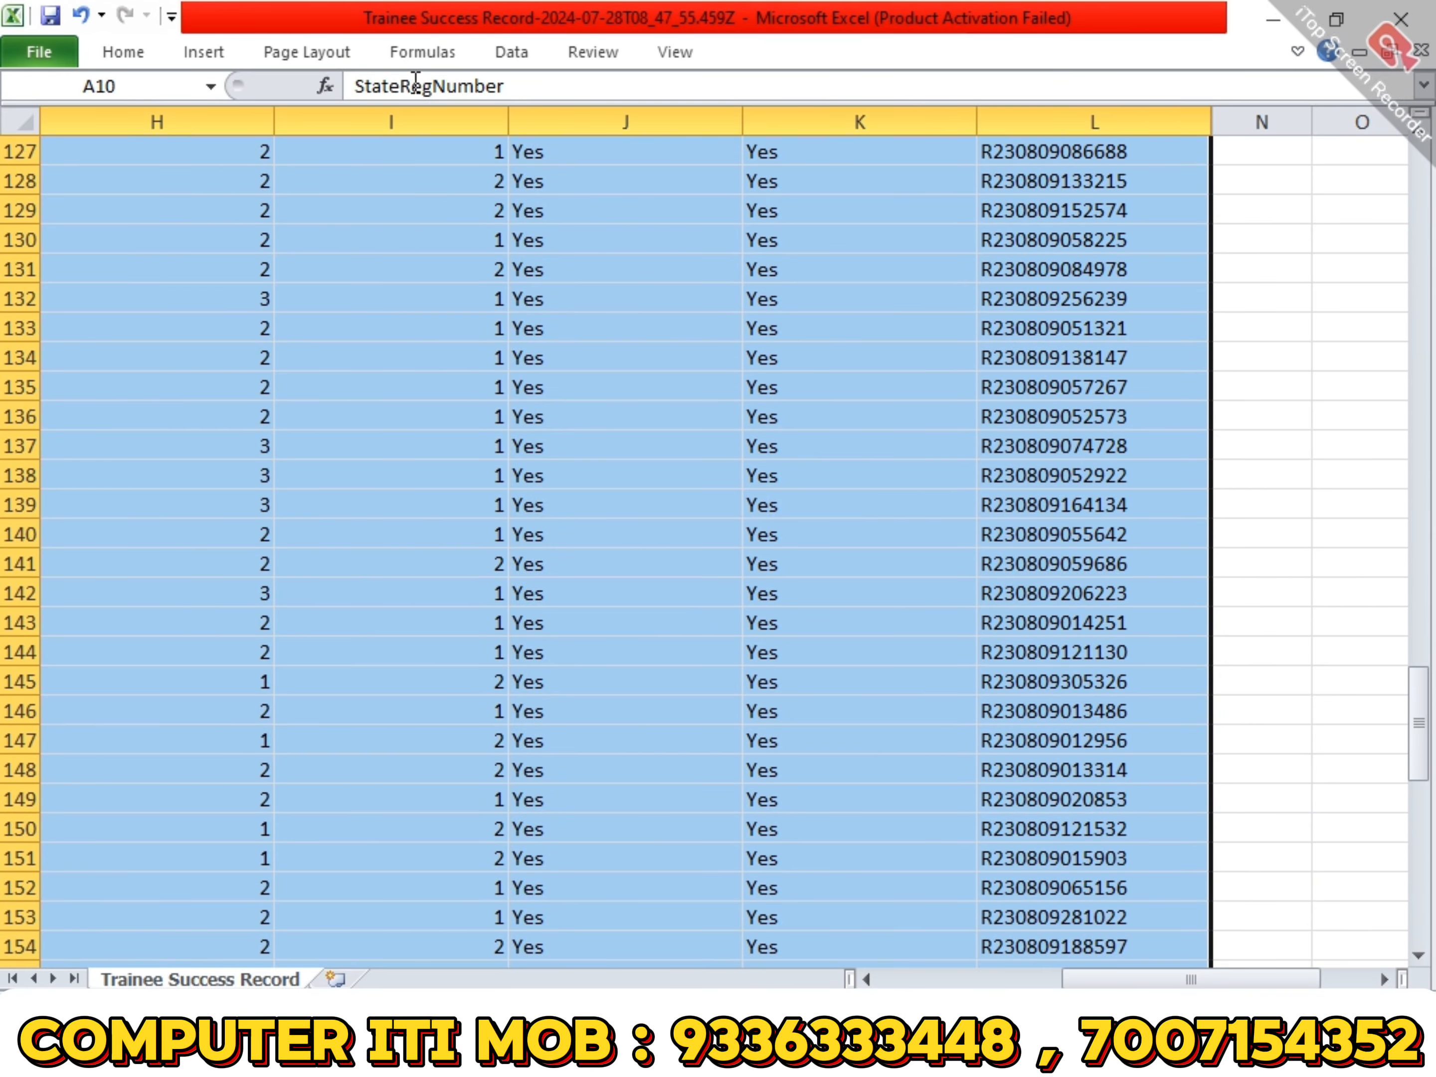
{"action": "left_click", "coordinate": [204, 53]}
{"action": "left_click", "coordinate": [49, 100]}
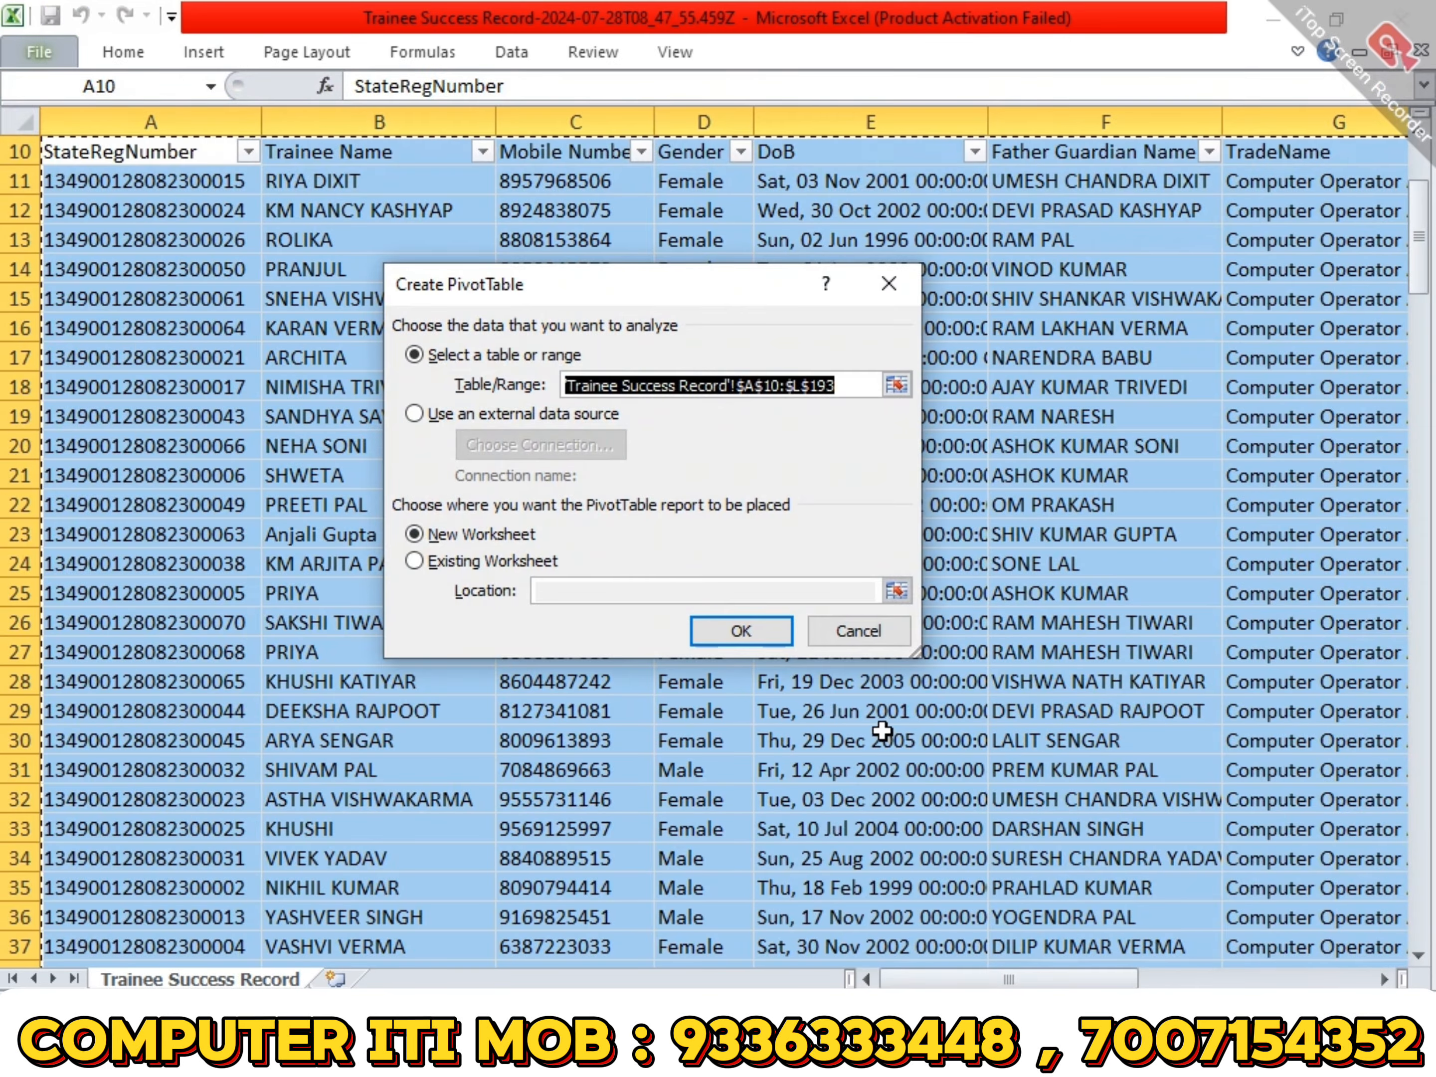
{"action": "left_click", "coordinate": [722, 631]}
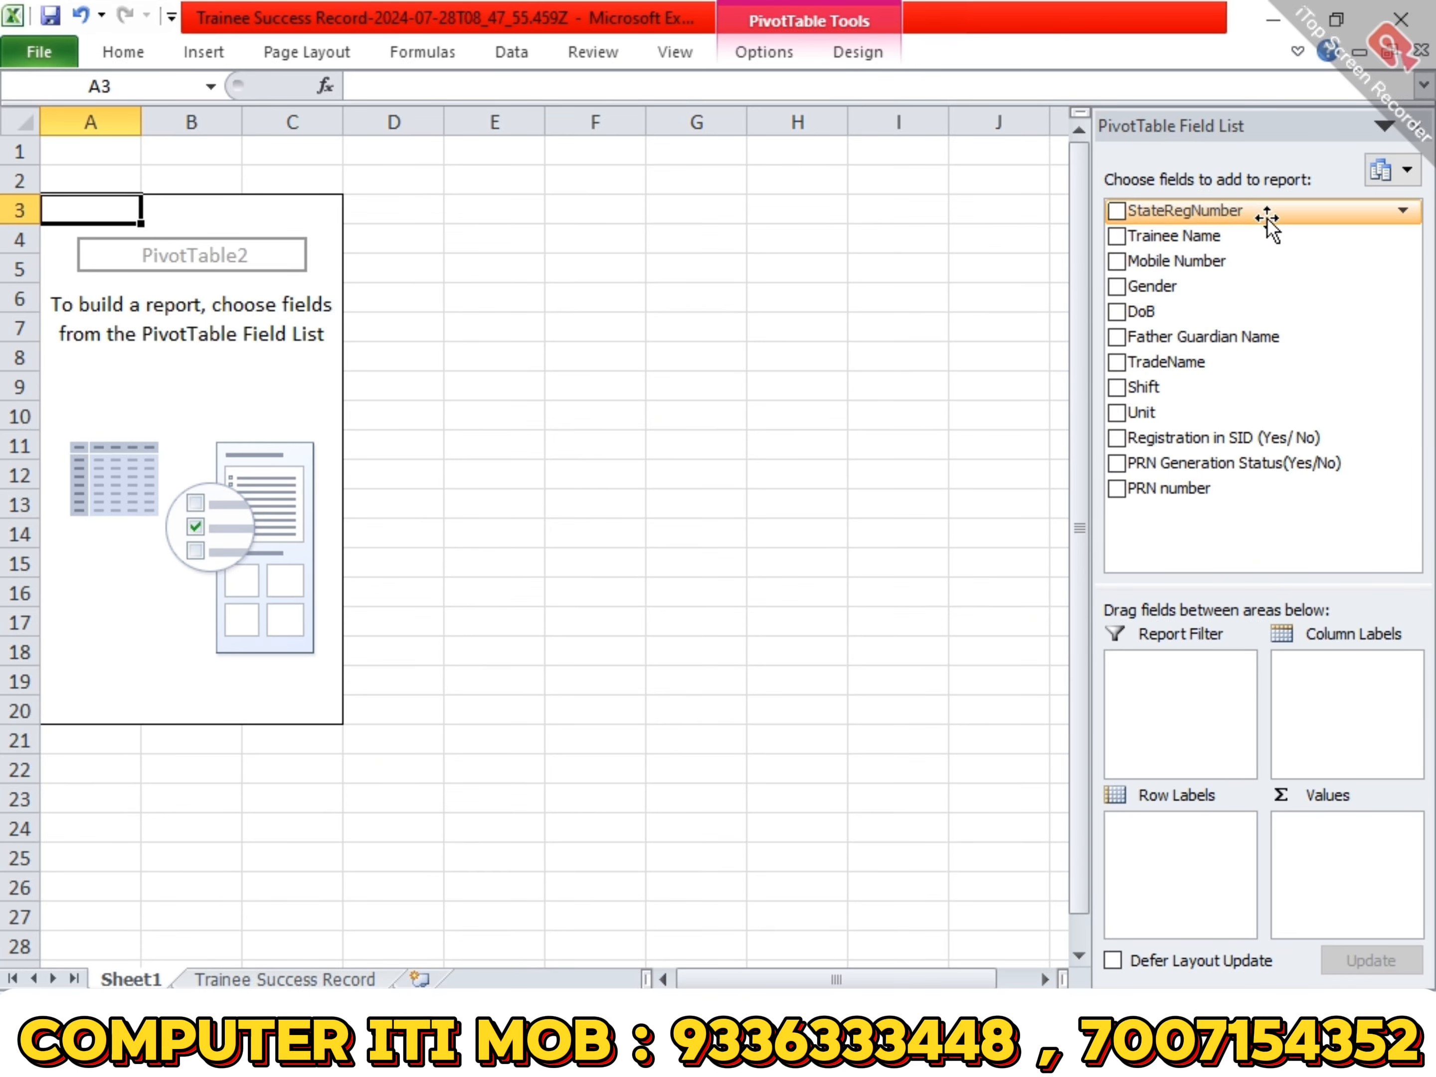
- Build the pivot table as a count of Trainee Name with TradeName as row labels and Gender as column labels
{"action": "left_click_drag", "start_coordinate": [1253, 362], "coordinate": [1168, 841]}
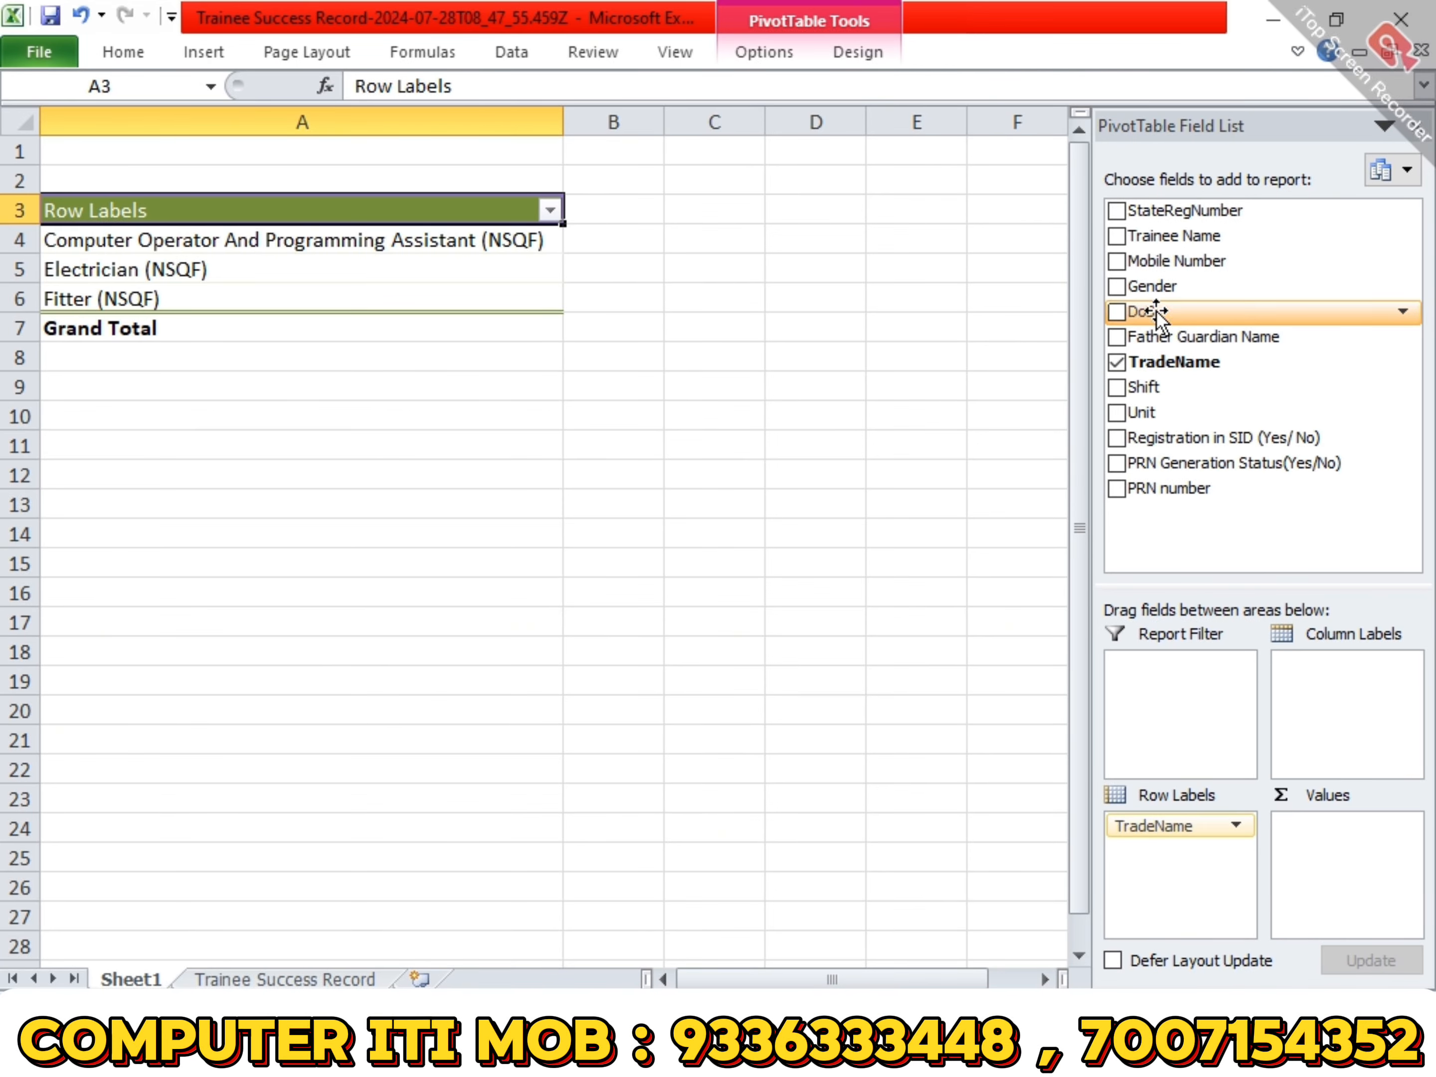
{"action": "left_click_drag", "start_coordinate": [1181, 236], "coordinate": [1357, 838]}
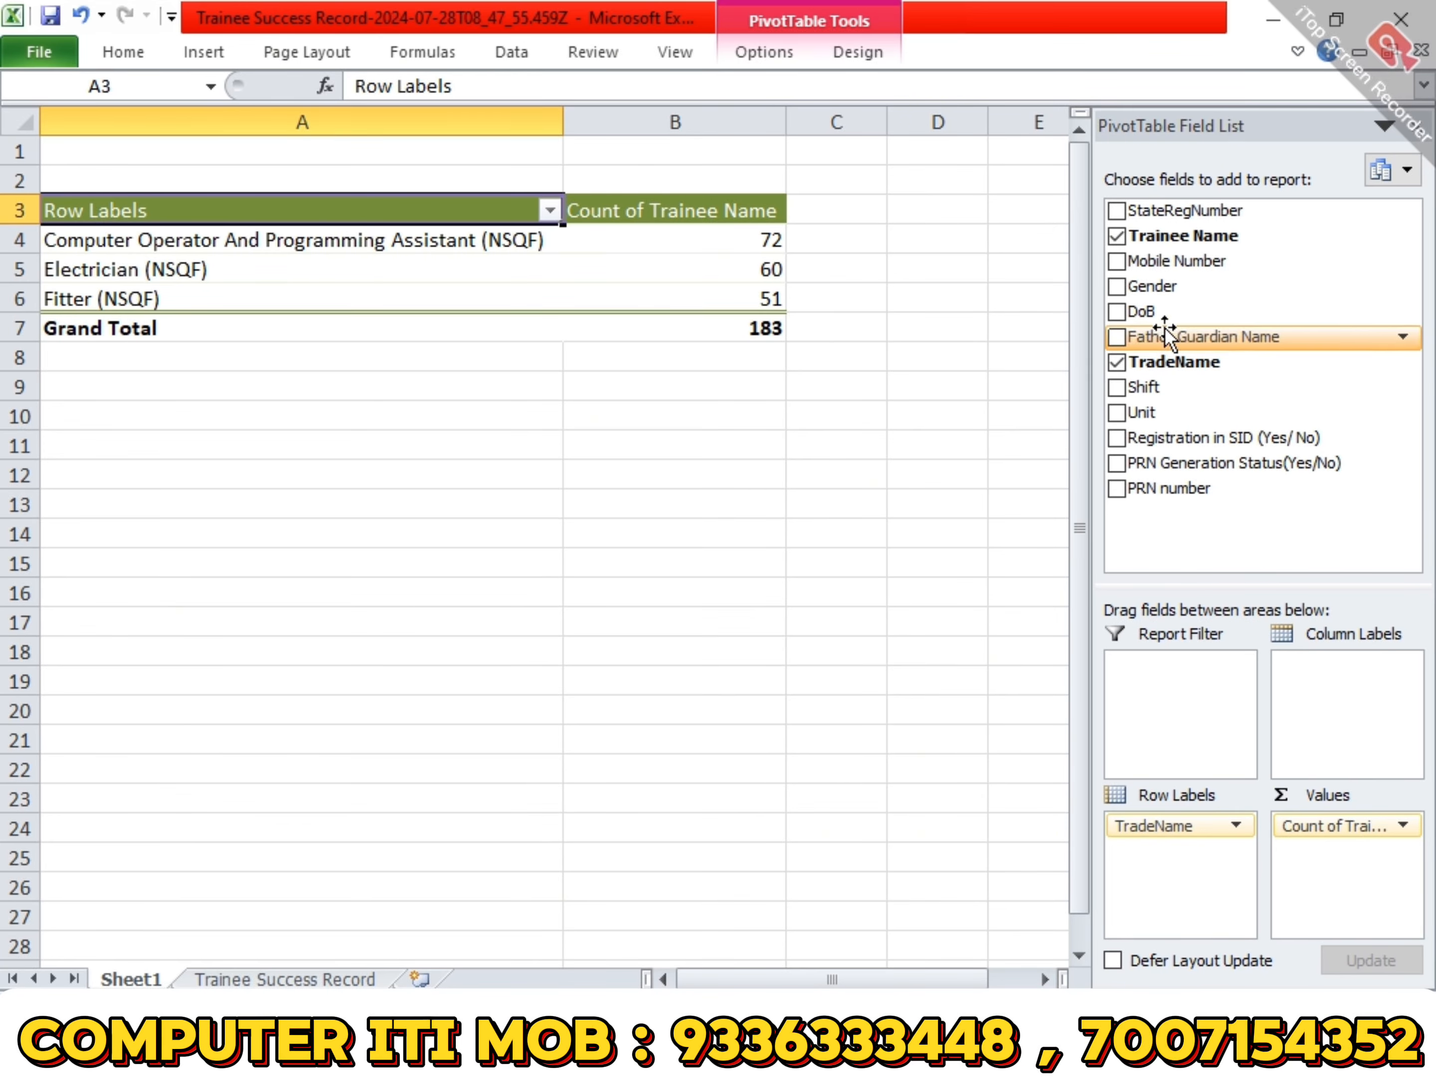
{"action": "left_click_drag", "start_coordinate": [1147, 287], "coordinate": [1344, 668]}
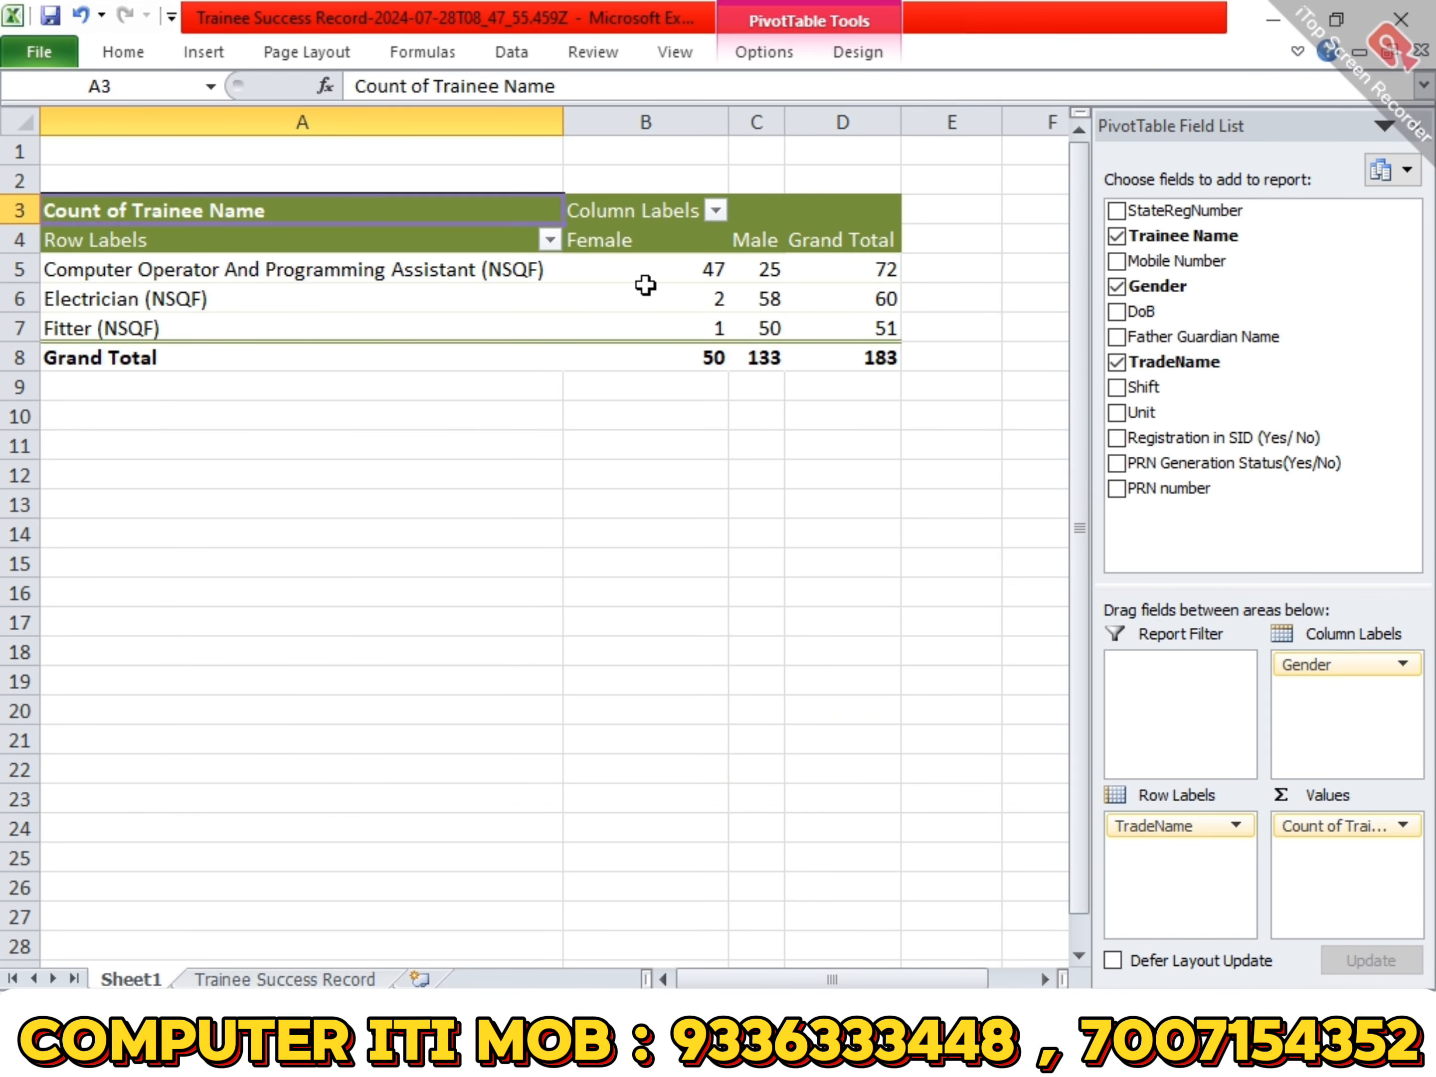
{"action": "mouse_move", "coordinate": [823, 275]}
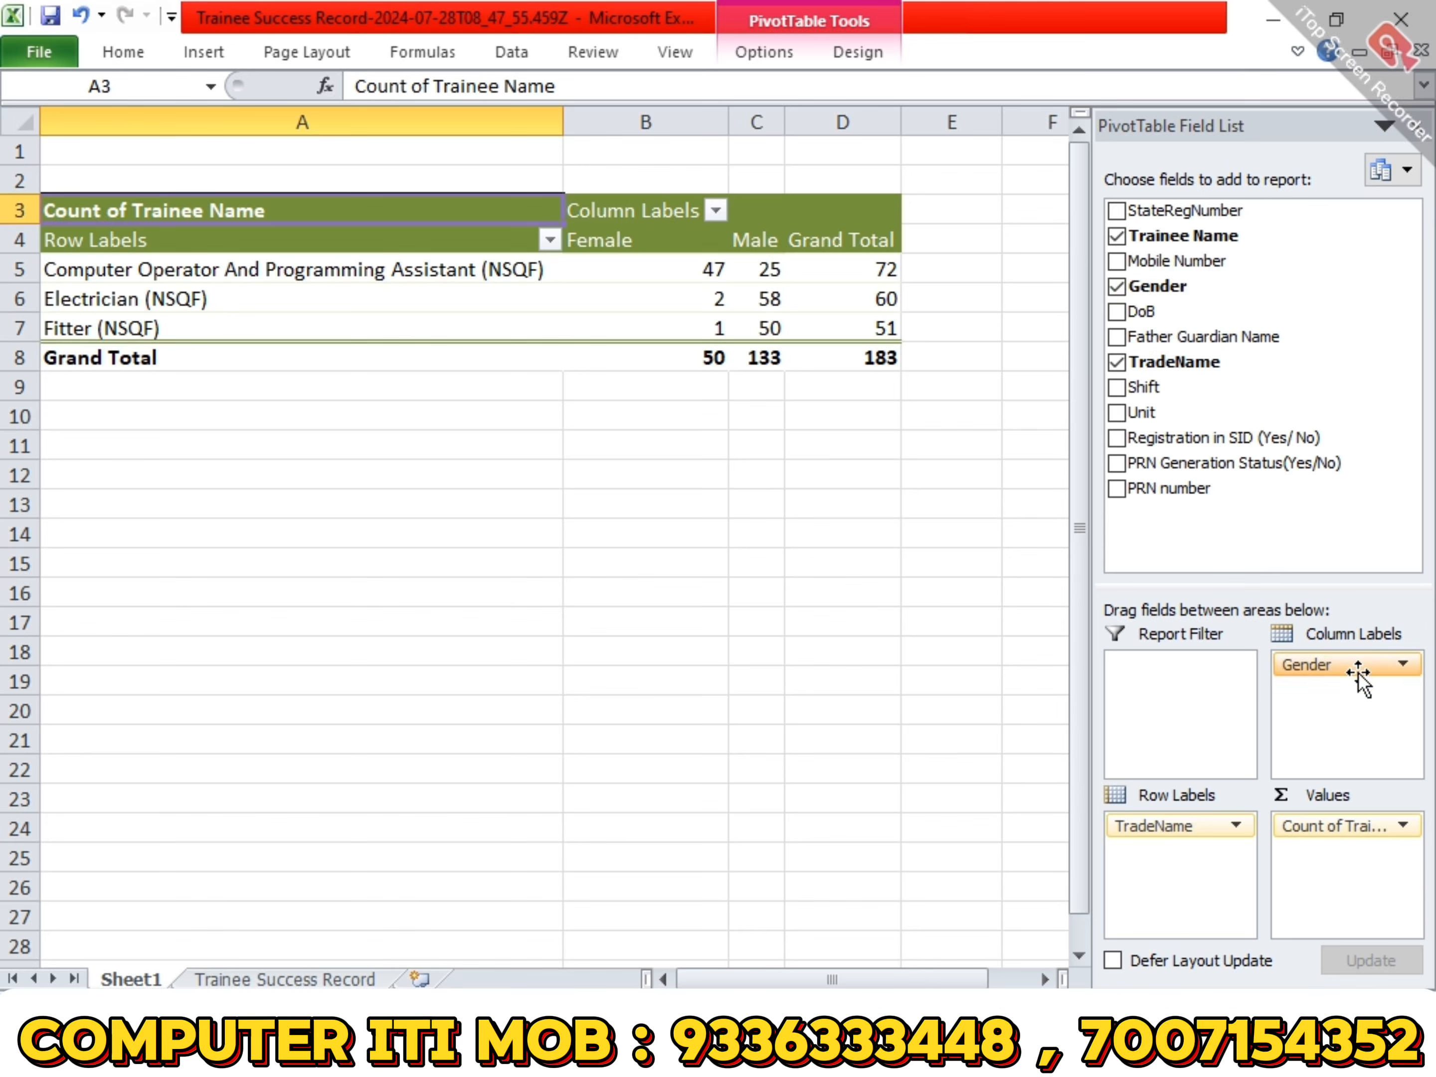
- Replace Gender with Shift as the column labels and examine the empty Electrician shift 1 and Fitter shift 3 cells
{"action": "left_click_drag", "start_coordinate": [1353, 676], "coordinate": [941, 671]}
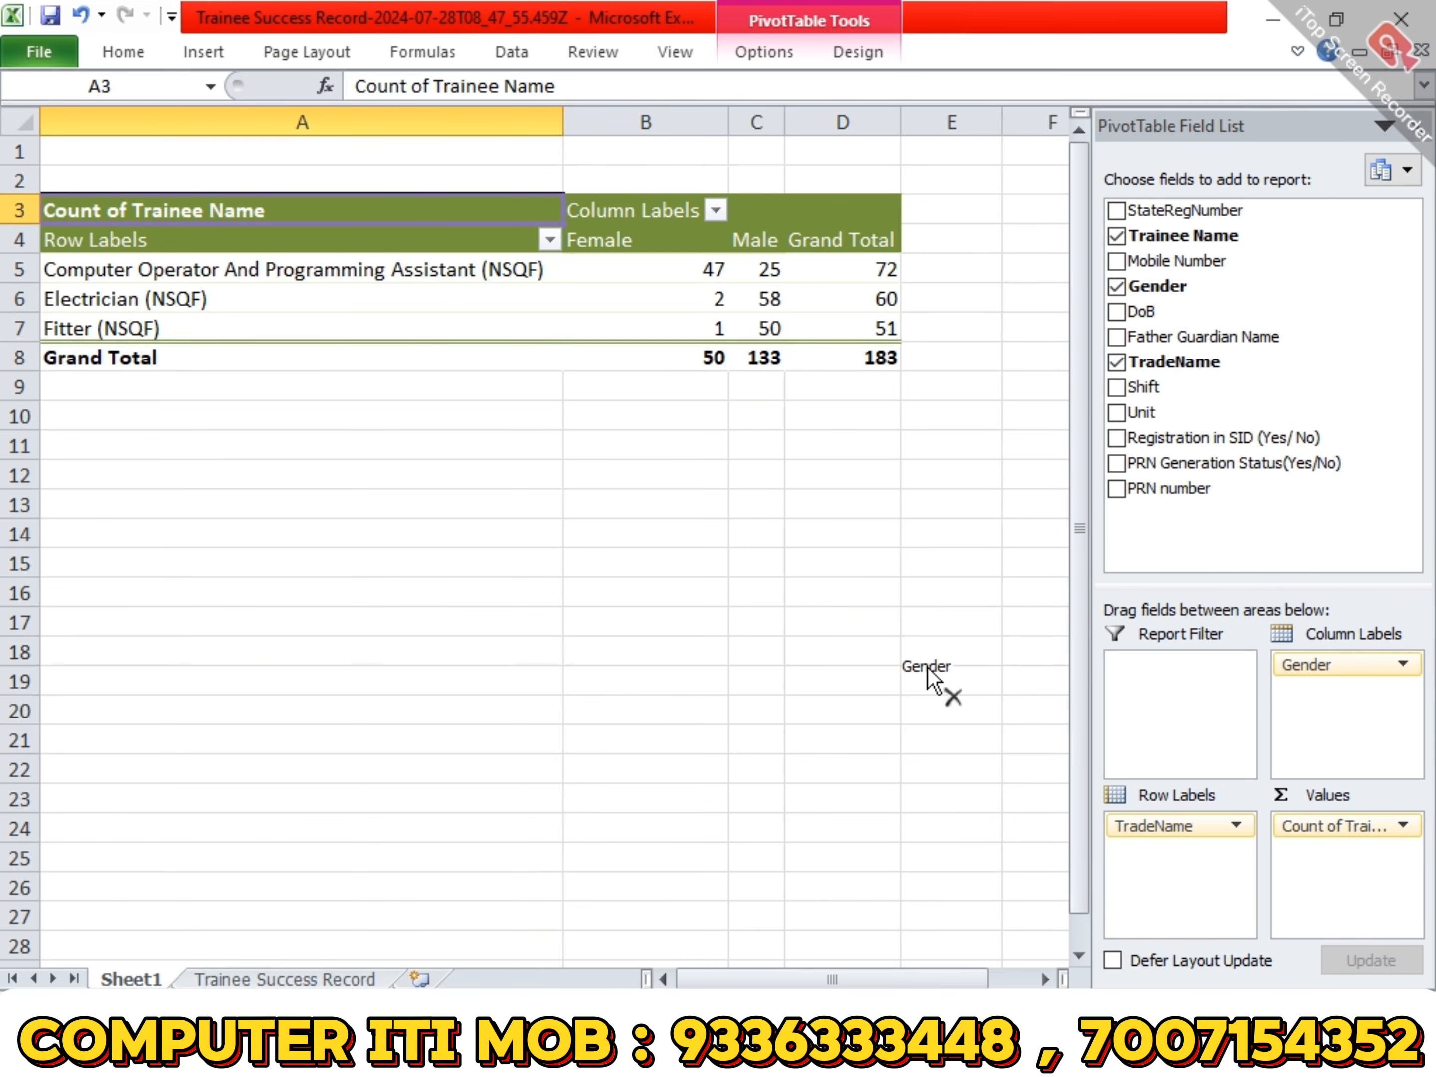
{"action": "left_click_drag", "start_coordinate": [928, 668], "coordinate": [928, 666]}
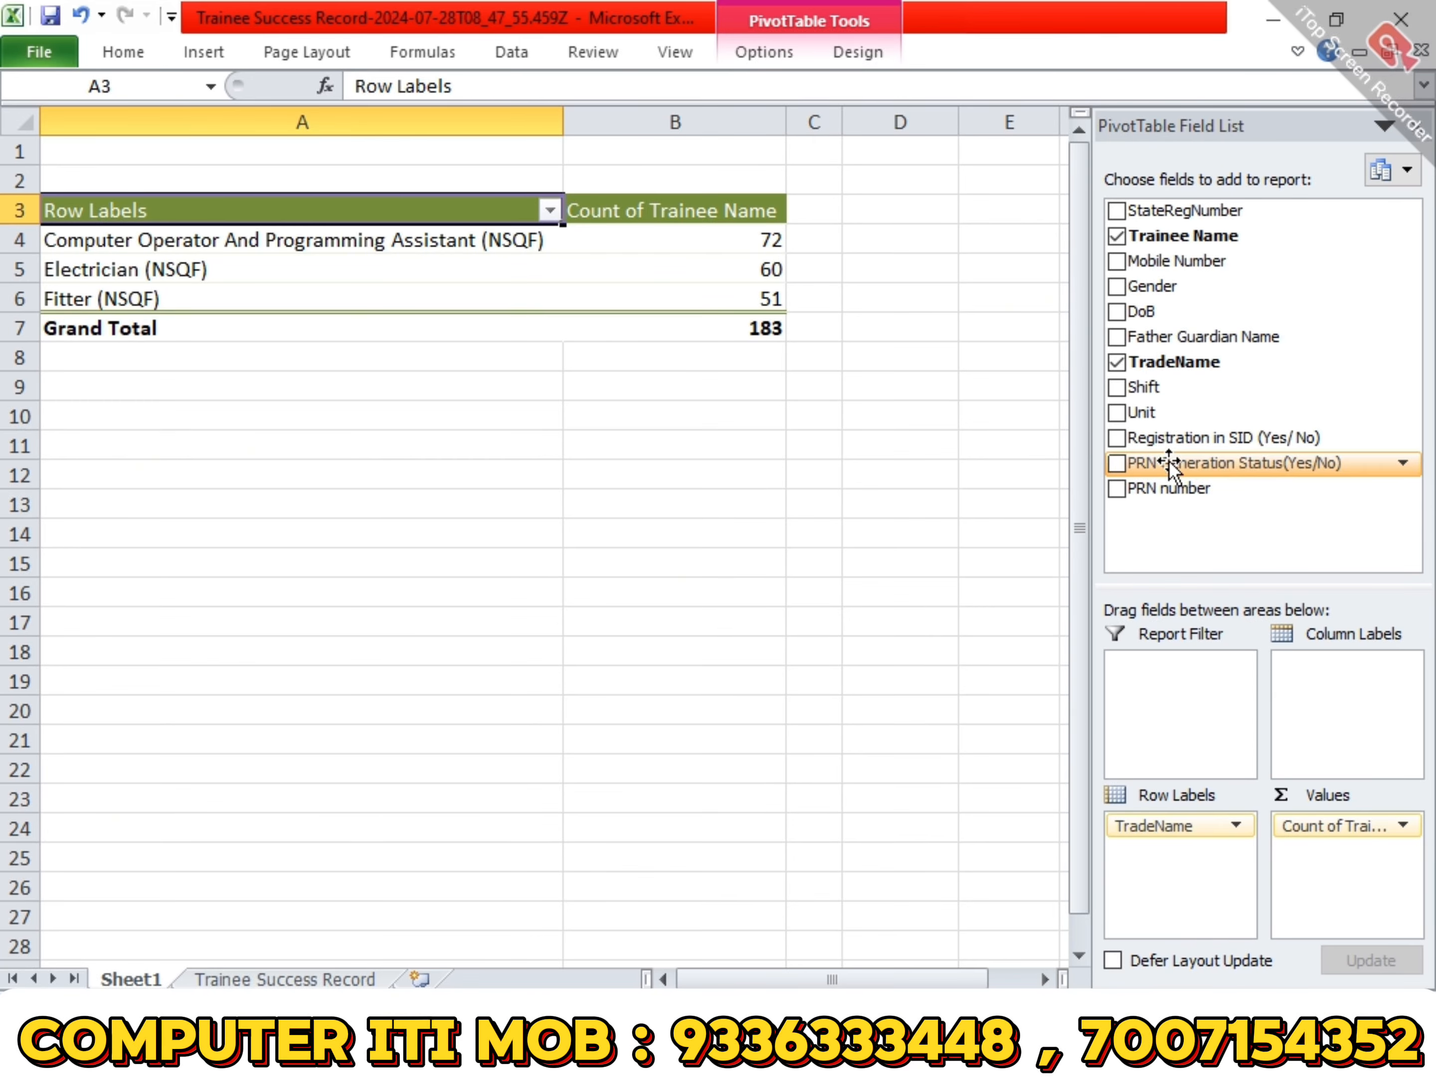
{"action": "left_click_drag", "start_coordinate": [1154, 395], "coordinate": [1340, 664]}
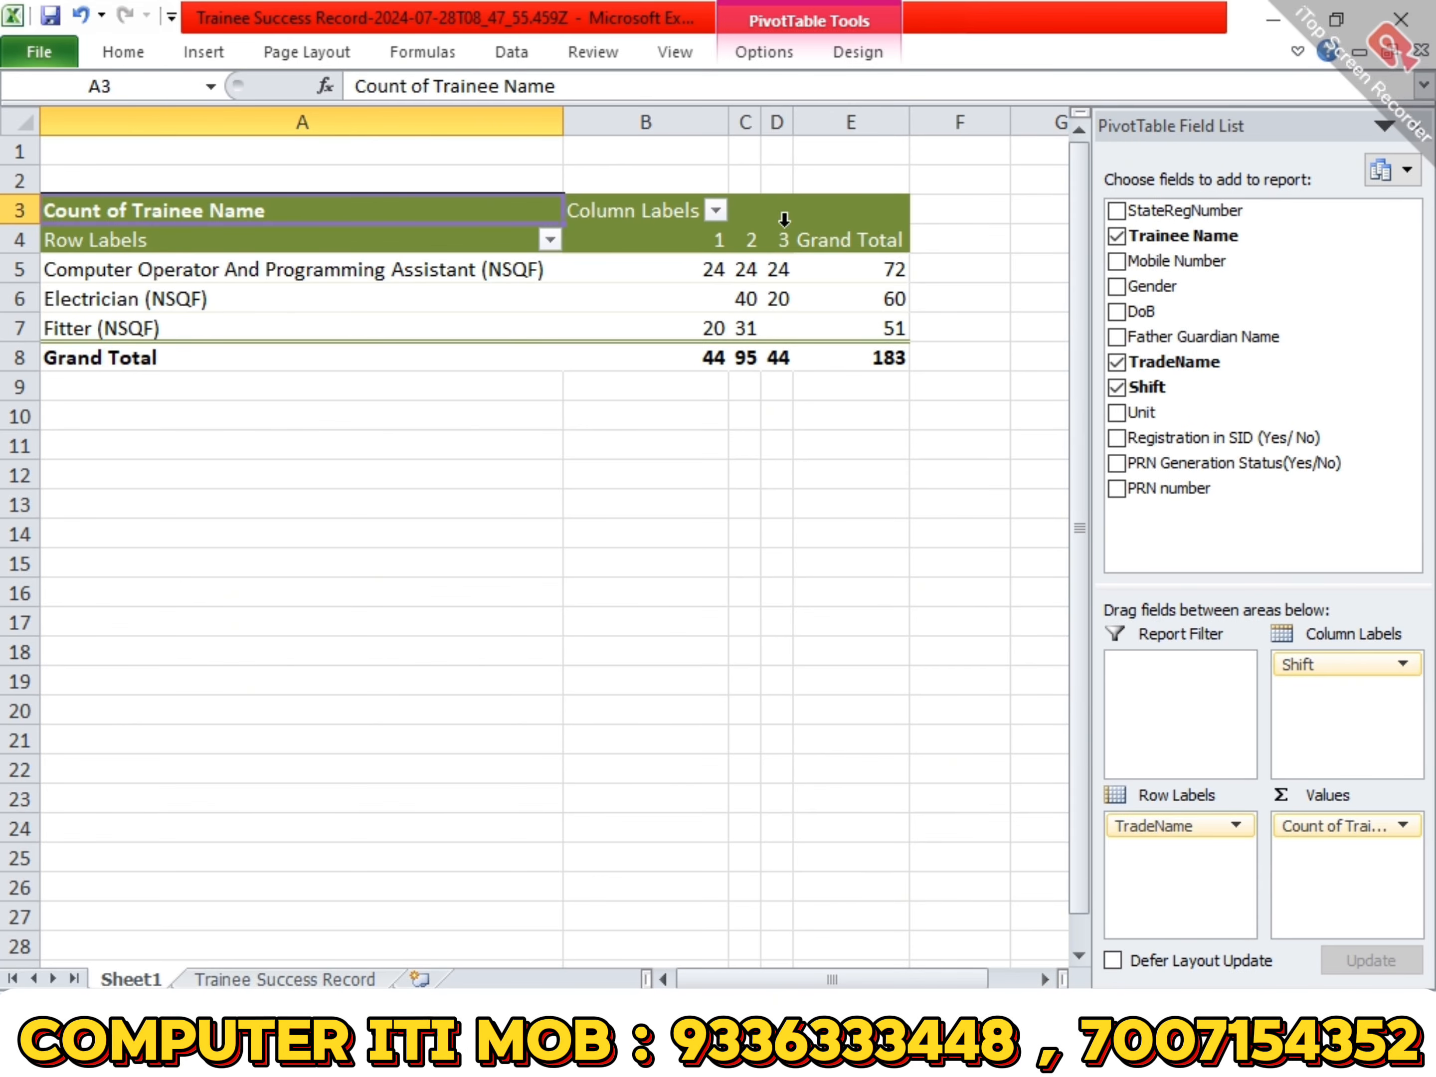
{"action": "mouse_move", "coordinate": [799, 276]}
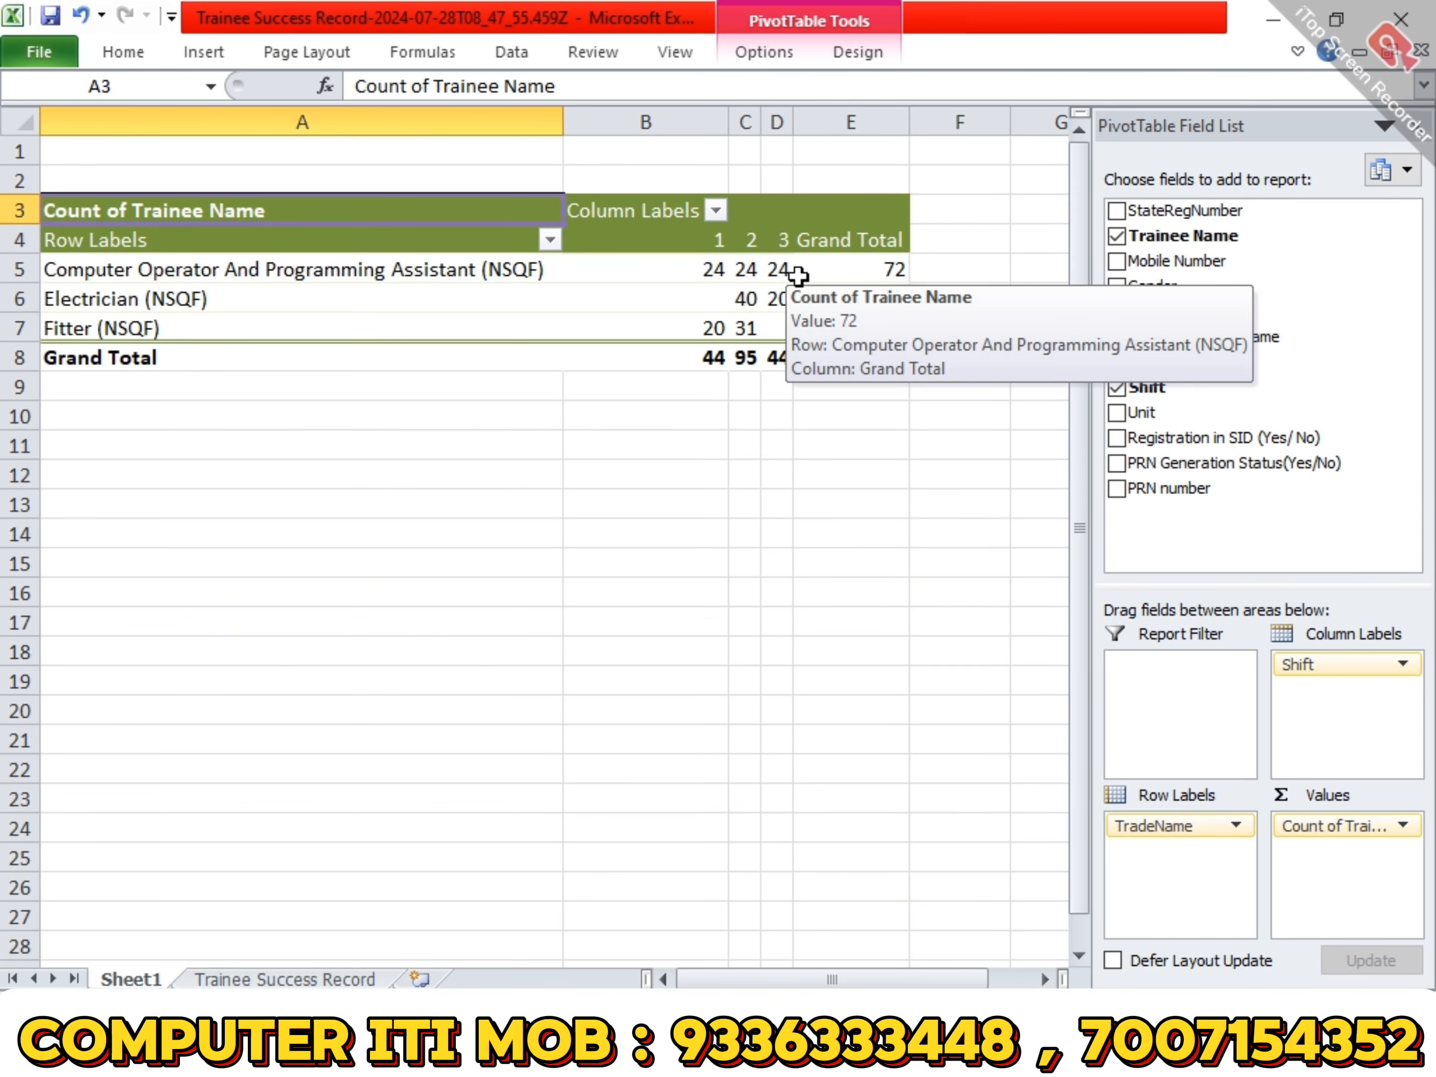
{"action": "left_click", "coordinate": [696, 298]}
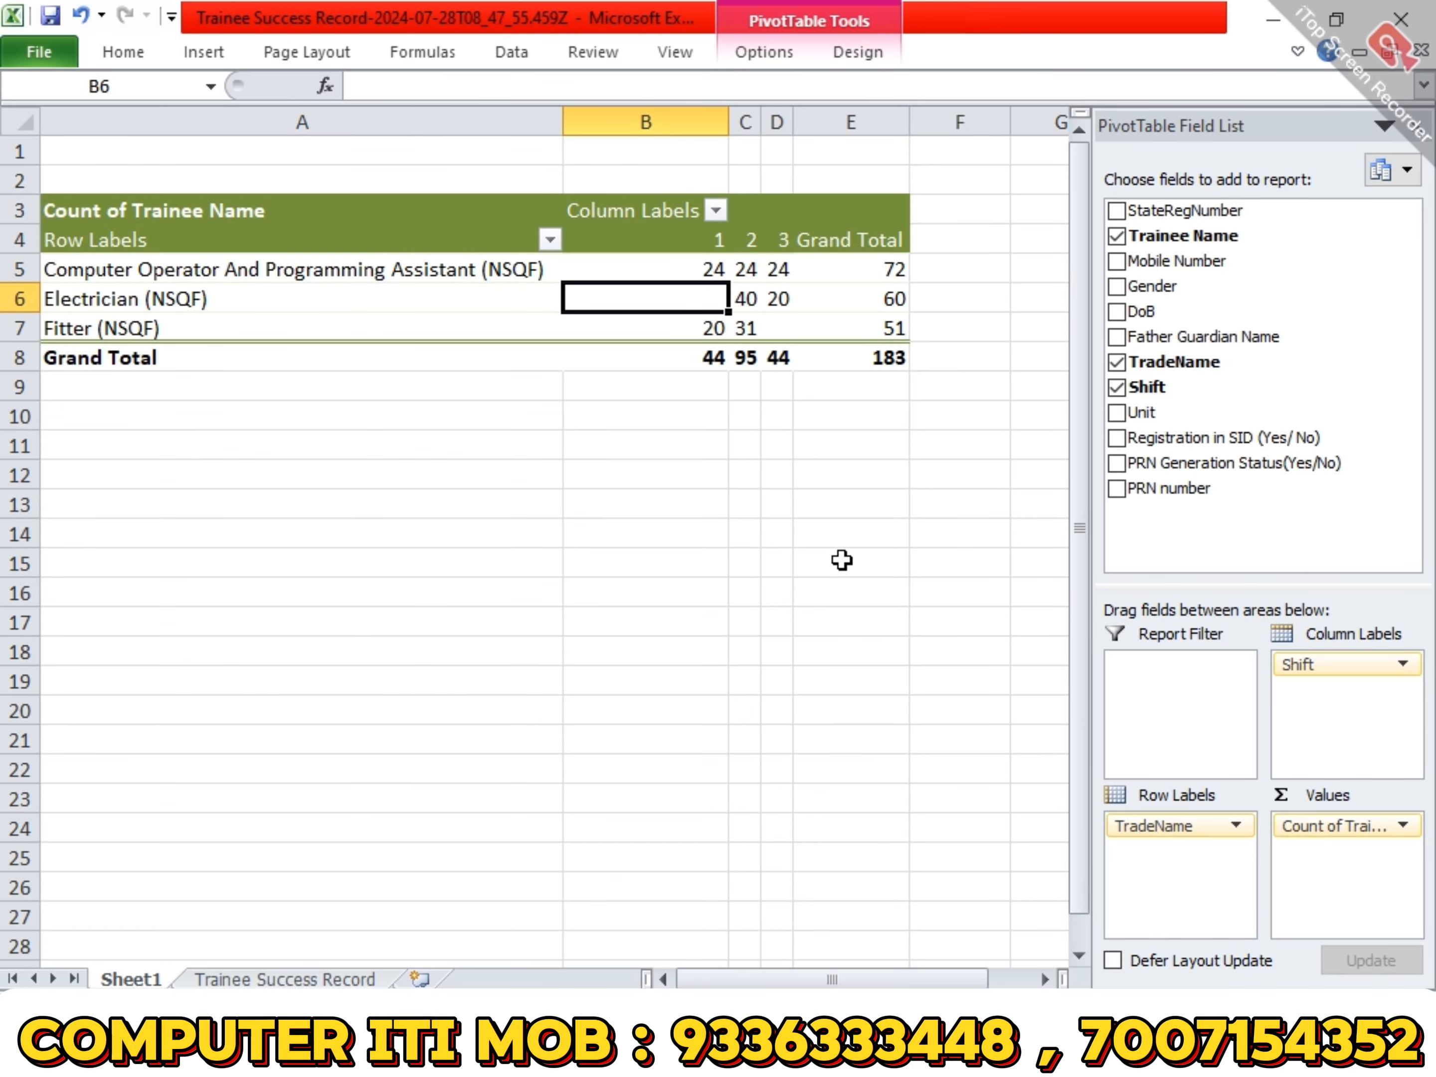
{"action": "left_click", "coordinate": [779, 328]}
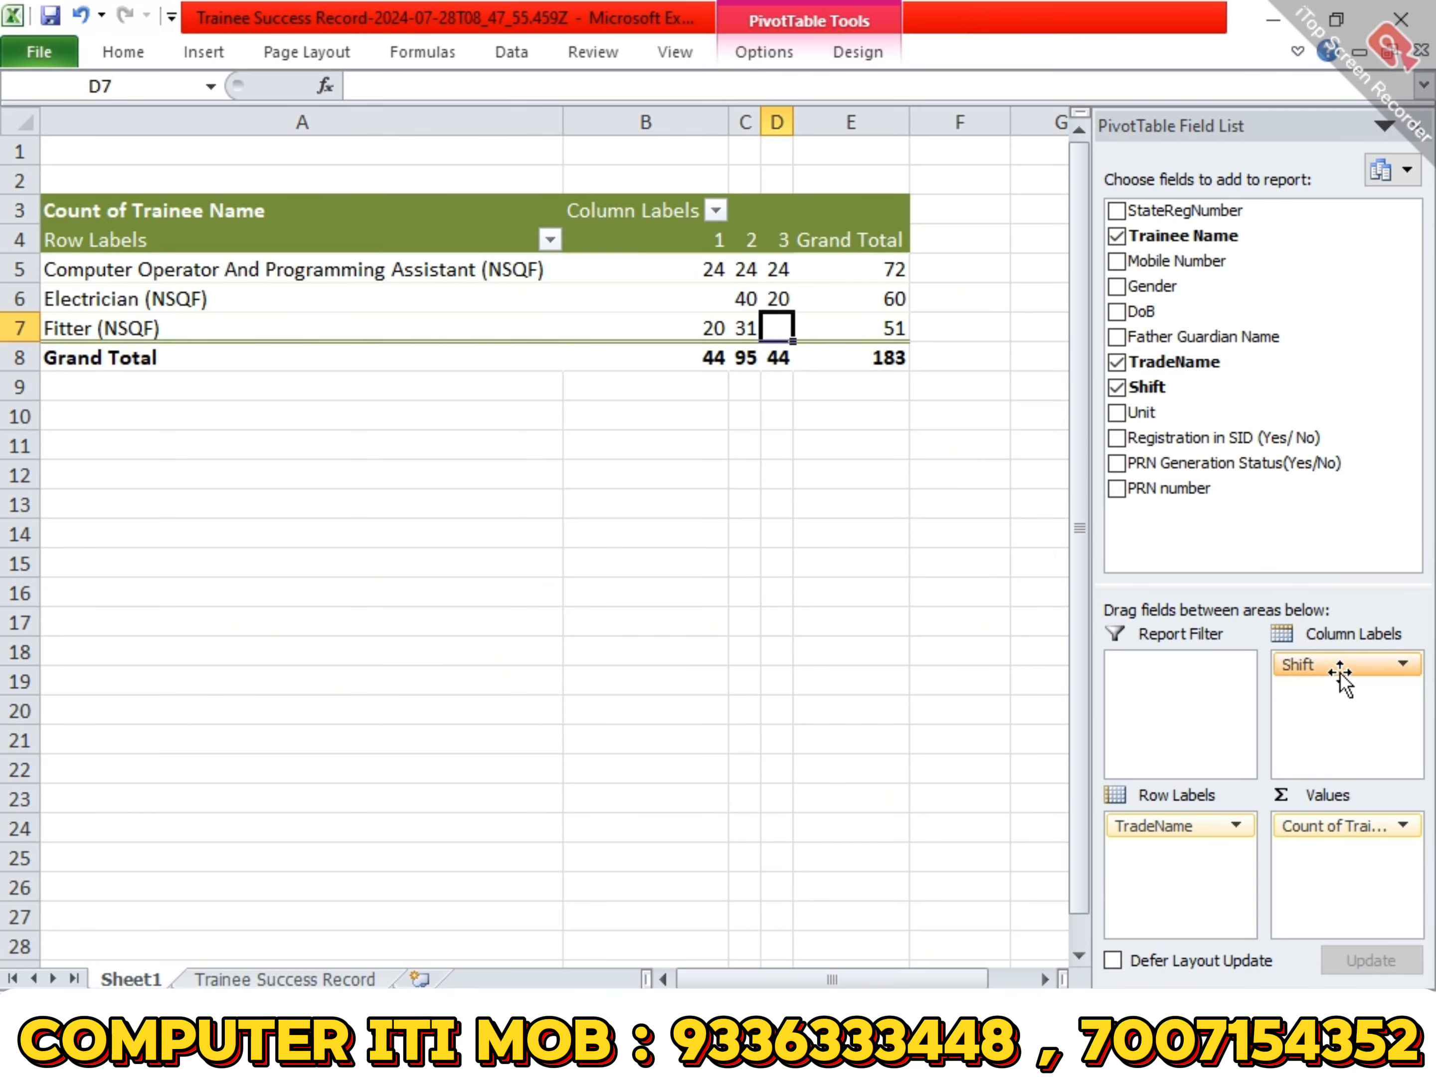
- Try TradeName as the report filter, placing Shift in the row labels and moving it back to the column labels
{"action": "left_click_drag", "start_coordinate": [1336, 665], "coordinate": [1198, 687]}
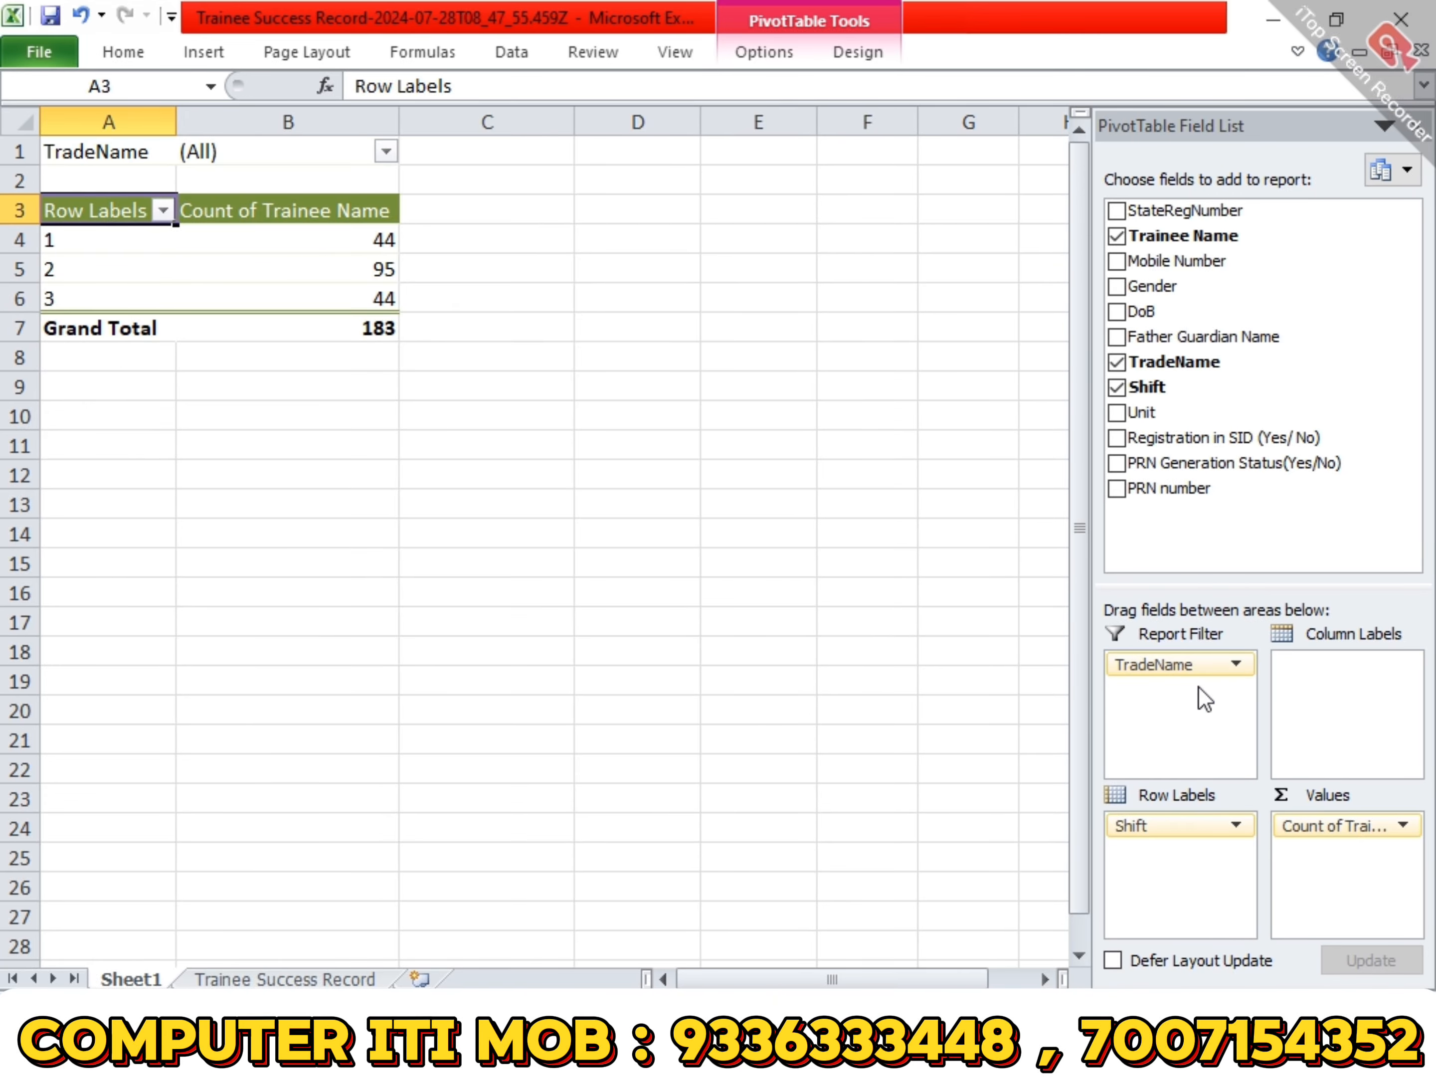
{"action": "left_click_drag", "start_coordinate": [1175, 826], "coordinate": [1391, 733]}
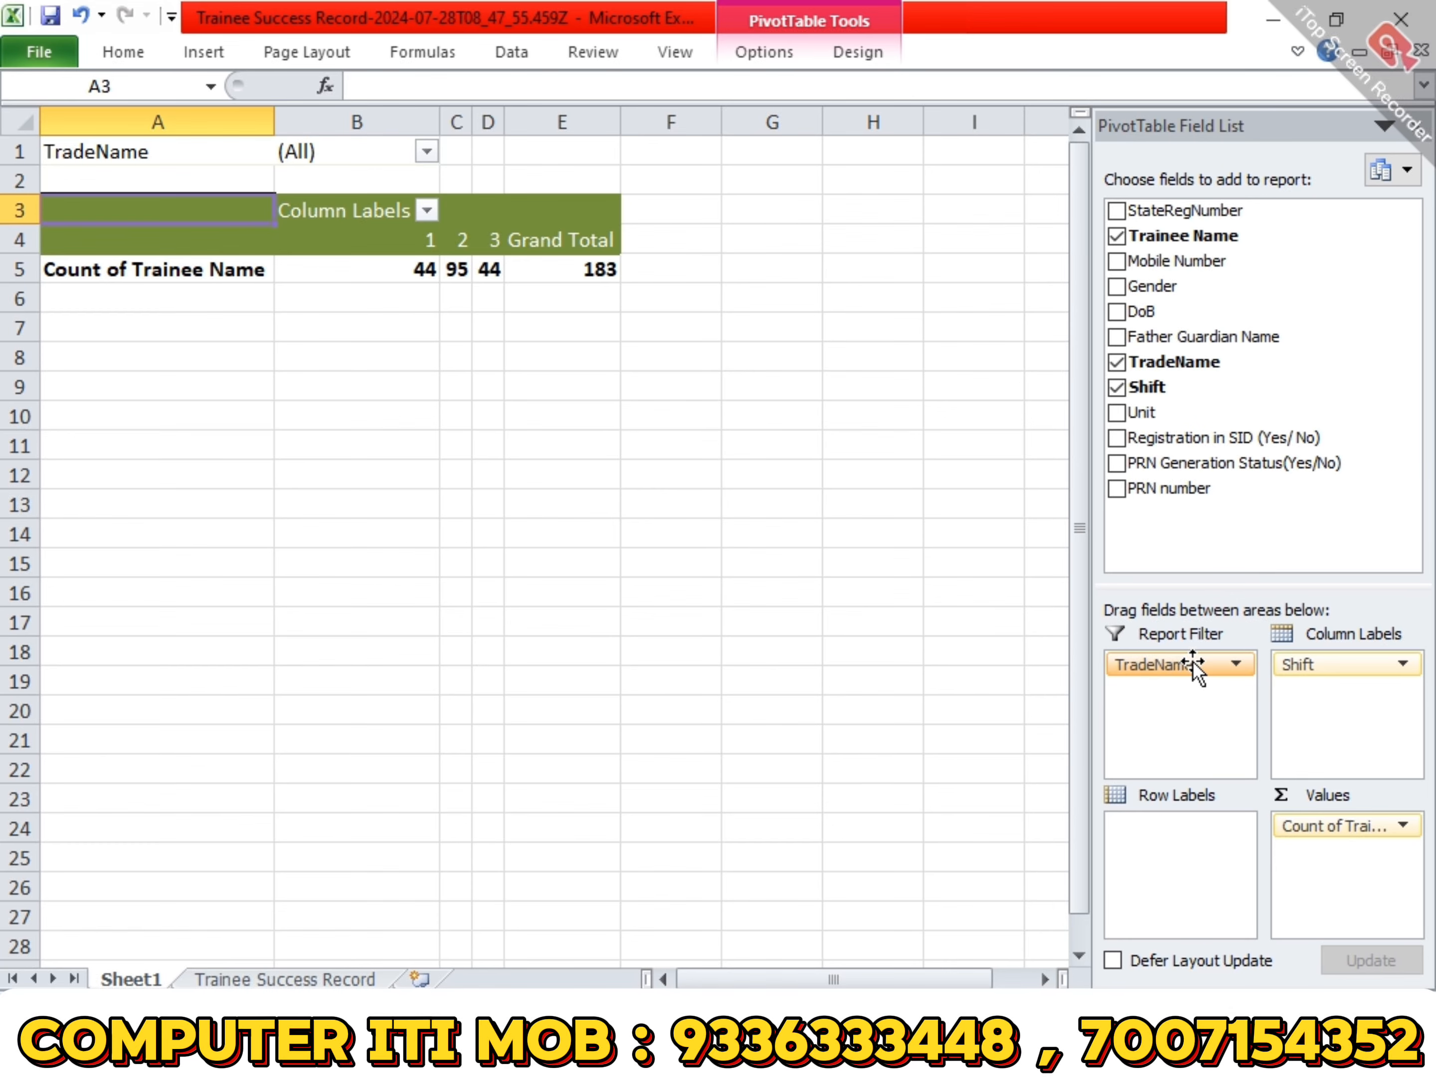
- Return TradeName to the row labels and replace Shift with Gender in the column labels
{"action": "left_click_drag", "start_coordinate": [1332, 667], "coordinate": [1189, 884]}
{"action": "left_click_drag", "start_coordinate": [1294, 665], "coordinate": [1044, 500]}
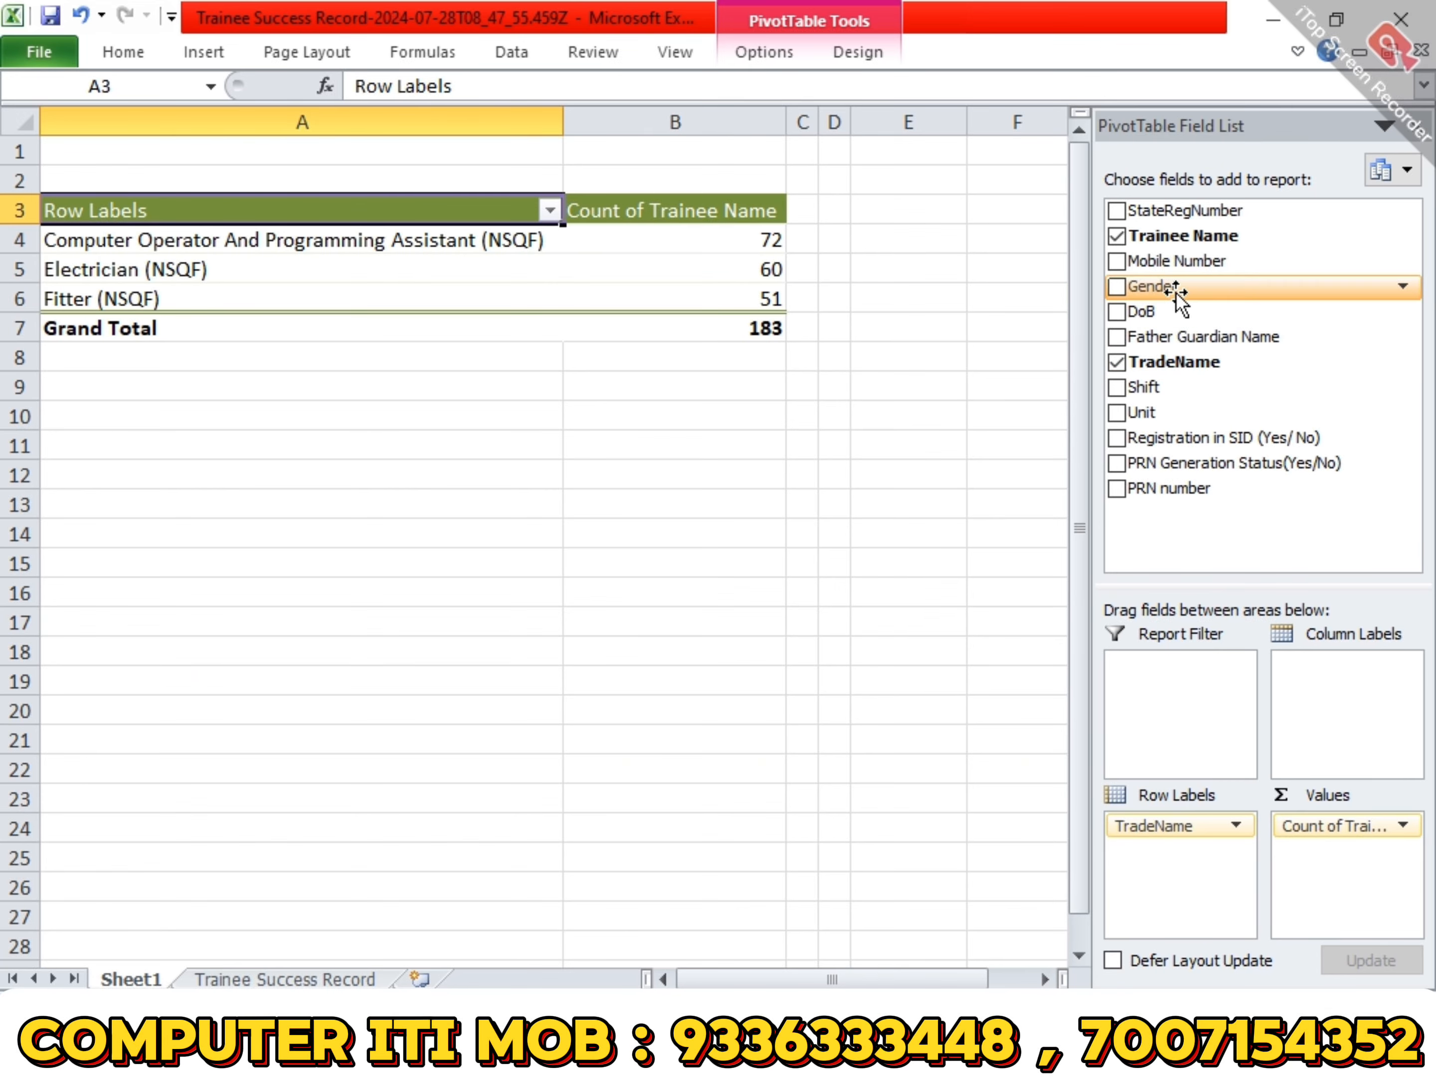
{"action": "left_click_drag", "start_coordinate": [1176, 290], "coordinate": [1365, 675]}
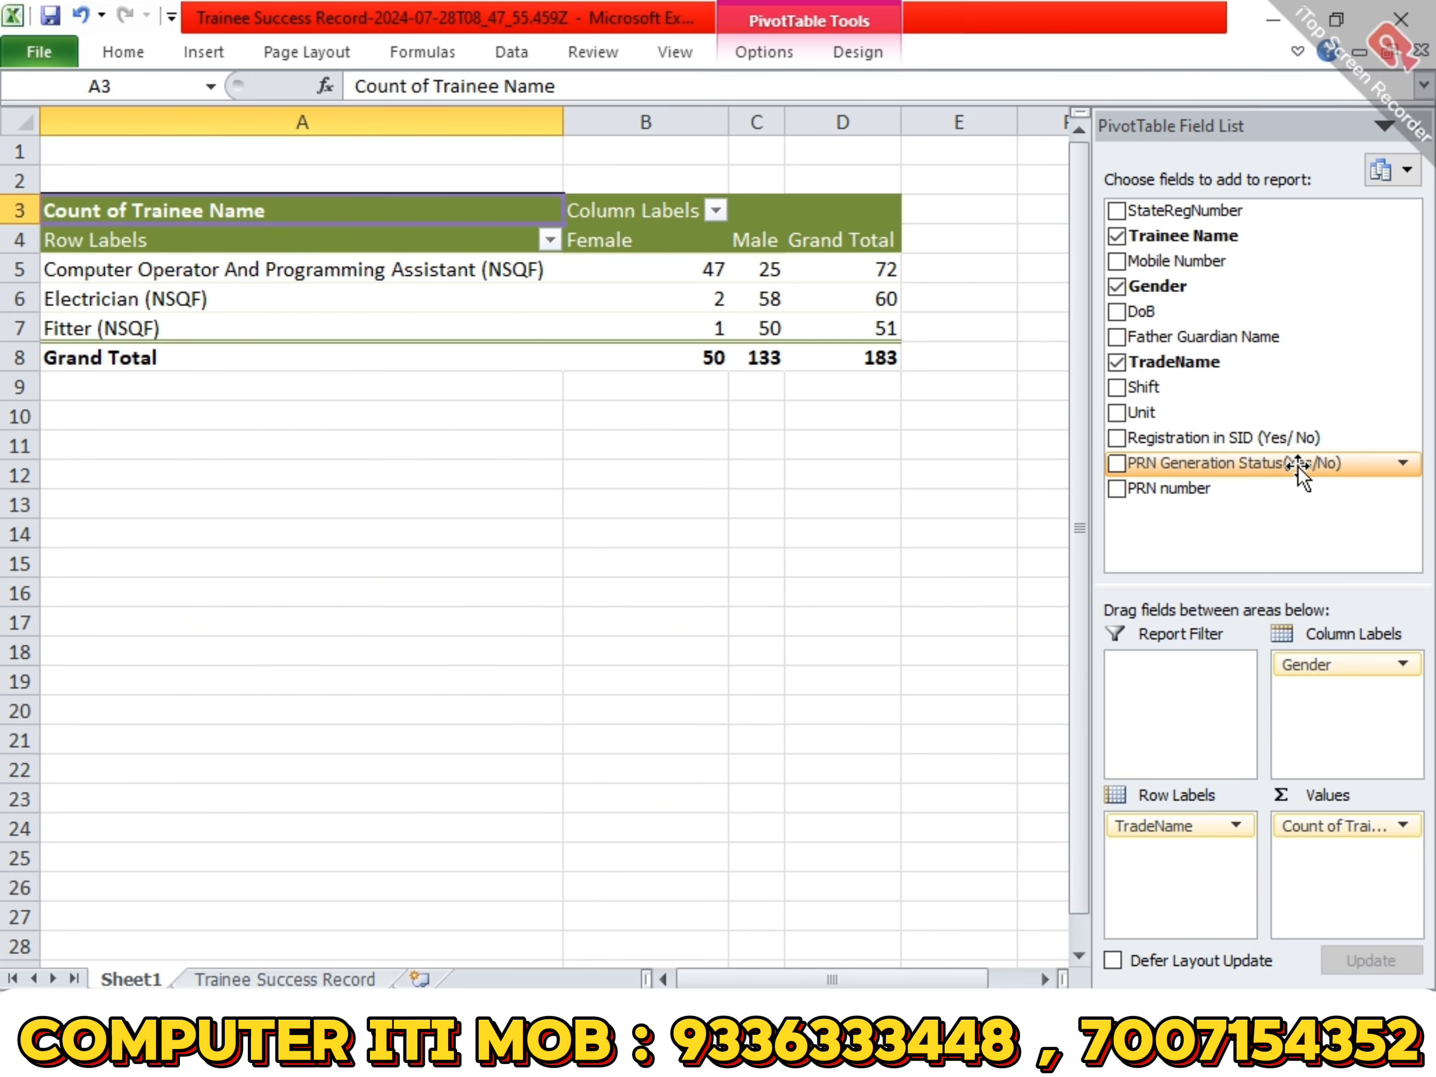
- Add PRN Generation Status(Yes/No) as a report filter and view its filter choices without applying one
{"action": "left_click_drag", "start_coordinate": [1268, 616], "coordinate": [1222, 687]}
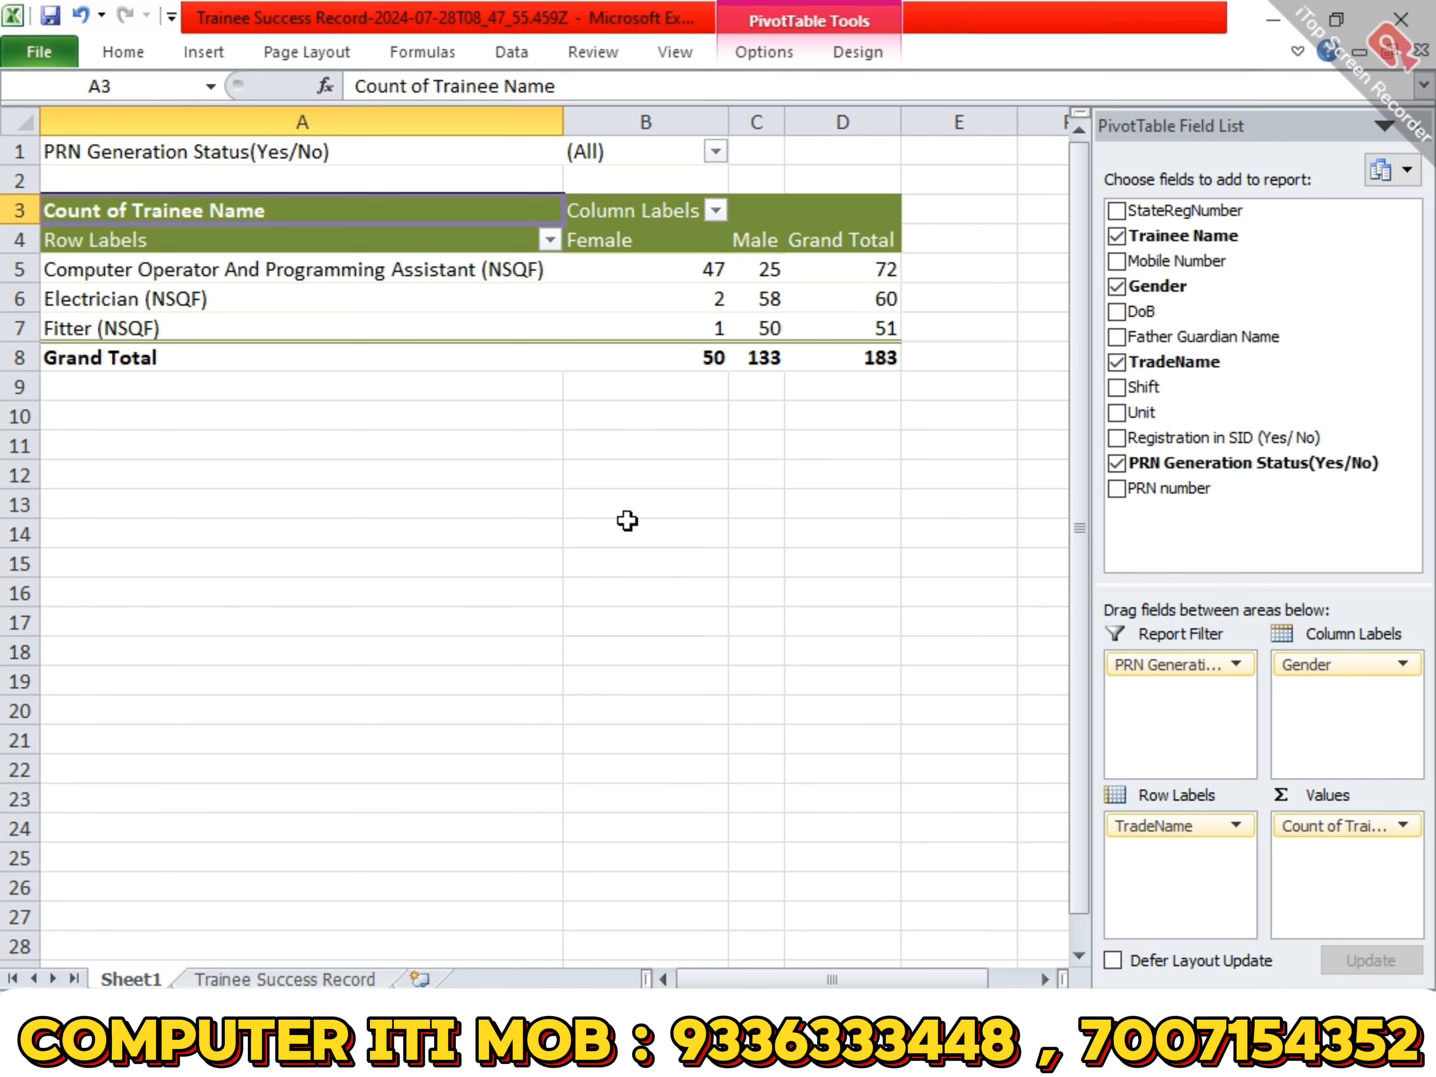
{"action": "left_click", "coordinate": [715, 151]}
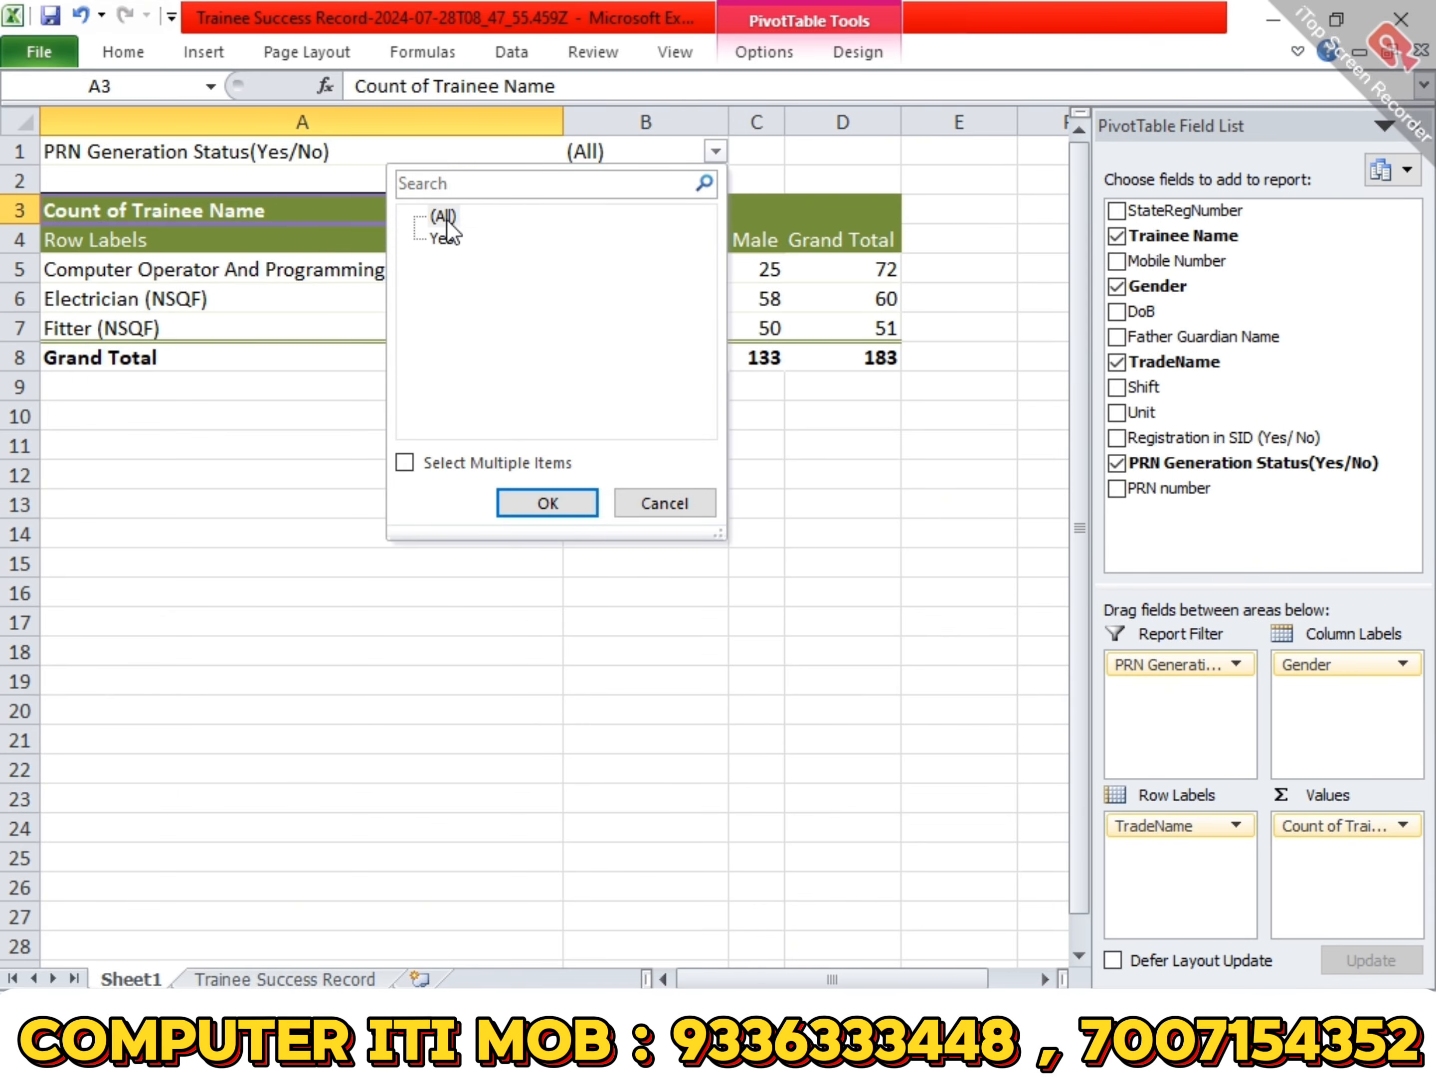
{"action": "left_click", "coordinate": [654, 499]}
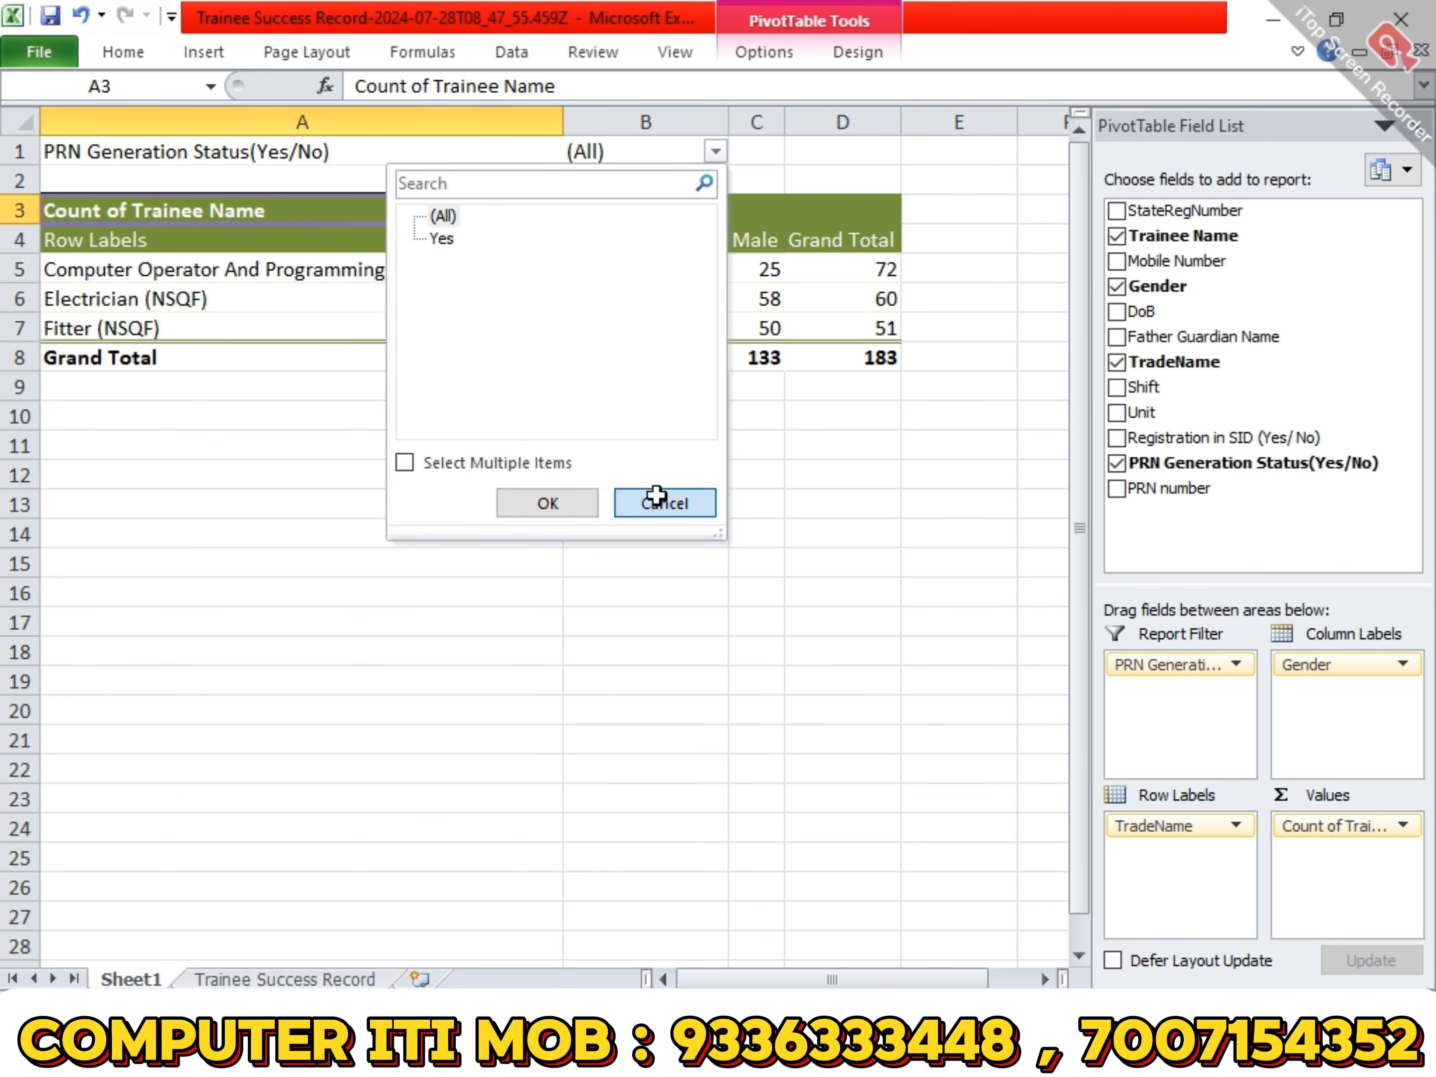
- Replace PRN Generation Status(Yes/No) with PRN number as the report filter and view its filter choices without applying one
{"action": "left_click_drag", "start_coordinate": [1159, 655], "coordinate": [860, 678]}
{"action": "left_click_drag", "start_coordinate": [1166, 487], "coordinate": [1169, 645]}
{"action": "double_click", "coordinate": [709, 155]}
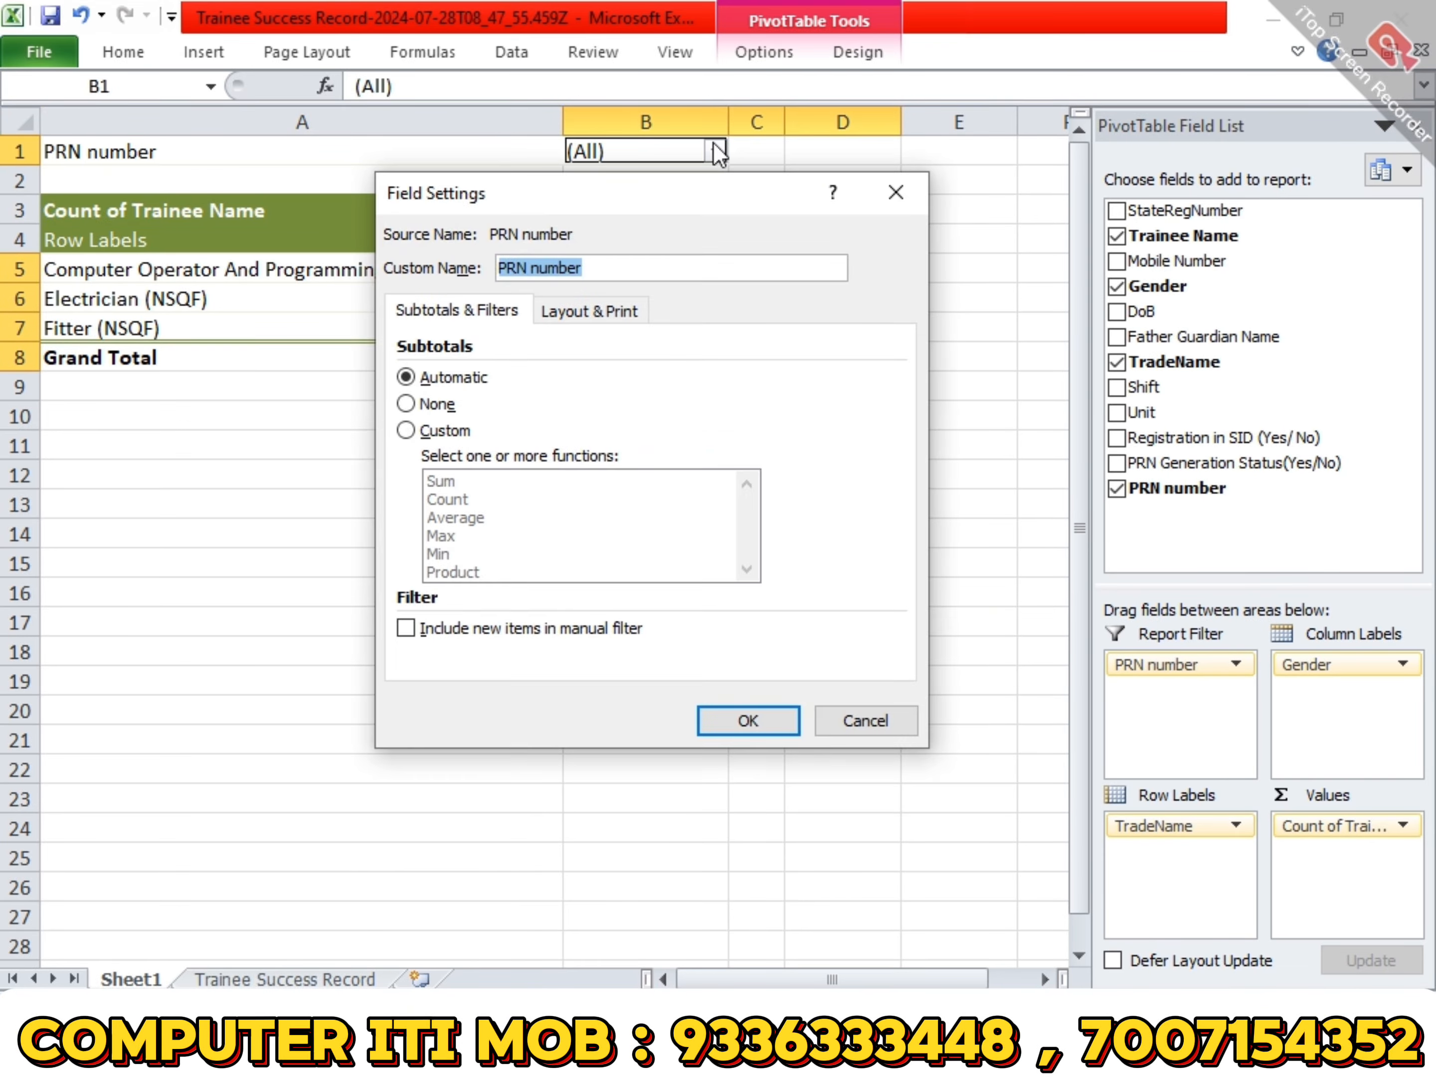
{"action": "key", "text": "Escape"}
{"action": "left_click", "coordinate": [709, 155]}
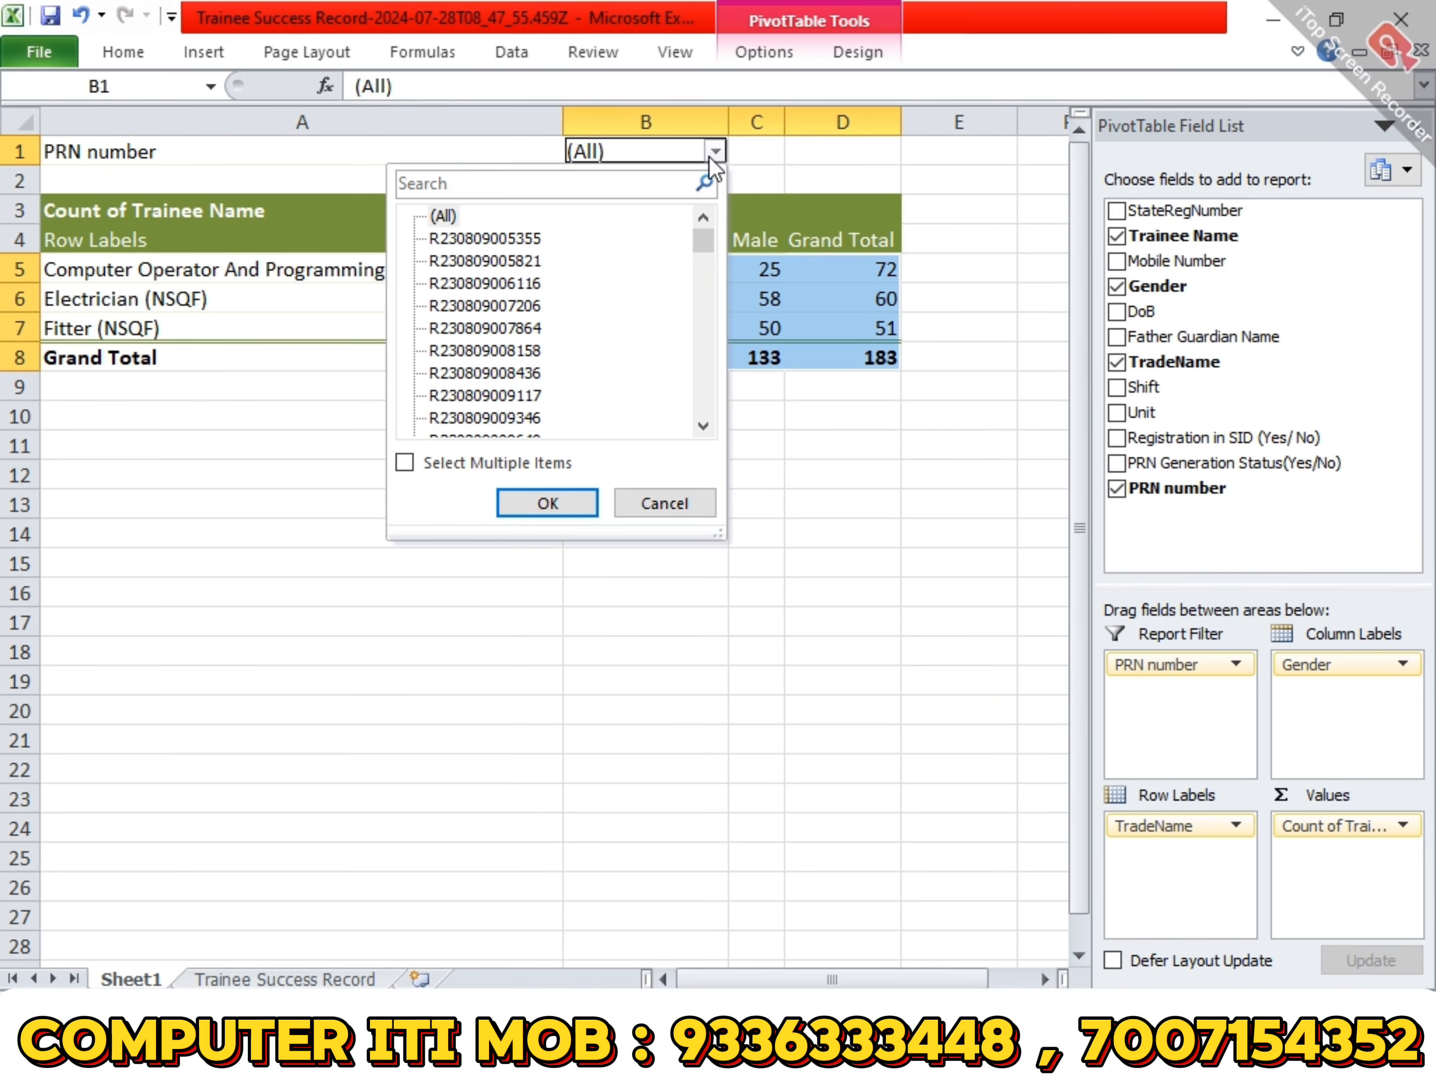
{"action": "left_click", "coordinate": [709, 156]}
{"action": "left_click", "coordinate": [843, 475]}
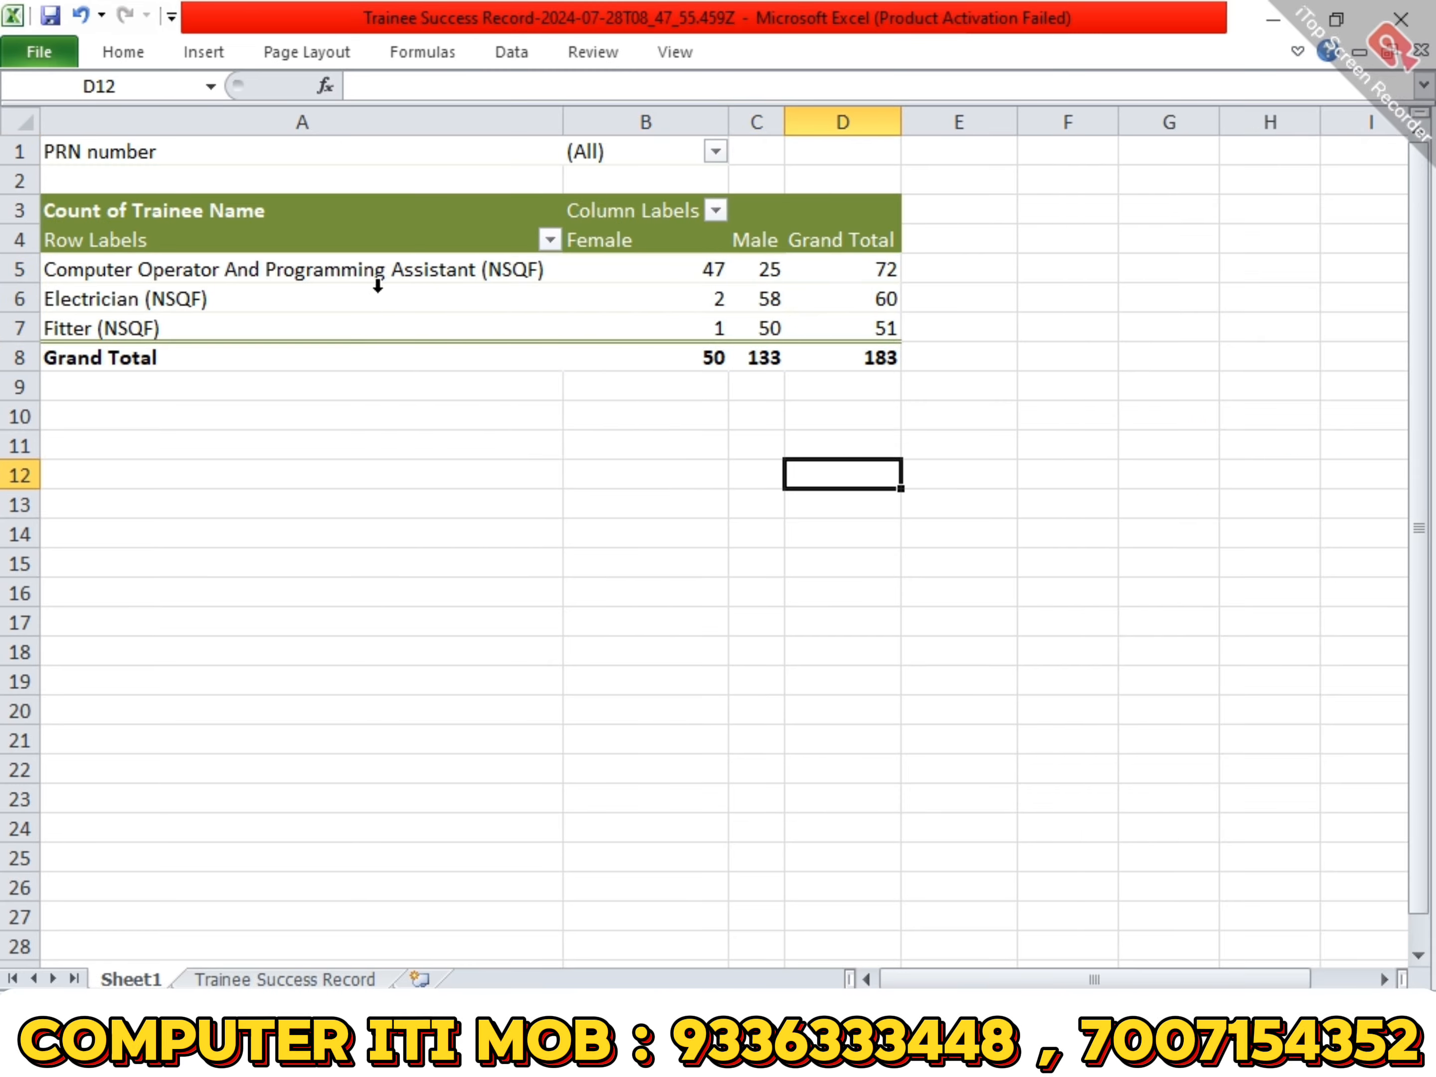
- Switch from the trainee workbook to the open sales and payroll workbook and show its Stationary Record sheet
{"action": "left_click", "coordinate": [308, 979]}
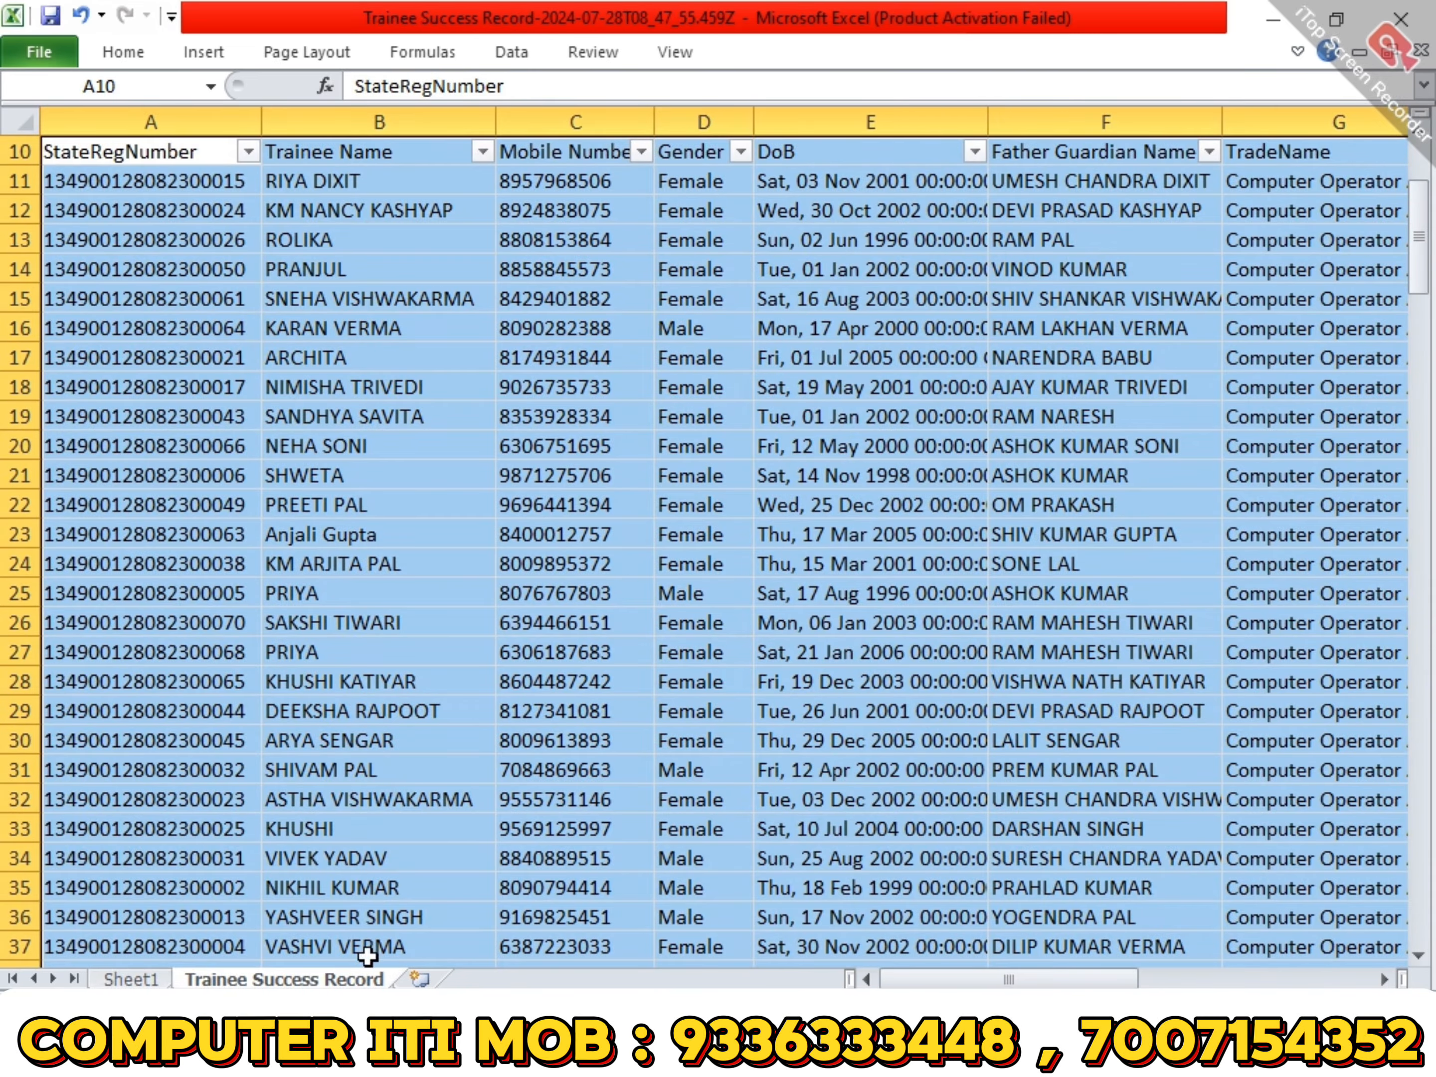
{"action": "left_click", "coordinate": [713, 1056]}
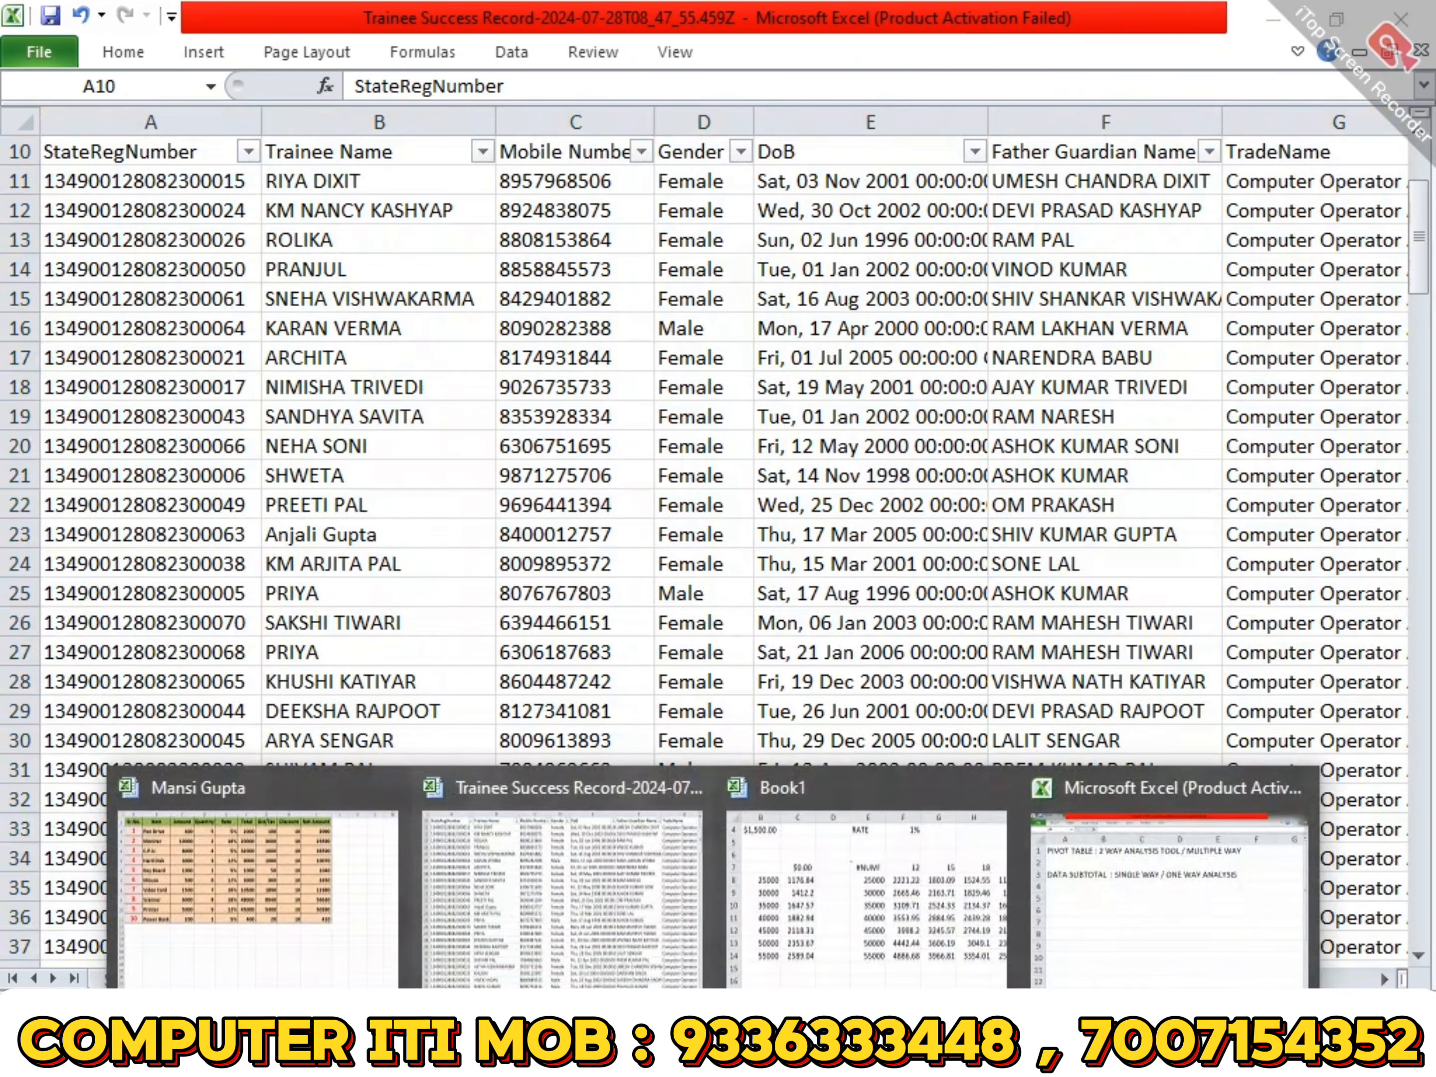
{"action": "left_click", "coordinate": [315, 790]}
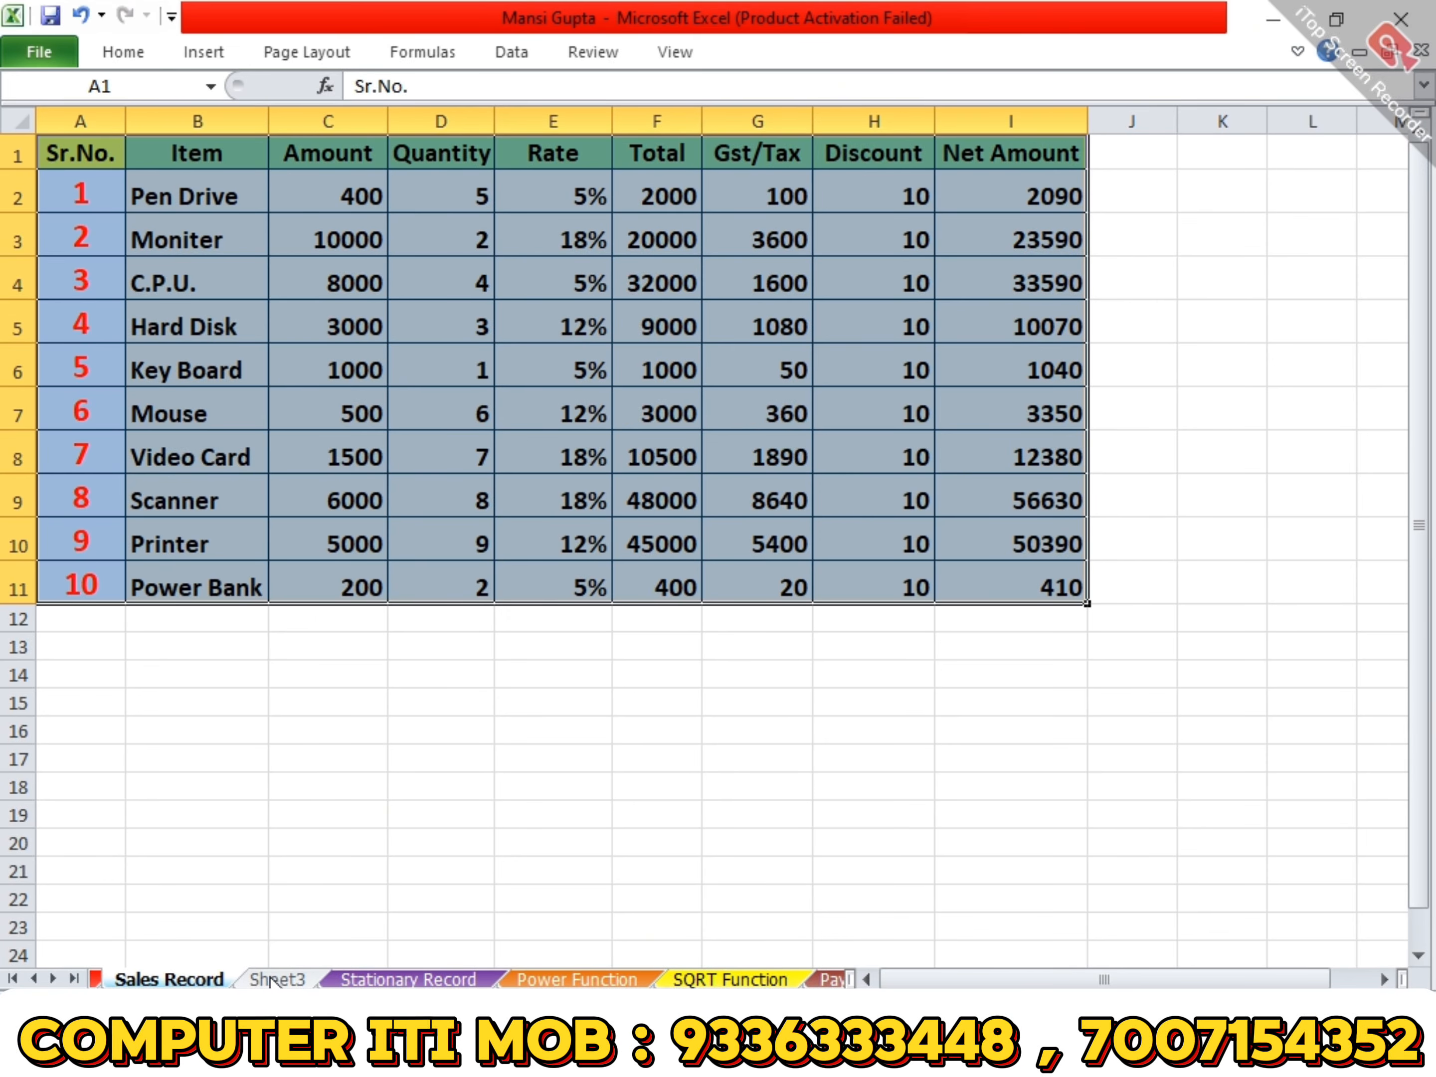
{"action": "left_click", "coordinate": [277, 979]}
{"action": "left_click", "coordinate": [381, 977]}
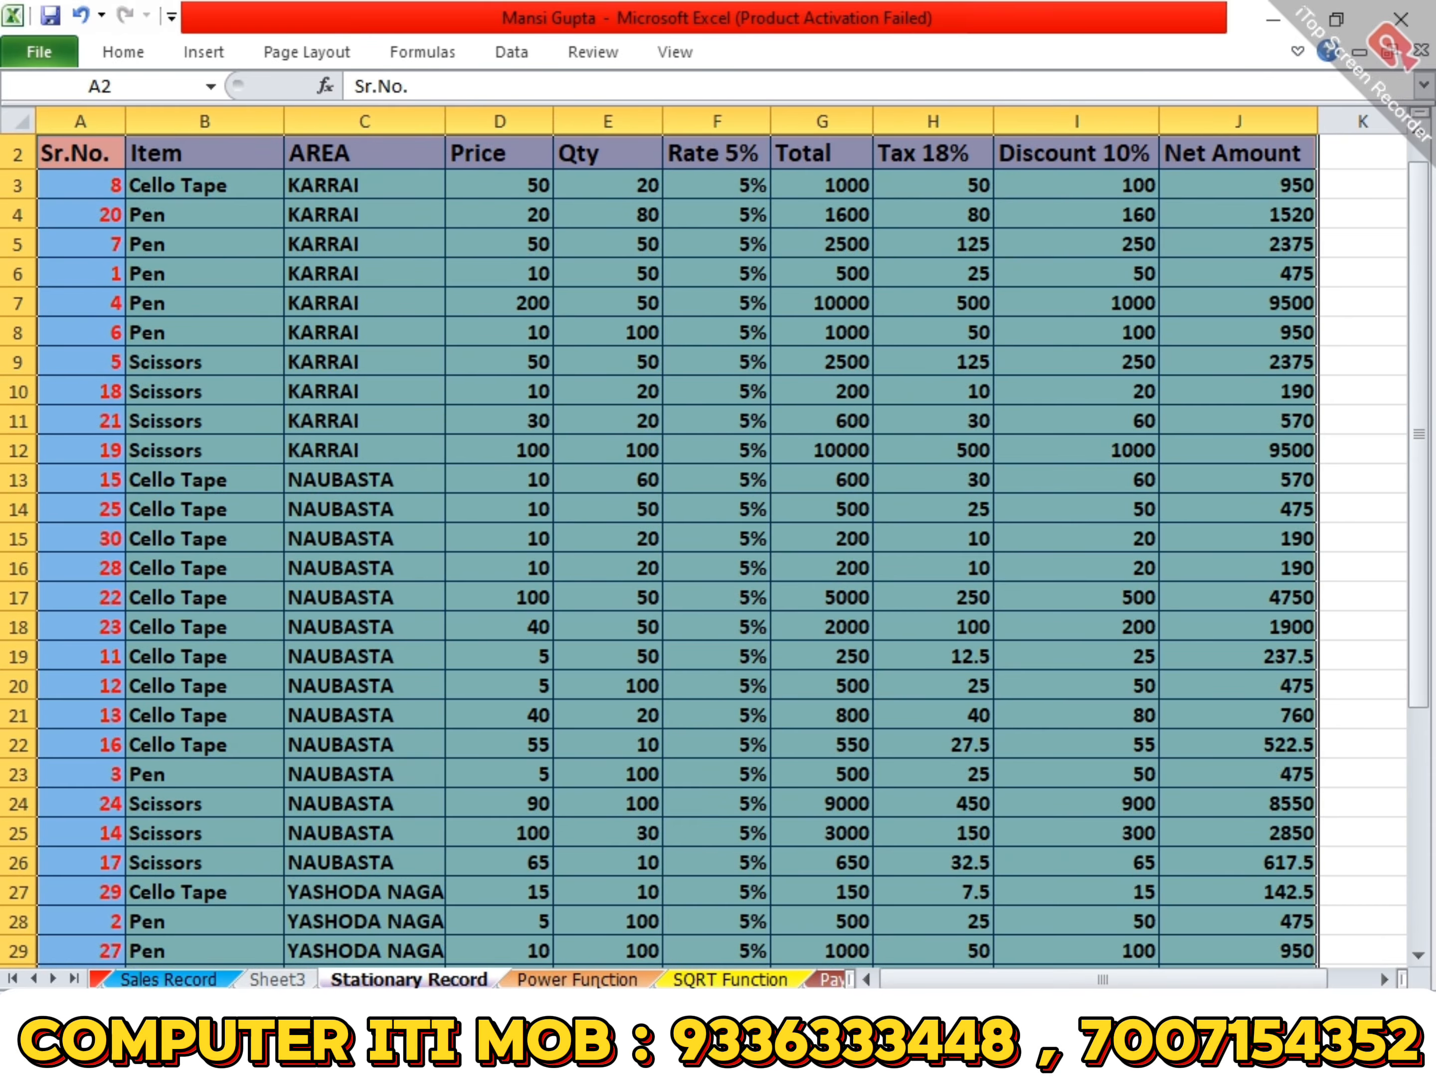
- Create a pivot table on a new worksheet from the Stationary Record range A2:J32
{"action": "scroll", "coordinate": [383, 699], "scroll_direction": "up", "scroll_amount": 1}
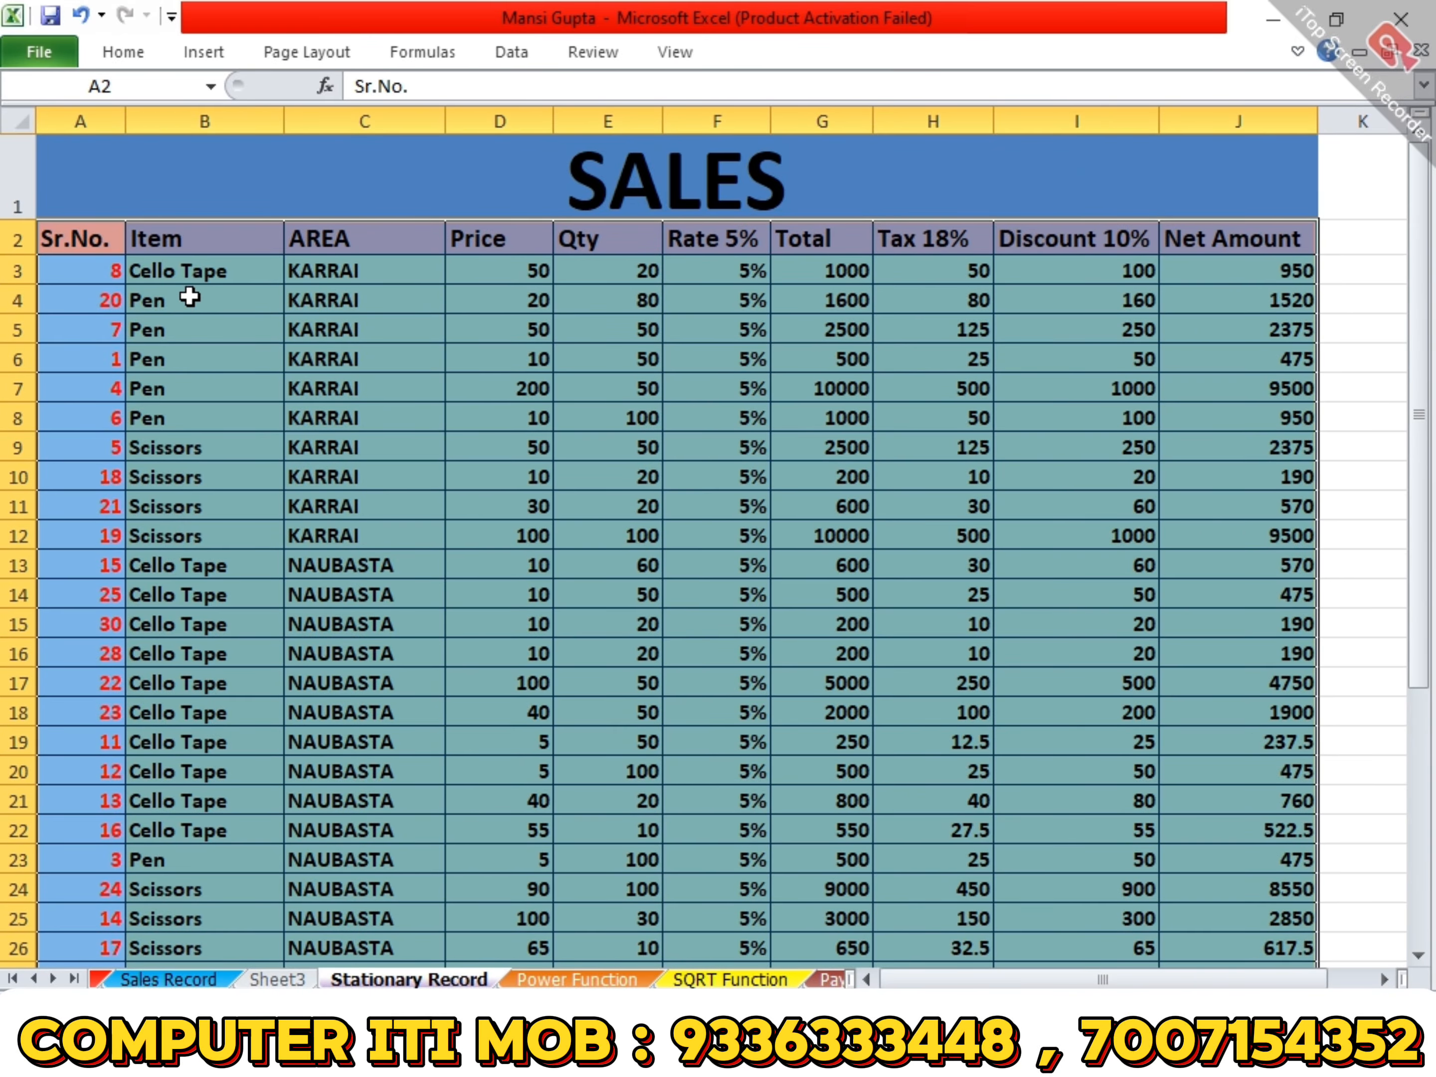
{"action": "left_click", "coordinate": [114, 239]}
{"action": "scroll", "coordinate": [1013, 506], "scroll_direction": "down", "scroll_amount": 5}
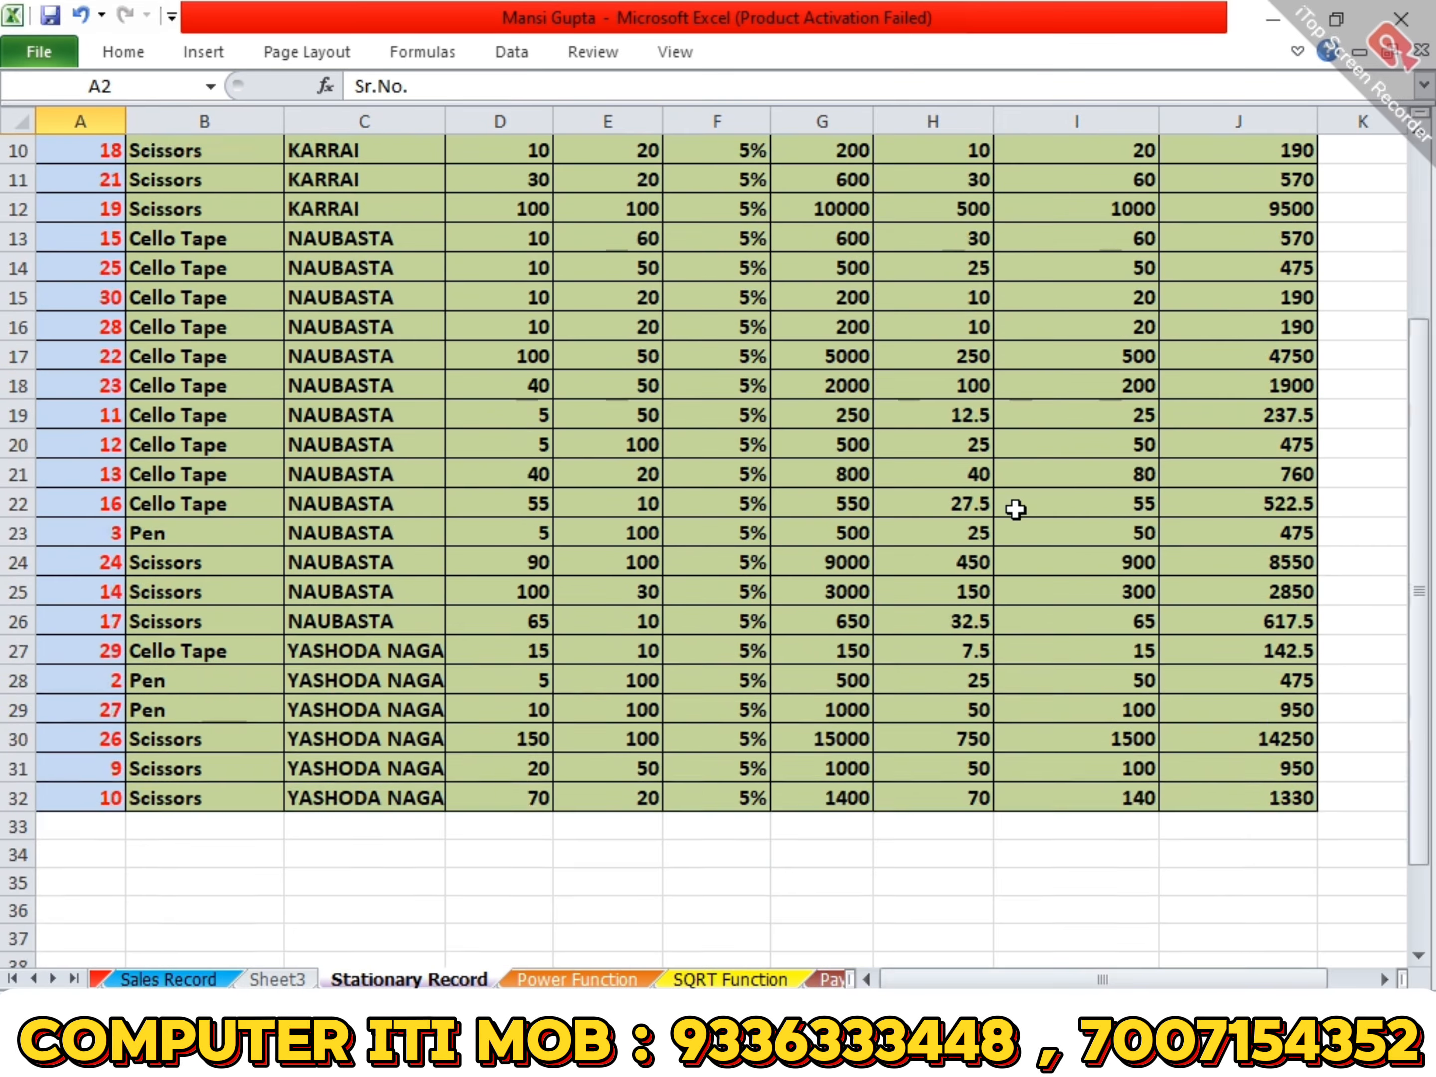
{"action": "left_click", "coordinate": [1285, 619], "text": "shift"}
{"action": "scroll", "coordinate": [679, 213], "scroll_direction": "up", "scroll_amount": 4}
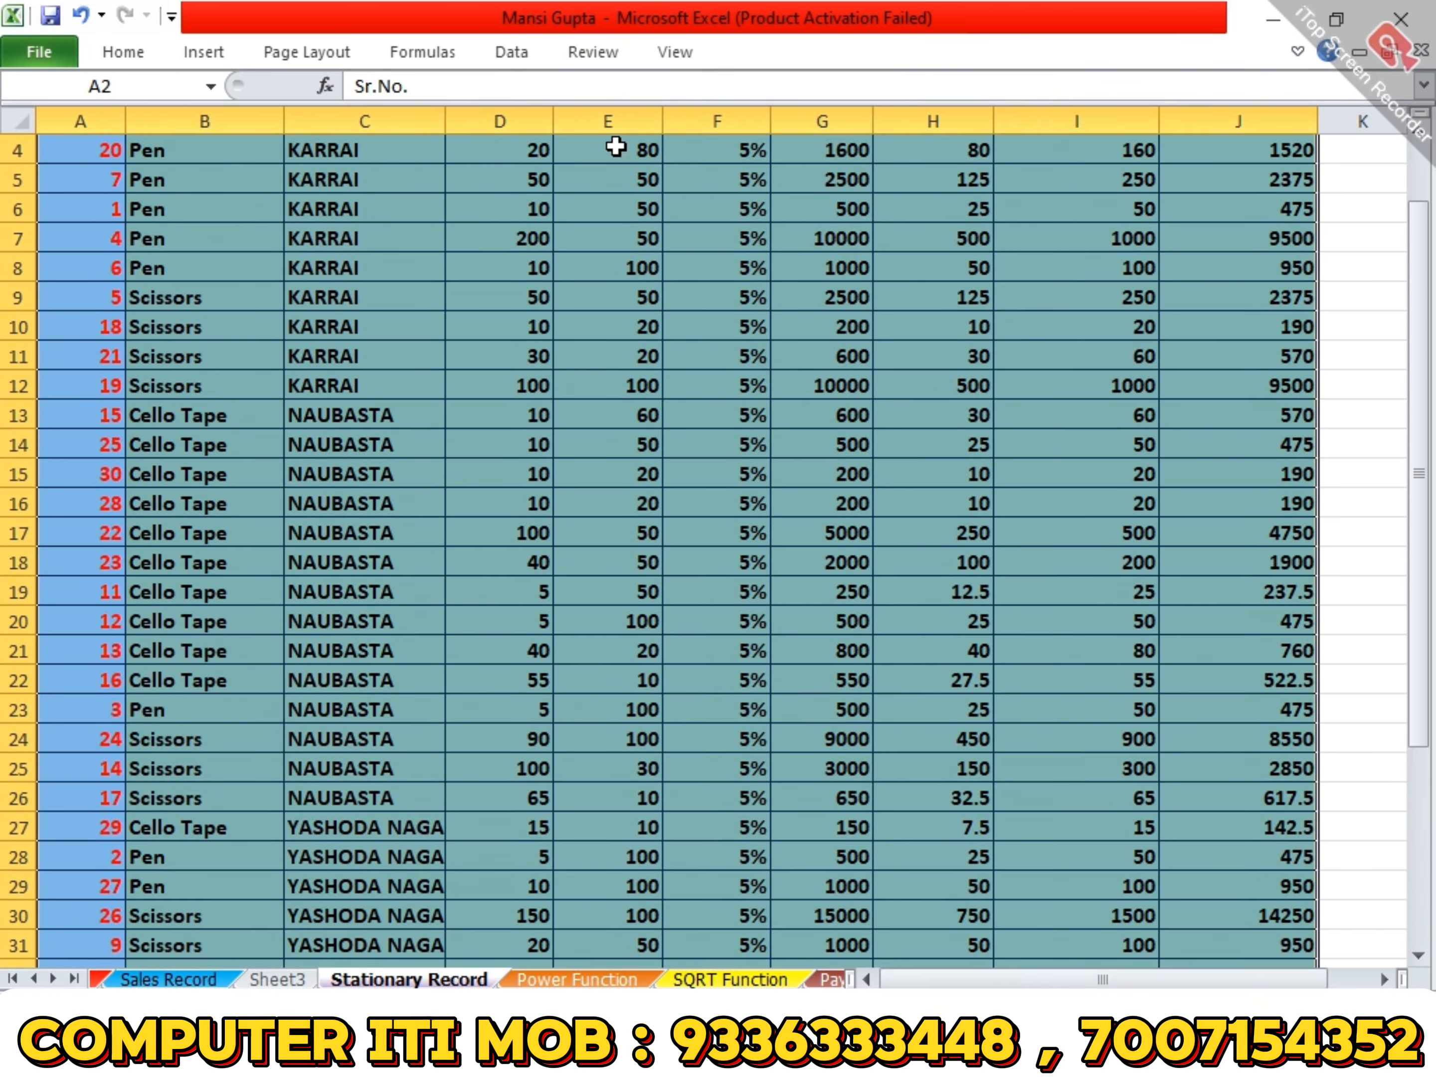
{"action": "left_click", "coordinate": [204, 52]}
{"action": "left_click", "coordinate": [44, 124]}
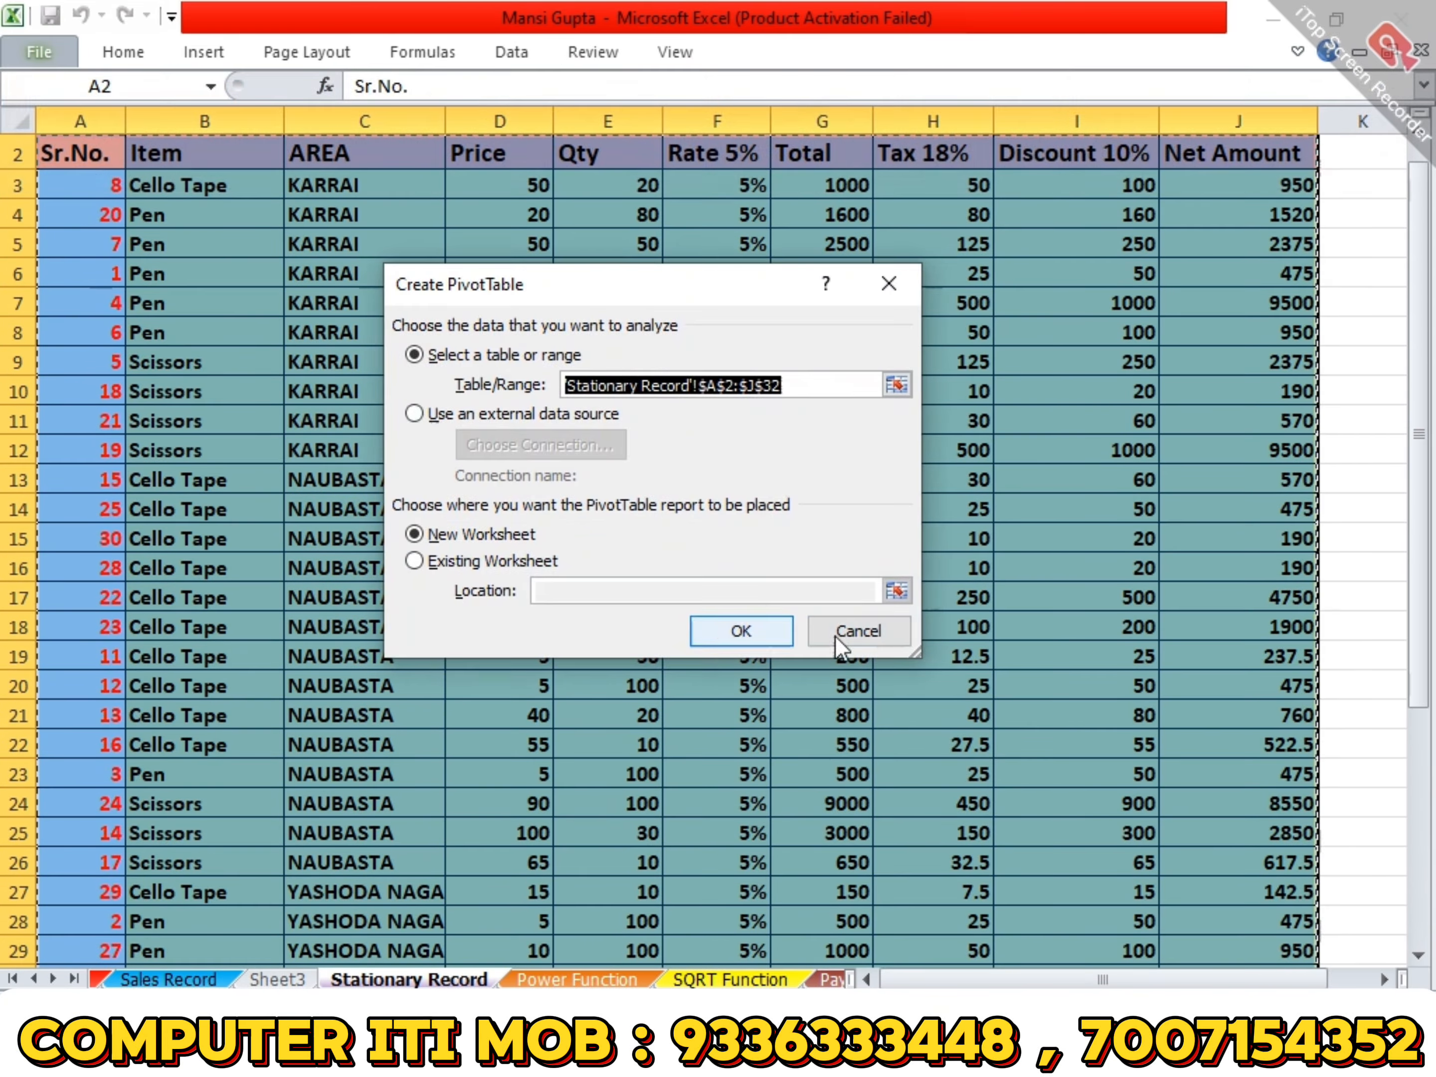
{"action": "left_click", "coordinate": [736, 628]}
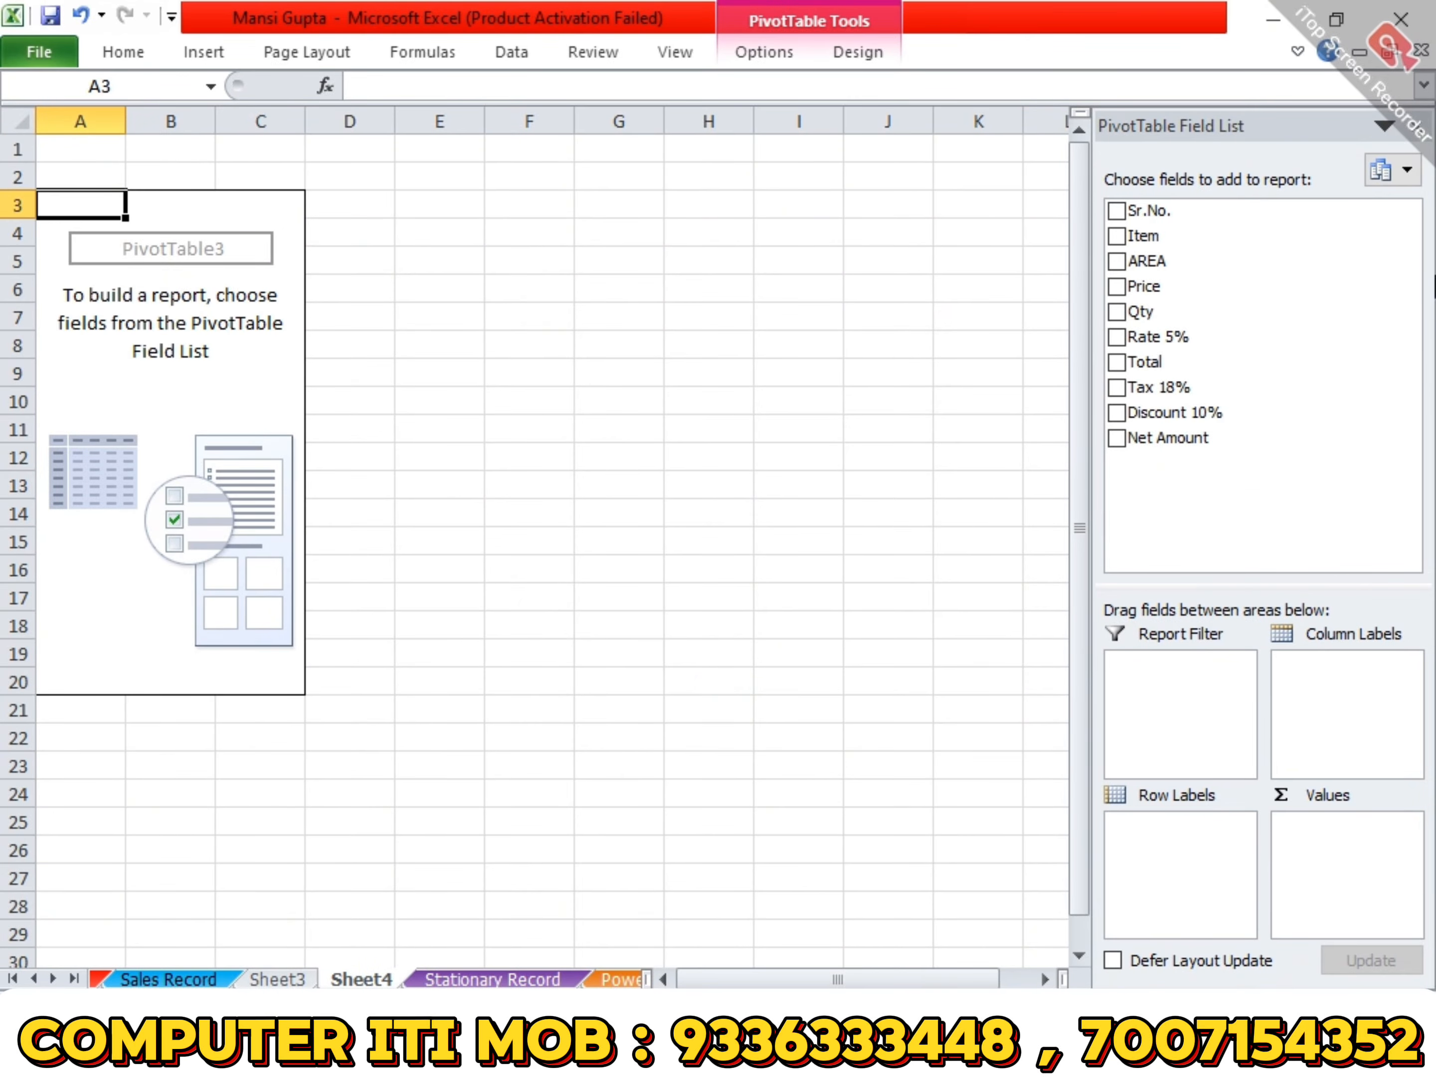
- Set AREA as the row labels and add Net Amount and Qty as summed values
{"action": "left_click_drag", "start_coordinate": [1122, 268], "coordinate": [1182, 826]}
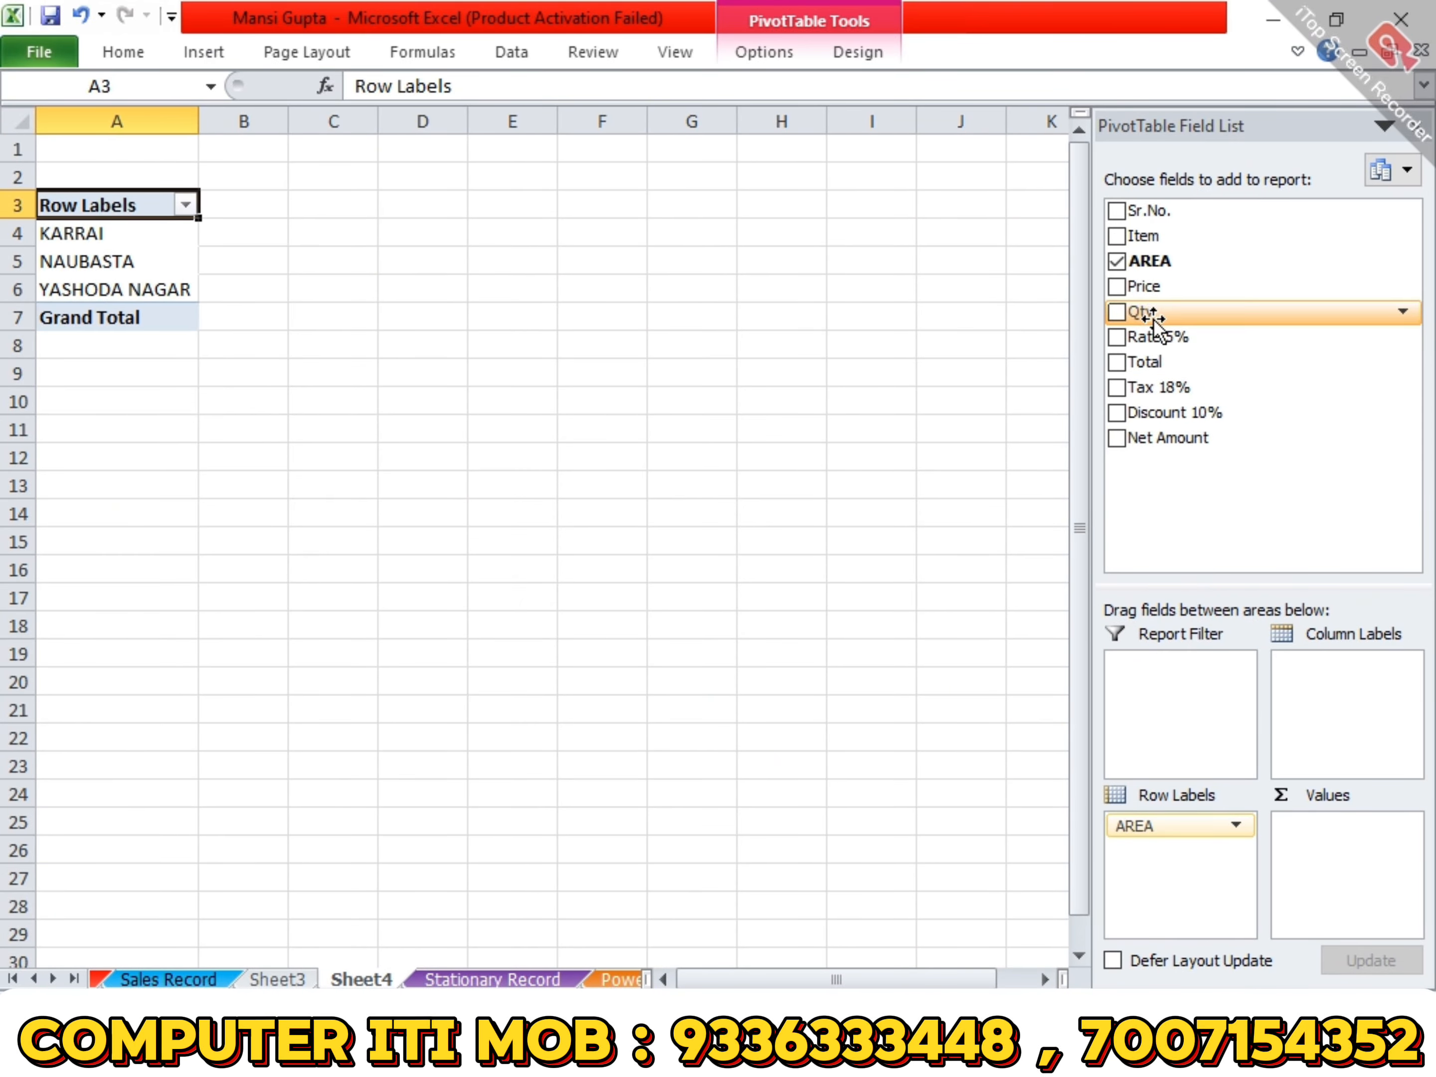
{"action": "left_click_drag", "start_coordinate": [1191, 439], "coordinate": [1362, 844]}
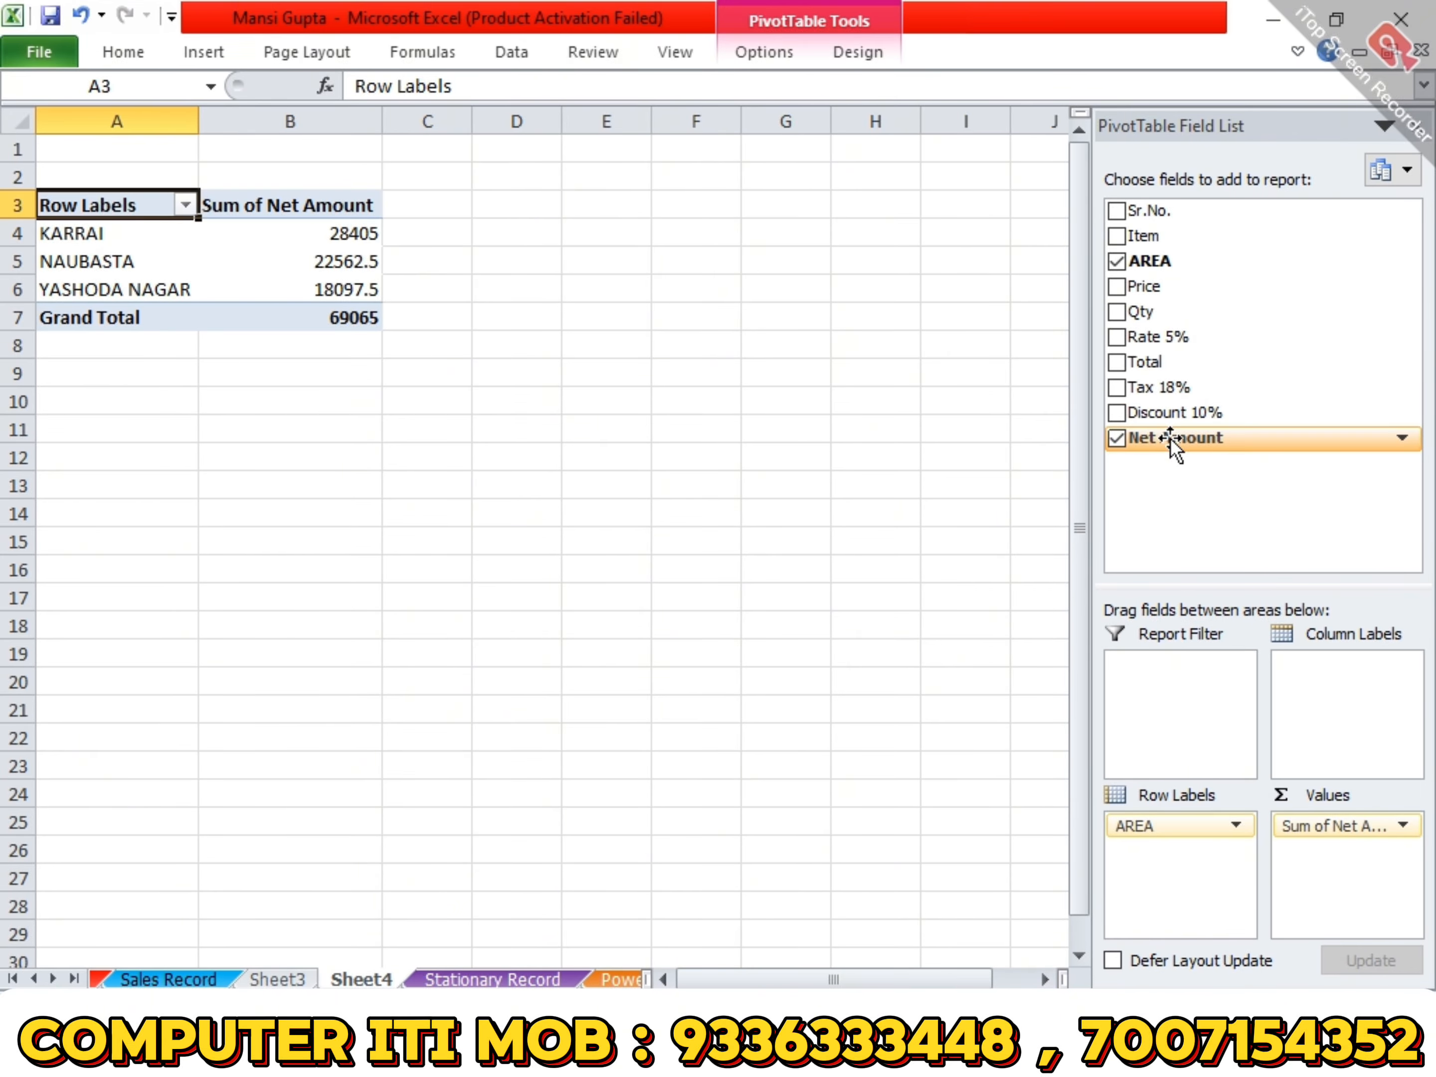
{"action": "left_click_drag", "start_coordinate": [1141, 311], "coordinate": [1345, 873]}
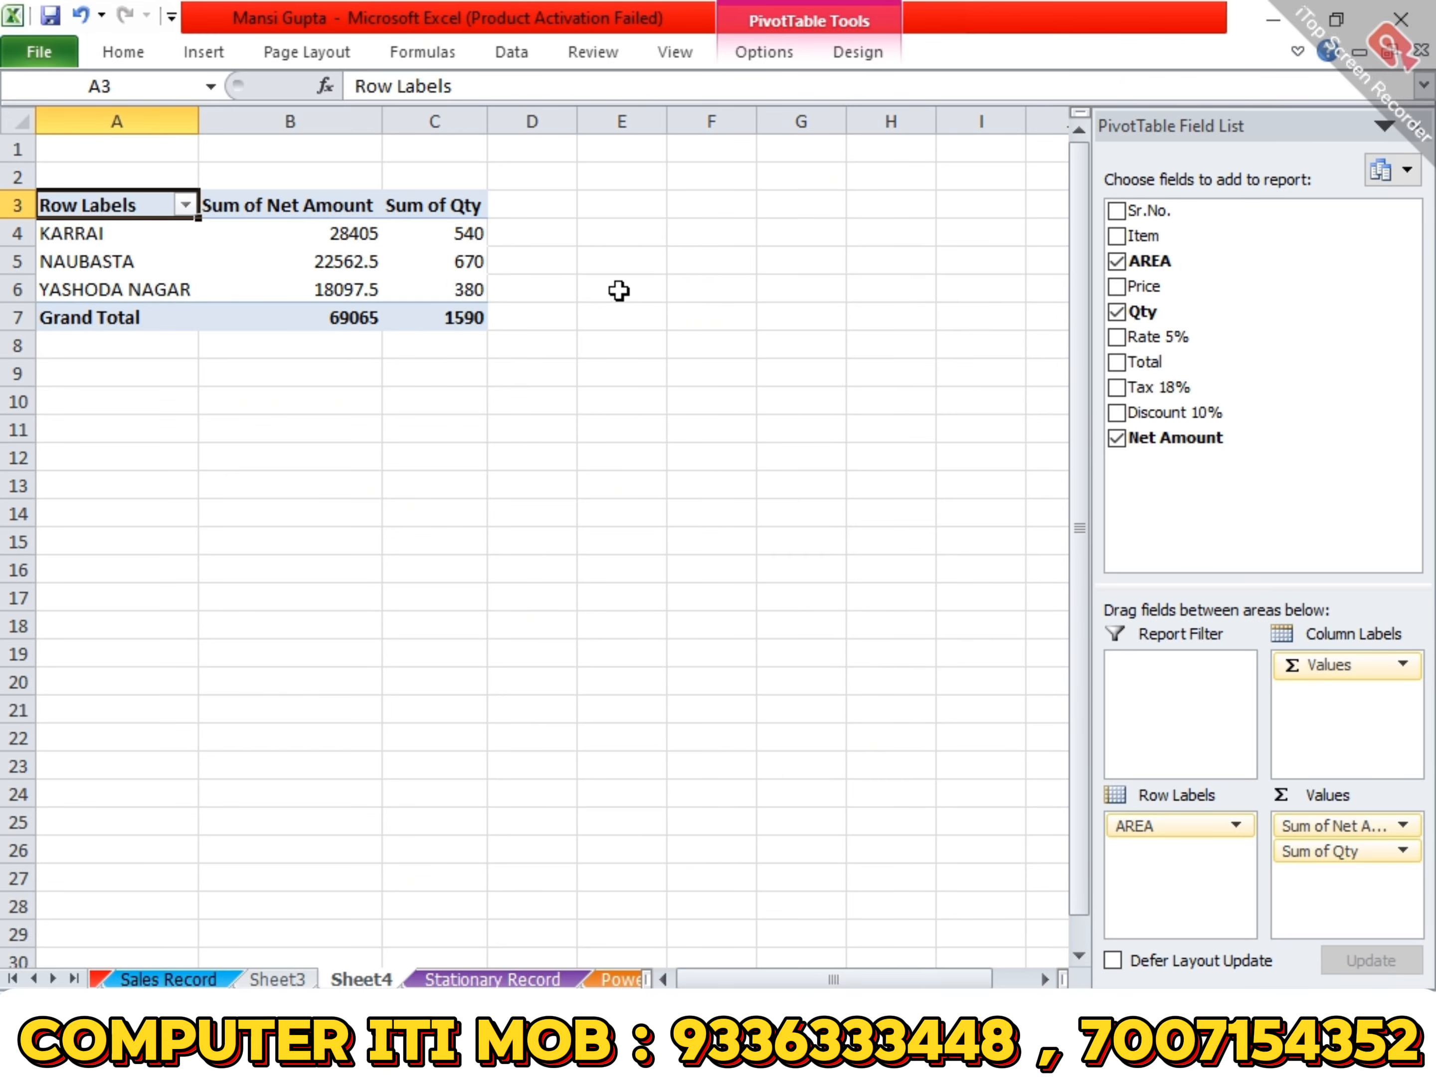
{"action": "left_click", "coordinate": [996, 903]}
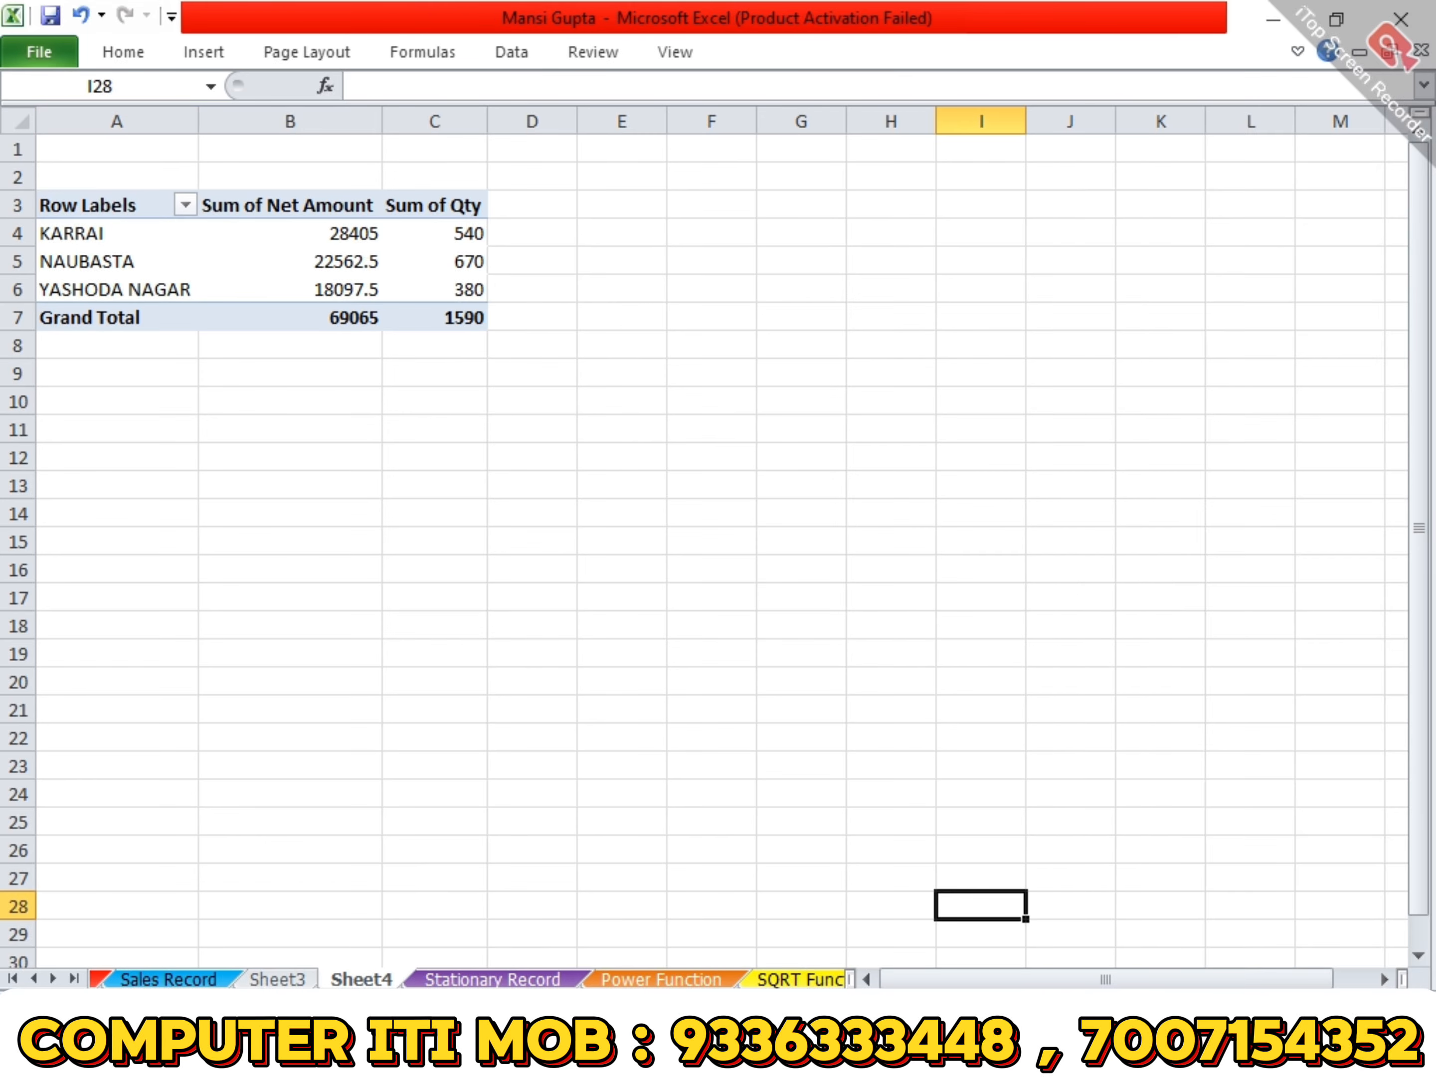
- Filter the pivot table's row labels to show only the KARRAI area
{"action": "scroll", "coordinate": [997, 902], "scroll_direction": "up", "scroll_amount": 1}
{"action": "scroll", "coordinate": [1096, 600], "scroll_direction": "up", "scroll_amount": 3}
{"action": "scroll", "coordinate": [1096, 599], "scroll_direction": "up", "scroll_amount": 4}
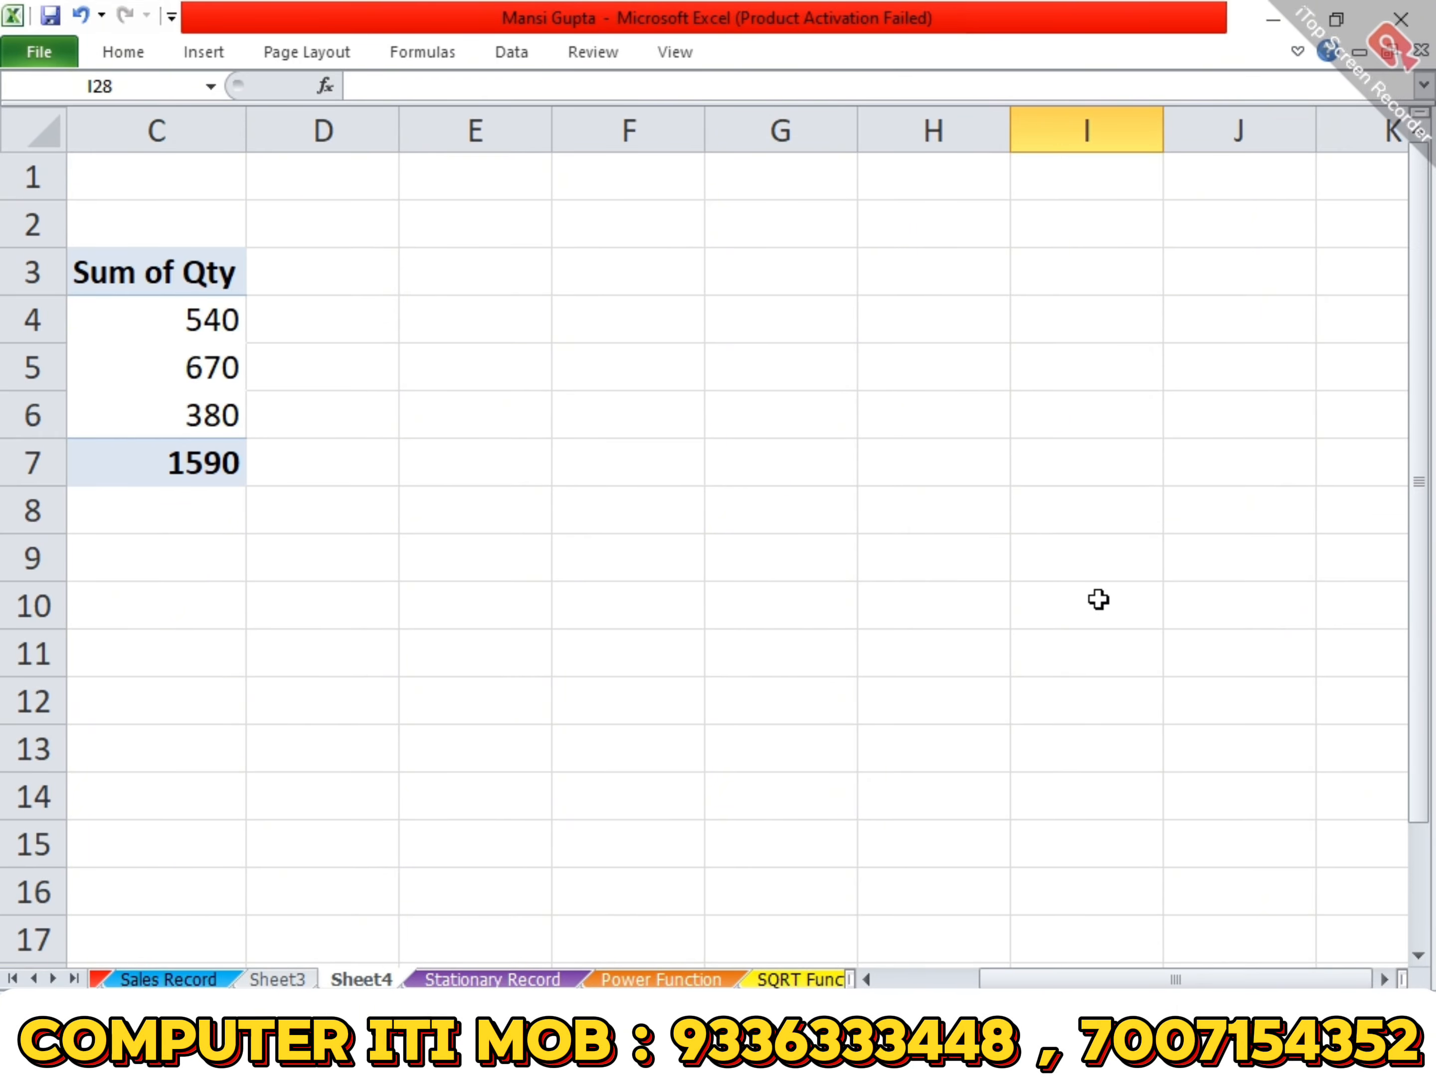
{"action": "left_click_drag", "start_coordinate": [1119, 977], "coordinate": [863, 977]}
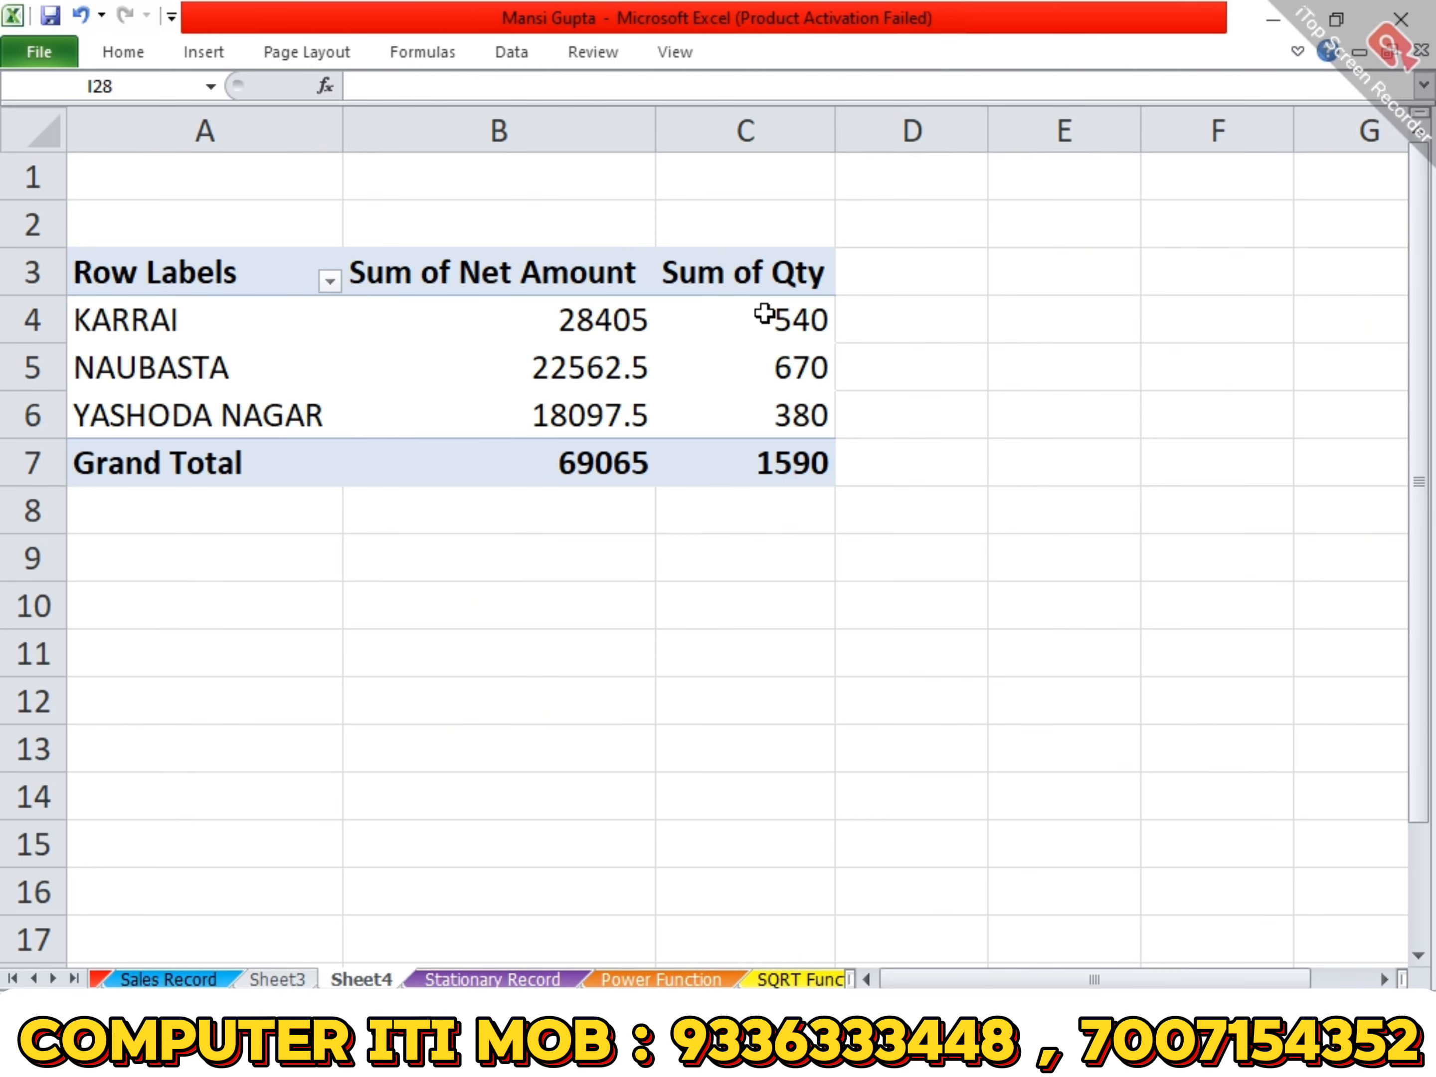
{"action": "mouse_move", "coordinate": [600, 329]}
{"action": "mouse_move", "coordinate": [792, 329]}
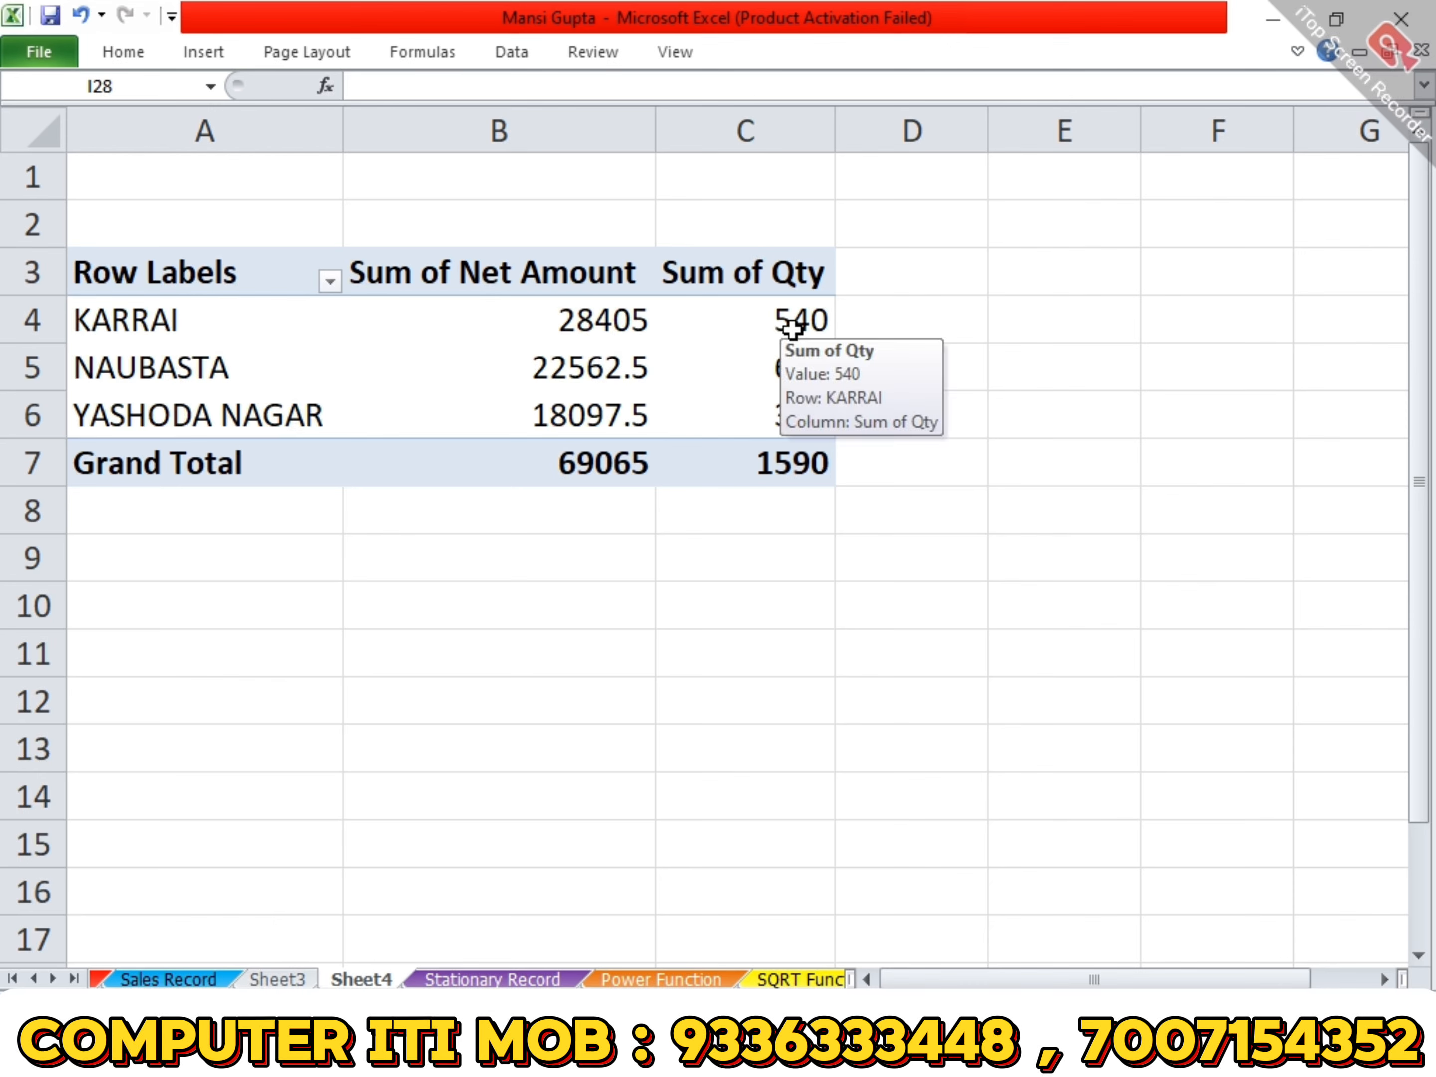
{"action": "left_click", "coordinate": [330, 280]}
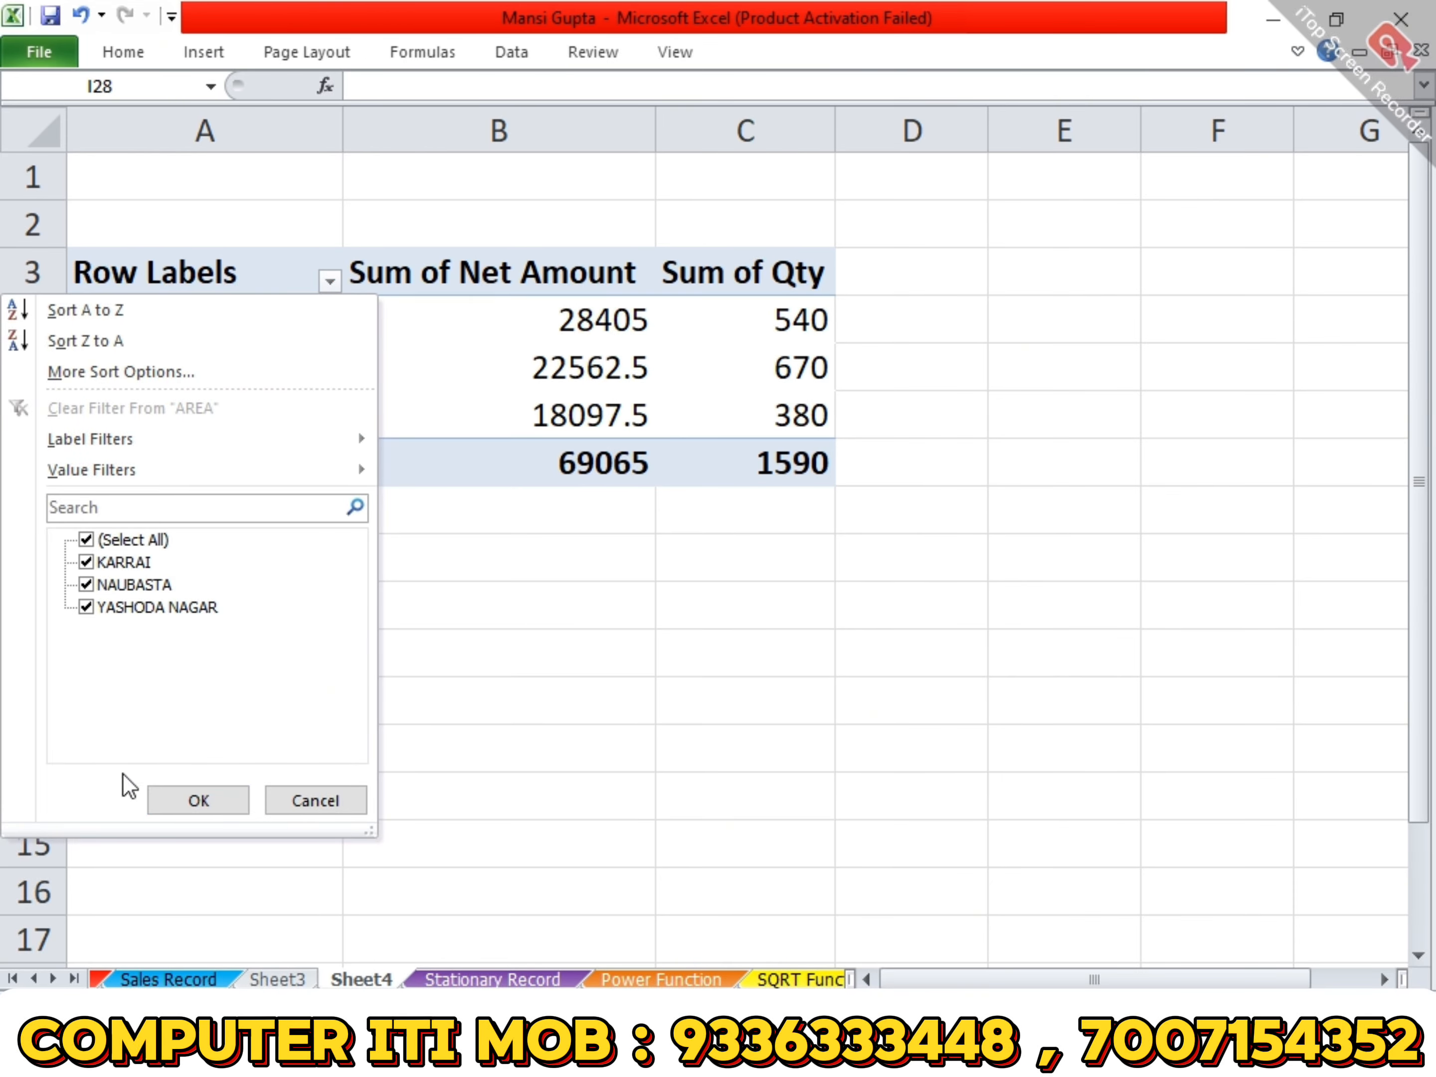
{"action": "left_click", "coordinate": [86, 542]}
{"action": "left_click", "coordinate": [89, 564]}
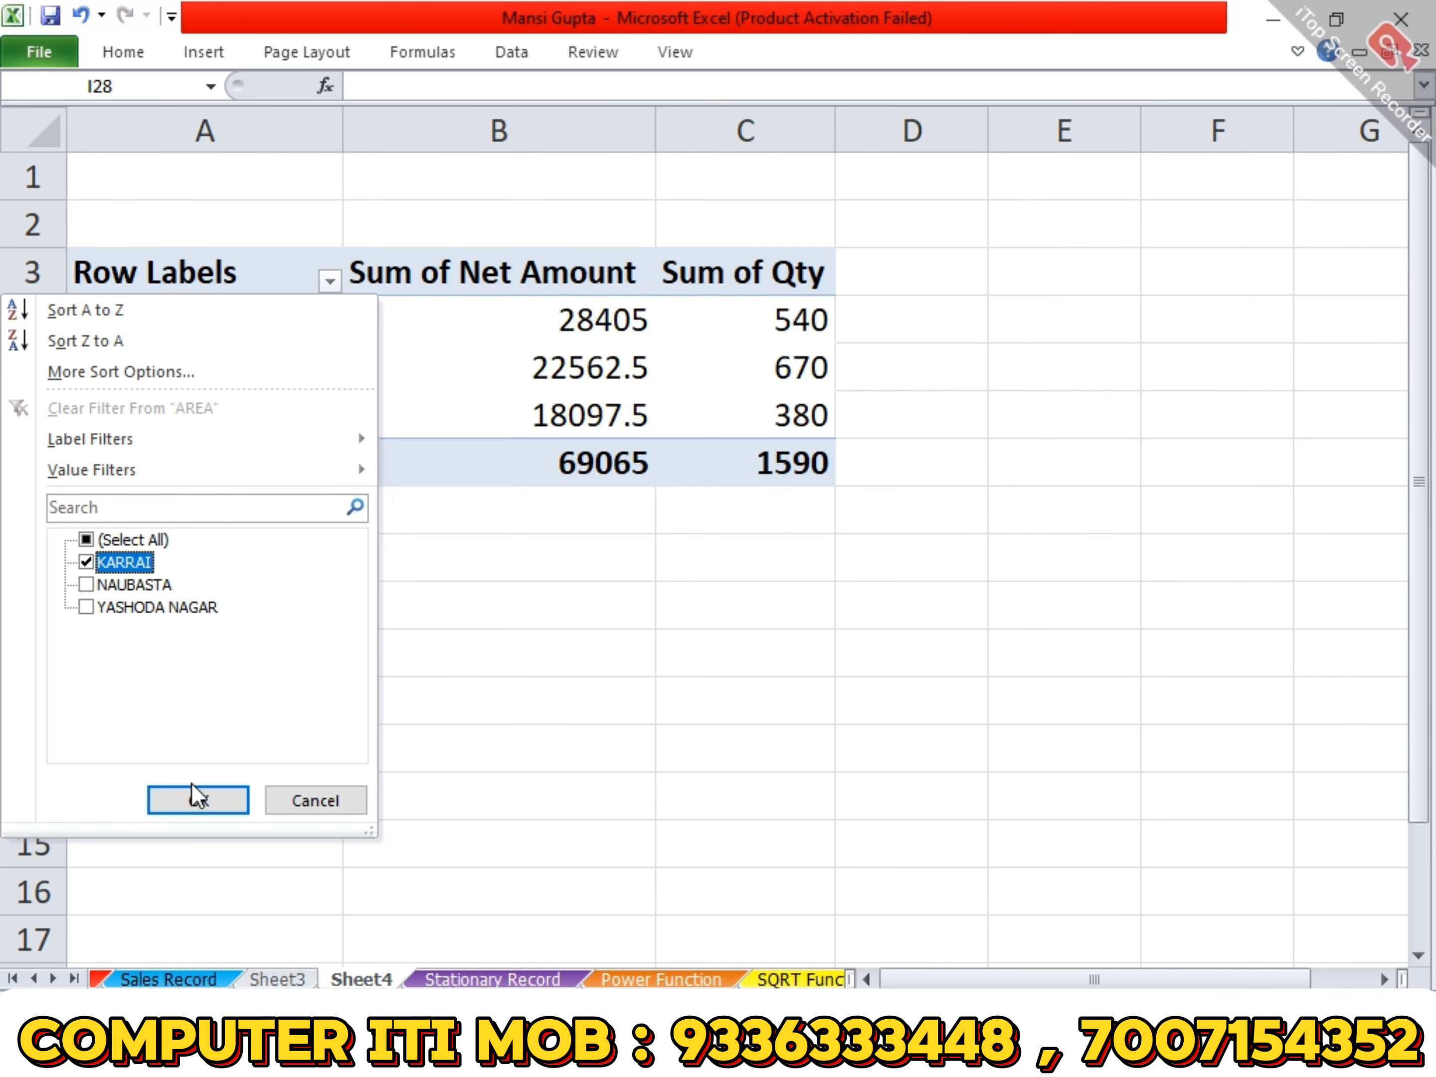
{"action": "left_click", "coordinate": [195, 798]}
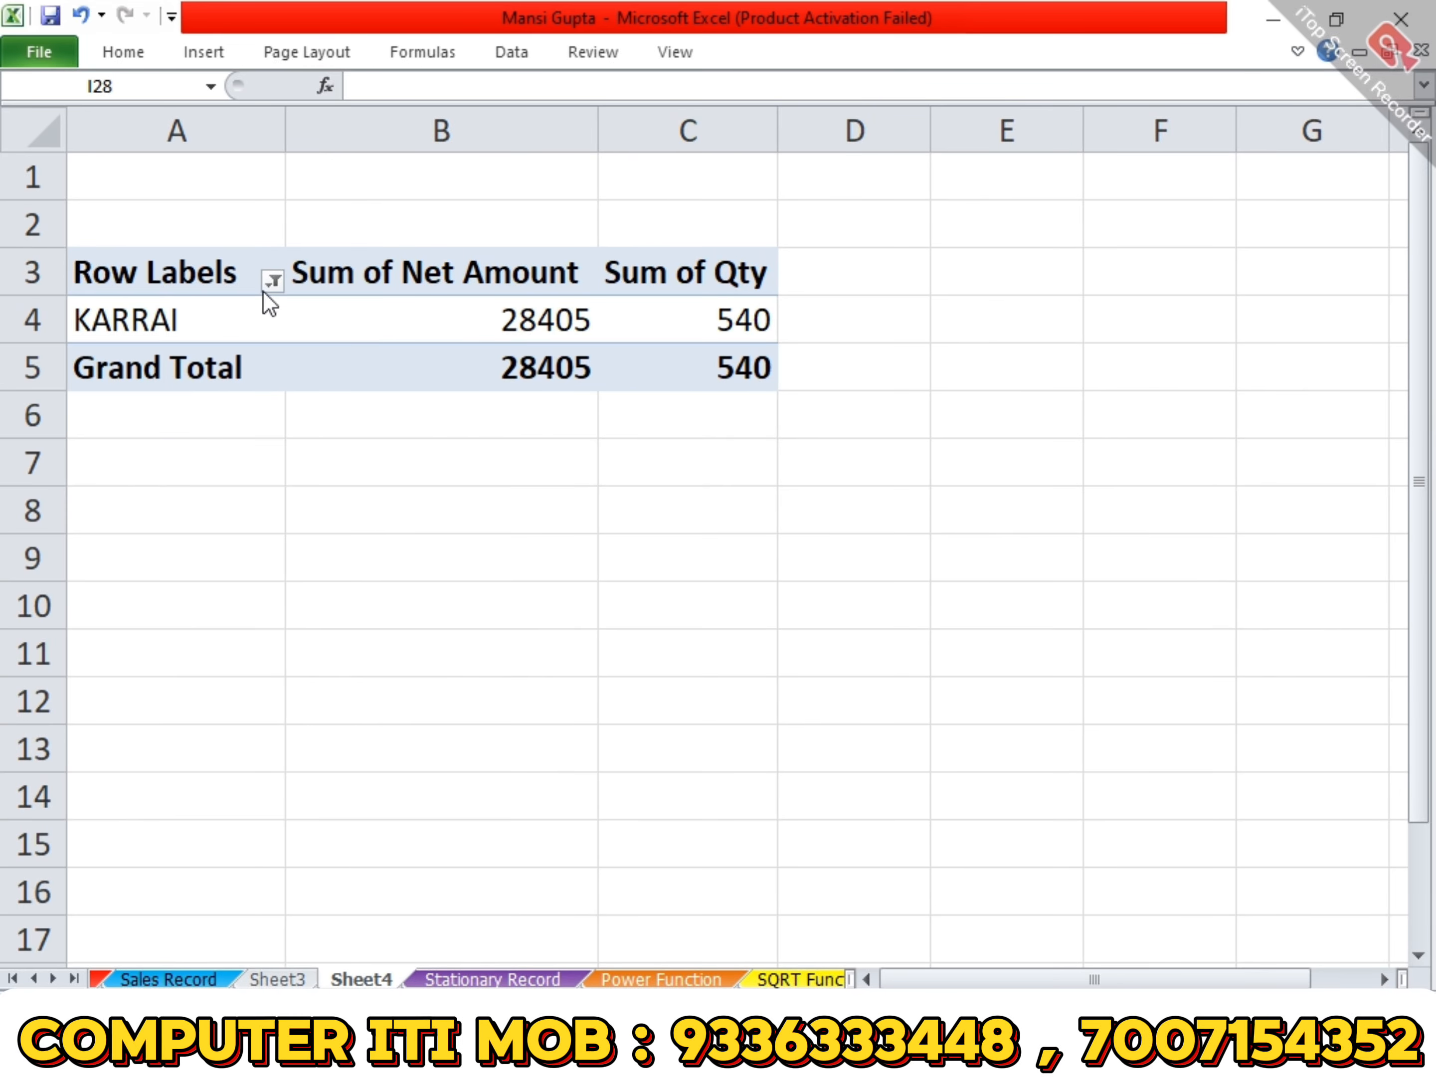
- Change the row labels filter to show only the NAUBASTA area instead of KARRAI
{"action": "left_click", "coordinate": [273, 280]}
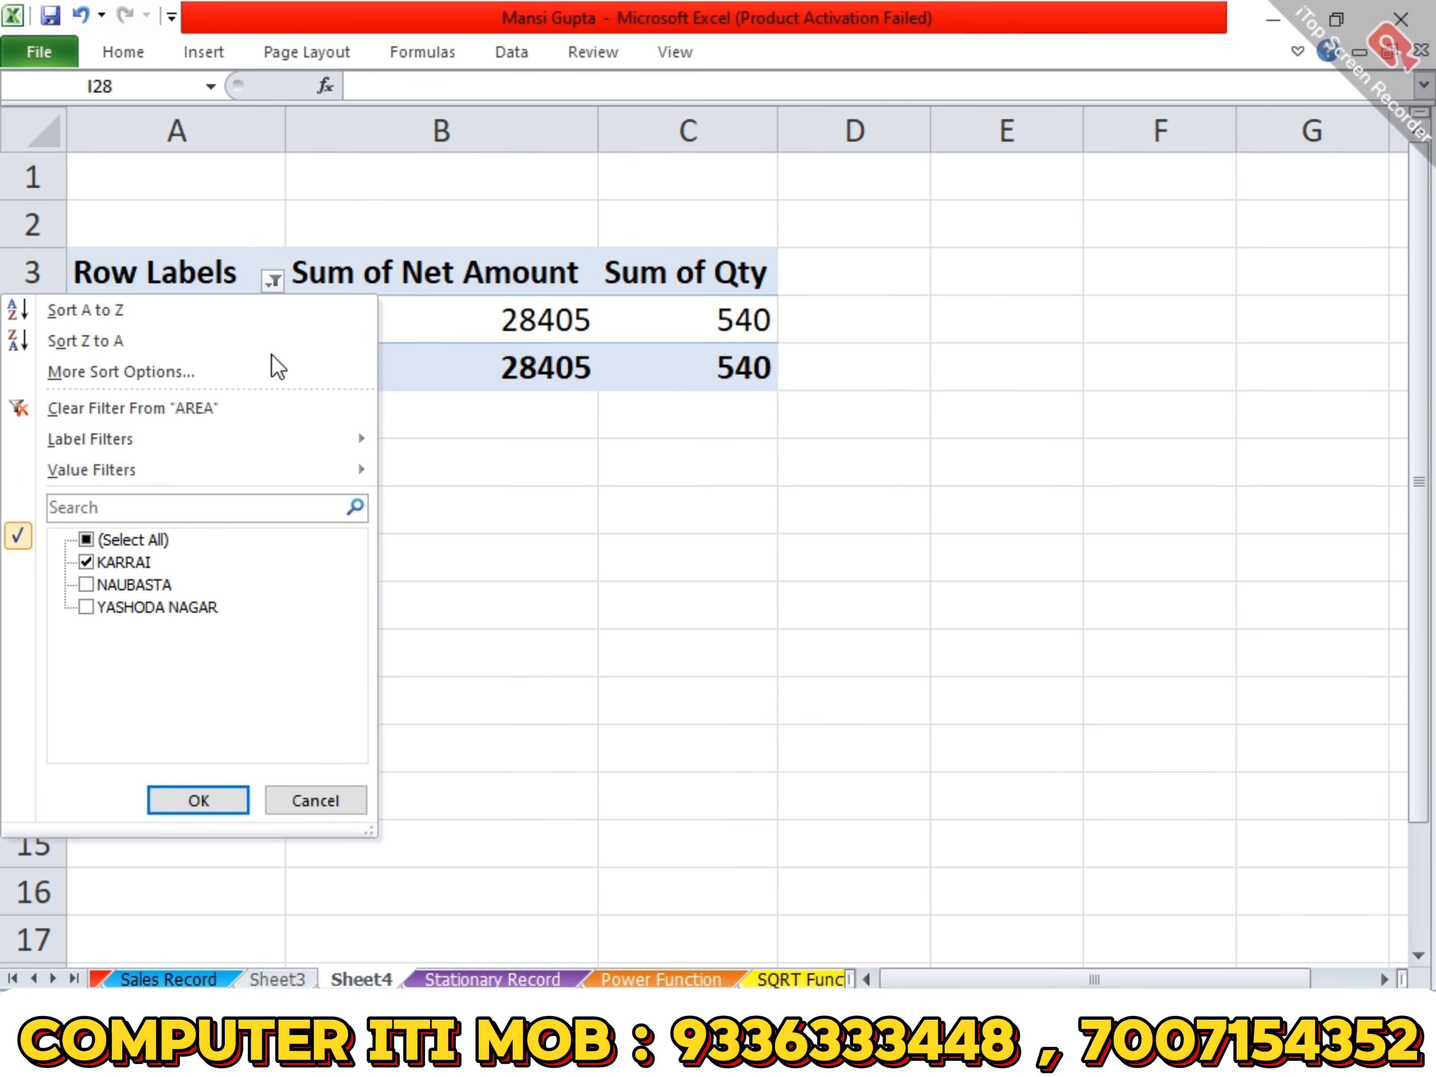
{"action": "left_click", "coordinate": [86, 584]}
{"action": "left_click", "coordinate": [86, 561]}
{"action": "left_click", "coordinate": [208, 802]}
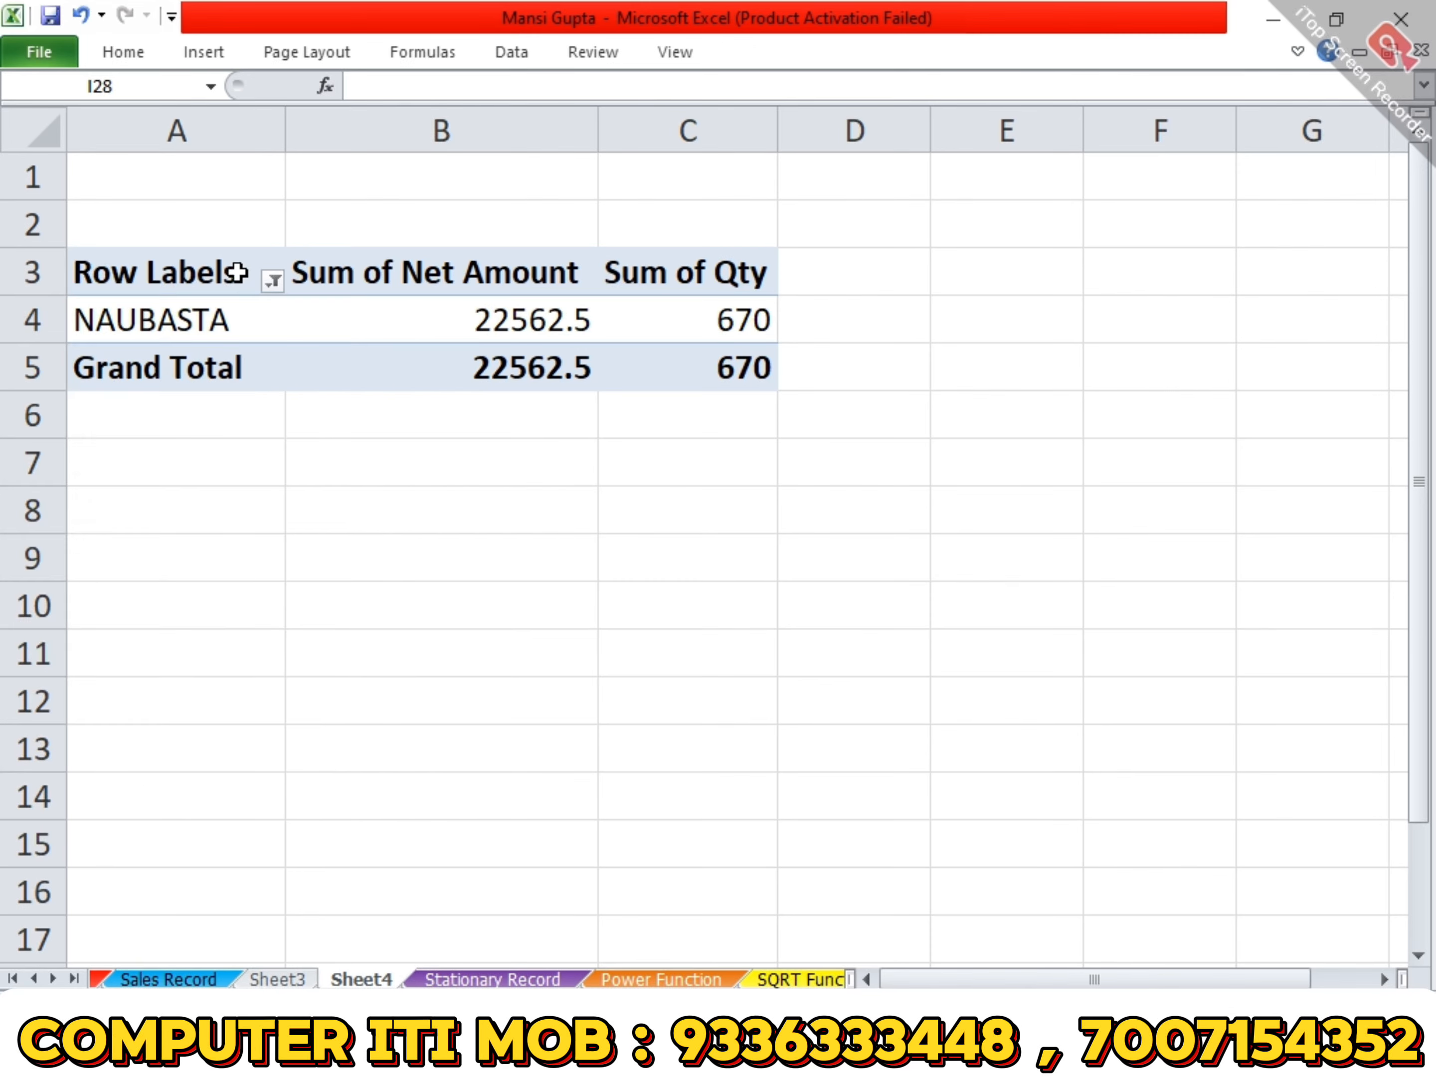
- Include KARRAI alongside NAUBASTA in the row labels filter
{"action": "left_click", "coordinate": [273, 280]}
{"action": "left_click", "coordinate": [86, 562]}
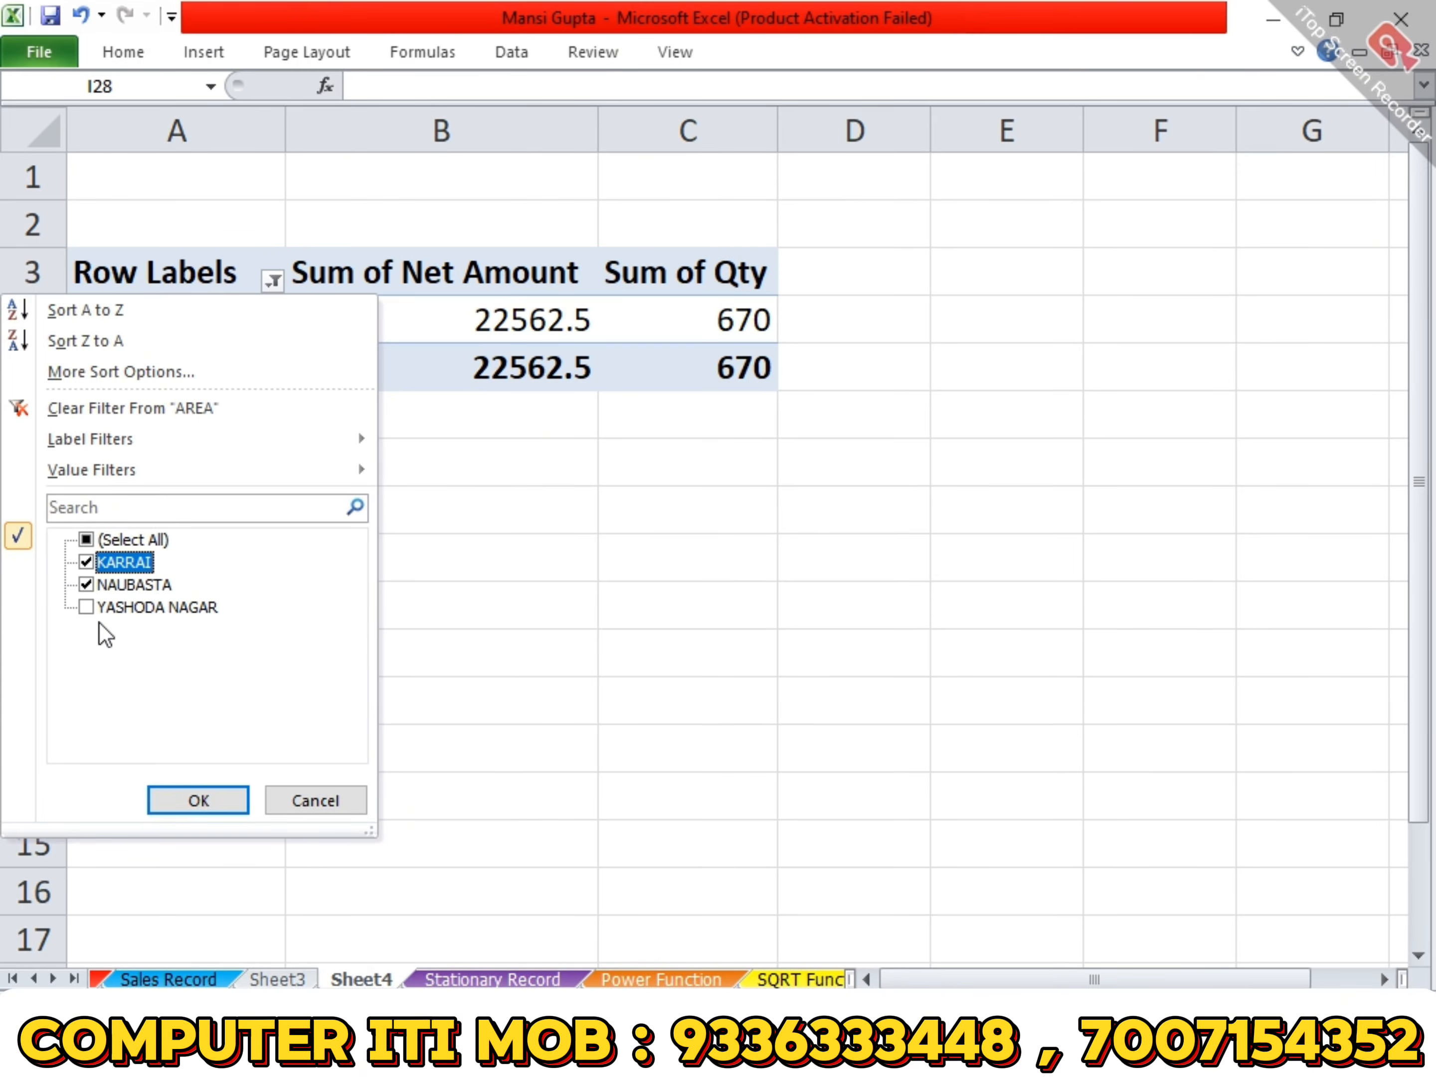
{"action": "left_click", "coordinate": [199, 803]}
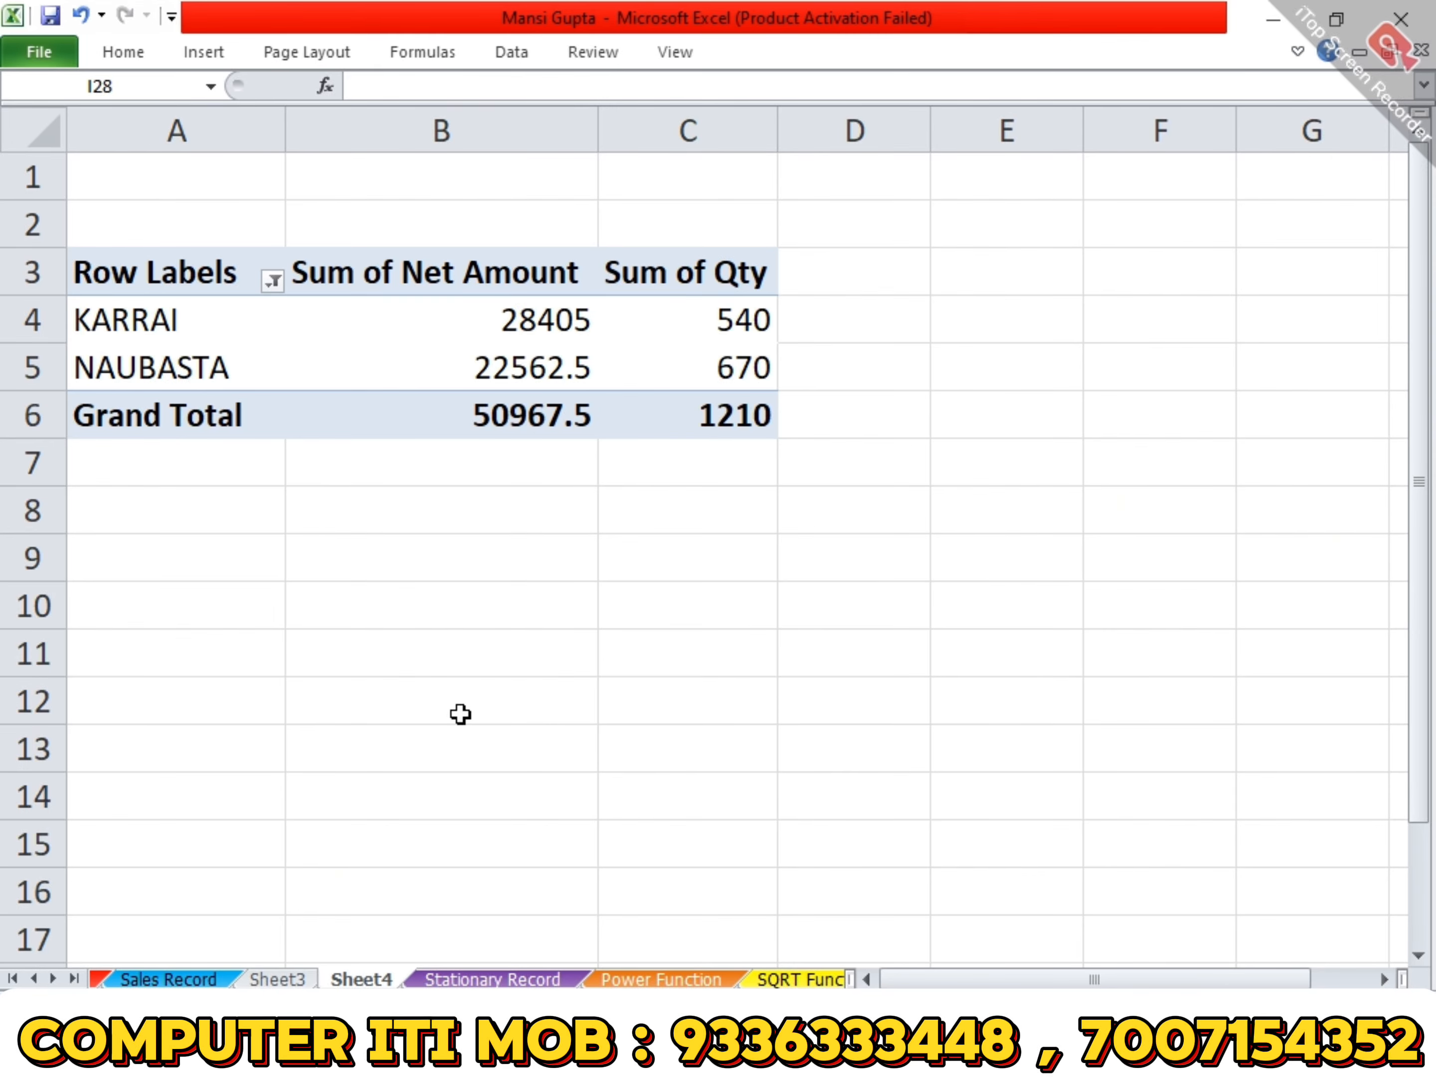
- Restore all areas in the pivot table by selecting every item in the row labels filter
{"action": "left_click", "coordinate": [257, 278]}
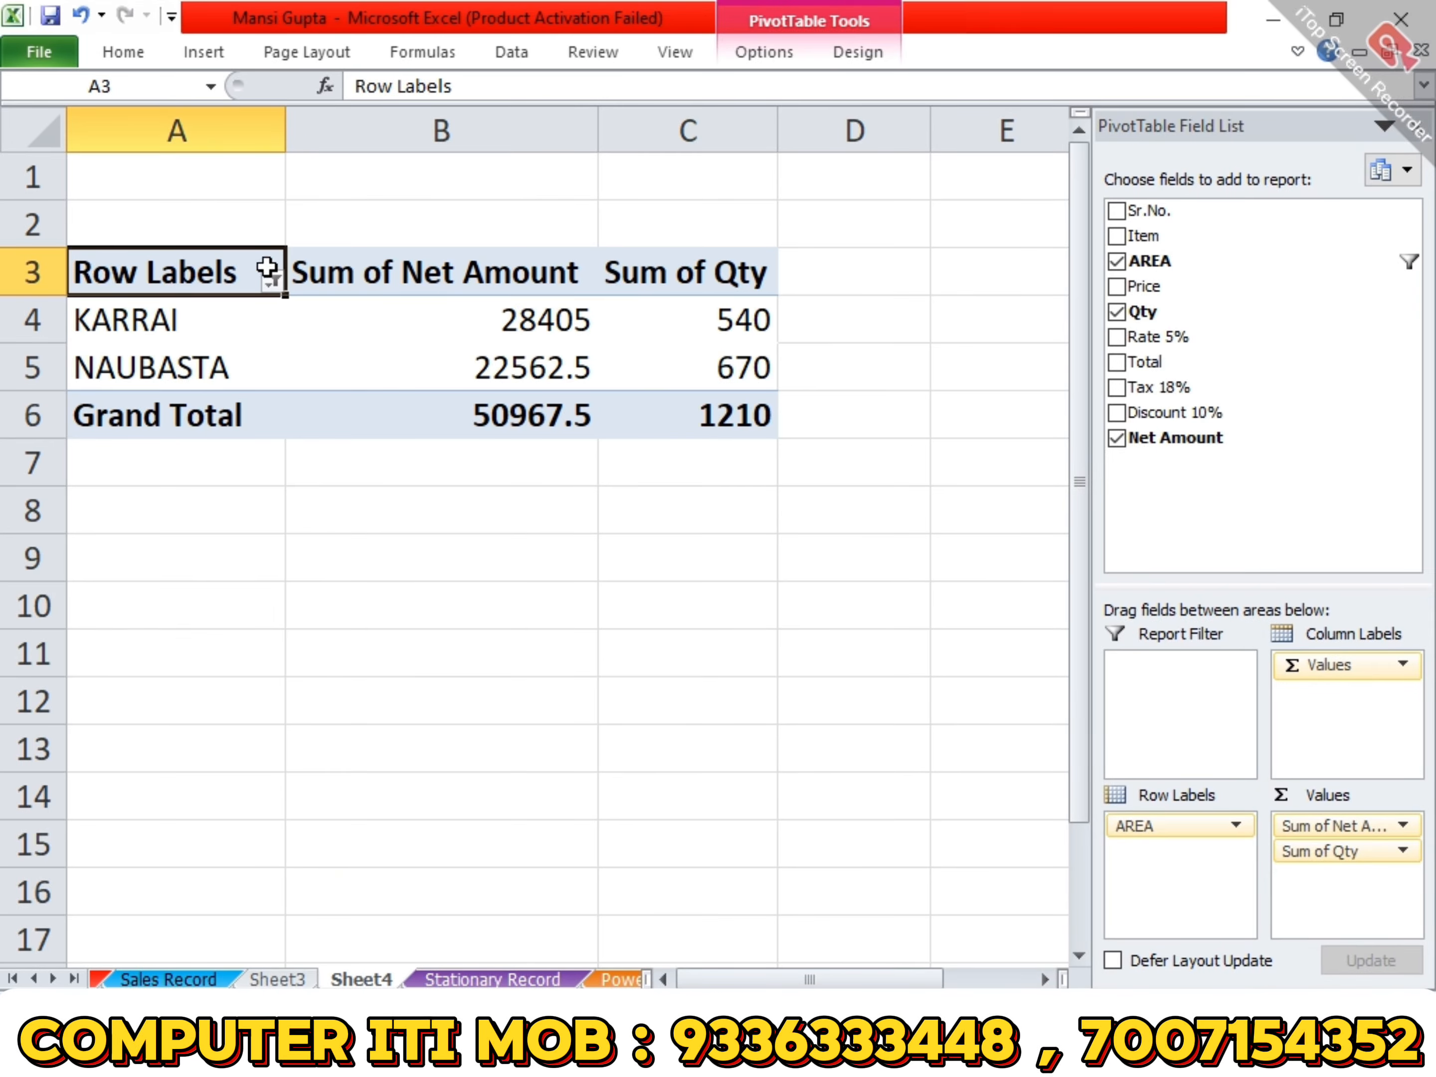
{"action": "left_click", "coordinate": [272, 280]}
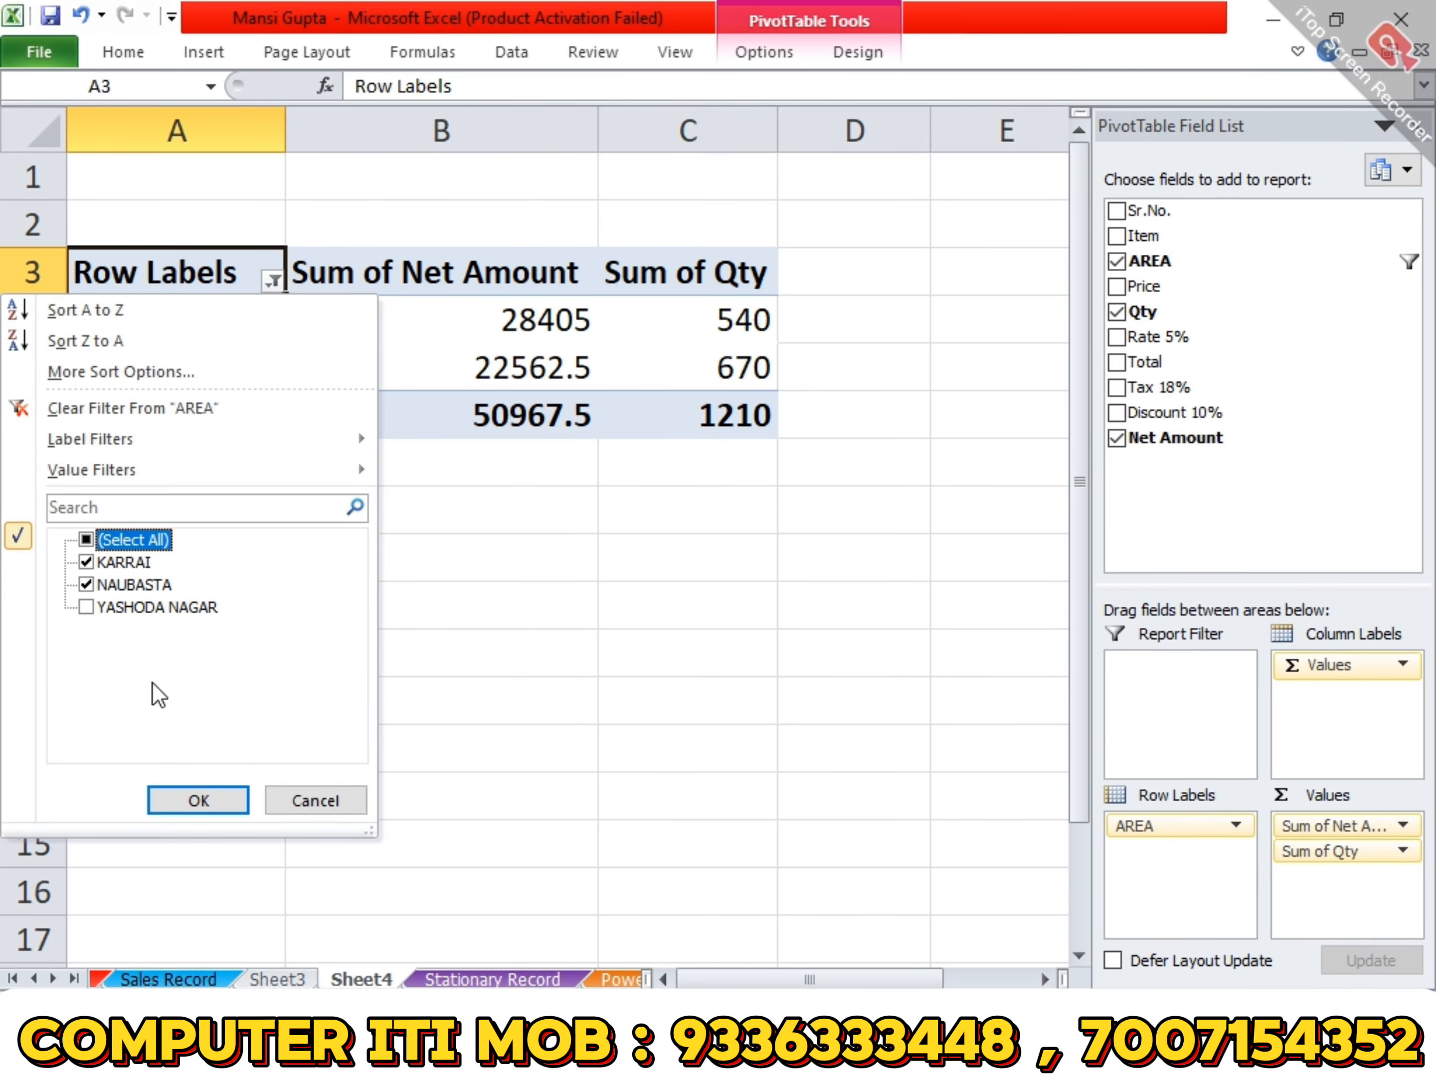
{"action": "left_click", "coordinate": [87, 542]}
{"action": "left_click", "coordinate": [197, 801]}
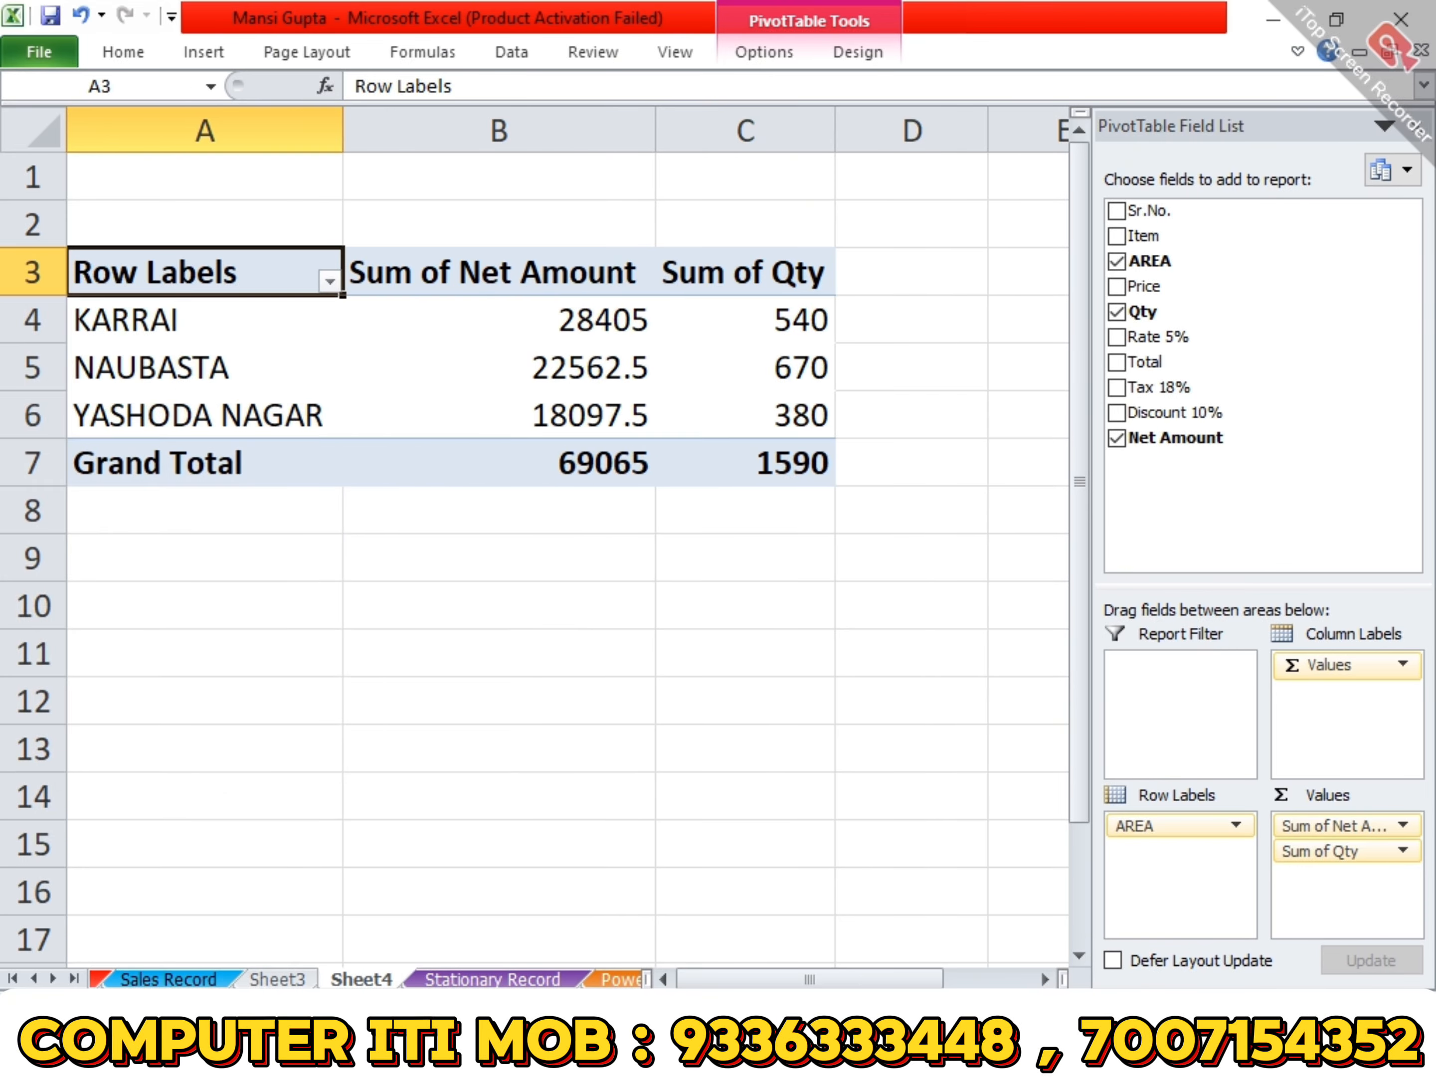
- Browse the workbook's sheets from Stationary Record through Payroll and open the Employee Master sheet
{"action": "left_click", "coordinate": [495, 980]}
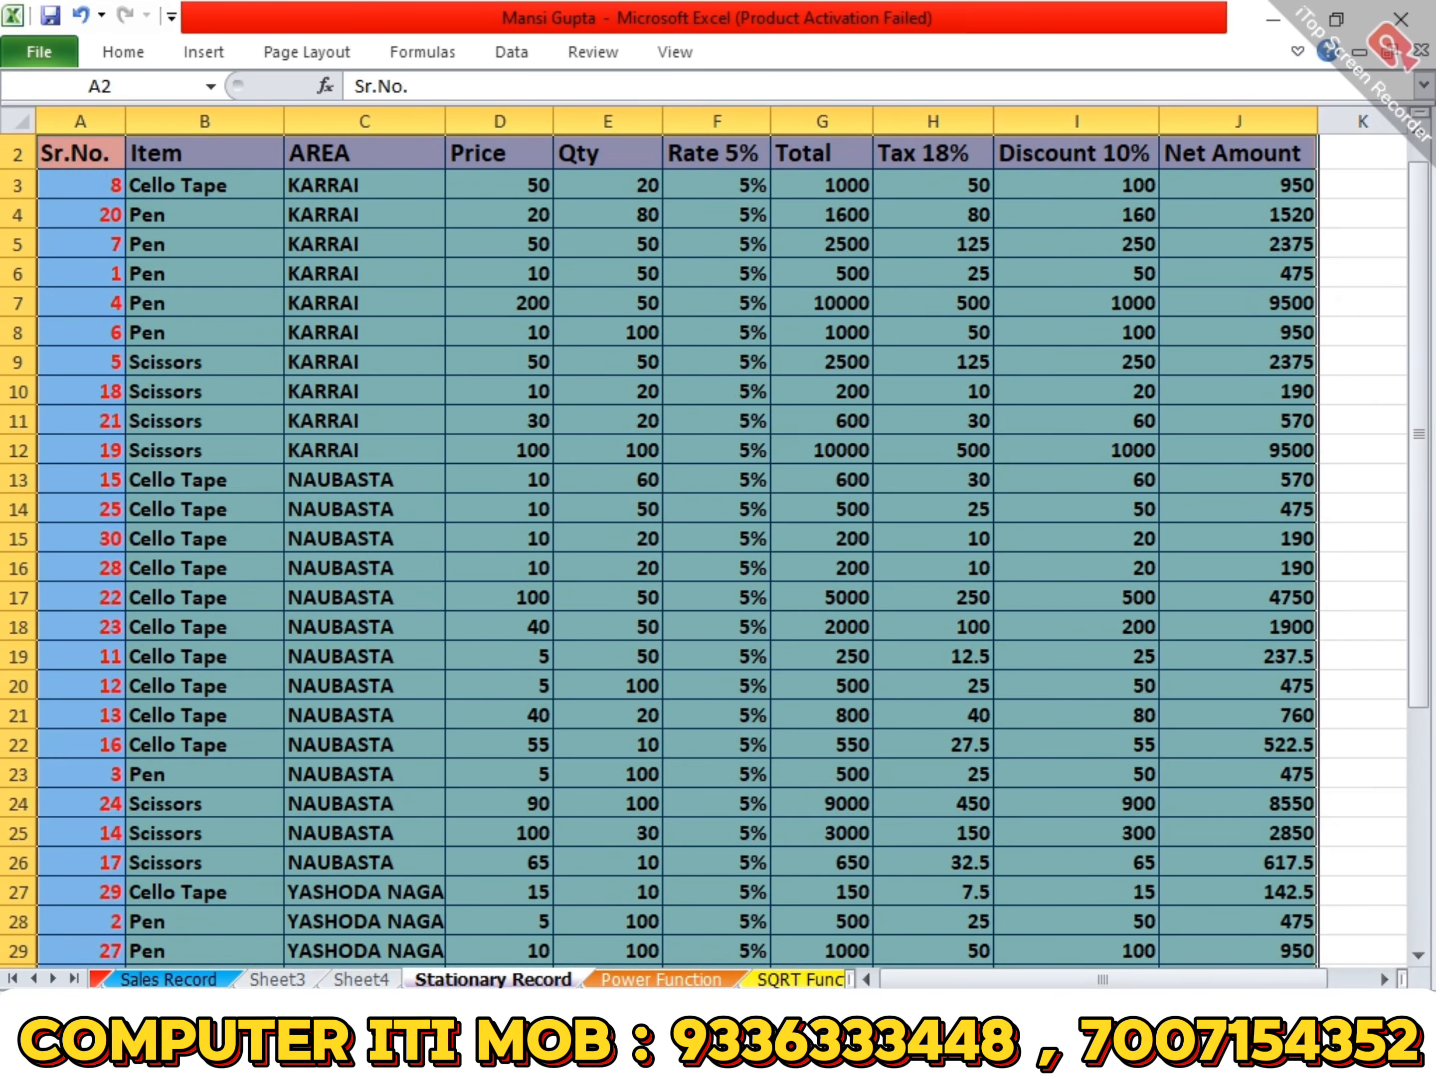
{"action": "left_click", "coordinate": [661, 979]}
{"action": "left_click", "coordinate": [777, 979]}
{"action": "left_click", "coordinate": [791, 980]}
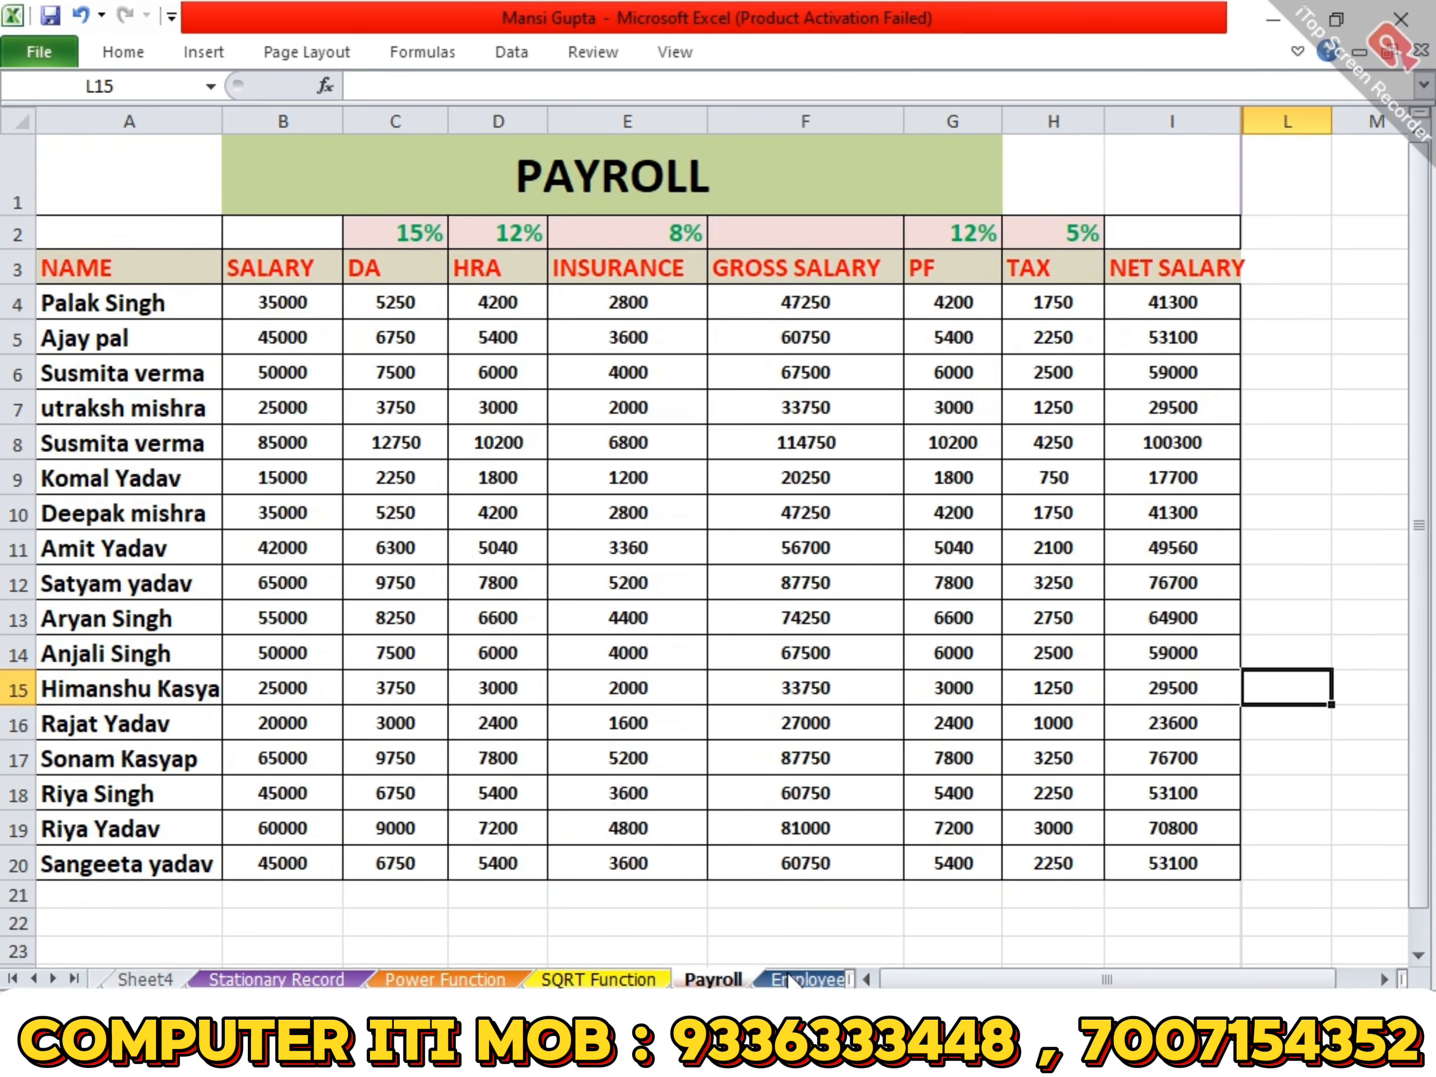
{"action": "left_click", "coordinate": [789, 979]}
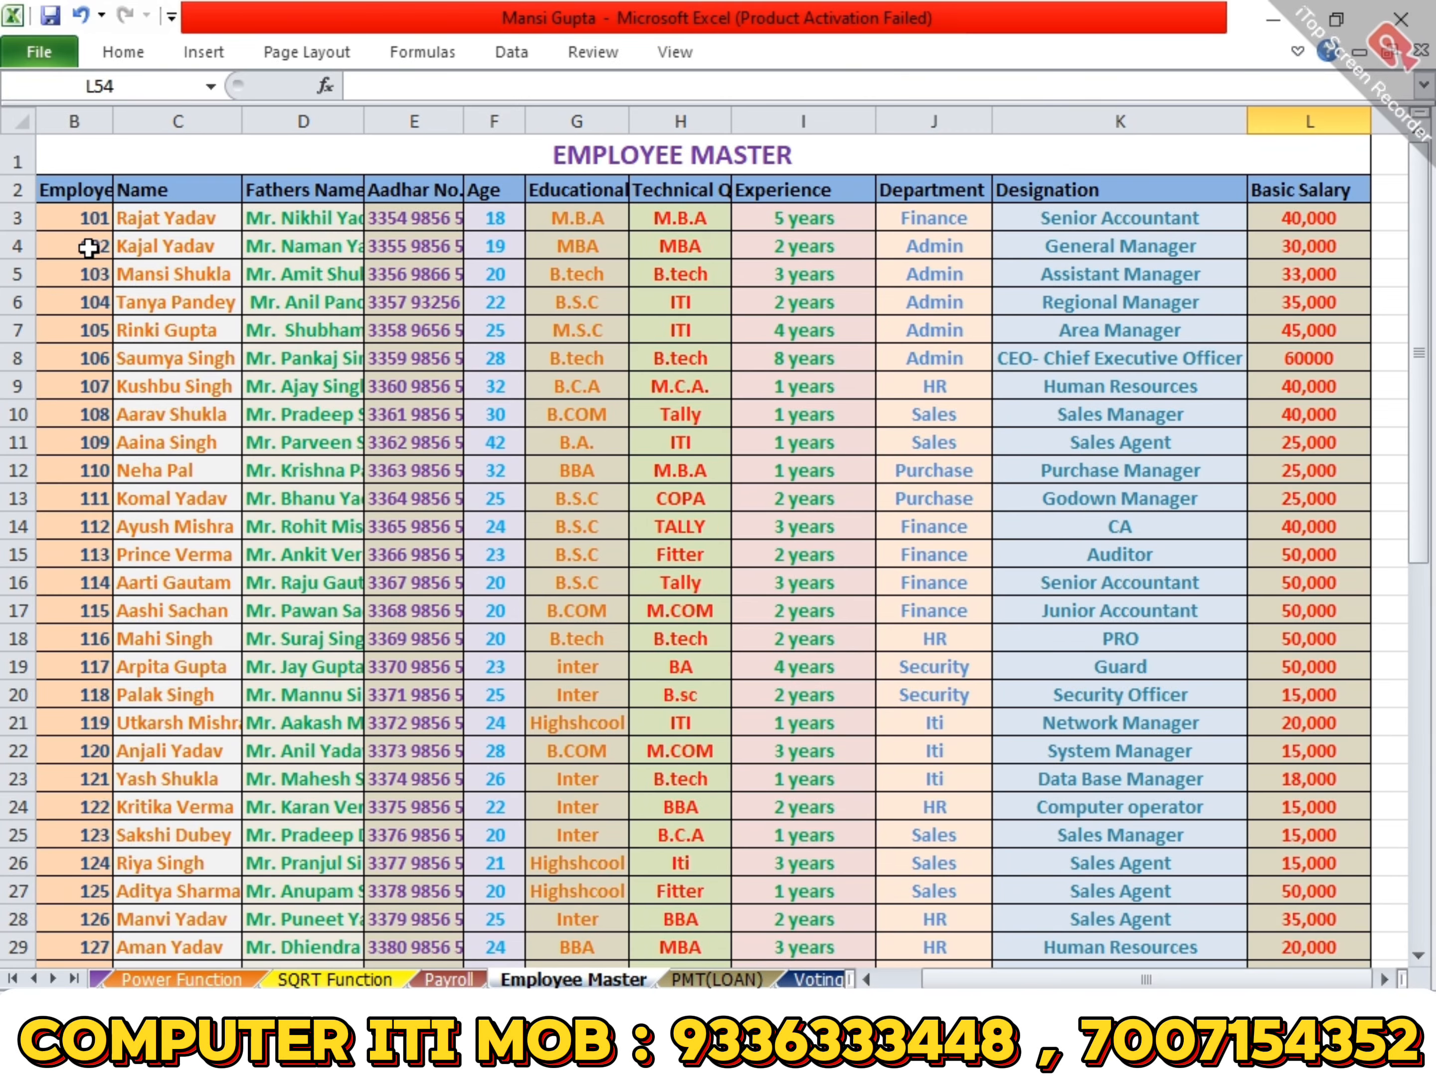
- Create a pivot table on a new worksheet from the Employee Master data in B2:L52
{"action": "left_click", "coordinate": [64, 187]}
{"action": "scroll", "coordinate": [817, 532], "scroll_direction": "down", "scroll_amount": 4}
{"action": "scroll", "coordinate": [817, 531], "scroll_direction": "down", "scroll_amount": 7}
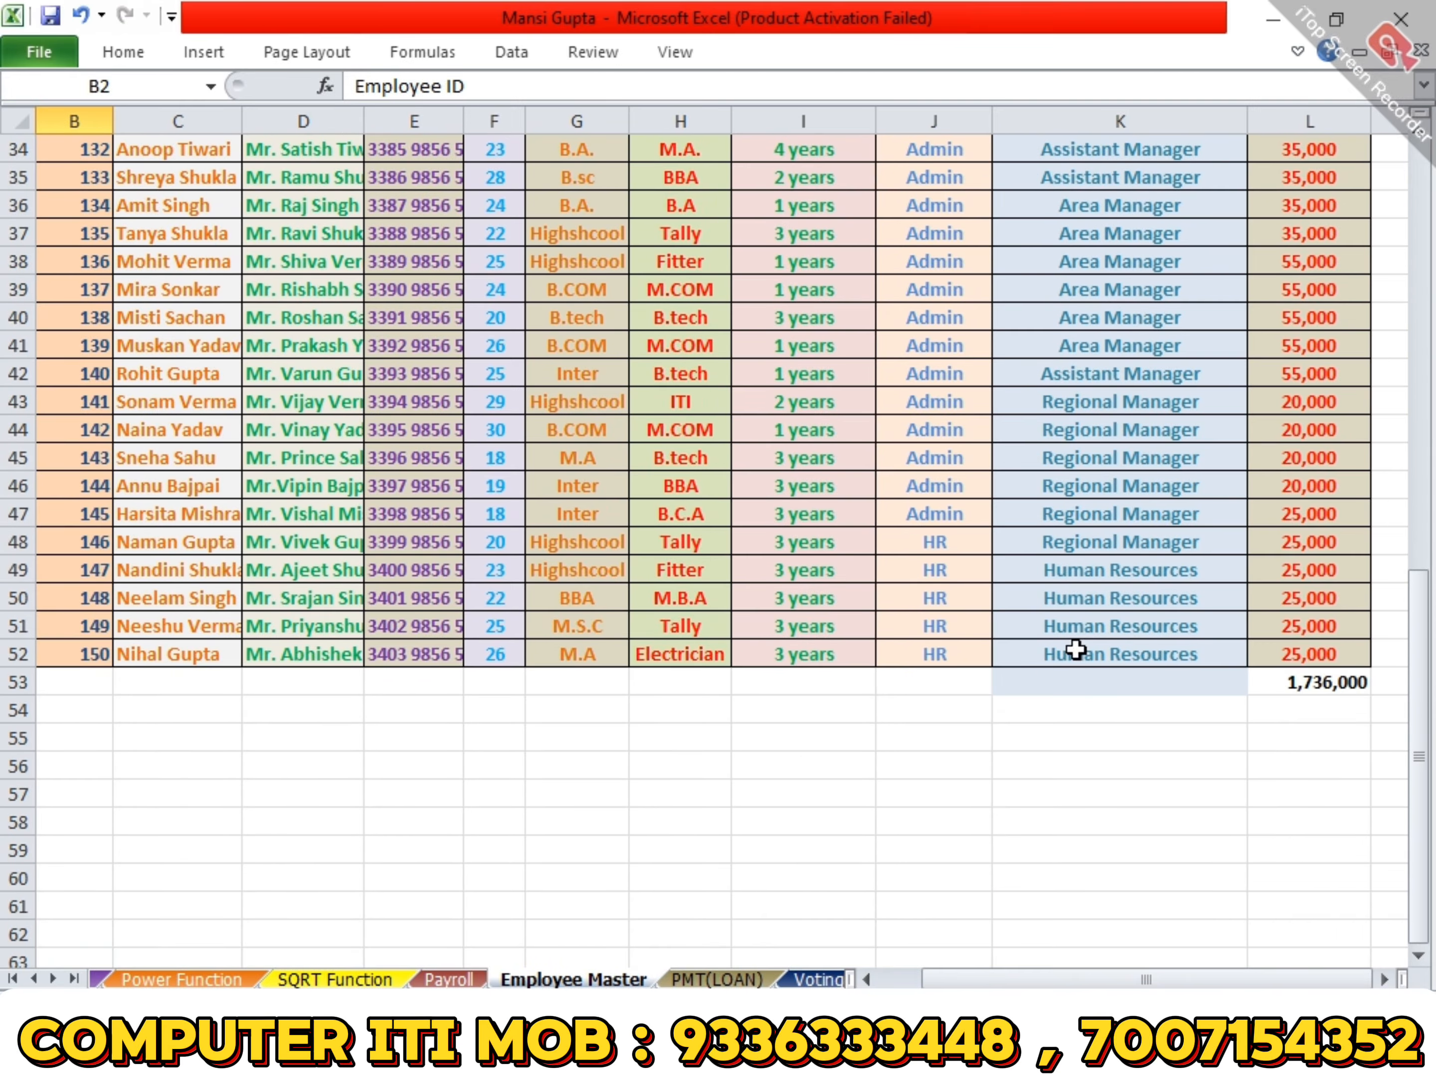
{"action": "left_click", "coordinate": [1295, 645], "text": "shift"}
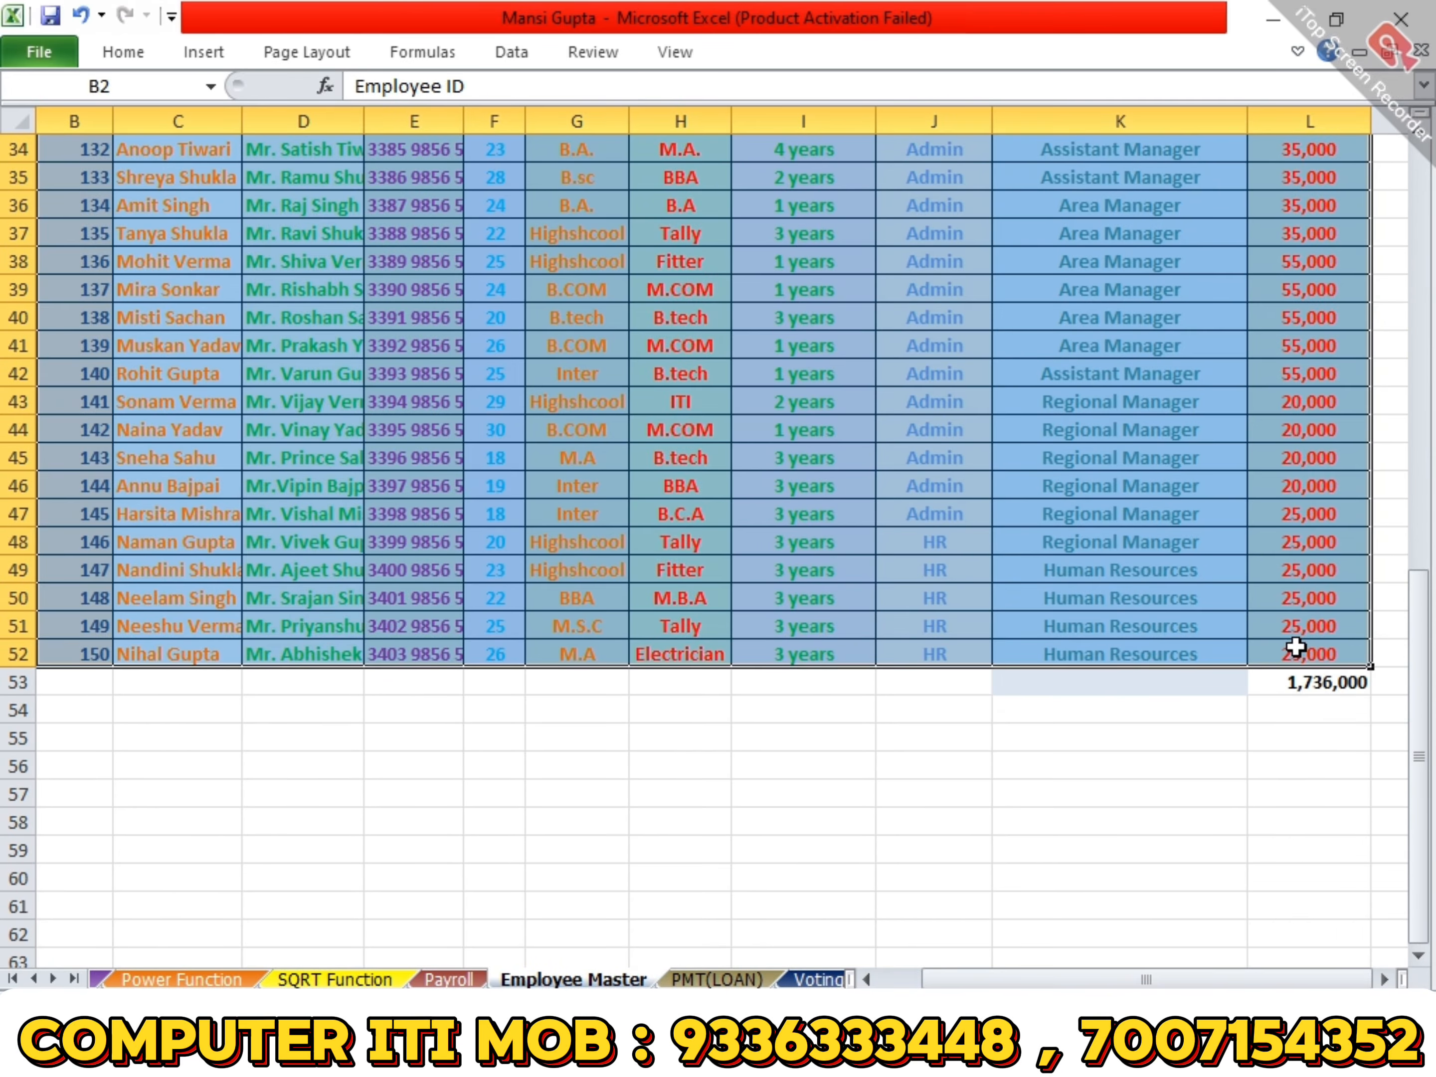
{"action": "scroll", "coordinate": [1295, 645], "scroll_direction": "up", "scroll_amount": 11}
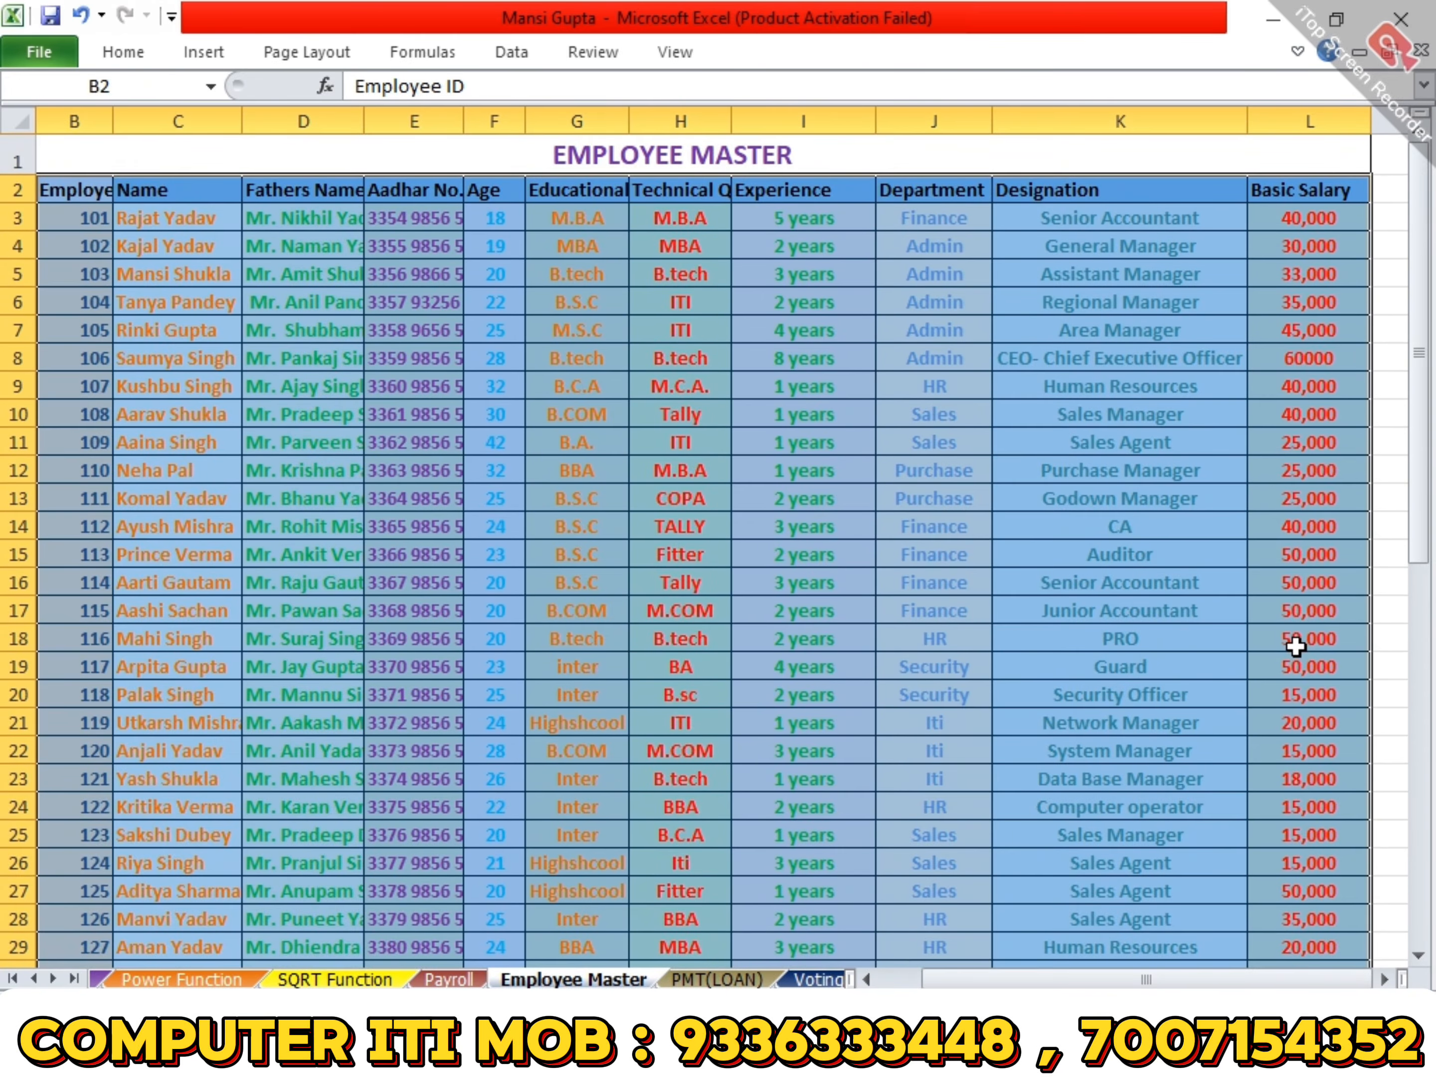
{"action": "left_click", "coordinate": [205, 60]}
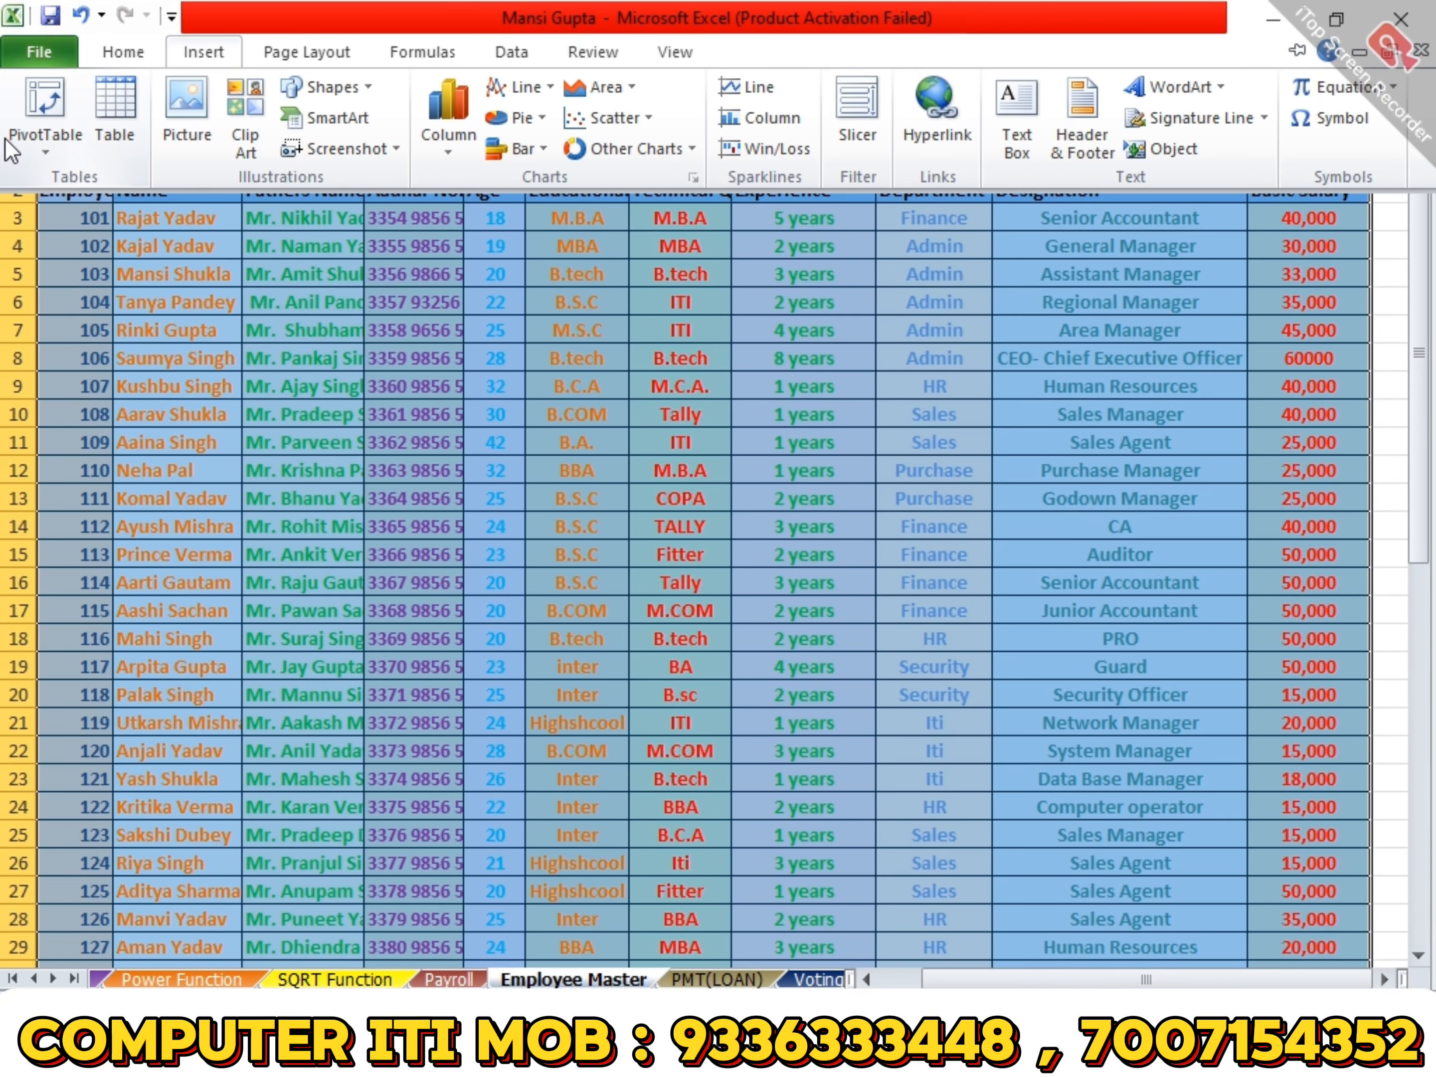
{"action": "left_click", "coordinate": [45, 97]}
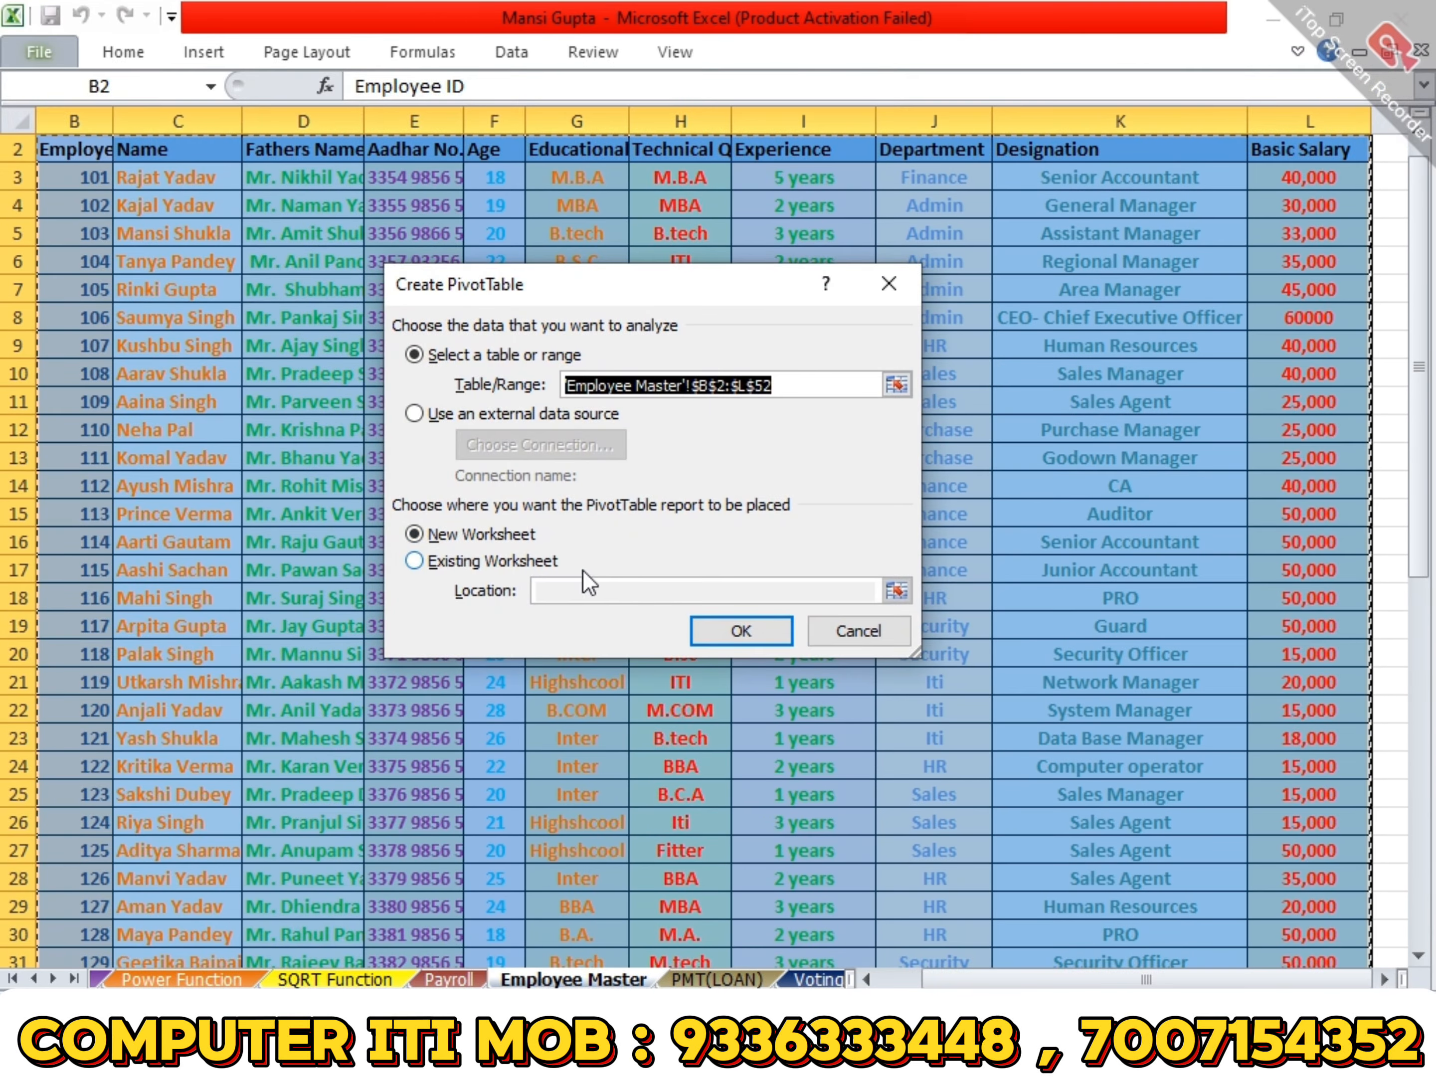
{"action": "left_click", "coordinate": [739, 630]}
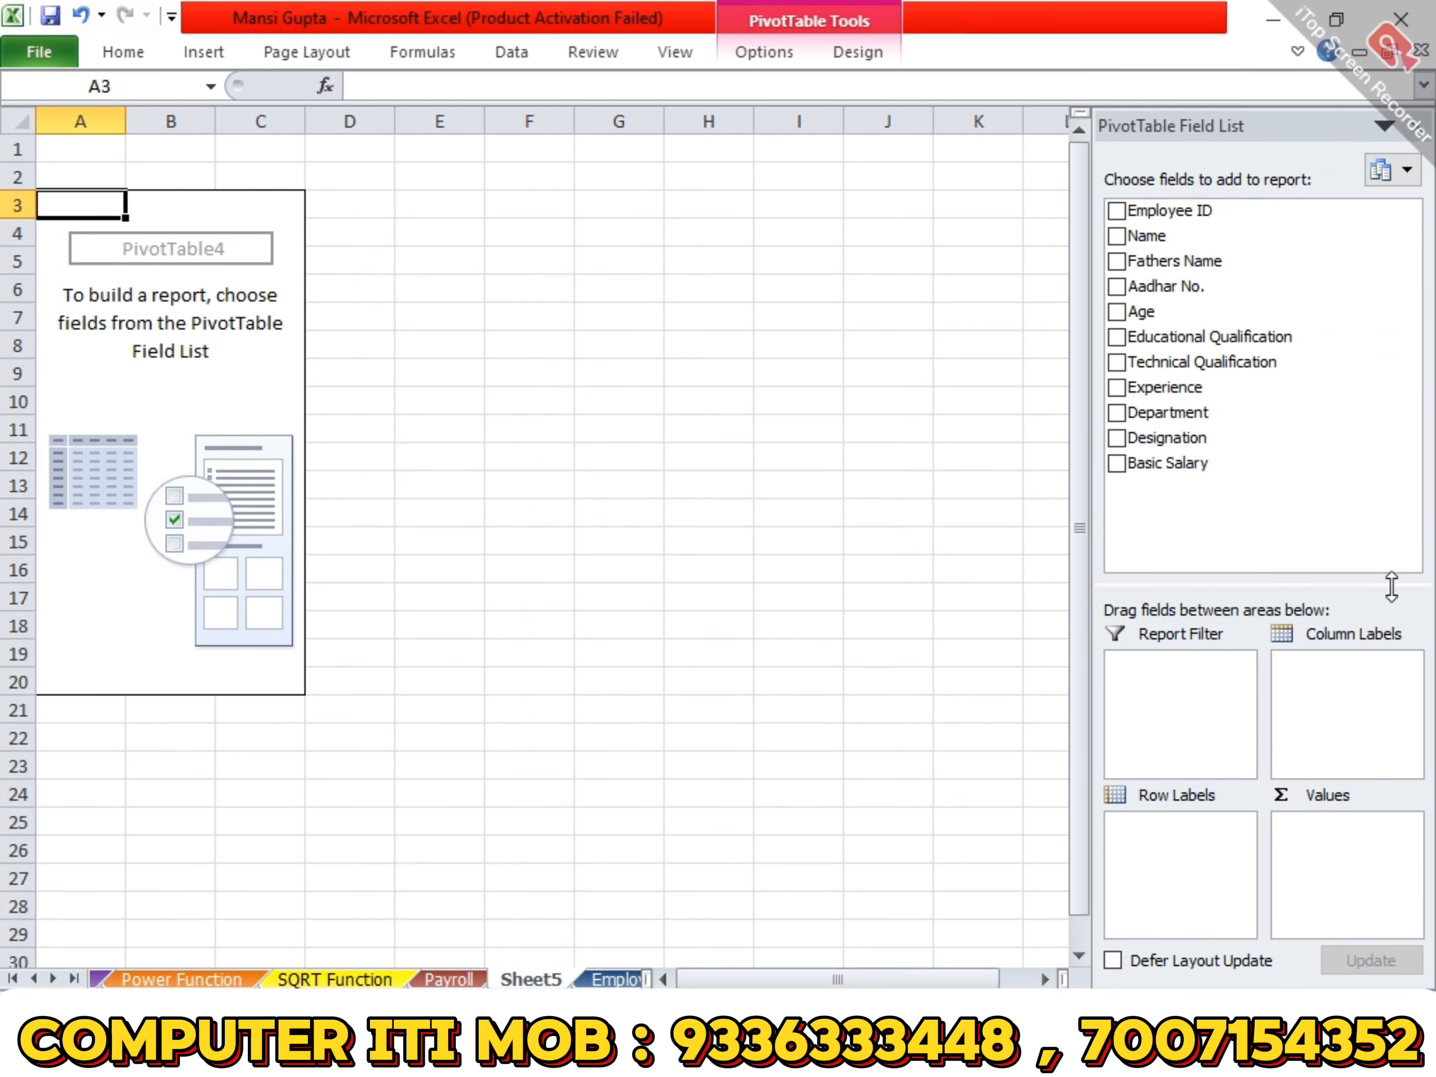
- Lay out the pivot table with Department as row labels, Designation as column labels and the sum of Basic Salary as values
{"action": "left_click_drag", "start_coordinate": [1253, 417], "coordinate": [1178, 828]}
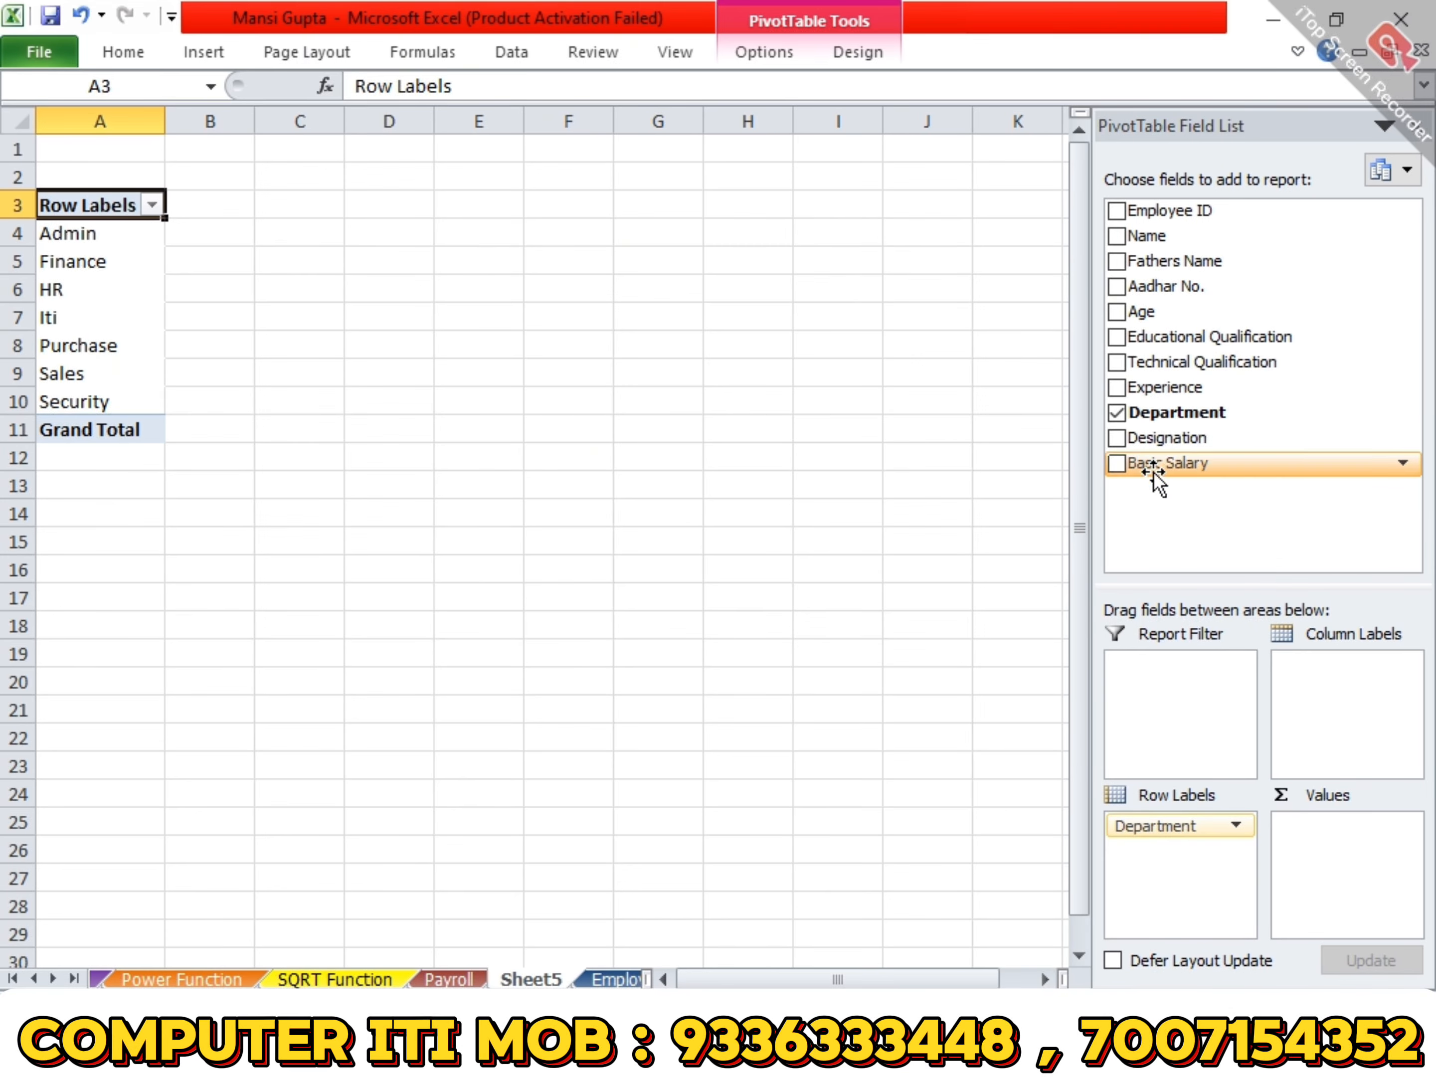
{"action": "left_click_drag", "start_coordinate": [1147, 464], "coordinate": [1333, 837]}
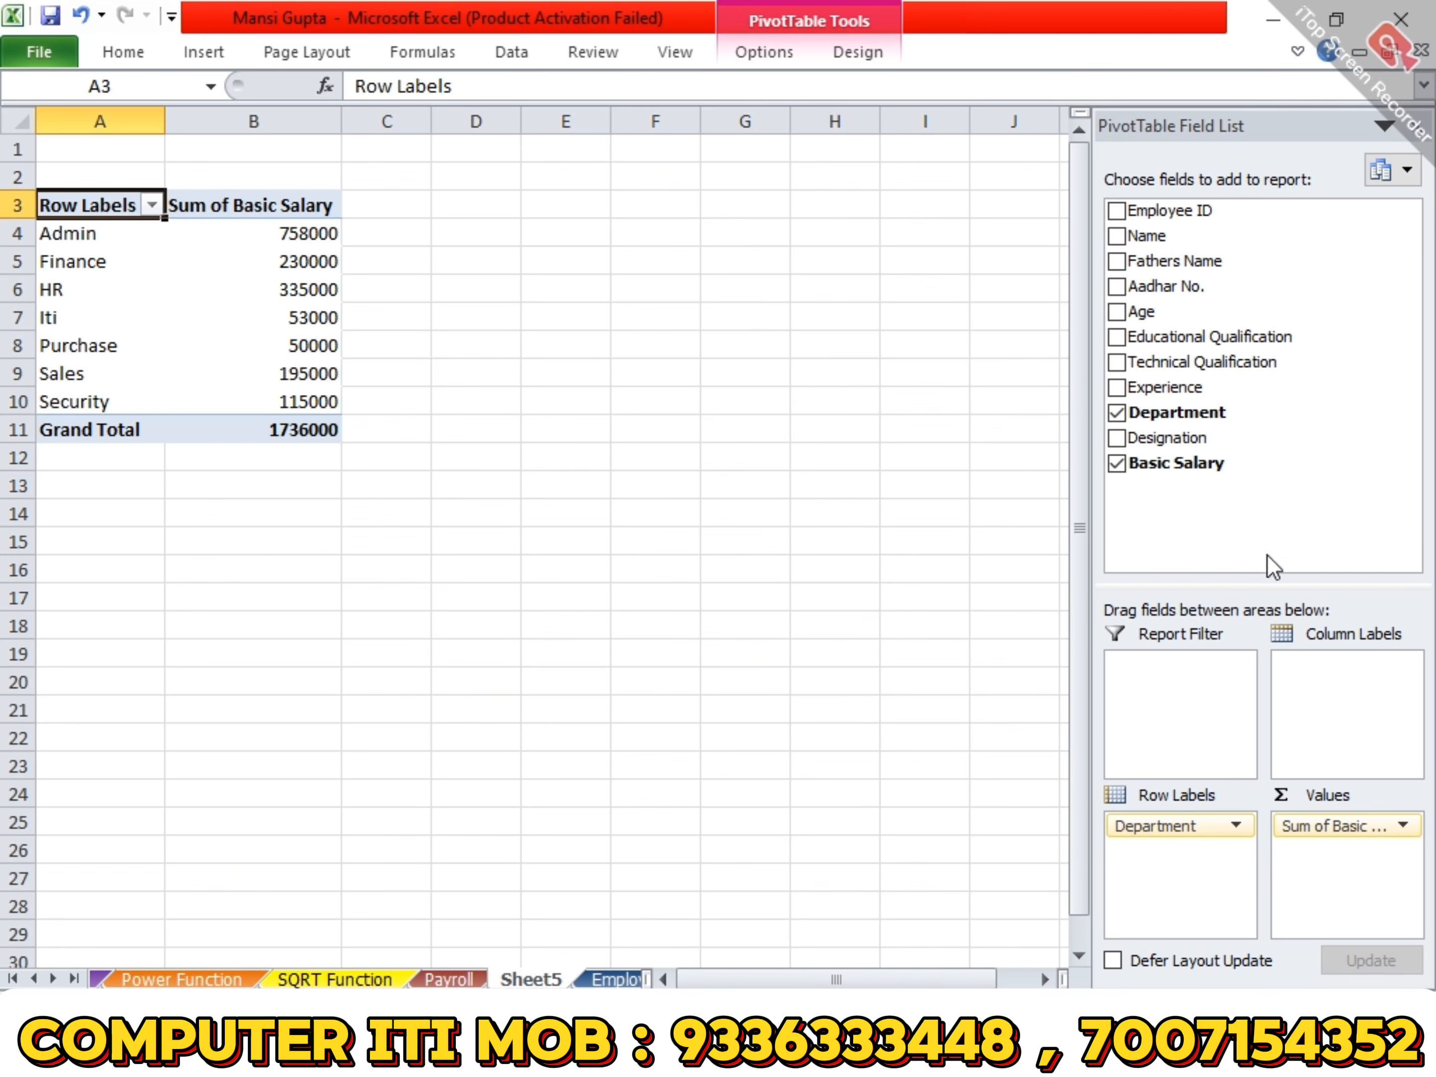
{"action": "left_click_drag", "start_coordinate": [1179, 436], "coordinate": [1359, 667]}
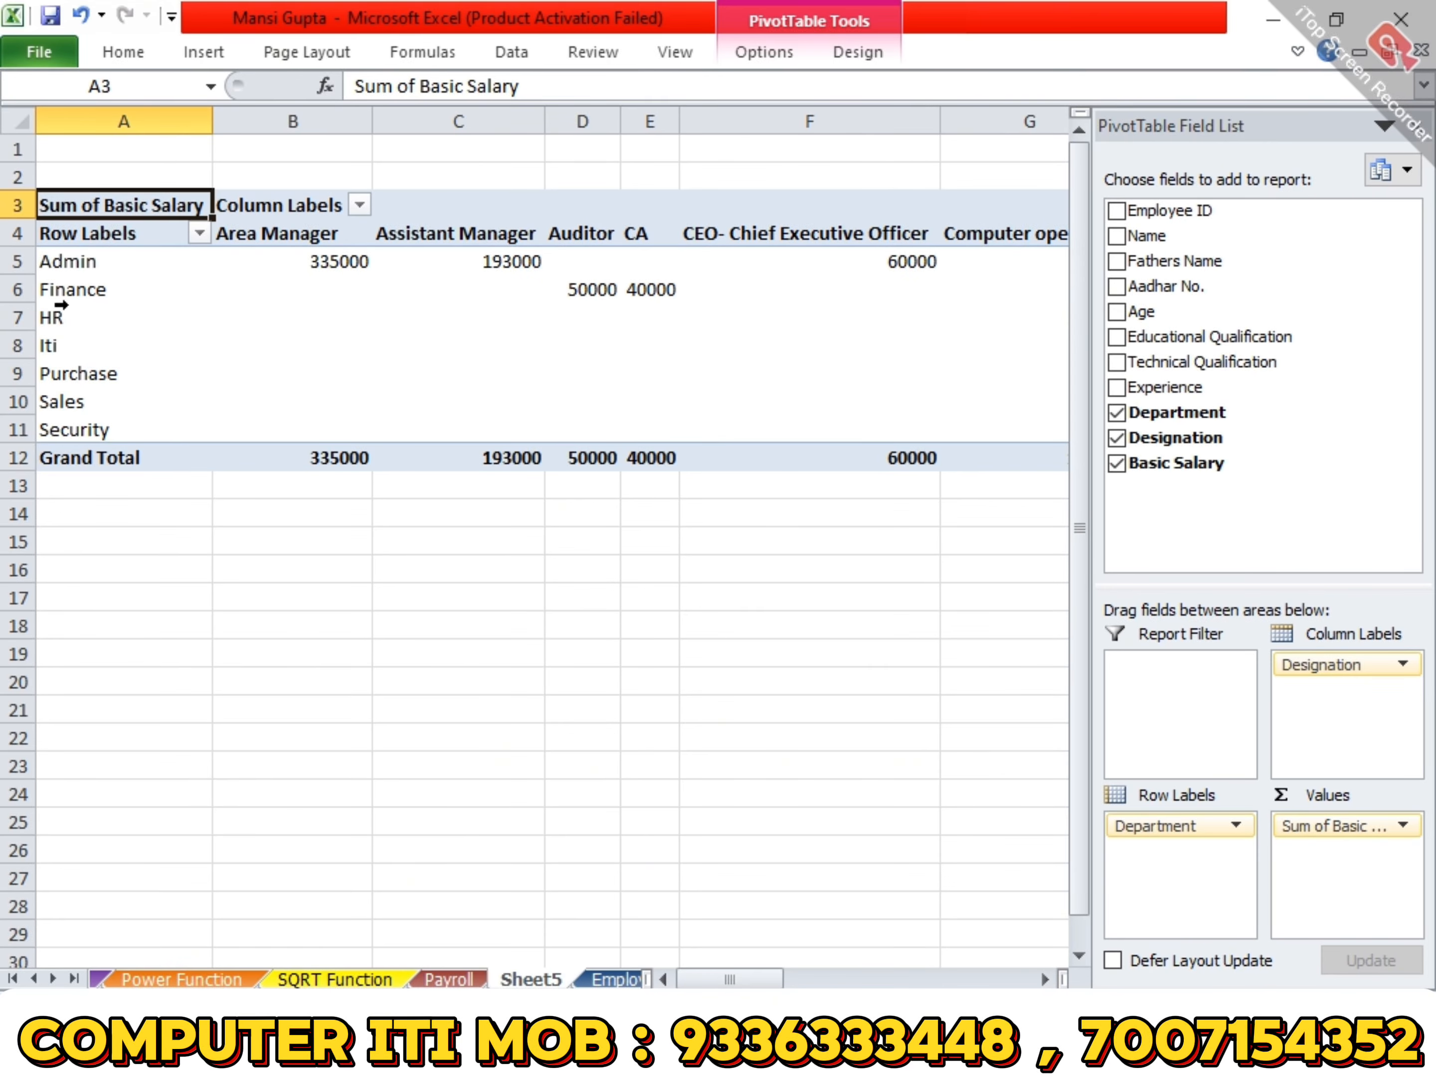
{"action": "mouse_move", "coordinate": [351, 264]}
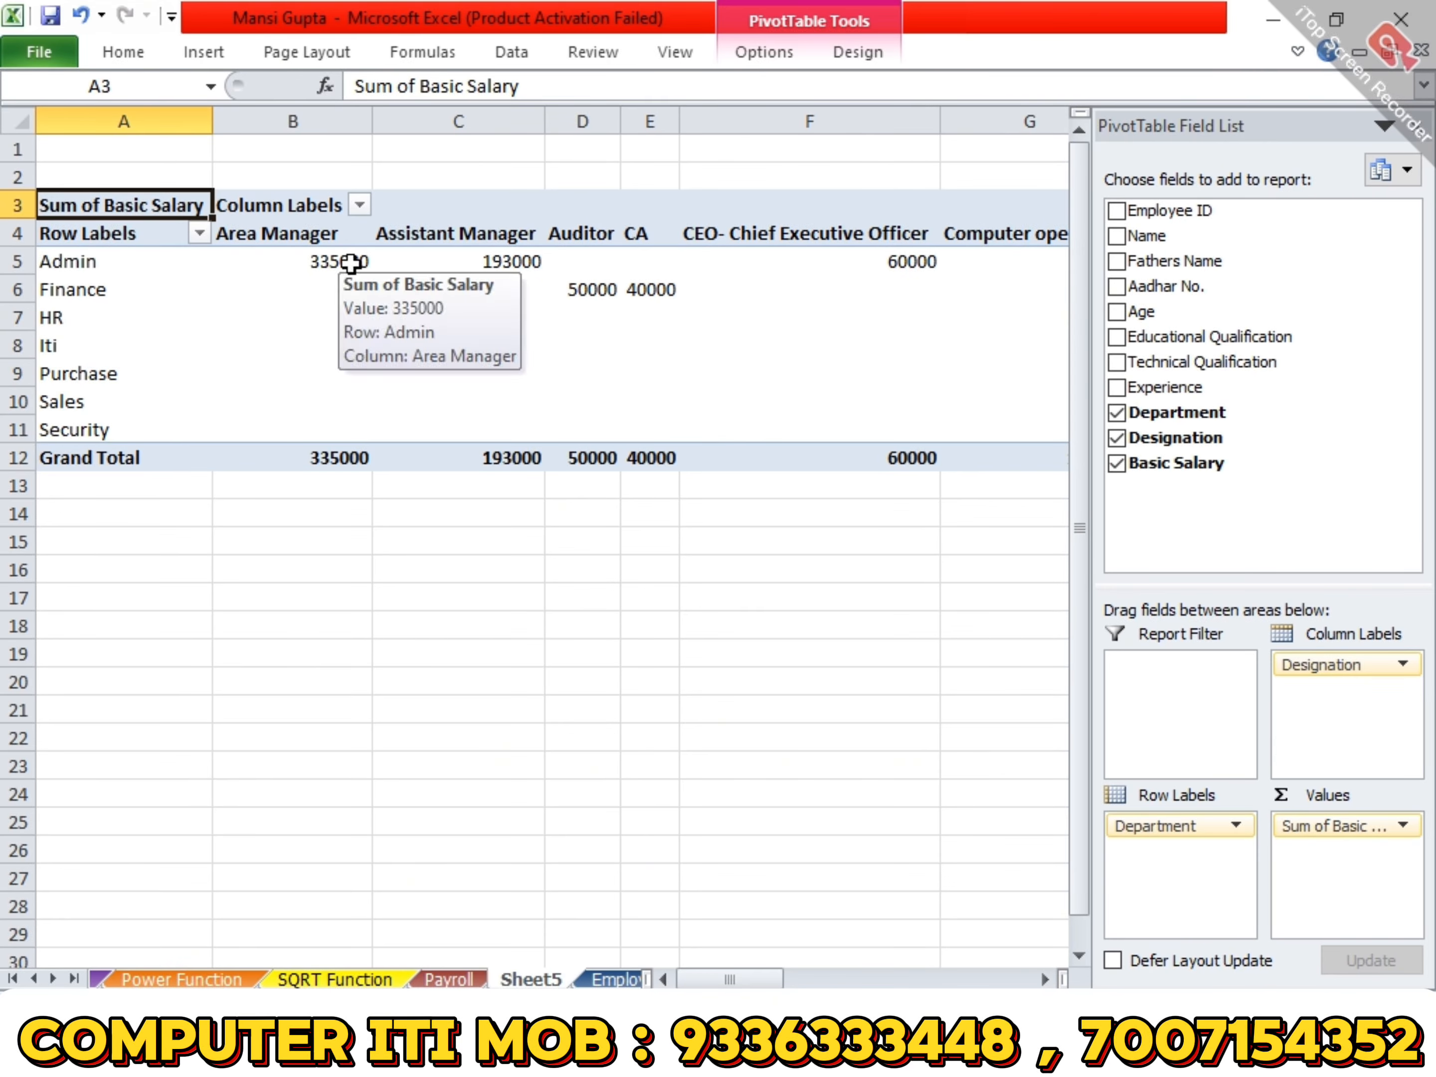
{"action": "left_click_drag", "start_coordinate": [748, 979], "coordinate": [1043, 957]}
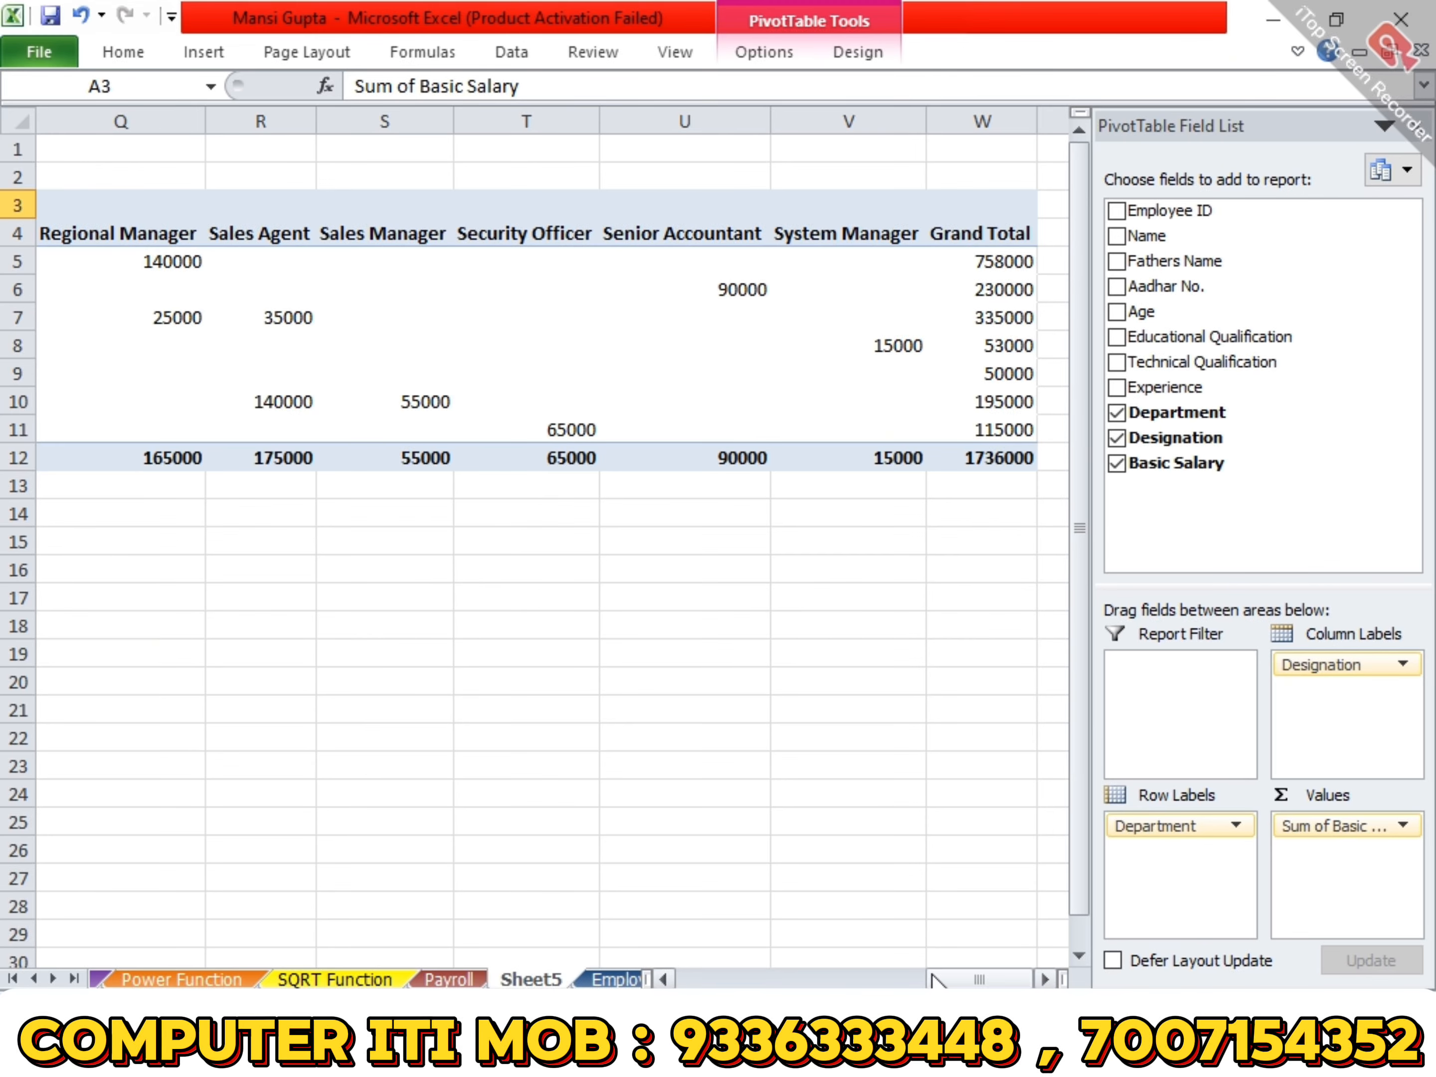
{"action": "left_click_drag", "start_coordinate": [933, 978], "coordinate": [673, 977]}
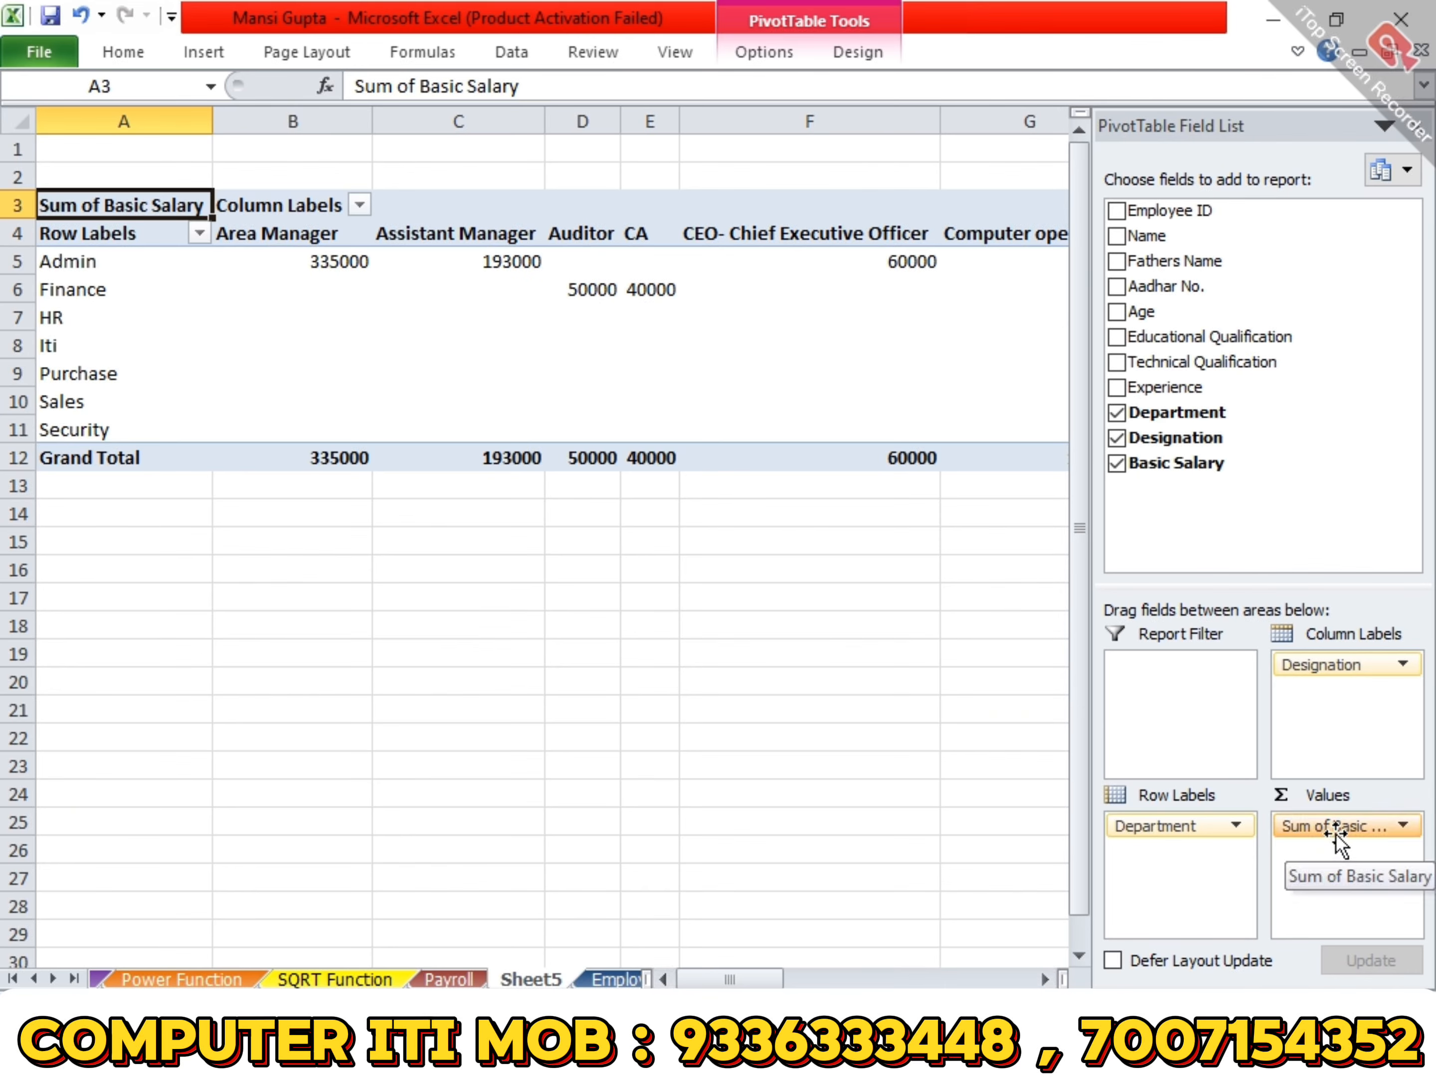
- Change the Basic Salary value field to summarize by Count instead of Sum
{"action": "left_click", "coordinate": [1402, 826]}
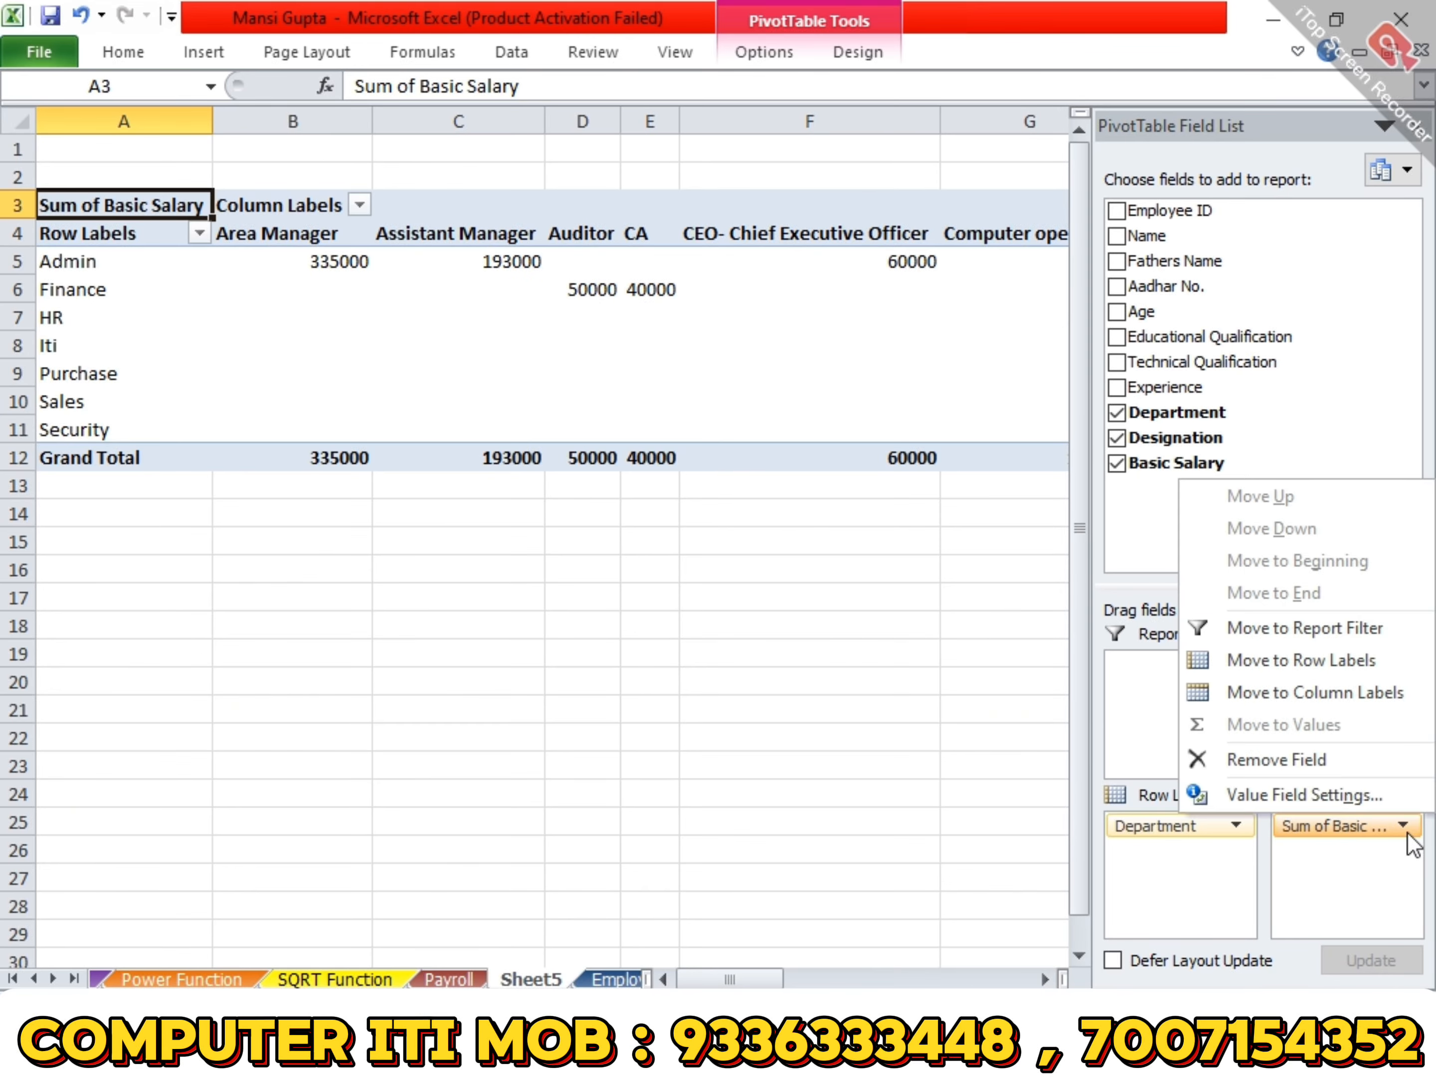
{"action": "left_click", "coordinate": [1306, 808]}
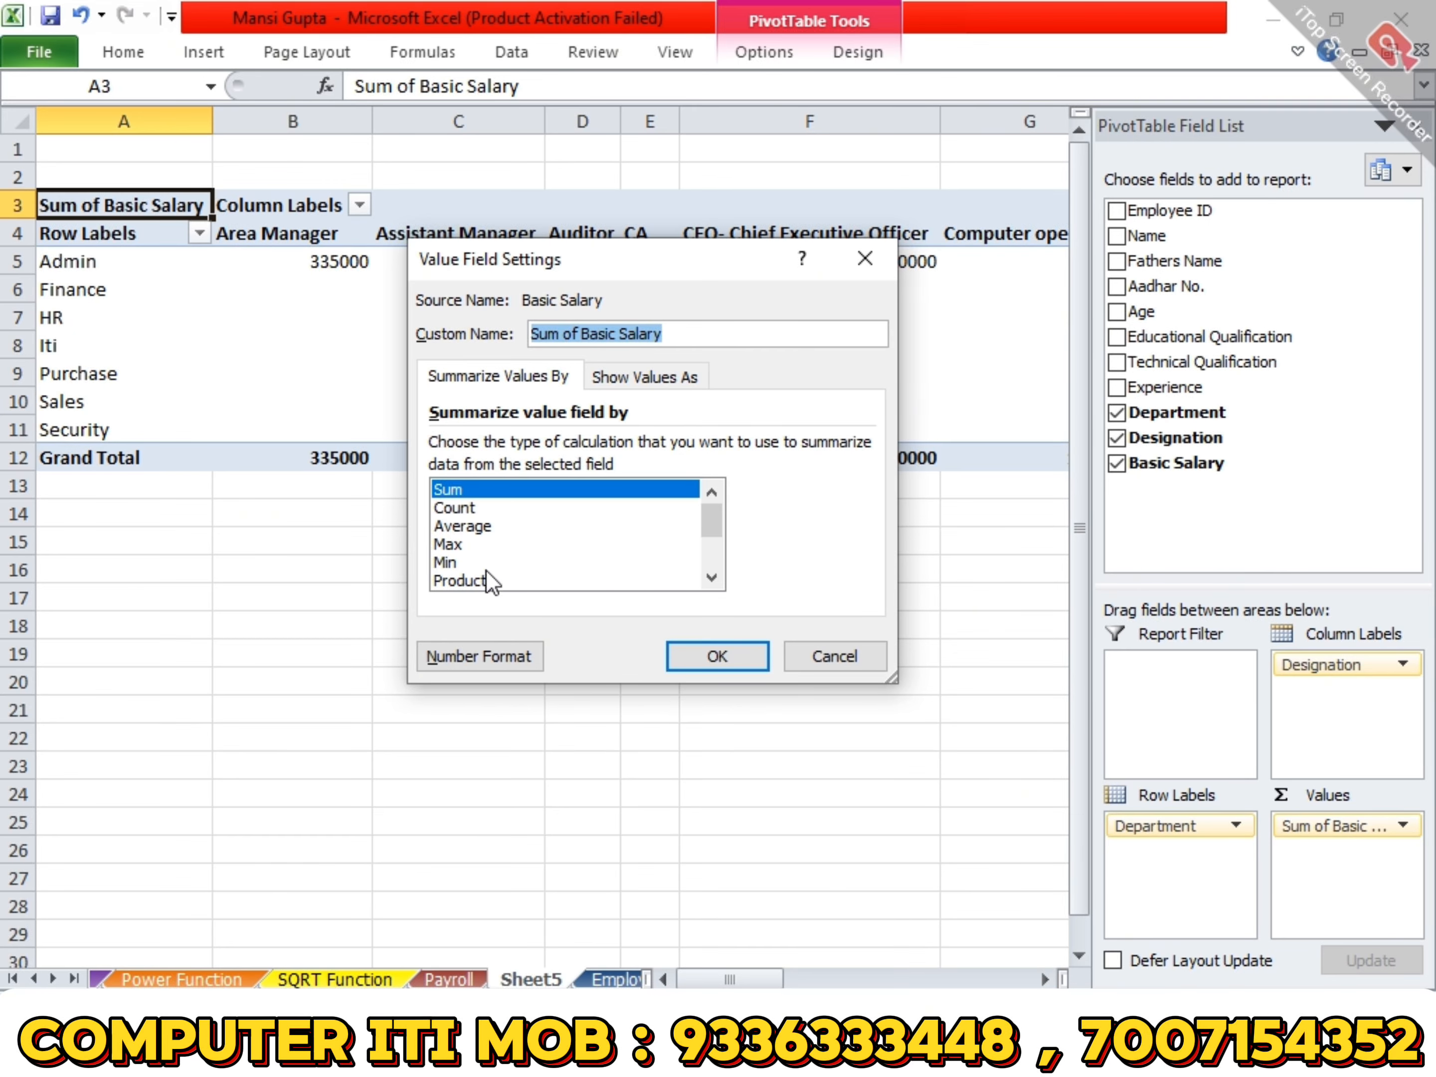
{"action": "left_click", "coordinate": [457, 508]}
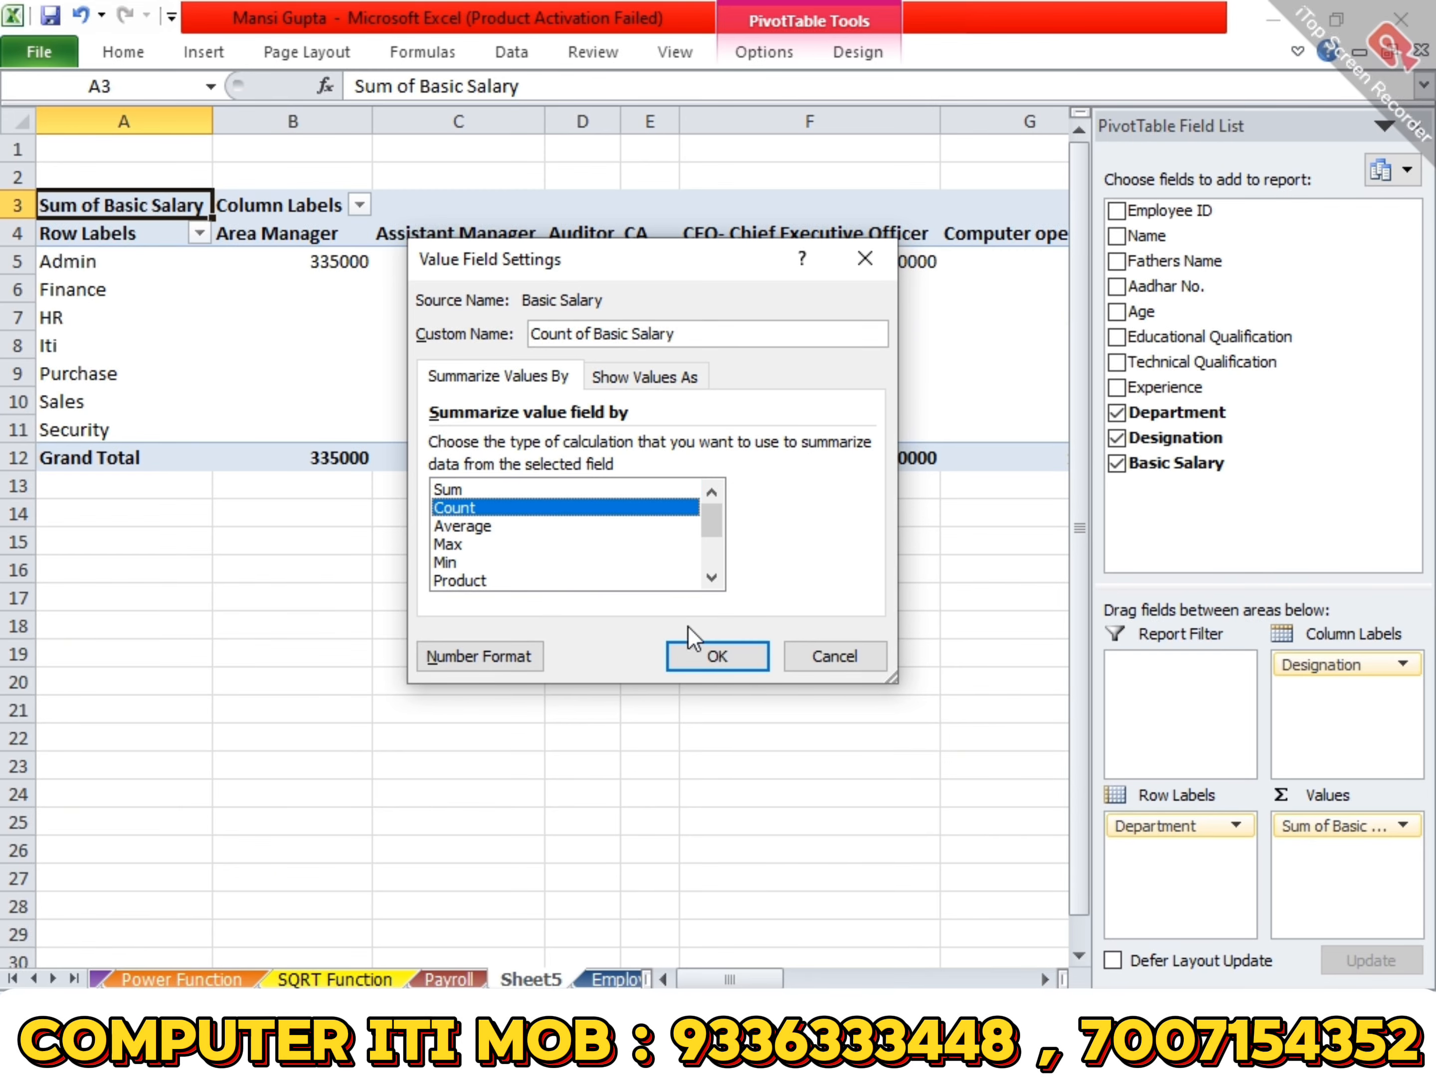
{"action": "left_click", "coordinate": [681, 656]}
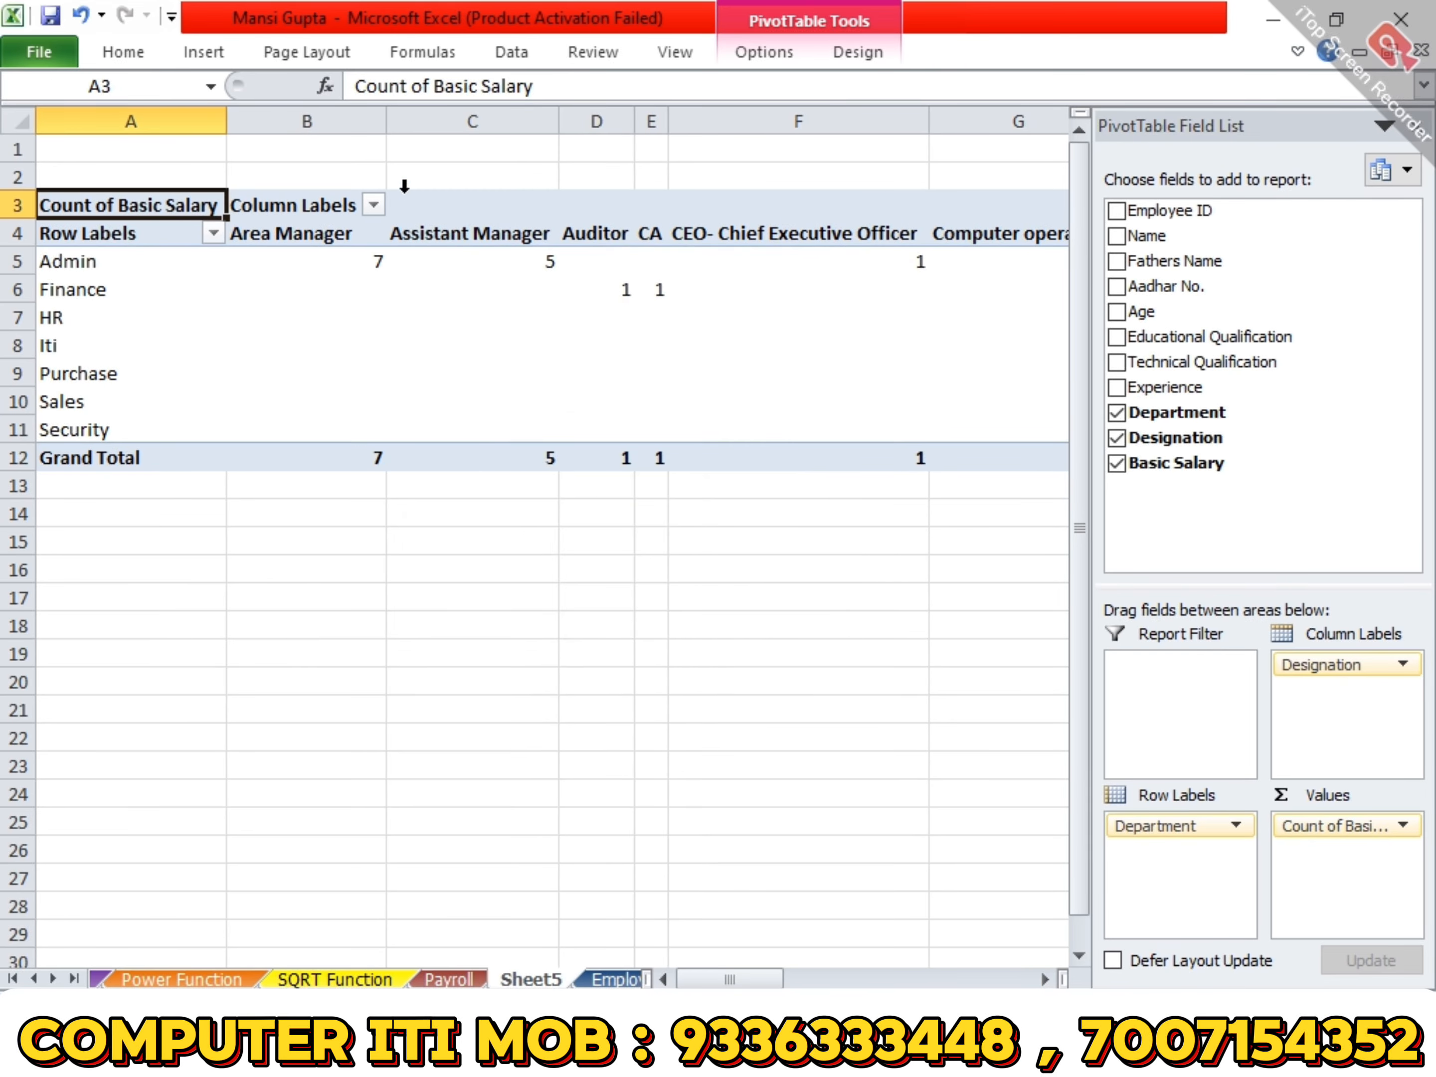
- Narrow the Area Manager, Assistant Manager and CEO- Chief Executive Officer columns, and select the Admin row's grand total
{"action": "left_click_drag", "start_coordinate": [382, 122], "coordinate": [311, 126]}
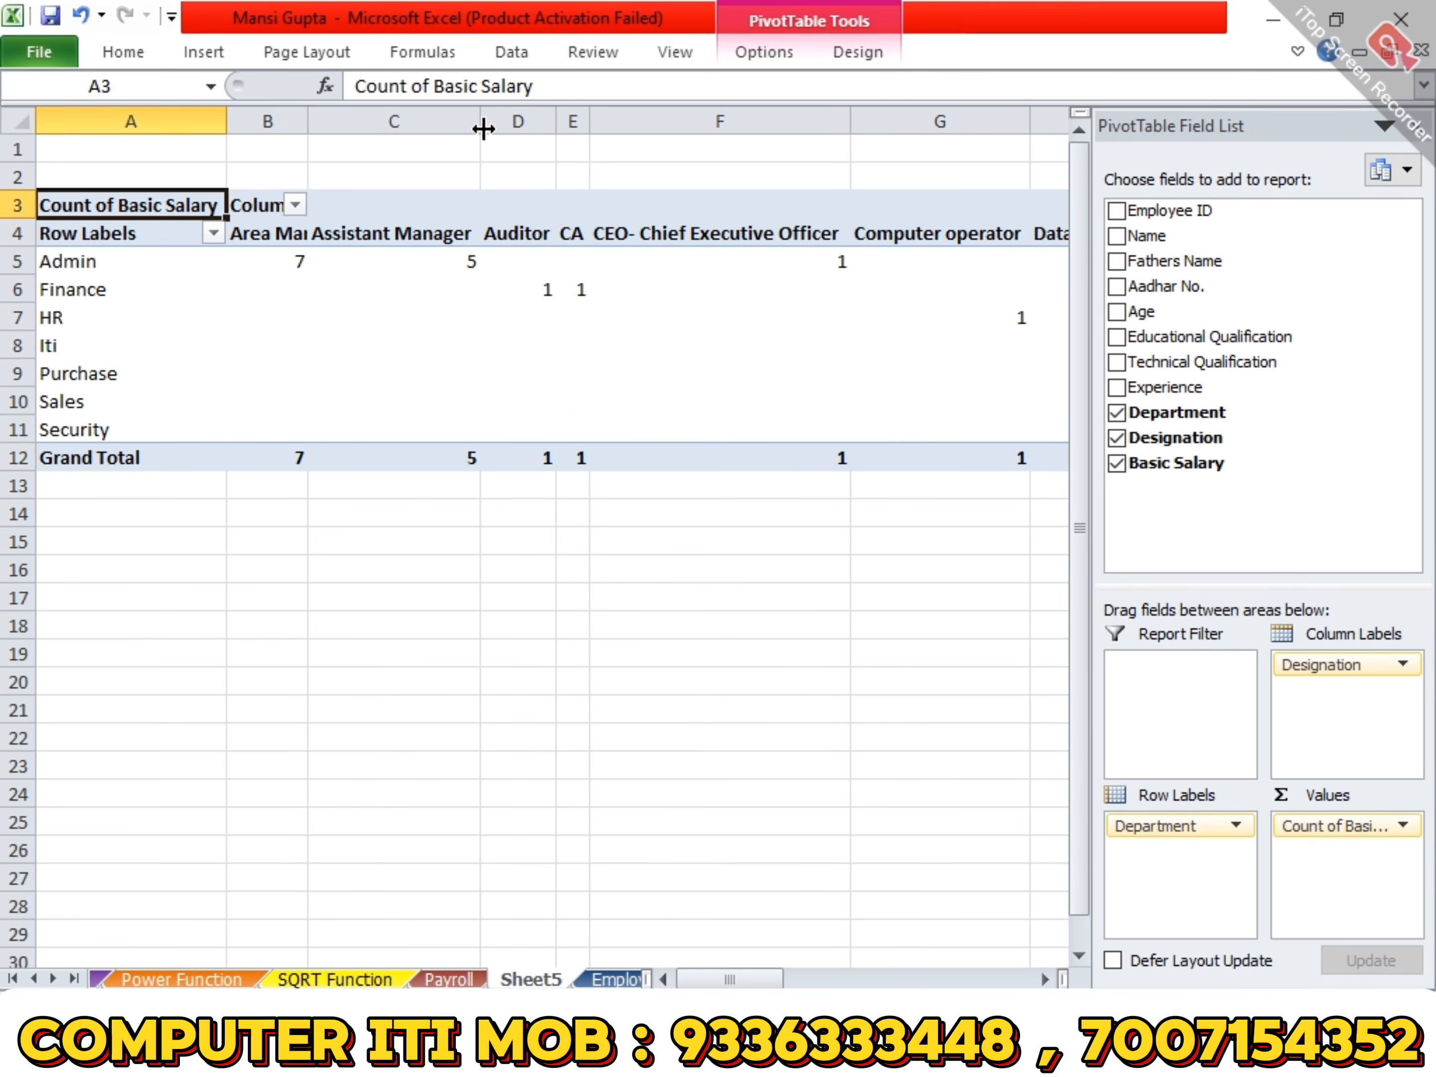
{"action": "left_click_drag", "start_coordinate": [479, 124], "coordinate": [416, 122]}
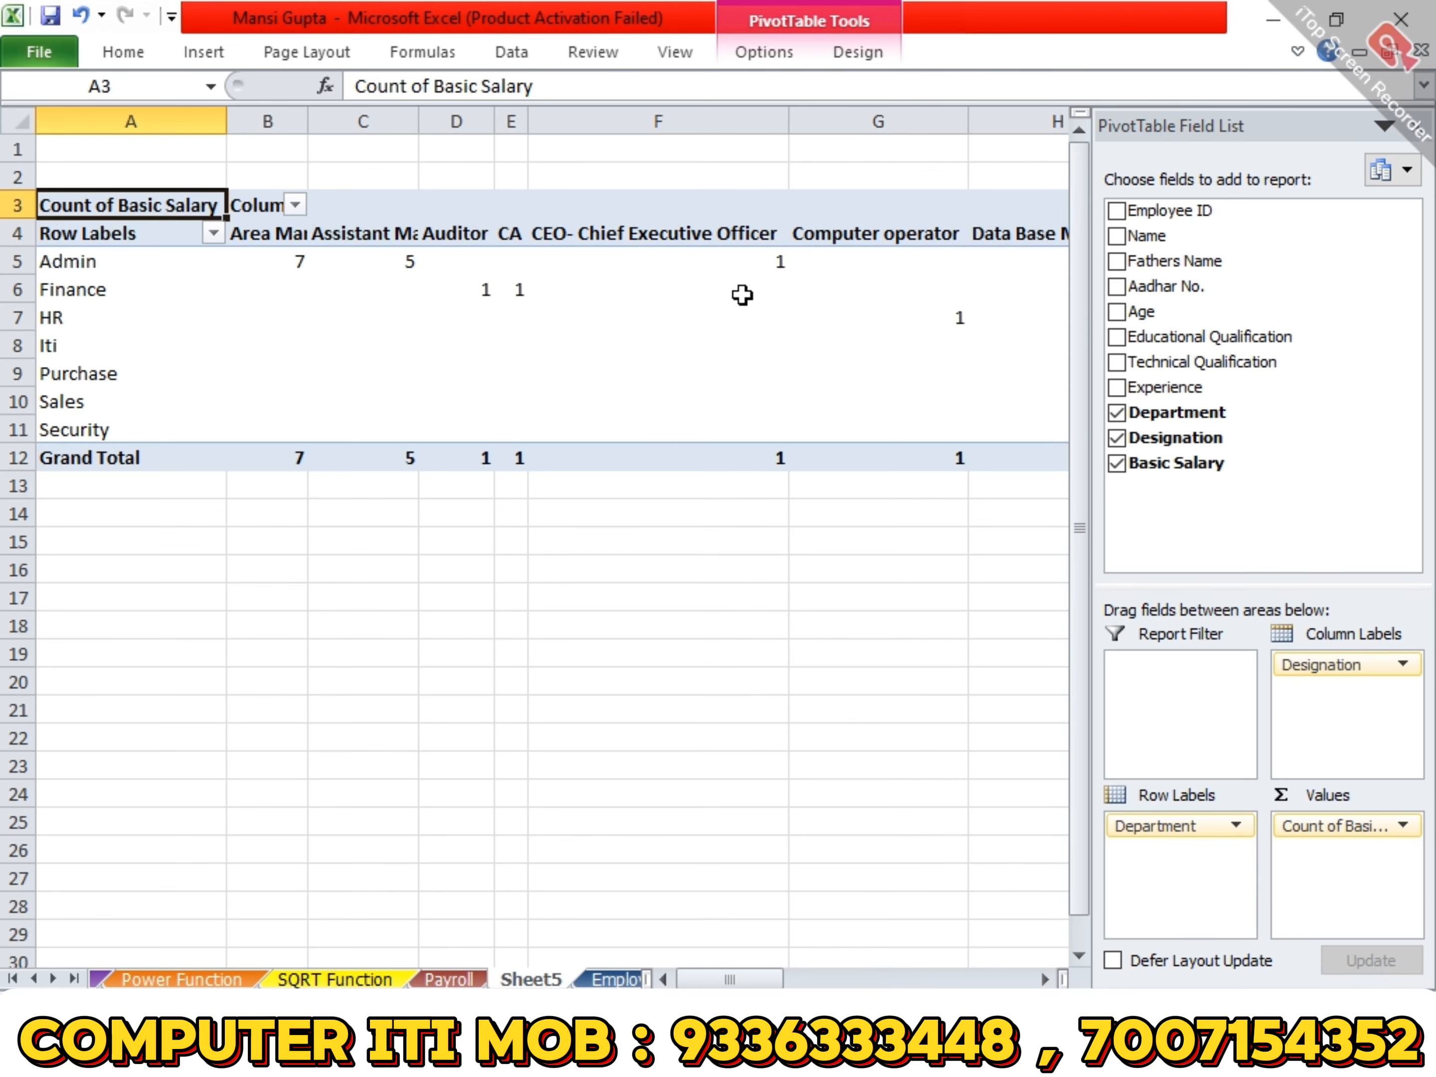
{"action": "left_click", "coordinate": [743, 263]}
{"action": "left_click_drag", "start_coordinate": [796, 125], "coordinate": [645, 123]}
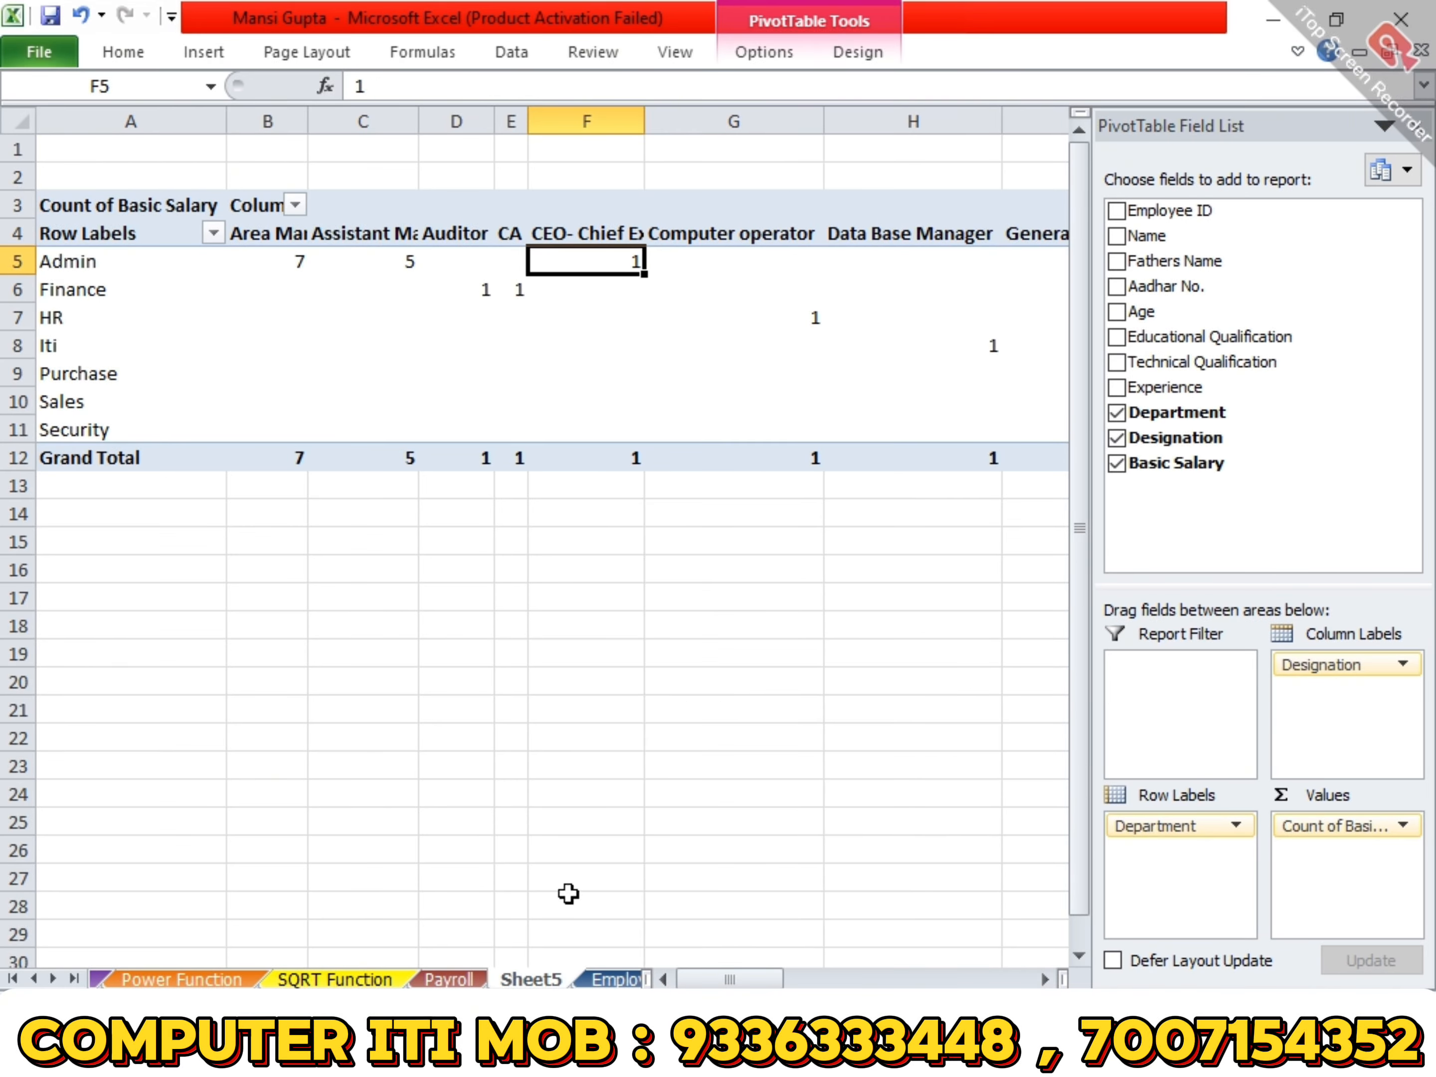
{"action": "left_click_drag", "start_coordinate": [717, 979], "coordinate": [978, 962]}
{"action": "left_click", "coordinate": [539, 257]}
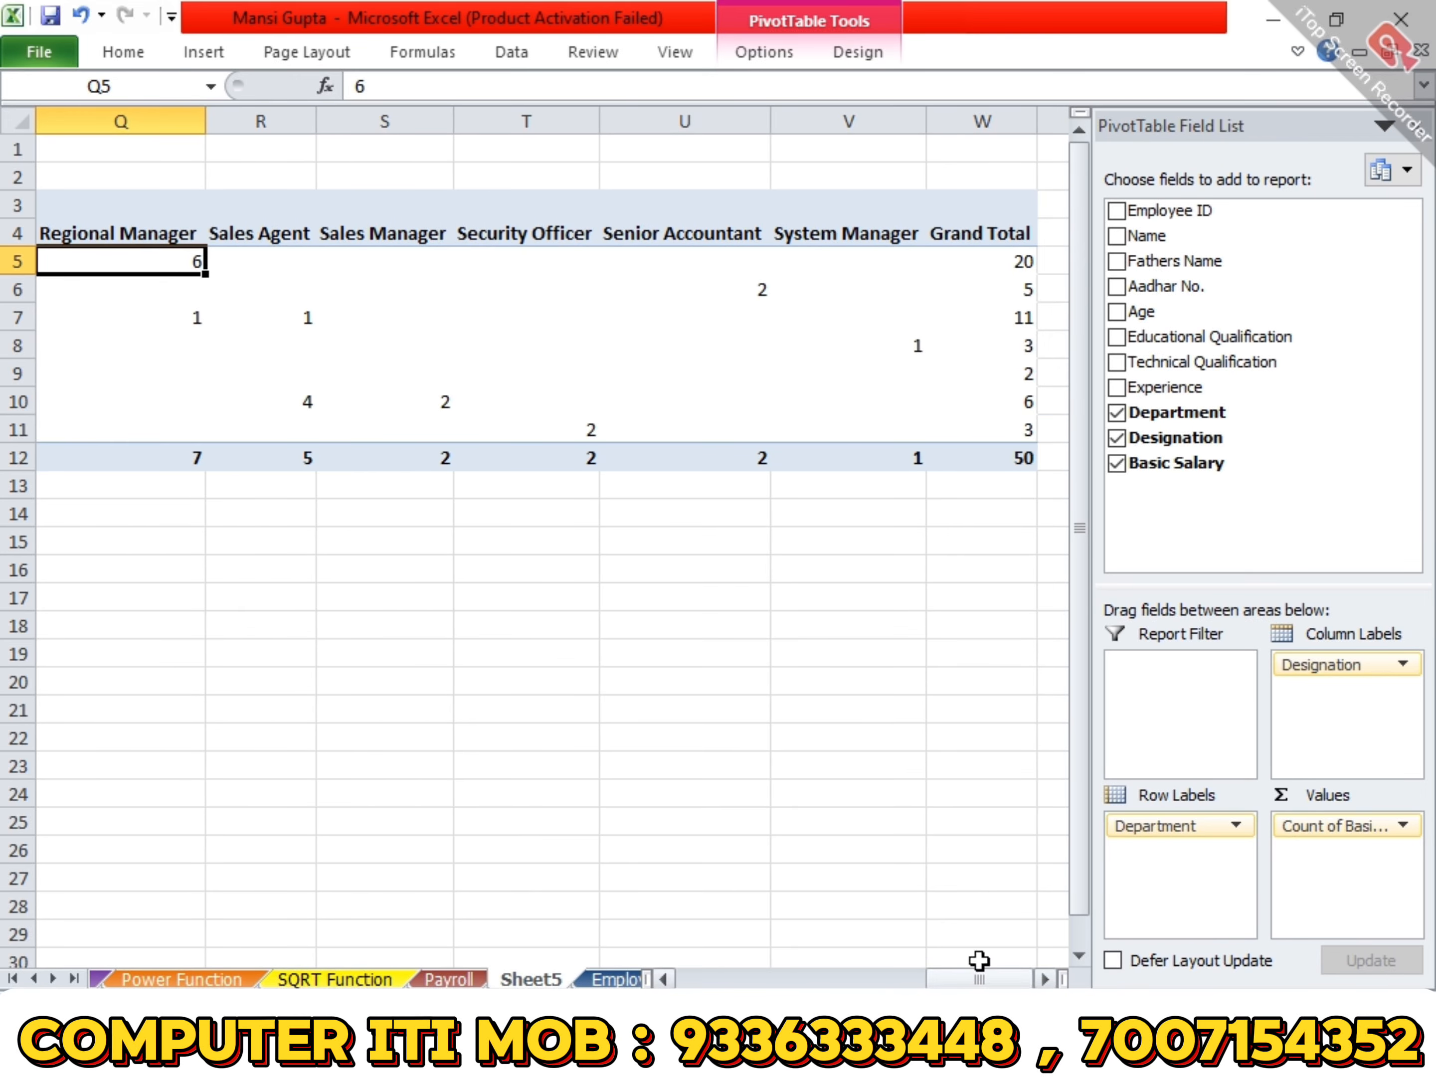
{"action": "left_click", "coordinate": [1030, 262]}
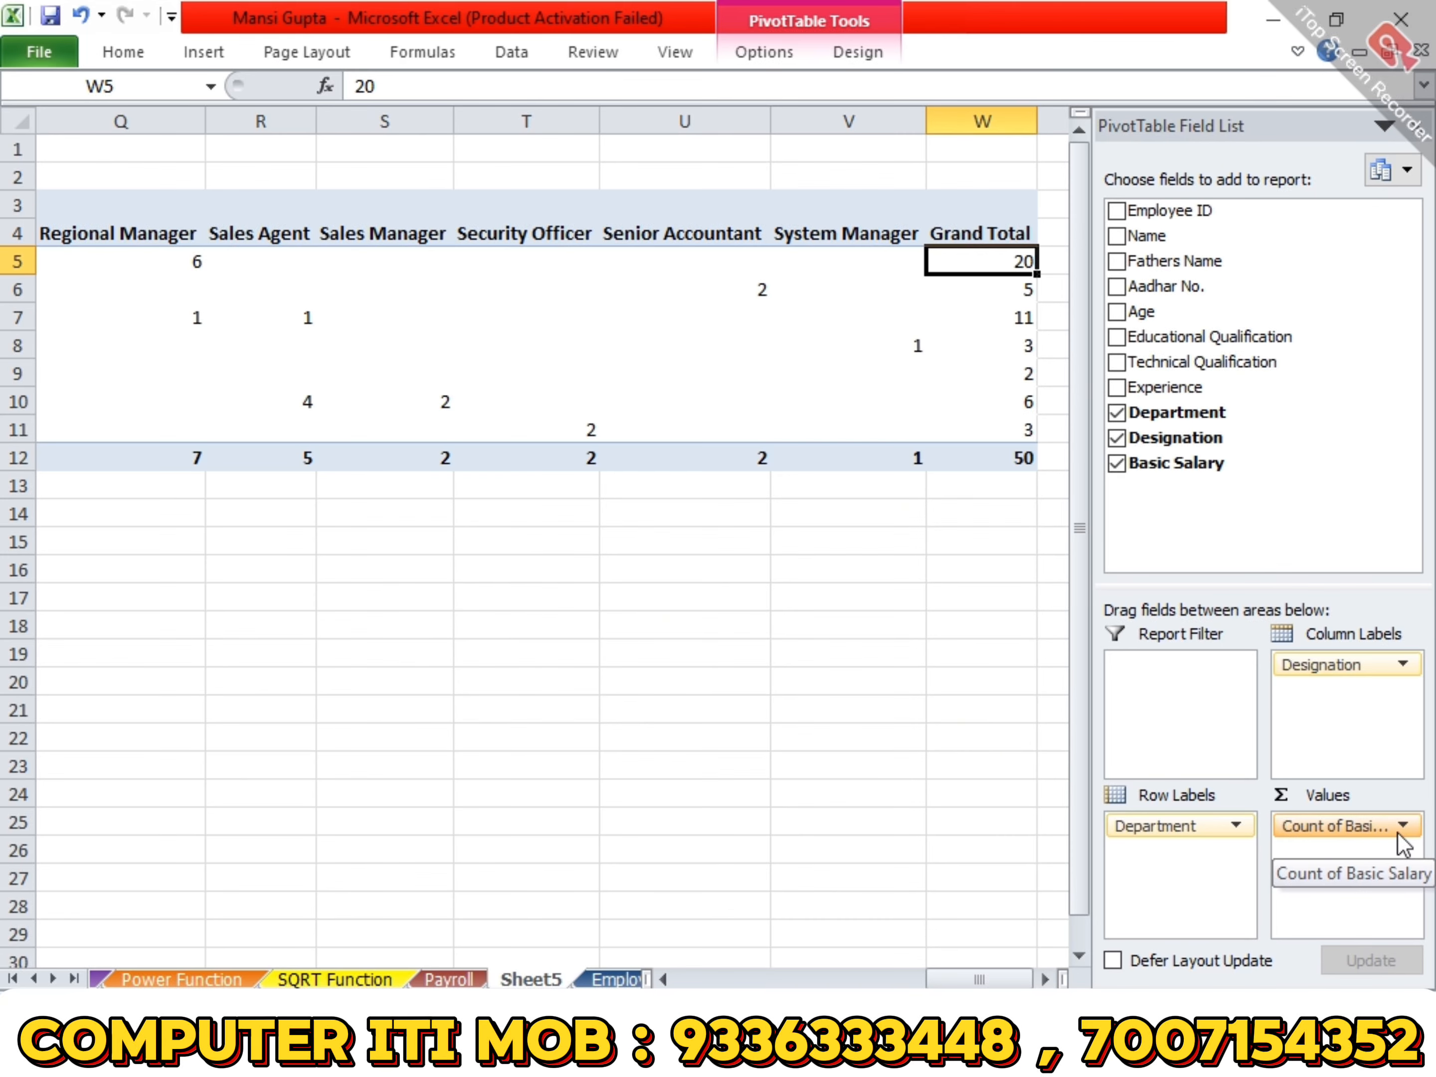
- Add Basic Salary to the pivot table values a second time as a sum beside the count
{"action": "left_click_drag", "start_coordinate": [1210, 464], "coordinate": [1368, 877]}
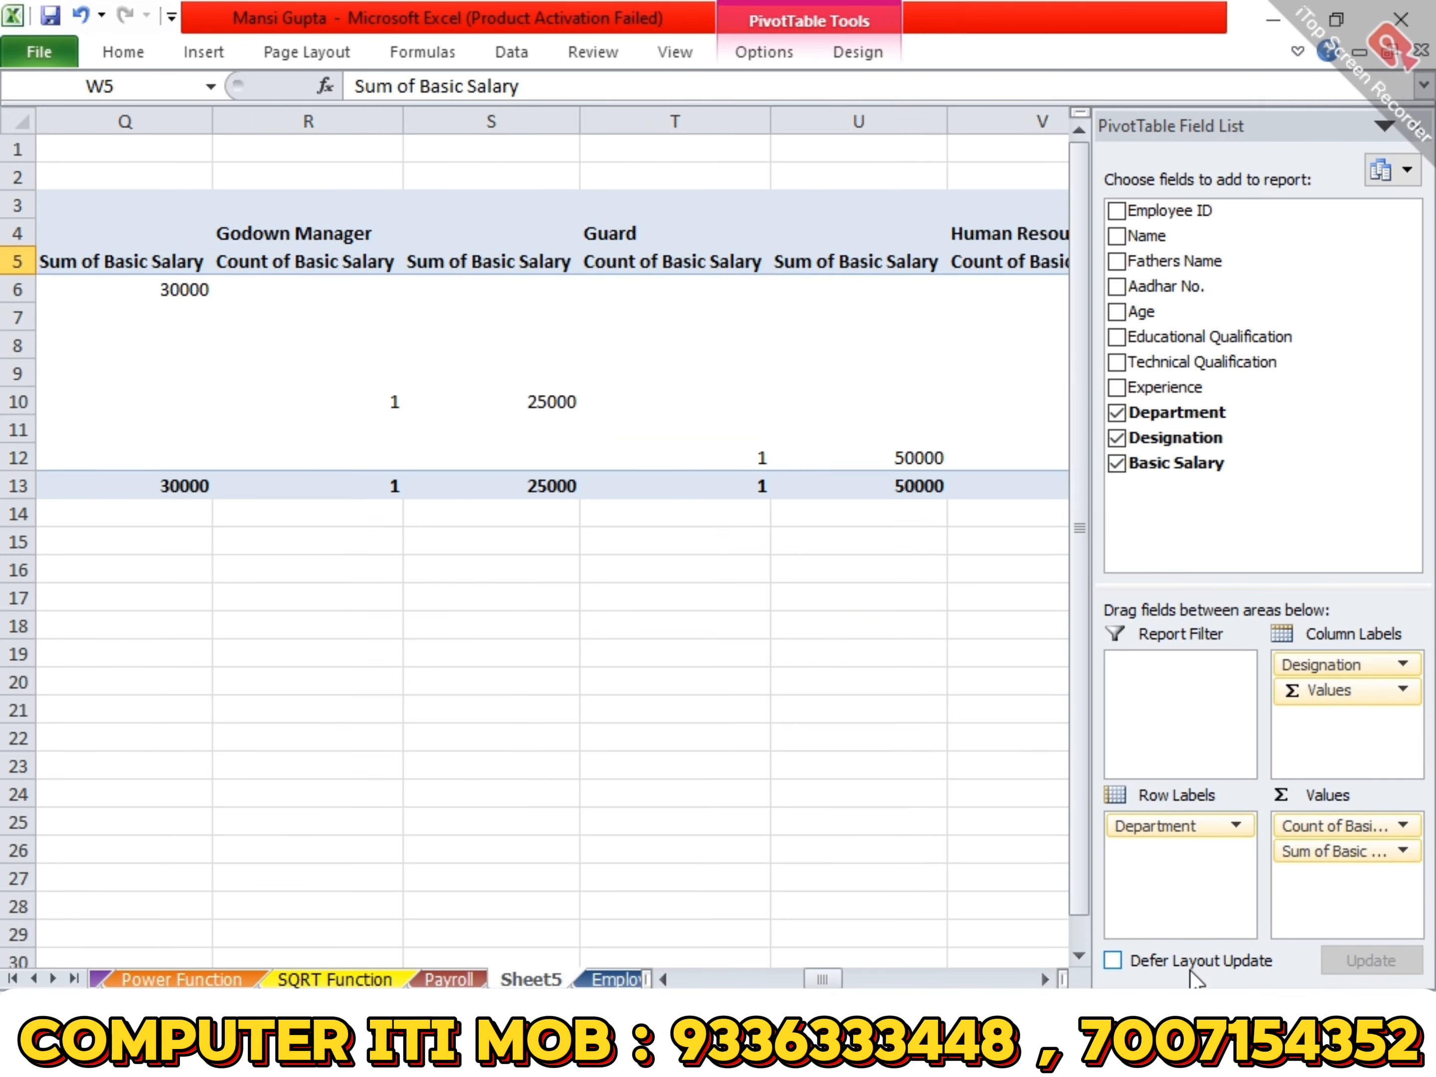
{"action": "left_click_drag", "start_coordinate": [822, 978], "coordinate": [668, 978]}
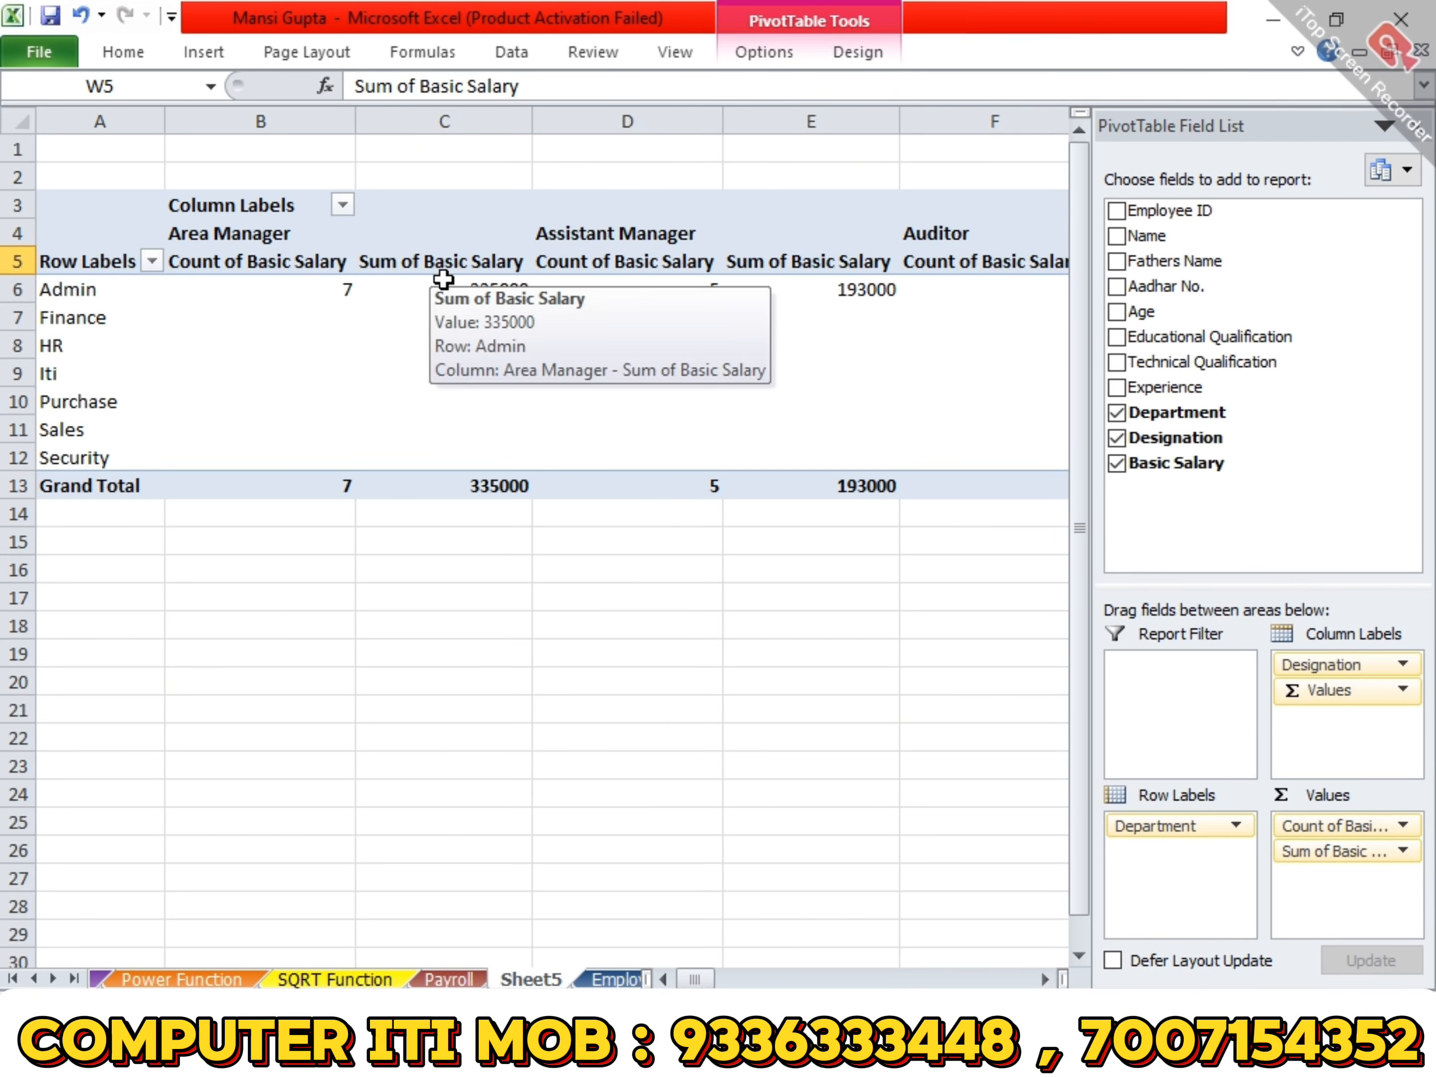
{"action": "mouse_move", "coordinate": [803, 293]}
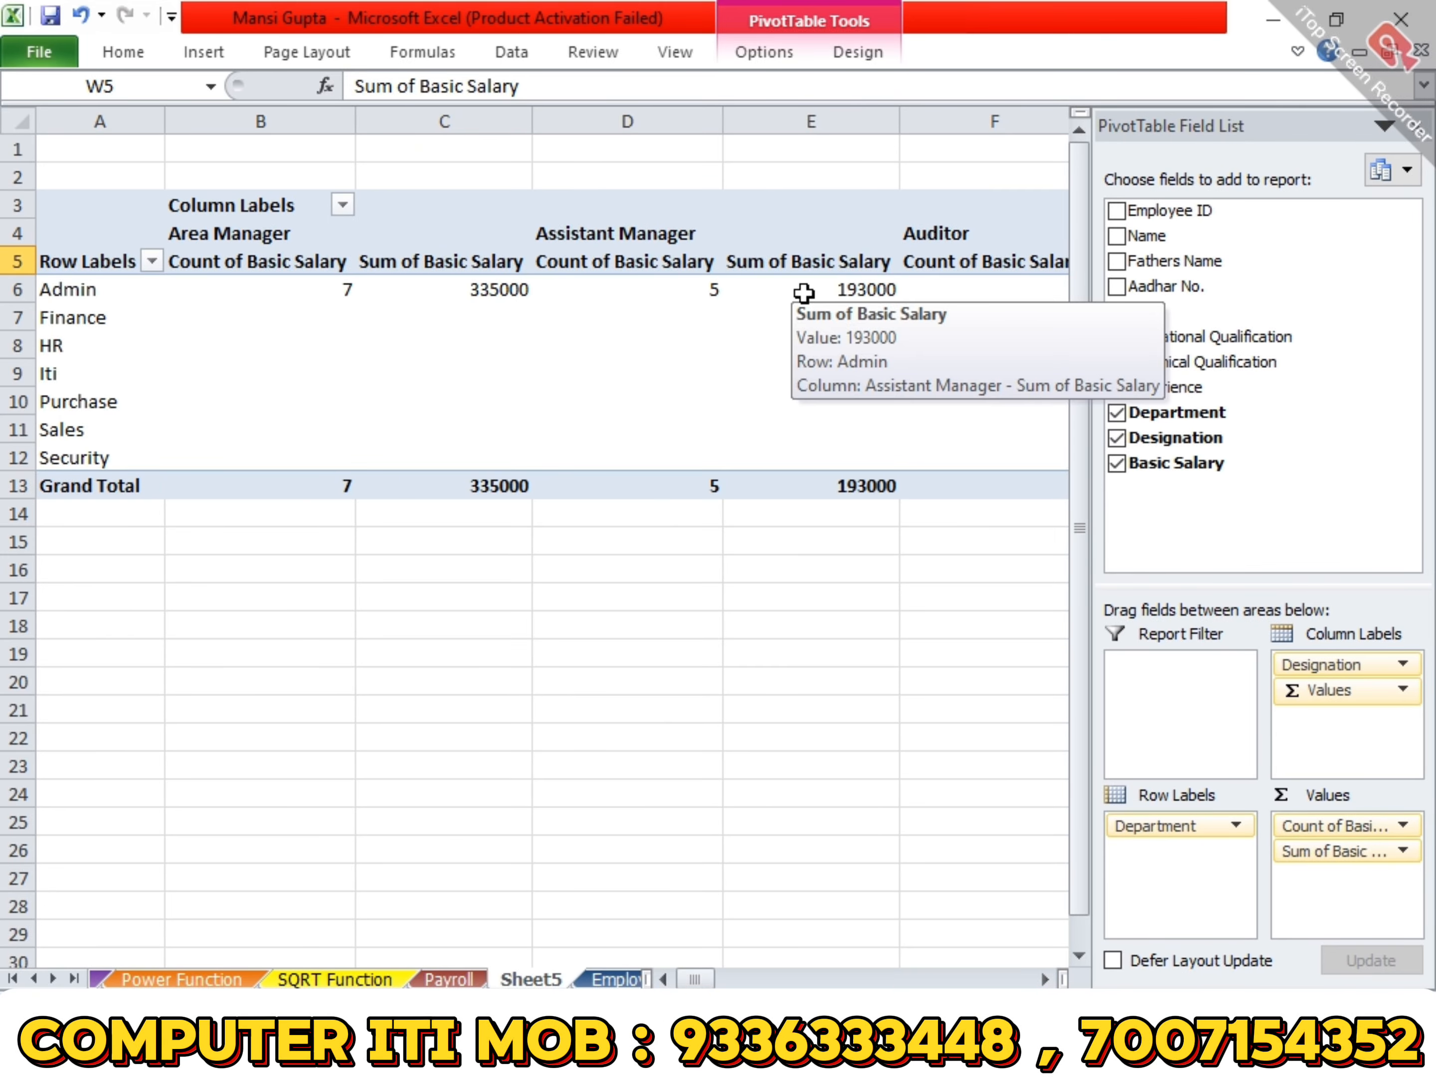